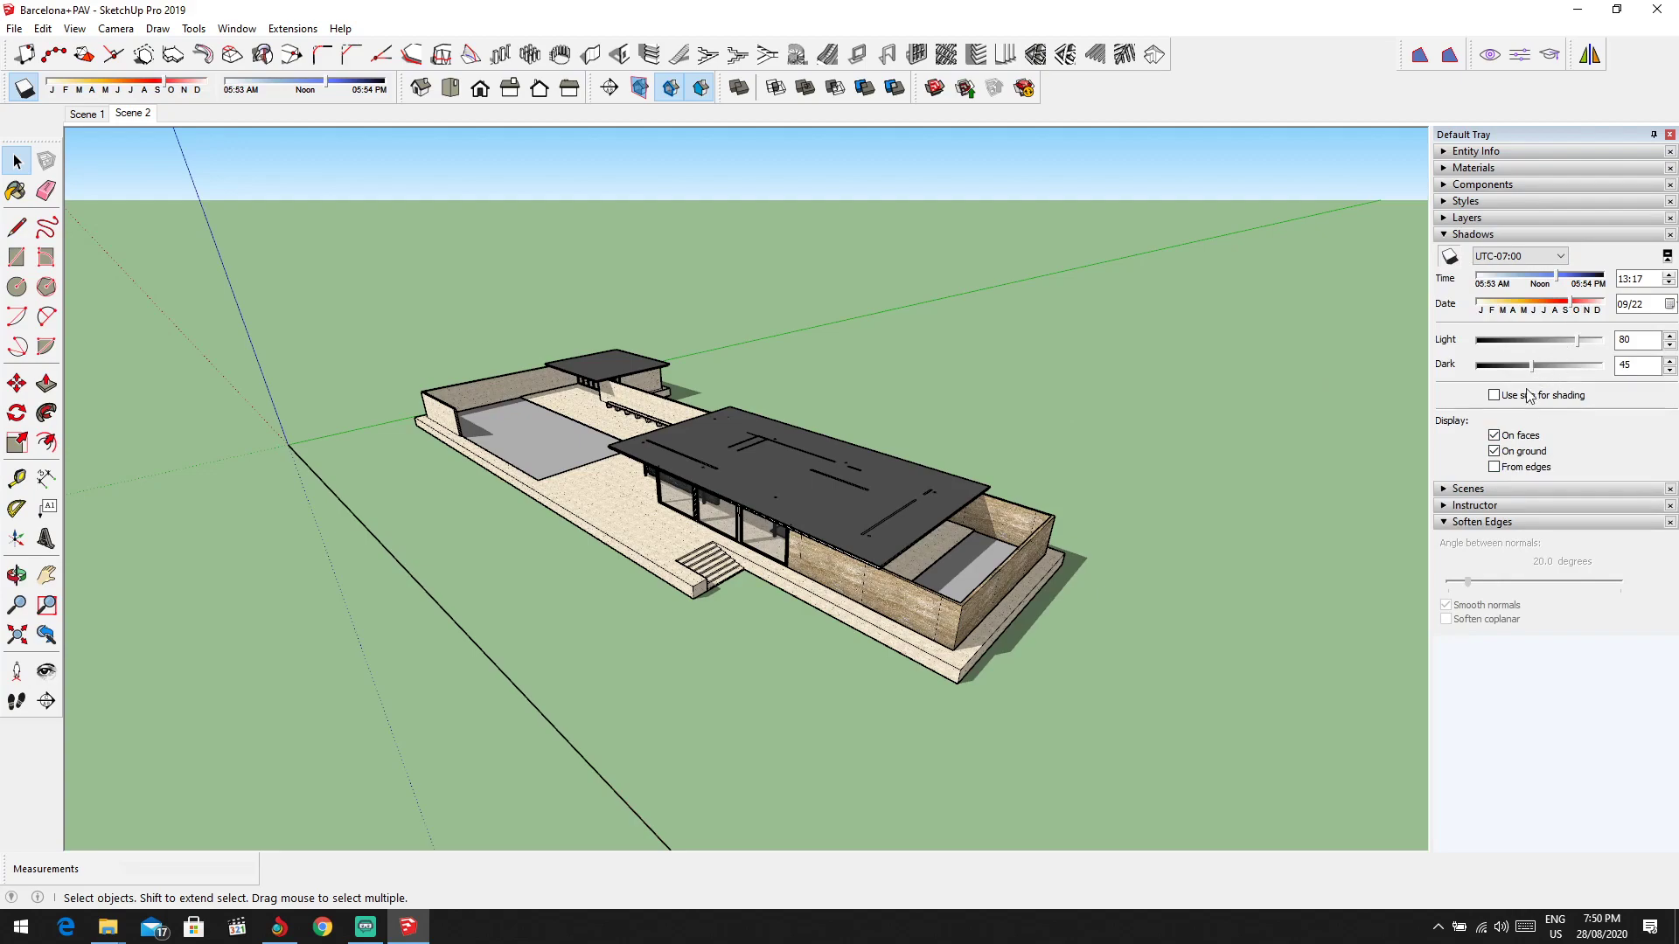
Step: Set the model's shadows to time 10:33 and date 05/08, with light at 72 and dark at 43
middle_drag(885, 473, 1124, 472)
middle_drag(925, 523, 463, 515)
middle_drag(610, 510, 1510, 413)
mouse_move(1224, 438)
middle_down()
mouse_move(972, 459)
mouse_move(975, 395)
mouse_move(1005, 385)
middle_up()
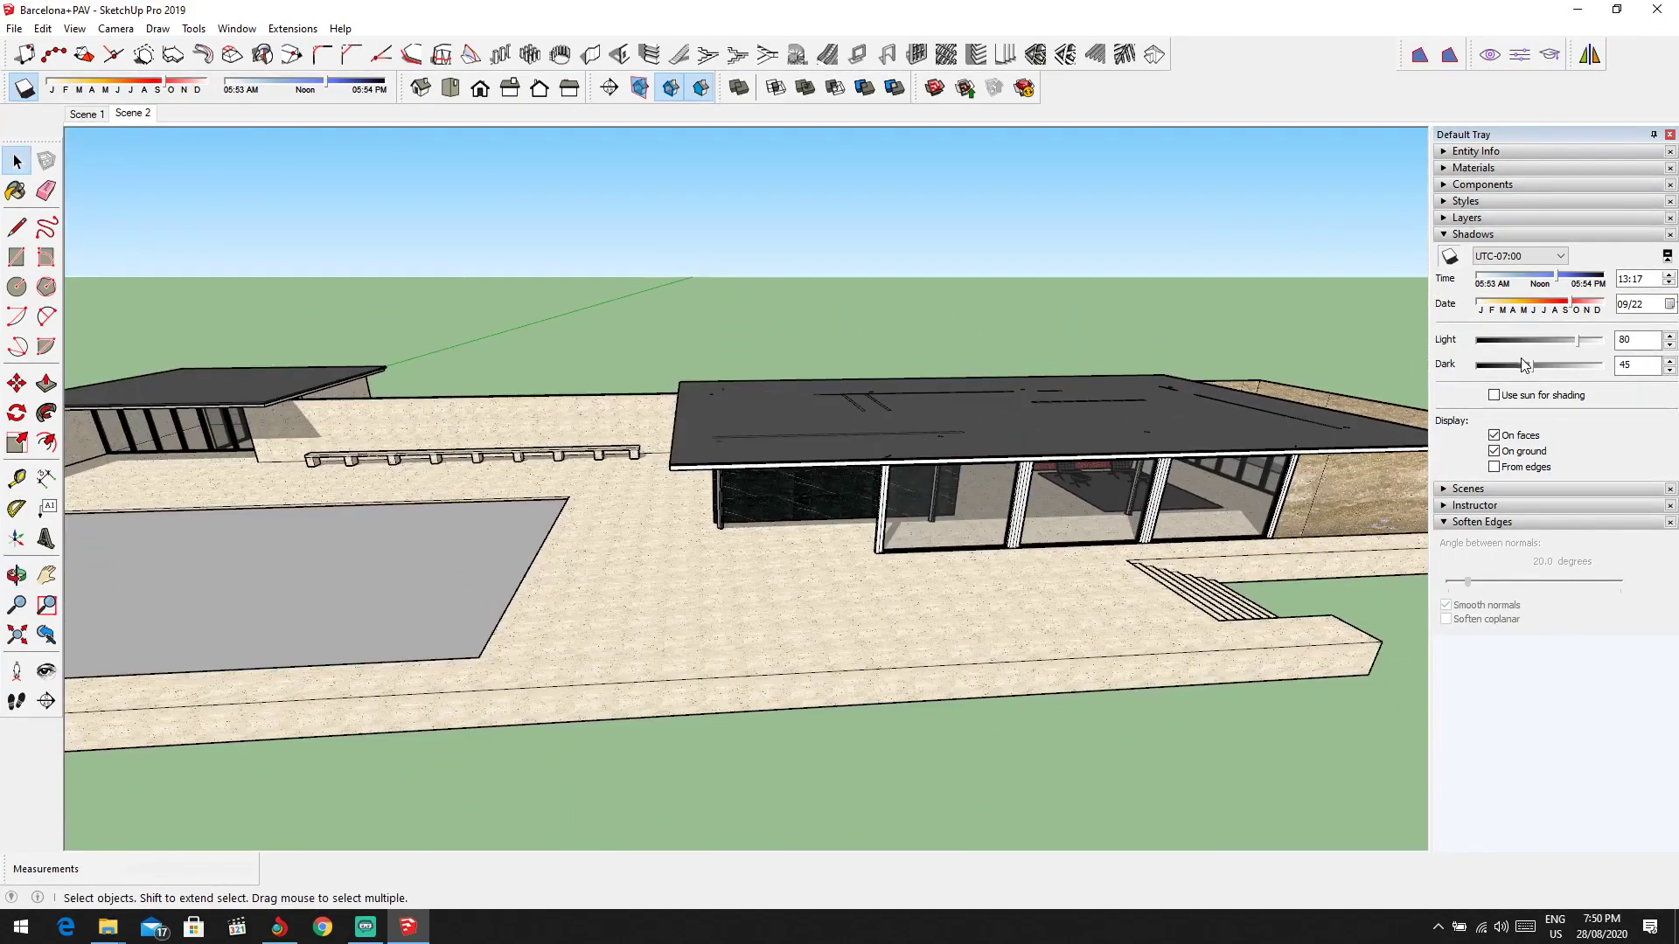
mouse_move(1532, 365)
mouse_down()
mouse_move(1567, 341)
mouse_move(1552, 304)
mouse_move(1505, 306)
mouse_move(1537, 281)
mouse_move(1493, 281)
mouse_move(1593, 280)
mouse_move(1515, 289)
mouse_up()
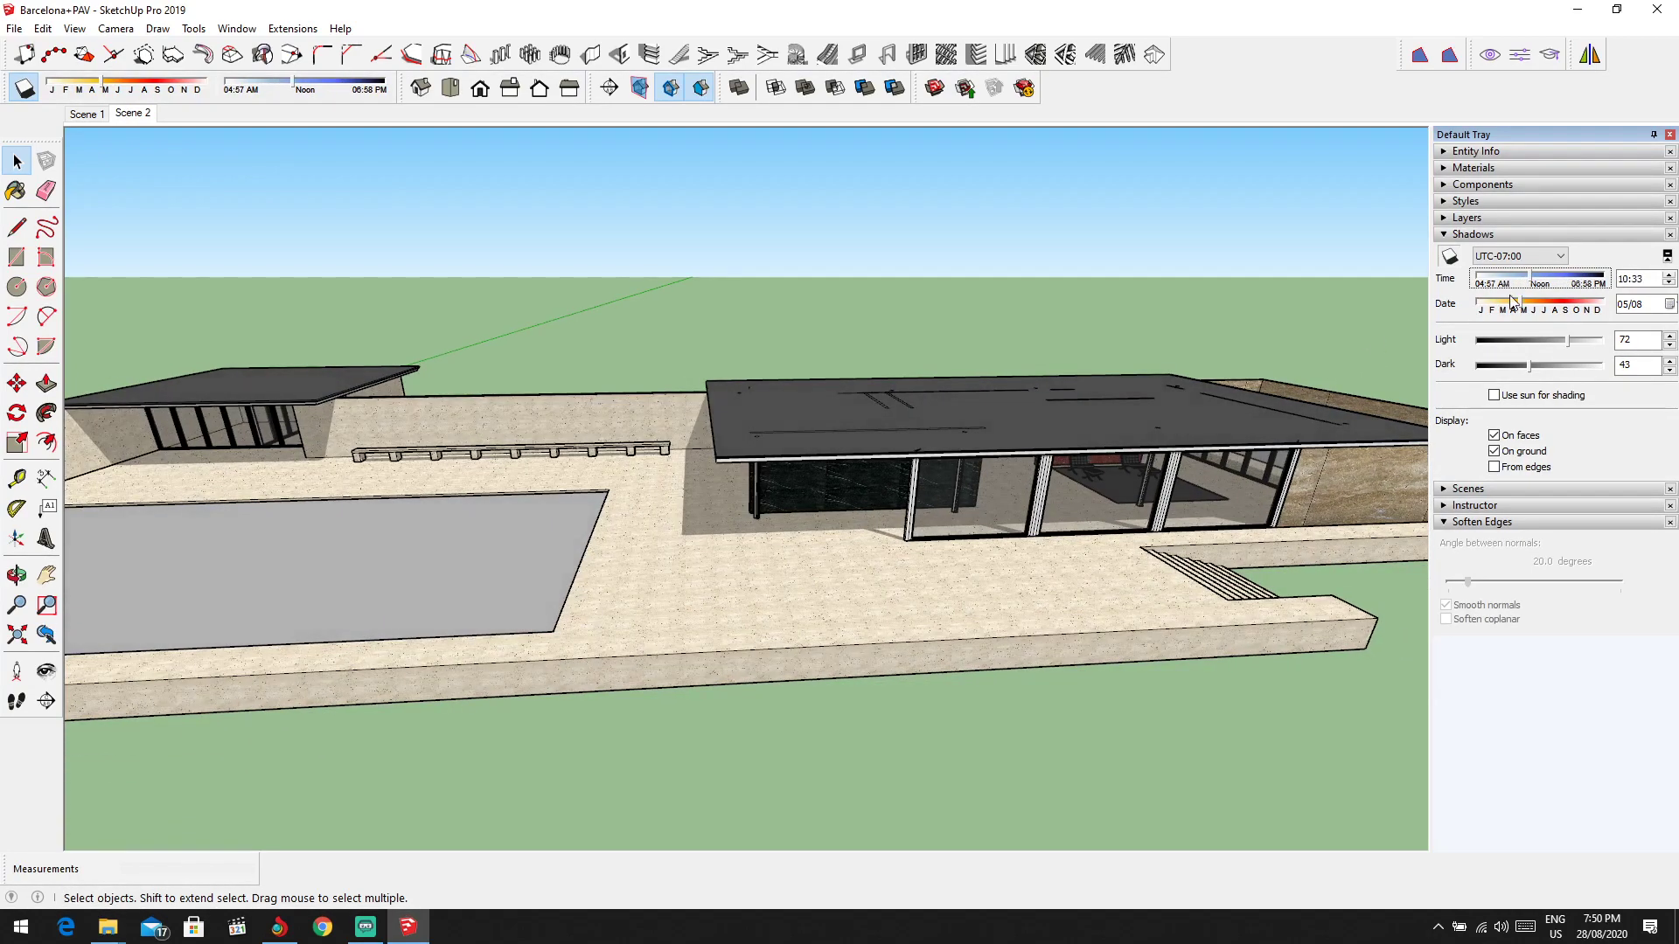
scroll(1072, 421, down, 5)
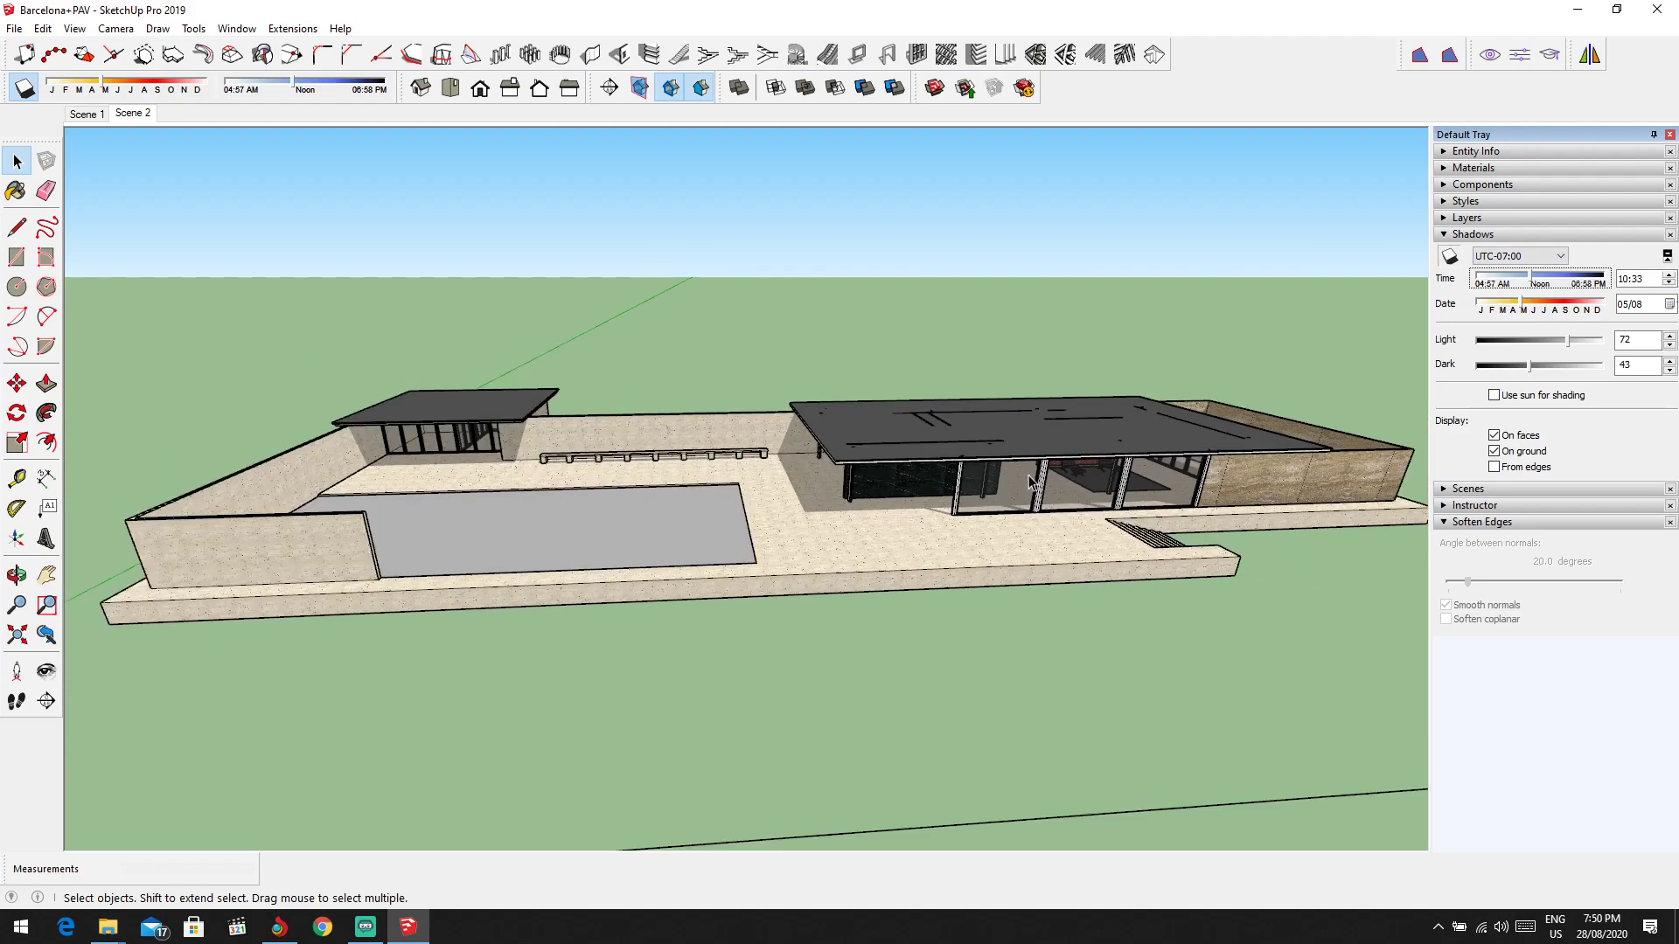
middle_drag(1072, 422, 759, 398)
middle_drag(853, 463, 784, 375)
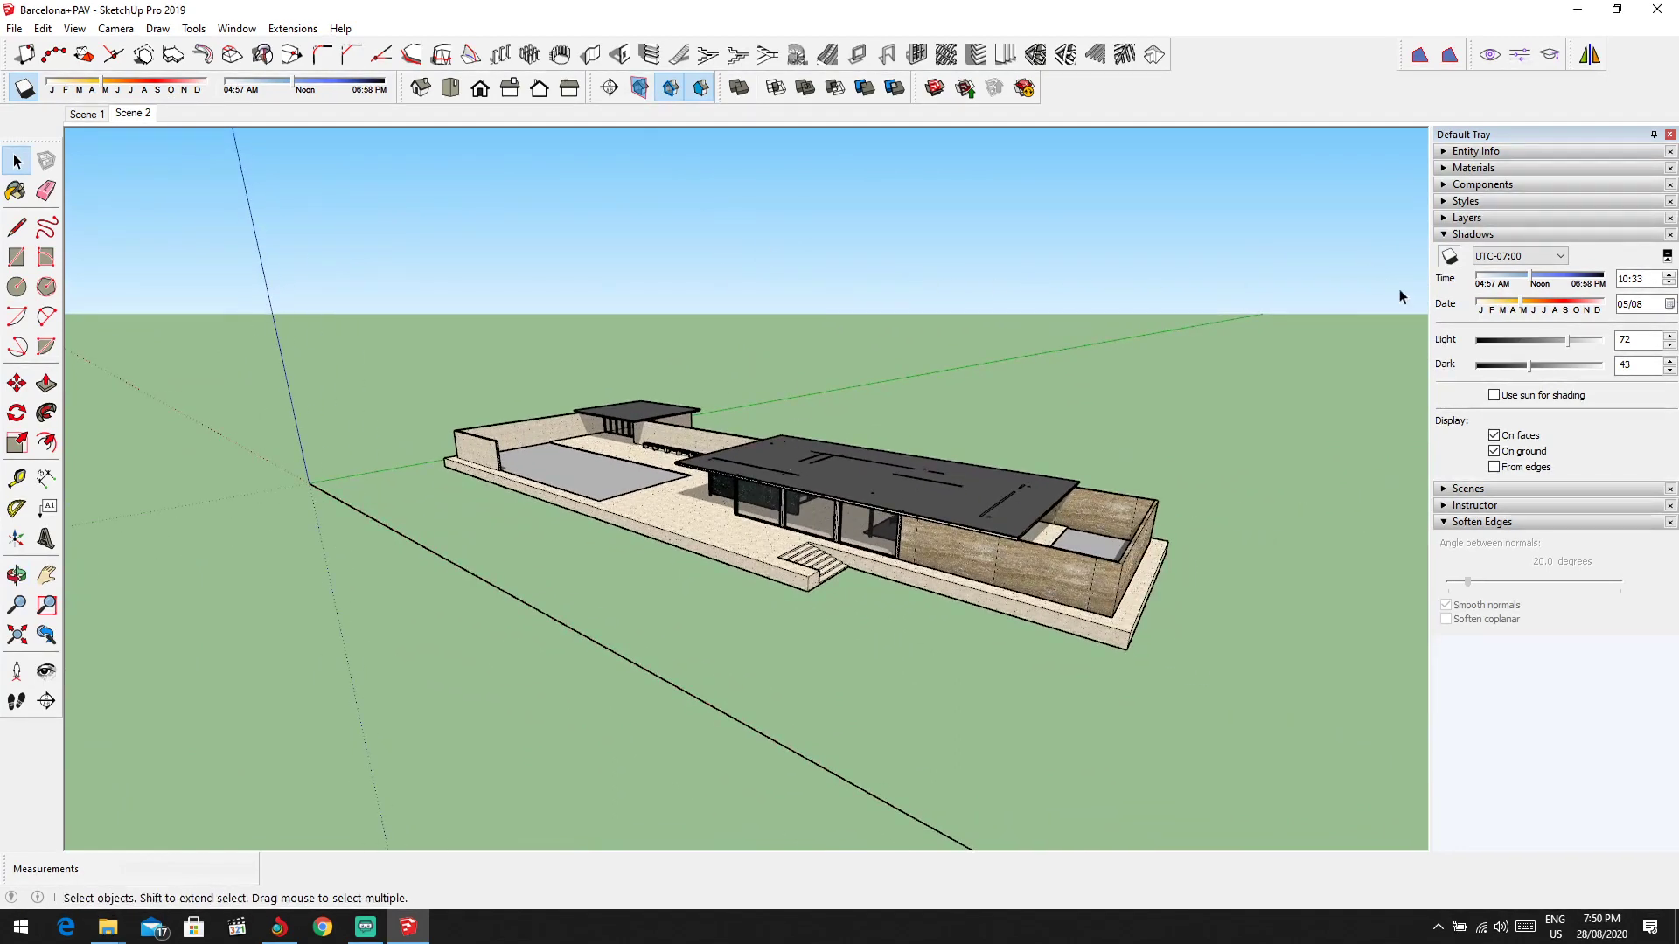
click(1455, 234)
Step: View the pavilion in the standard front view and examine its front facade
scroll(722, 359, down, 2)
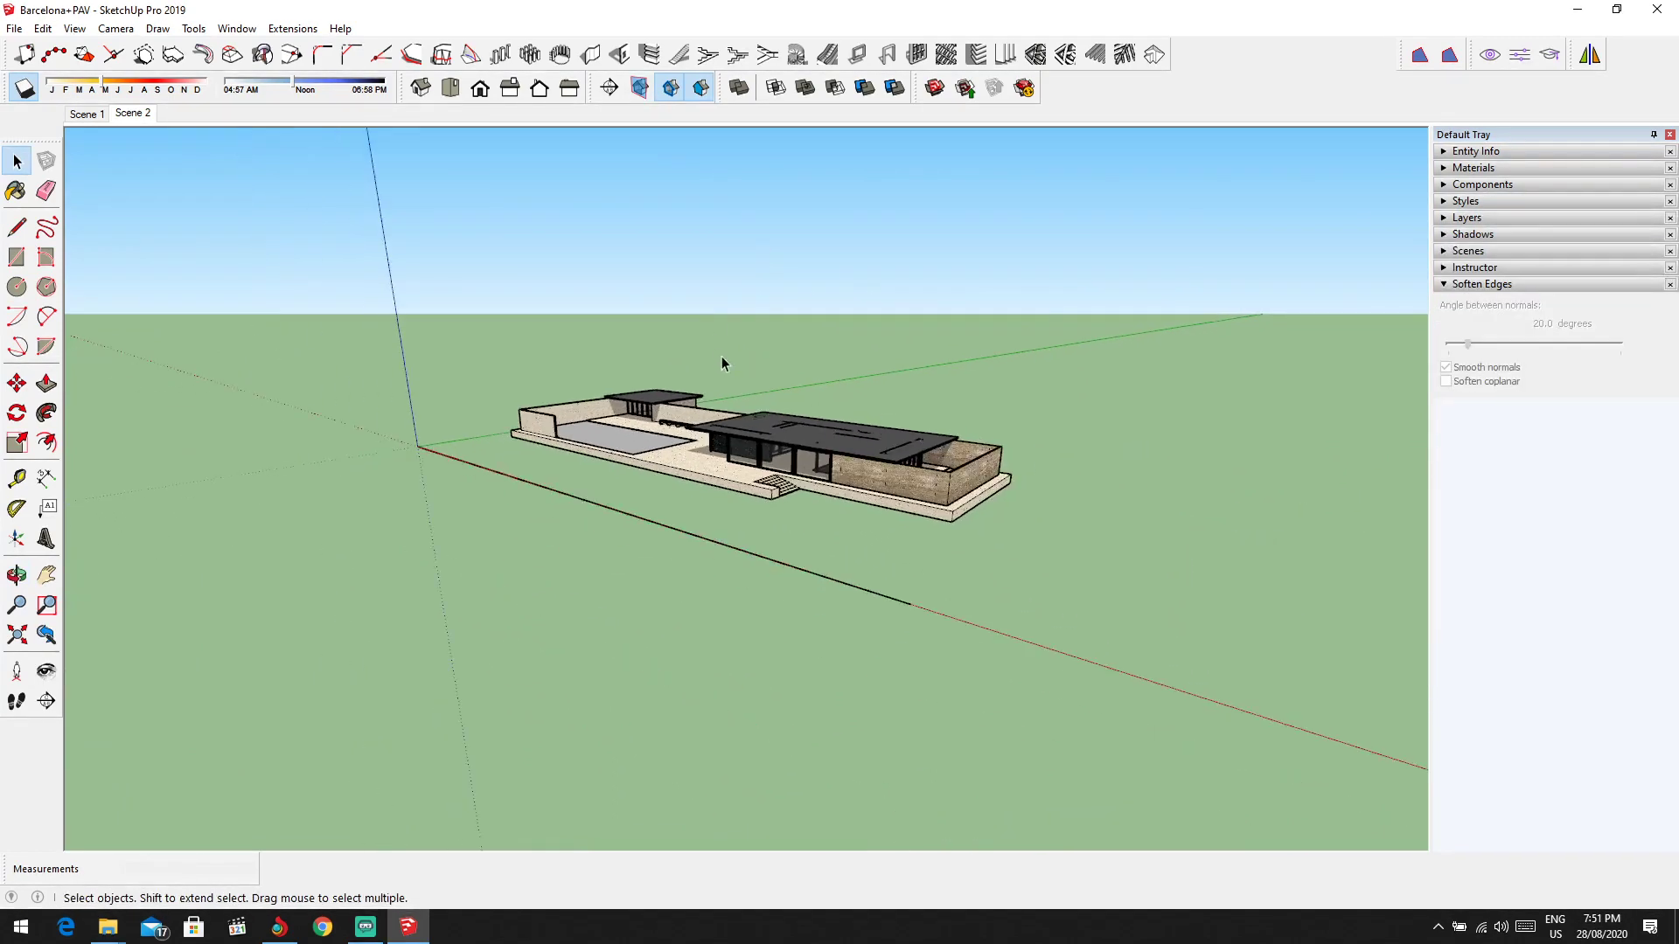
middle_drag(721, 355, 418, 348)
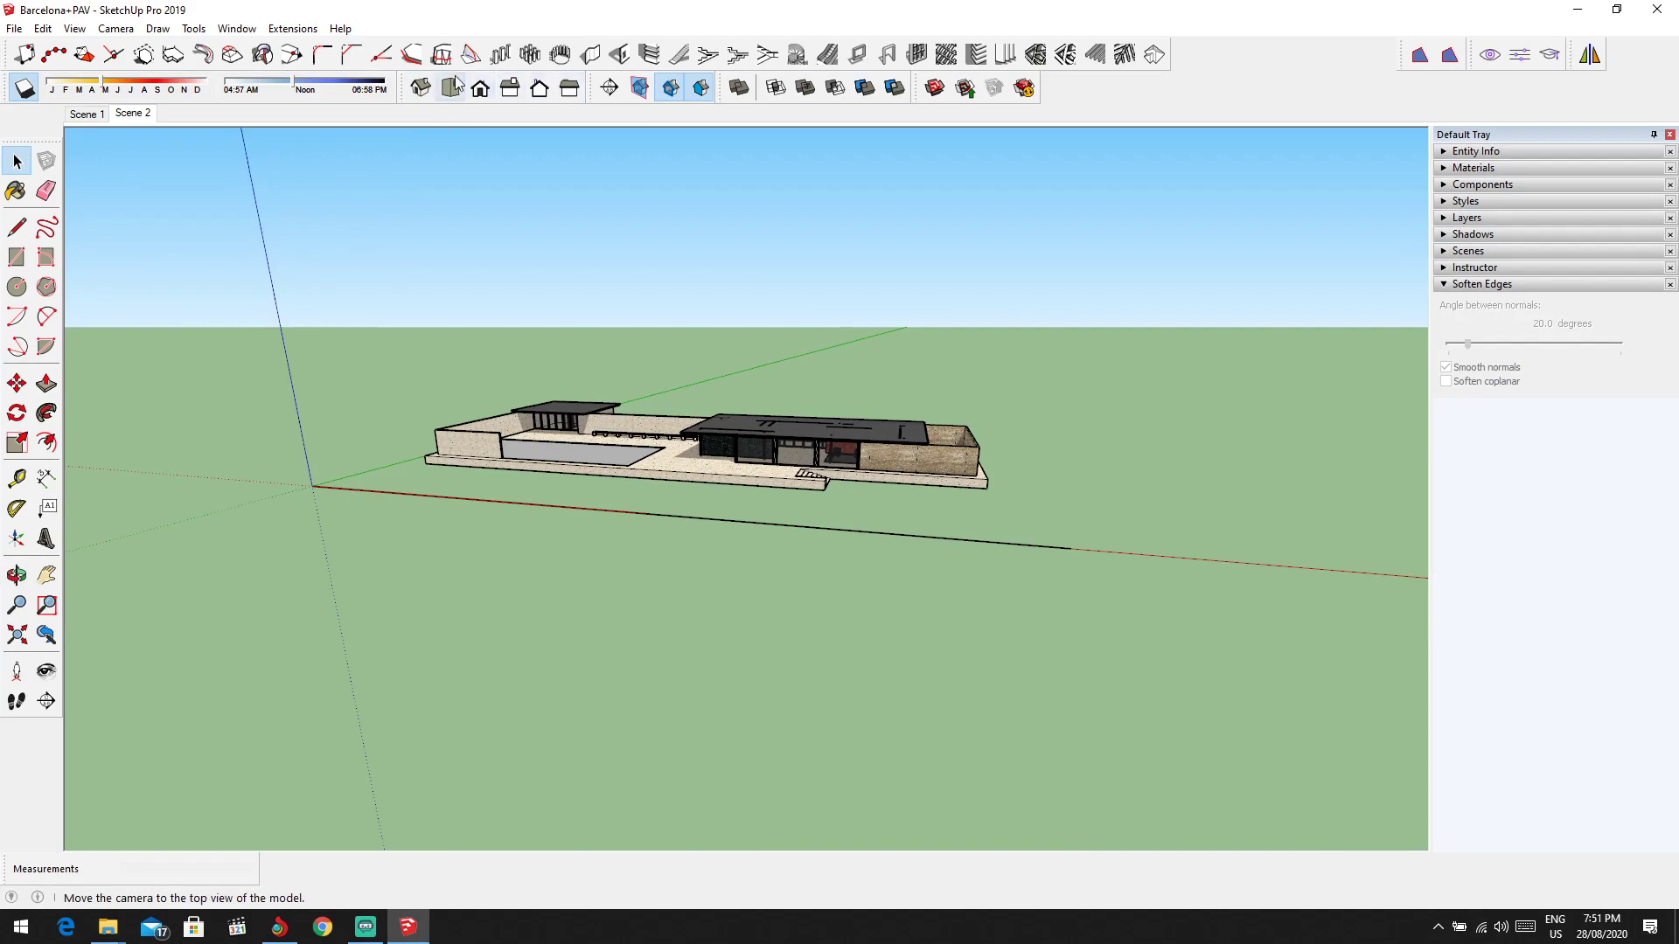
click(488, 92)
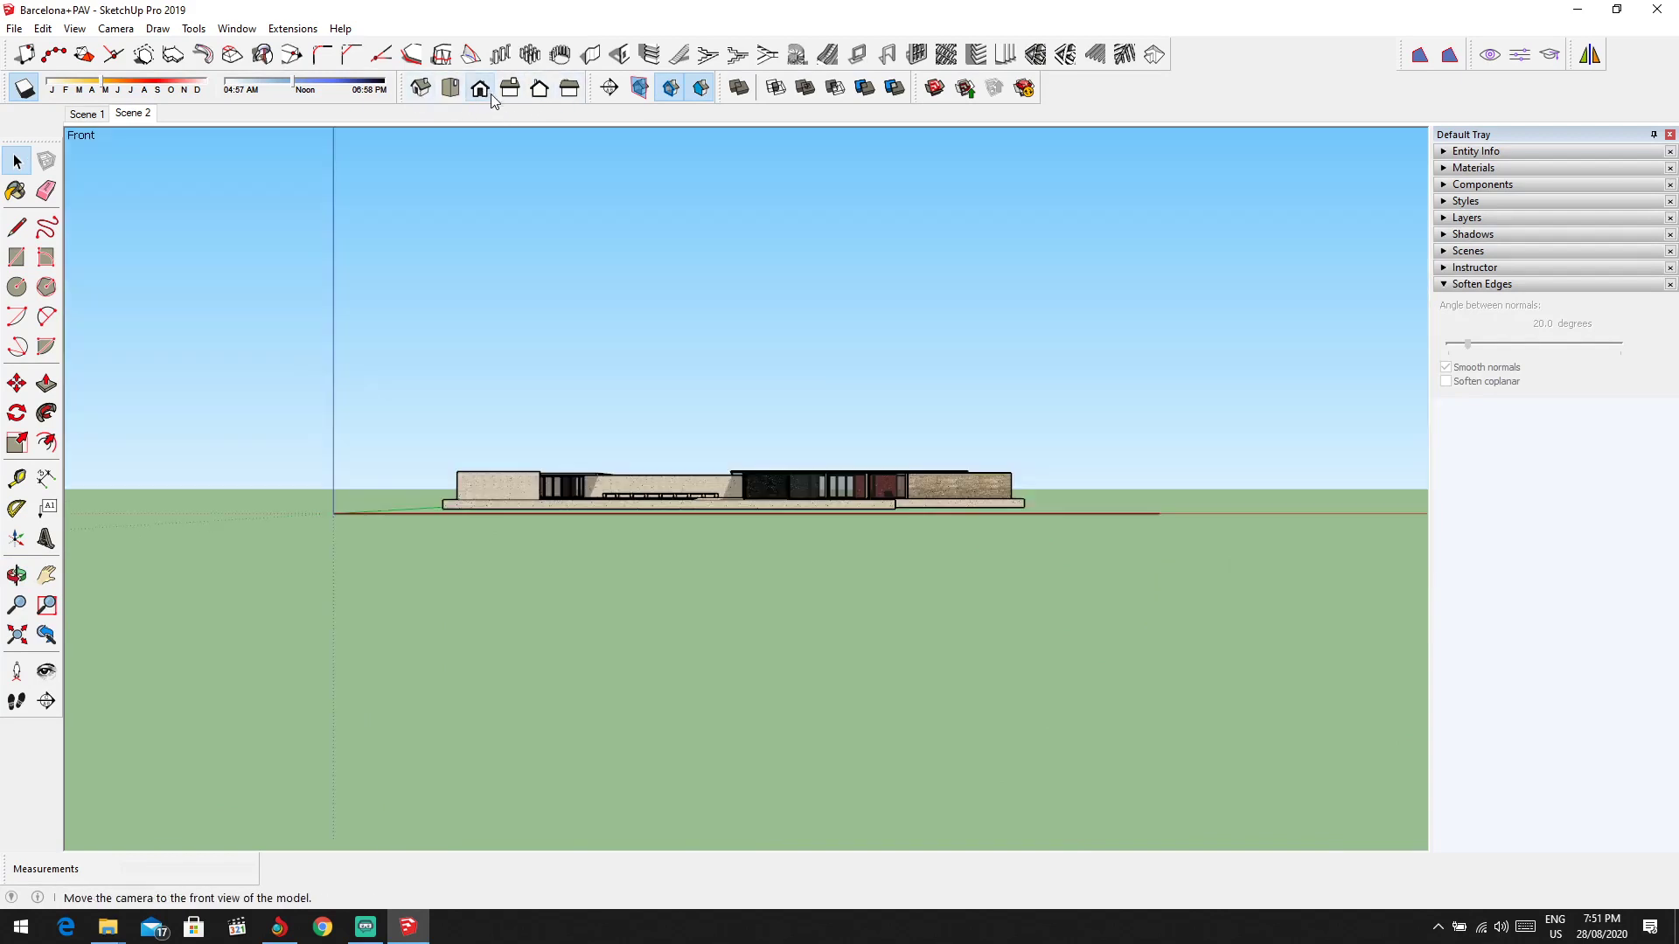
scroll(807, 511, up, 5)
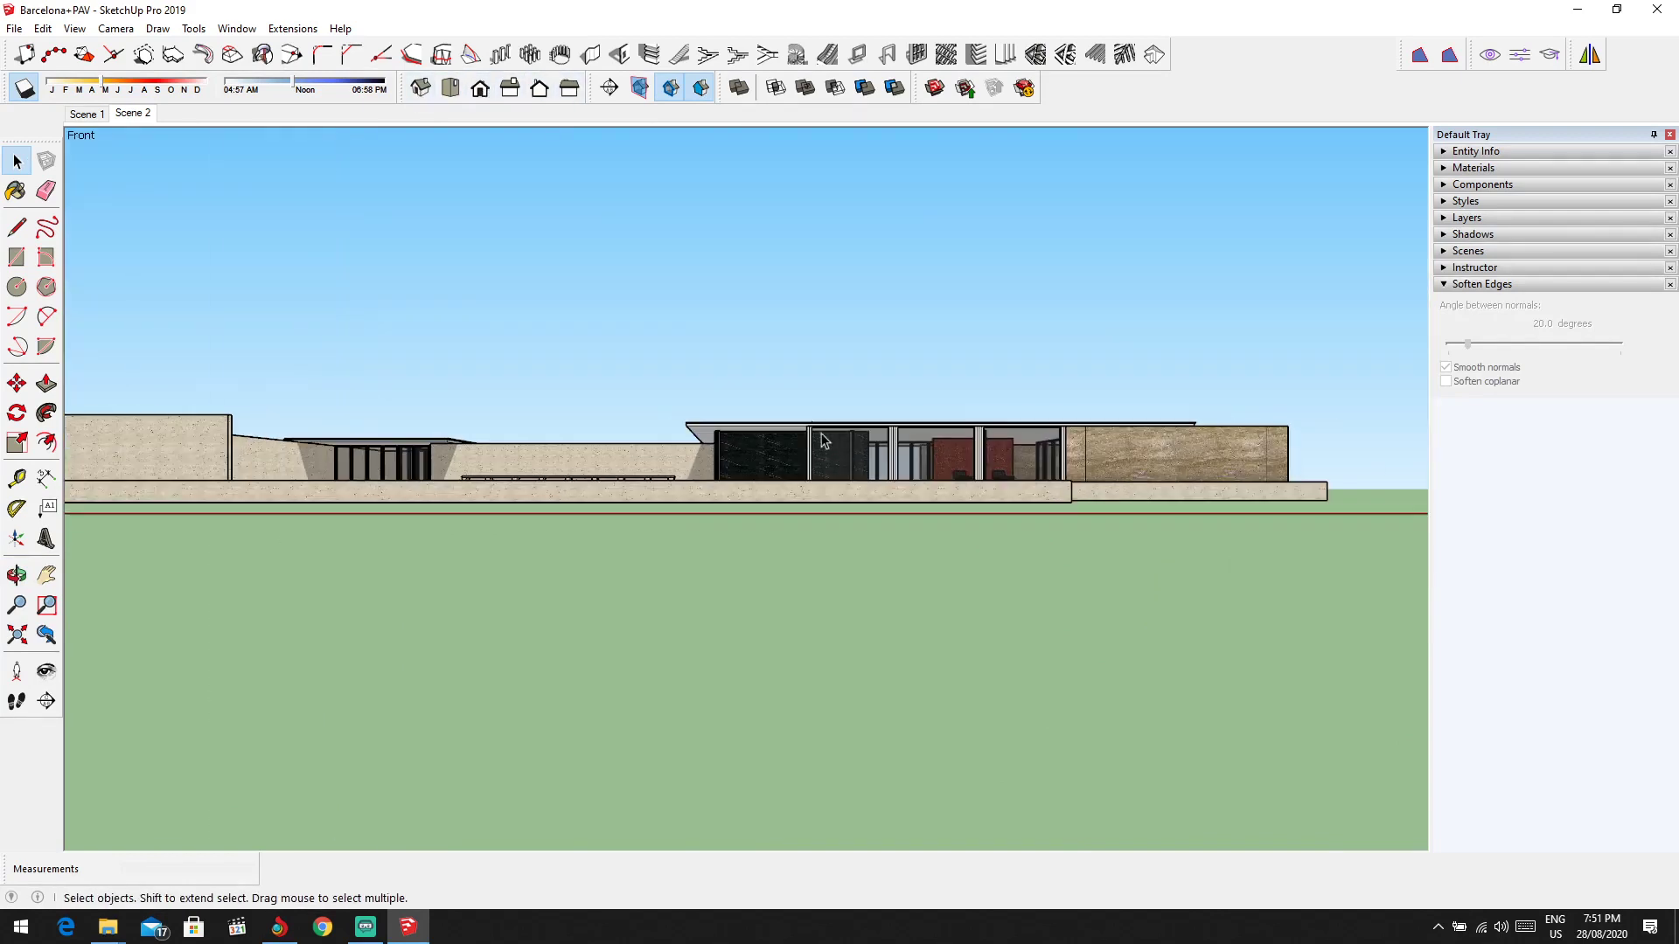
middle_drag(522, 206, 630, 384)
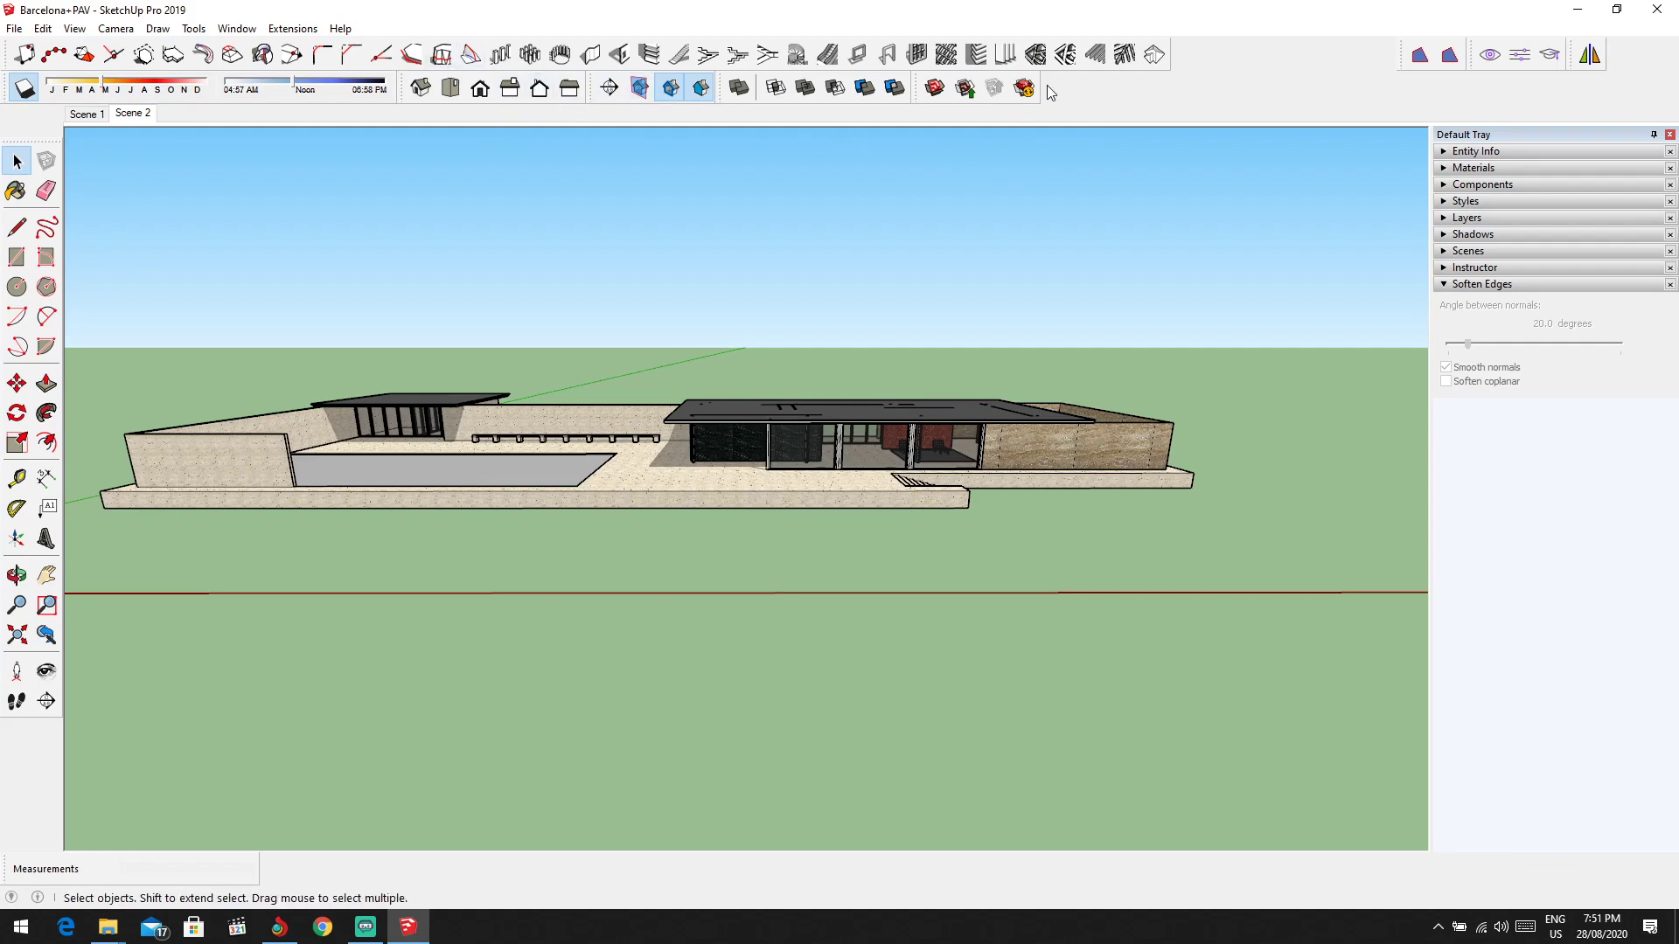
middle_drag(909, 254, 895, 437)
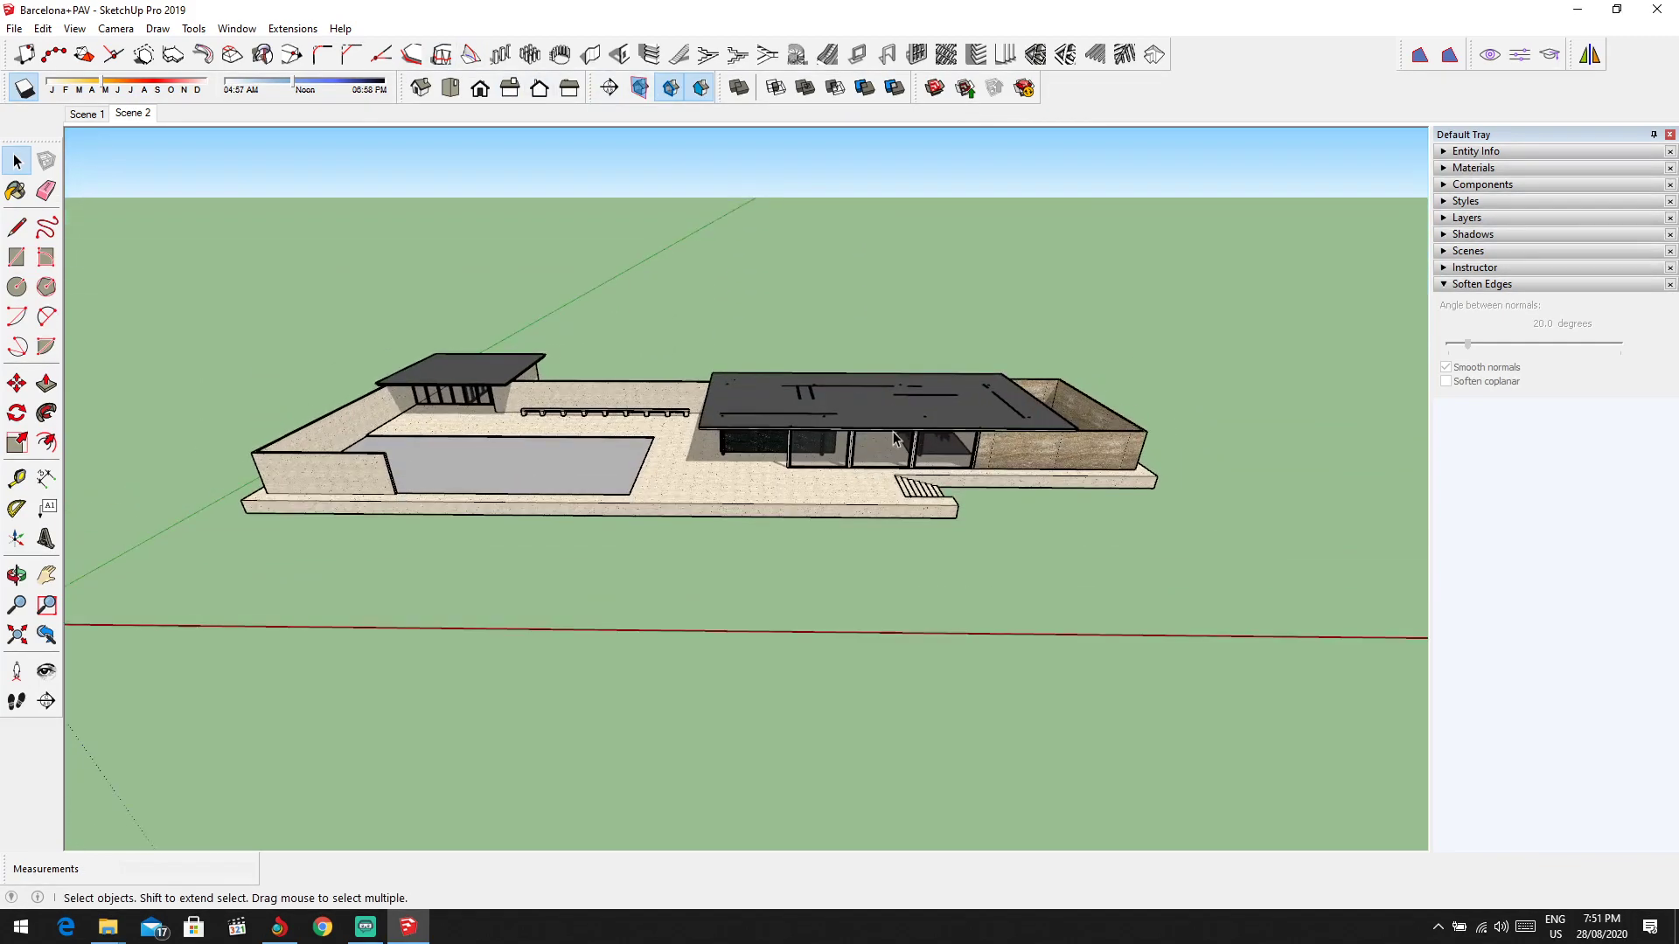
Step: Hide the Views toolbar and display it again
right_click(1103, 96)
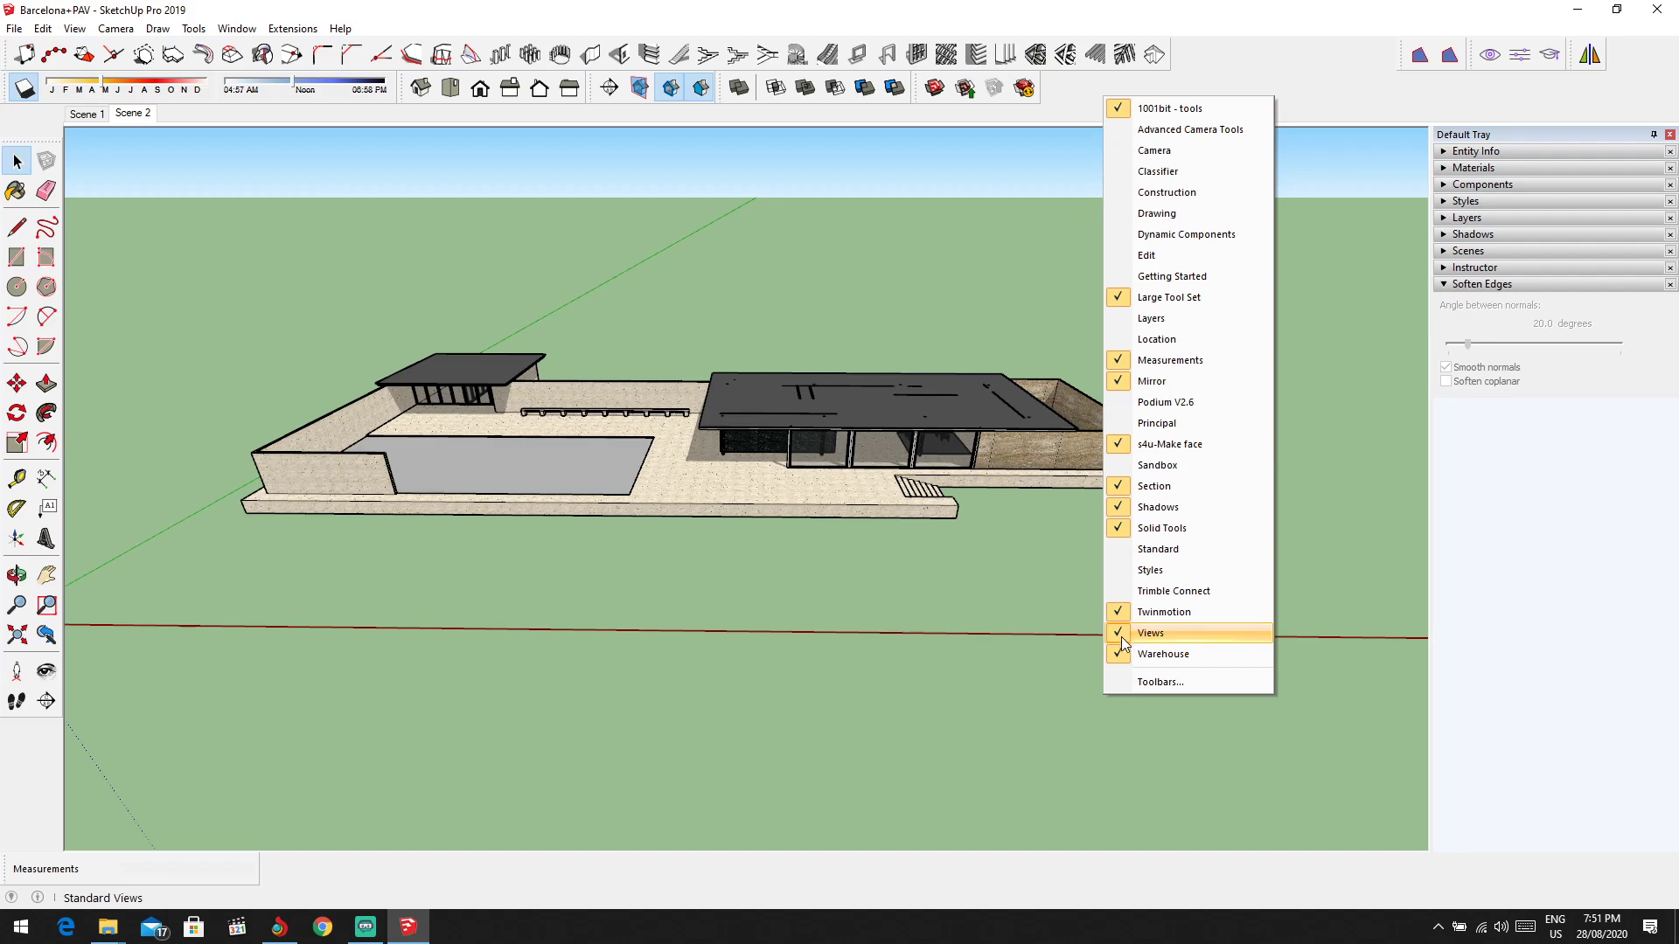
click(1150, 633)
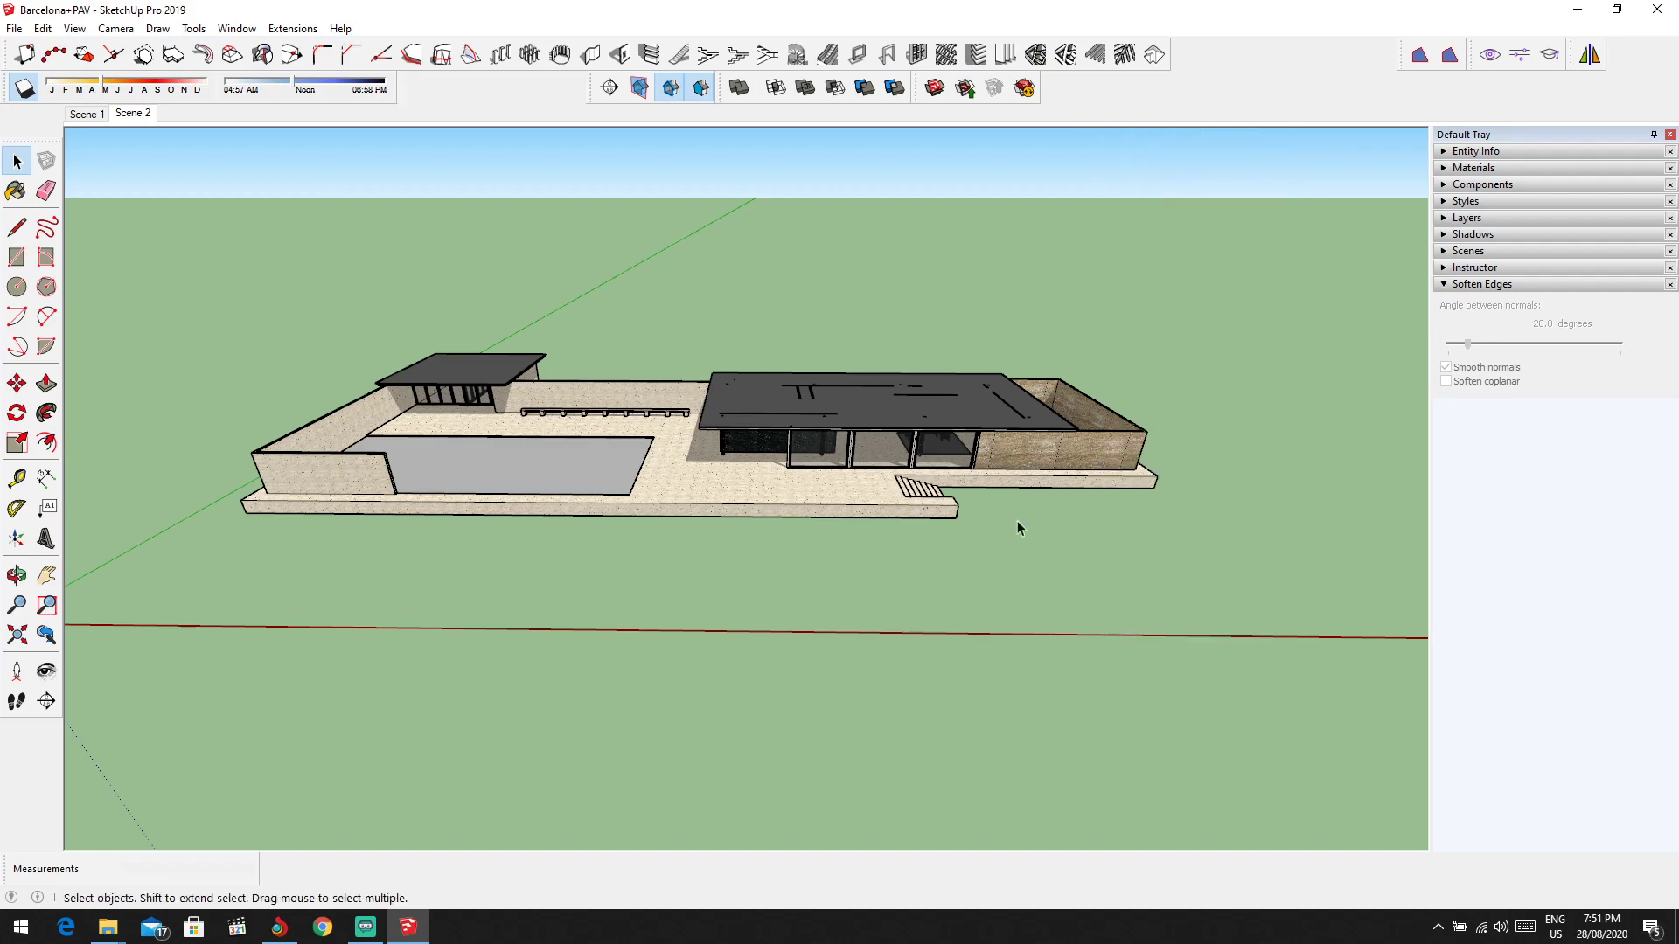
right_click(1065, 105)
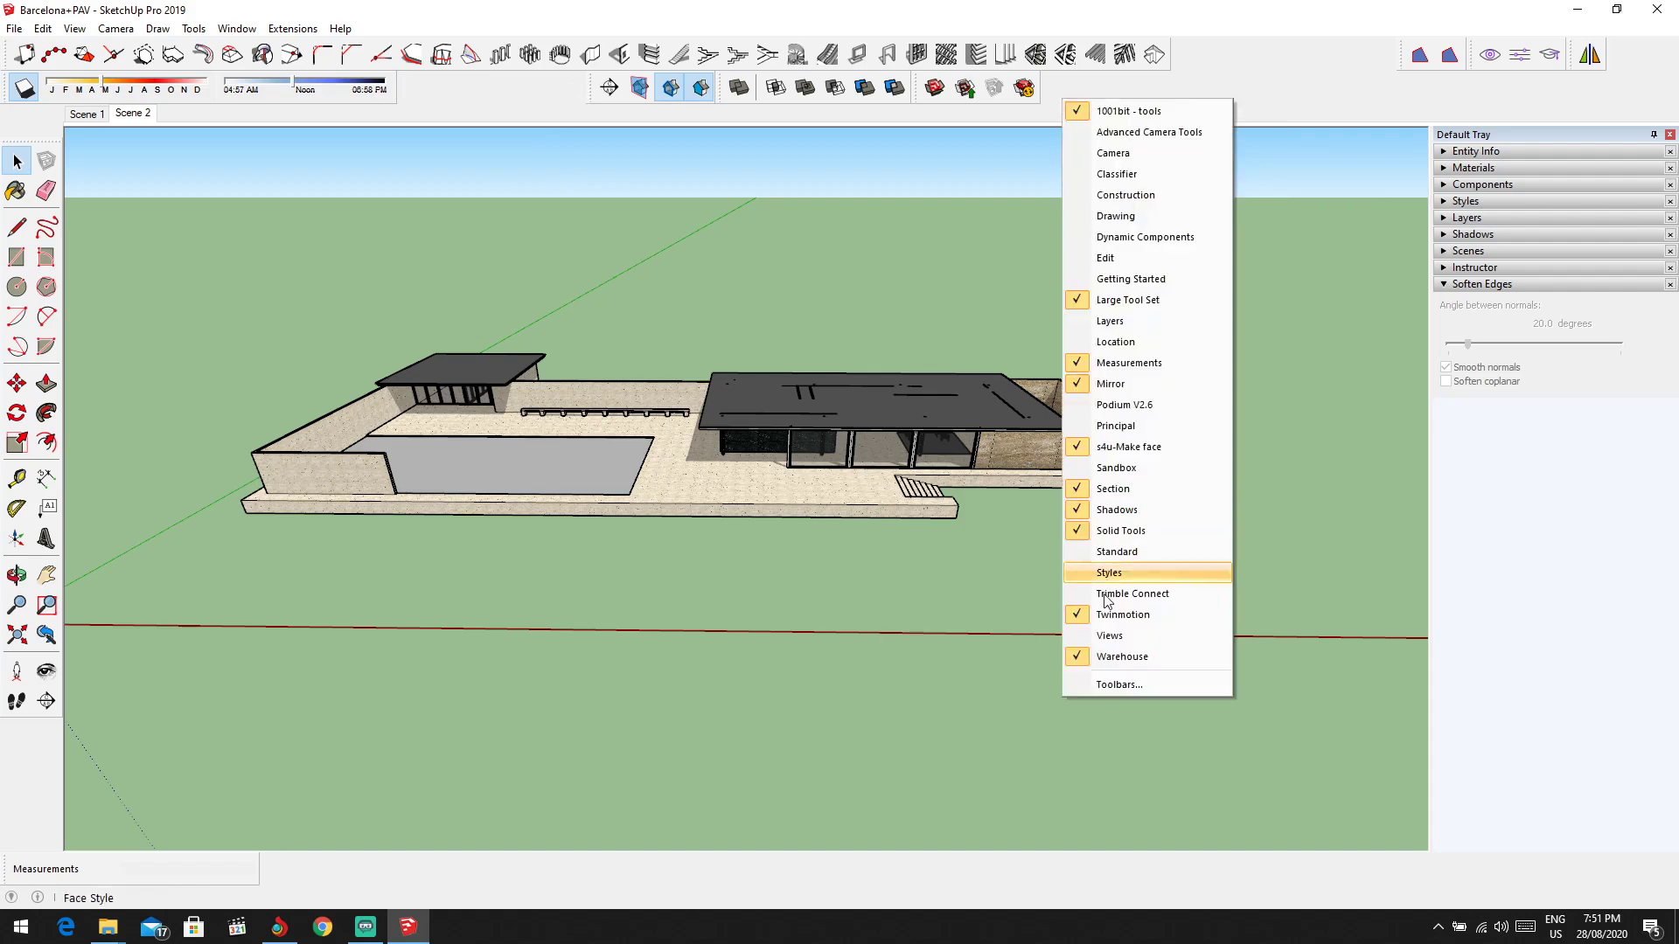
click(1085, 638)
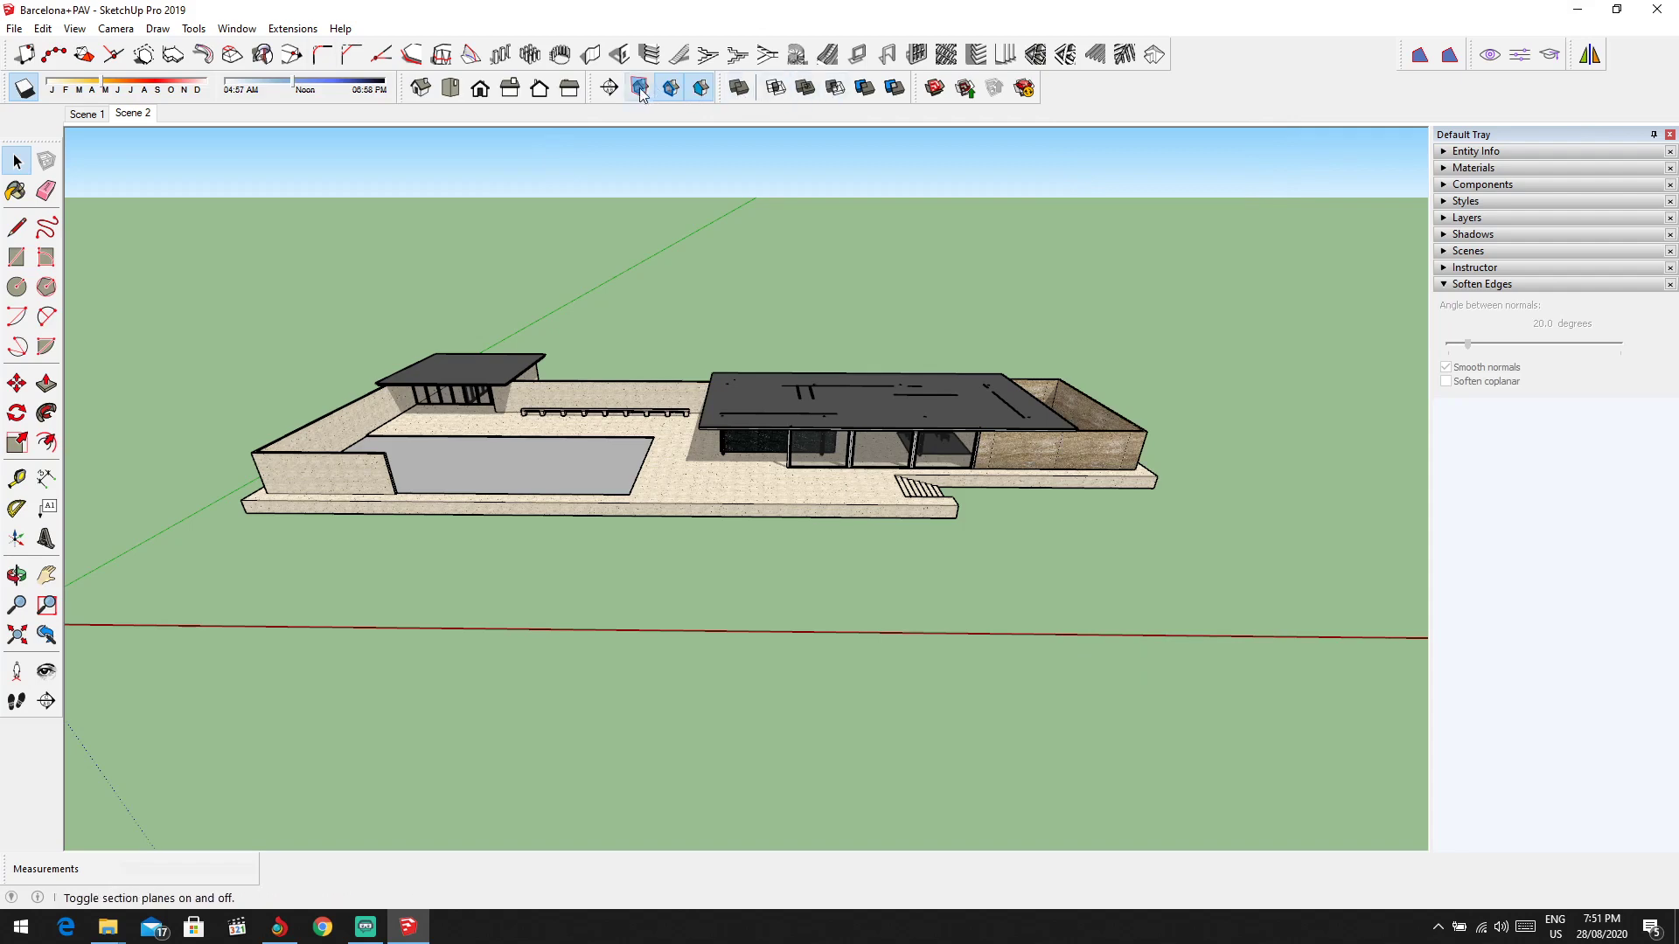
Step: Hide the Shadows toolbar and display it again
right_click(1058, 88)
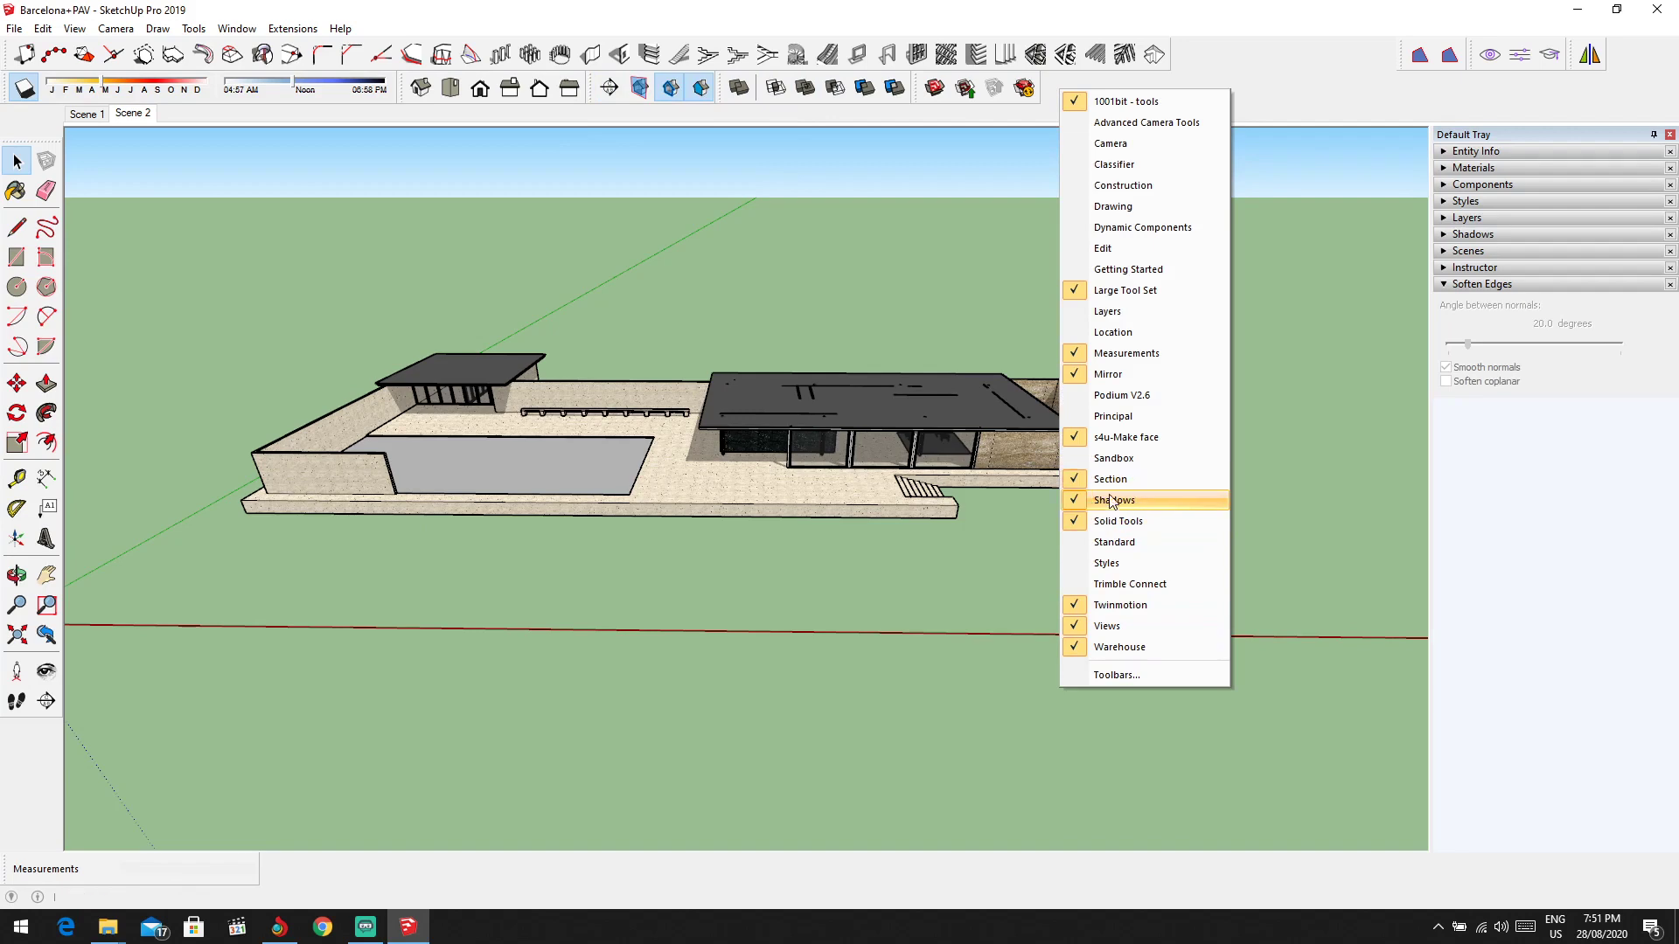
click(1557, 486)
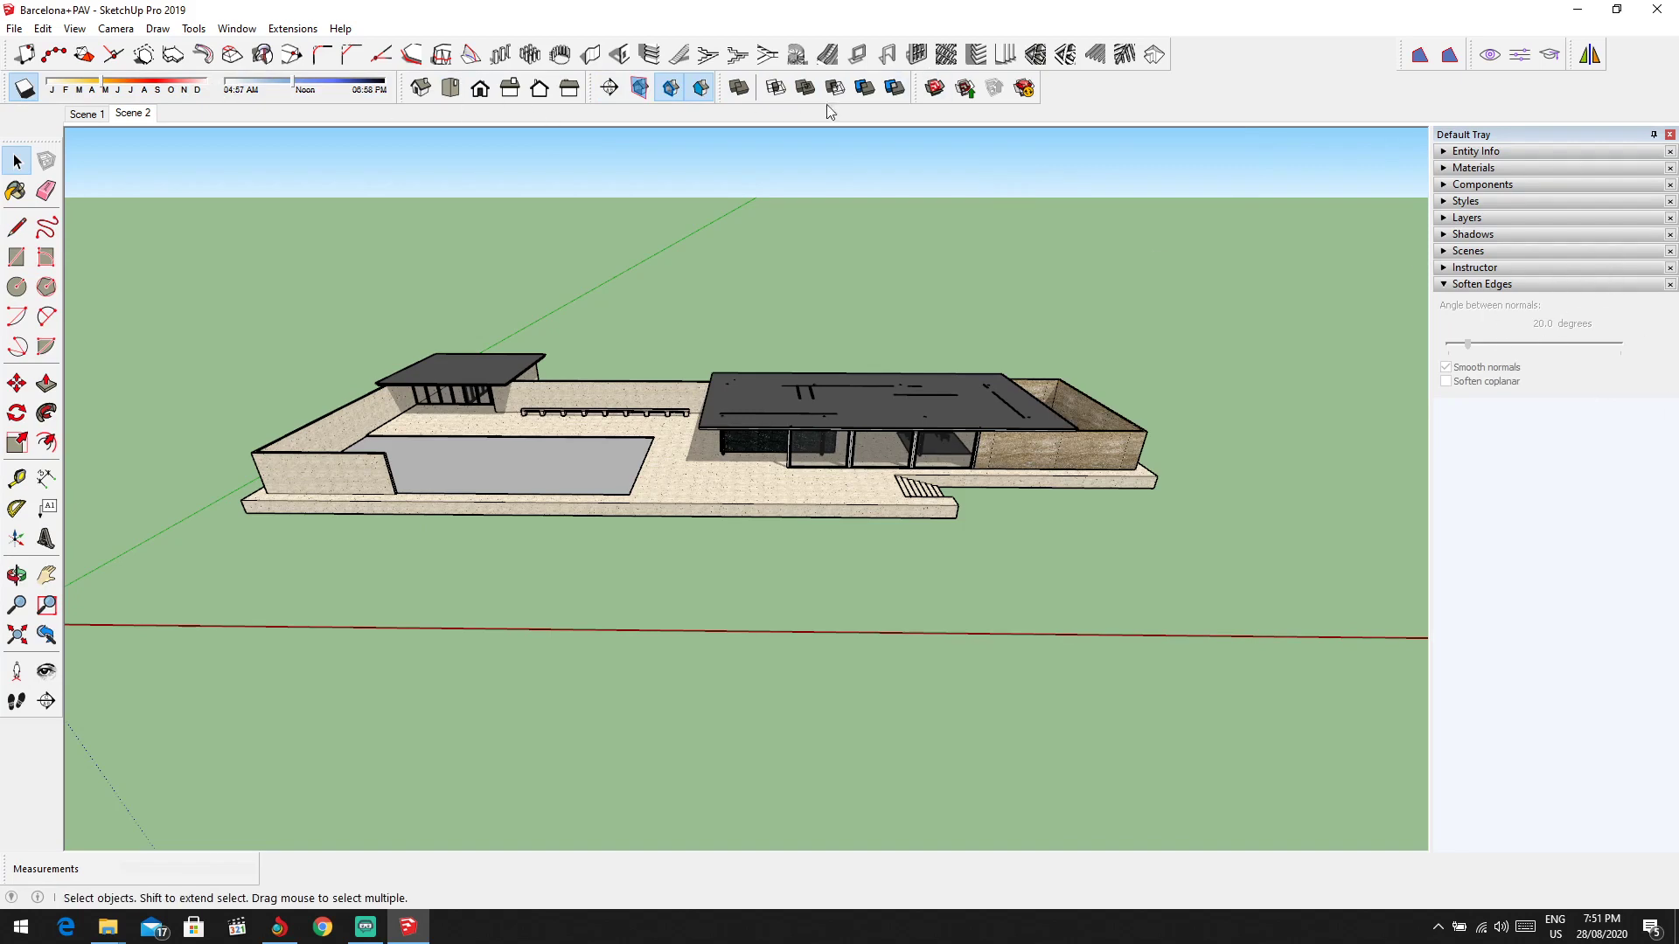
right_click(1137, 101)
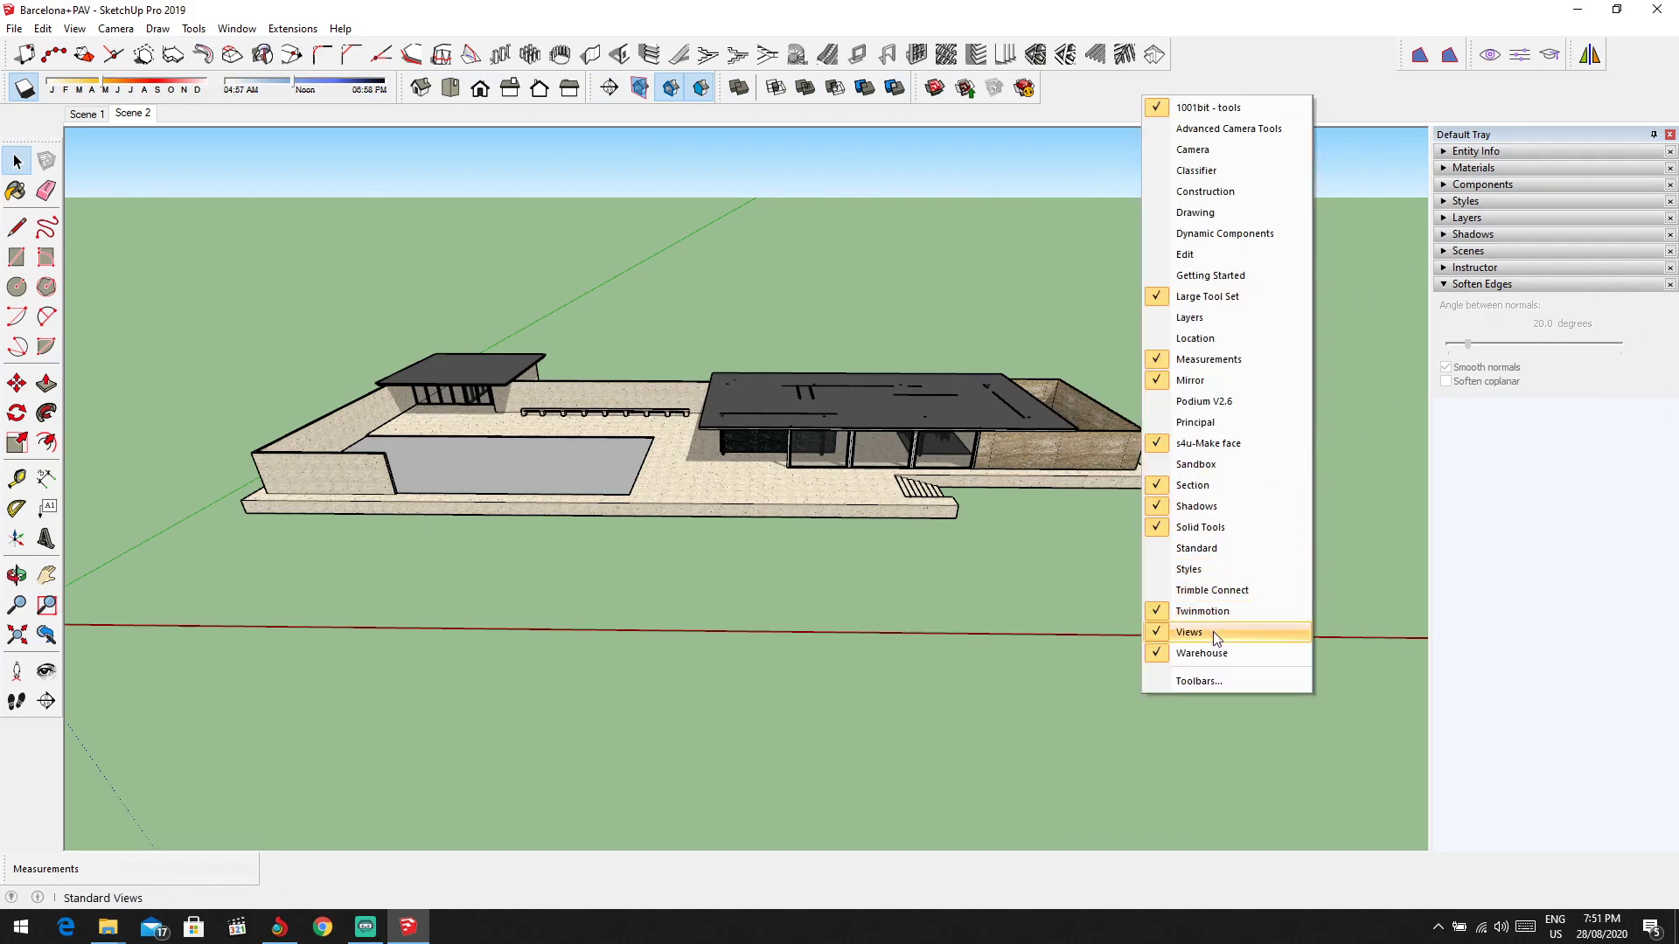
click(1156, 510)
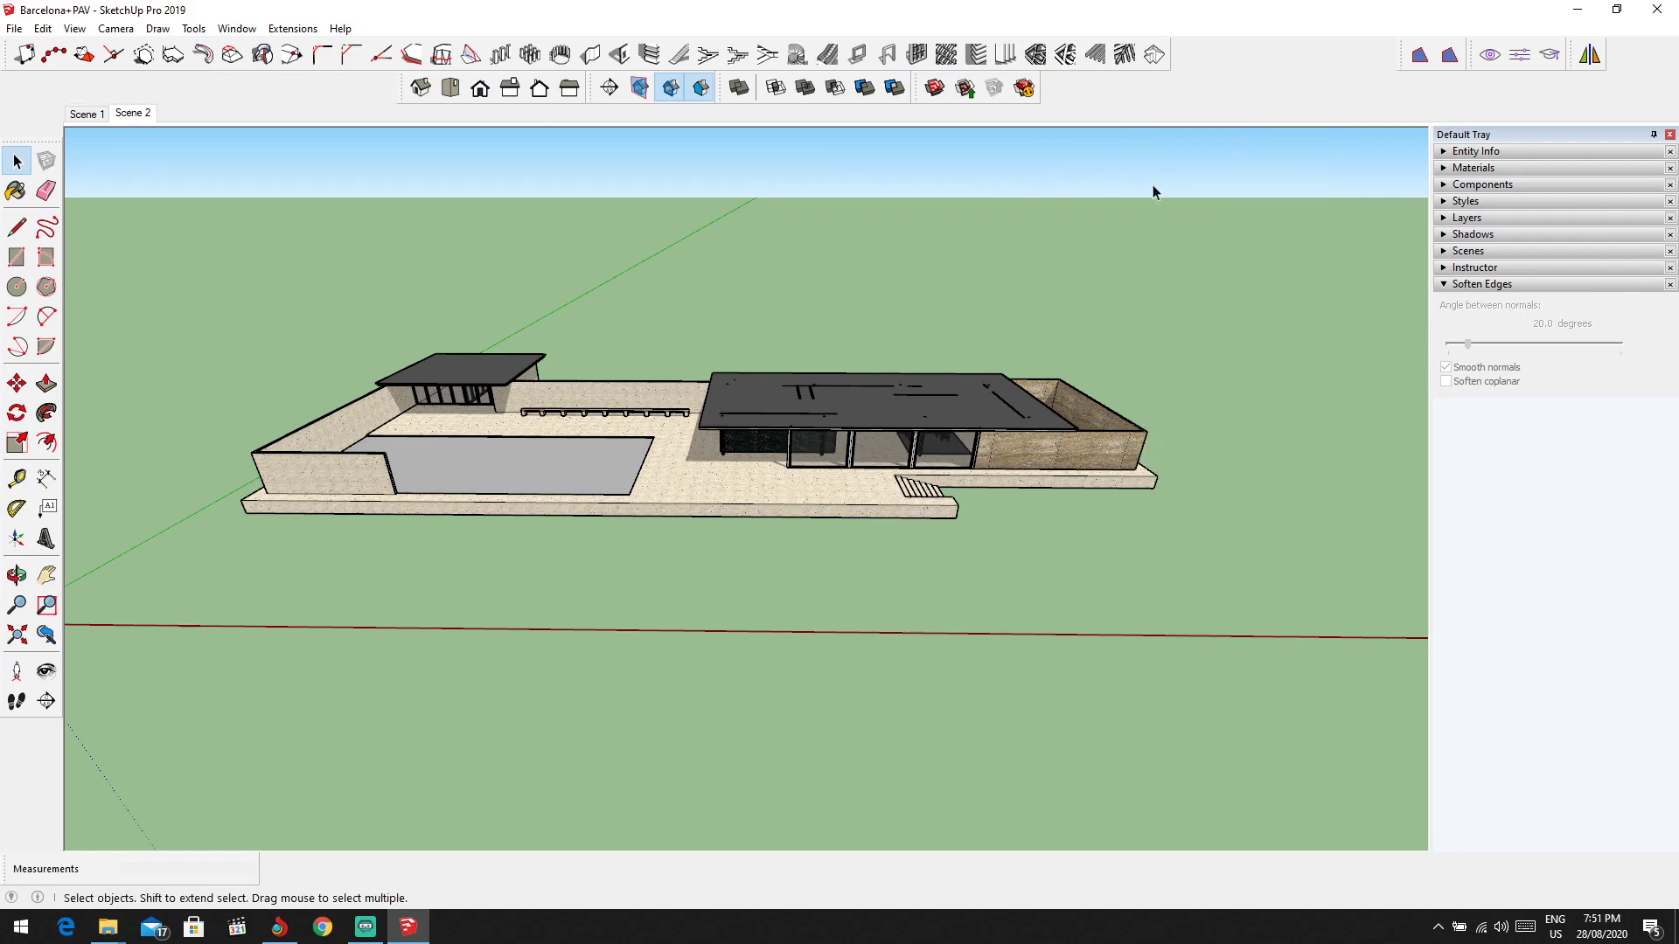
right_click(1173, 82)
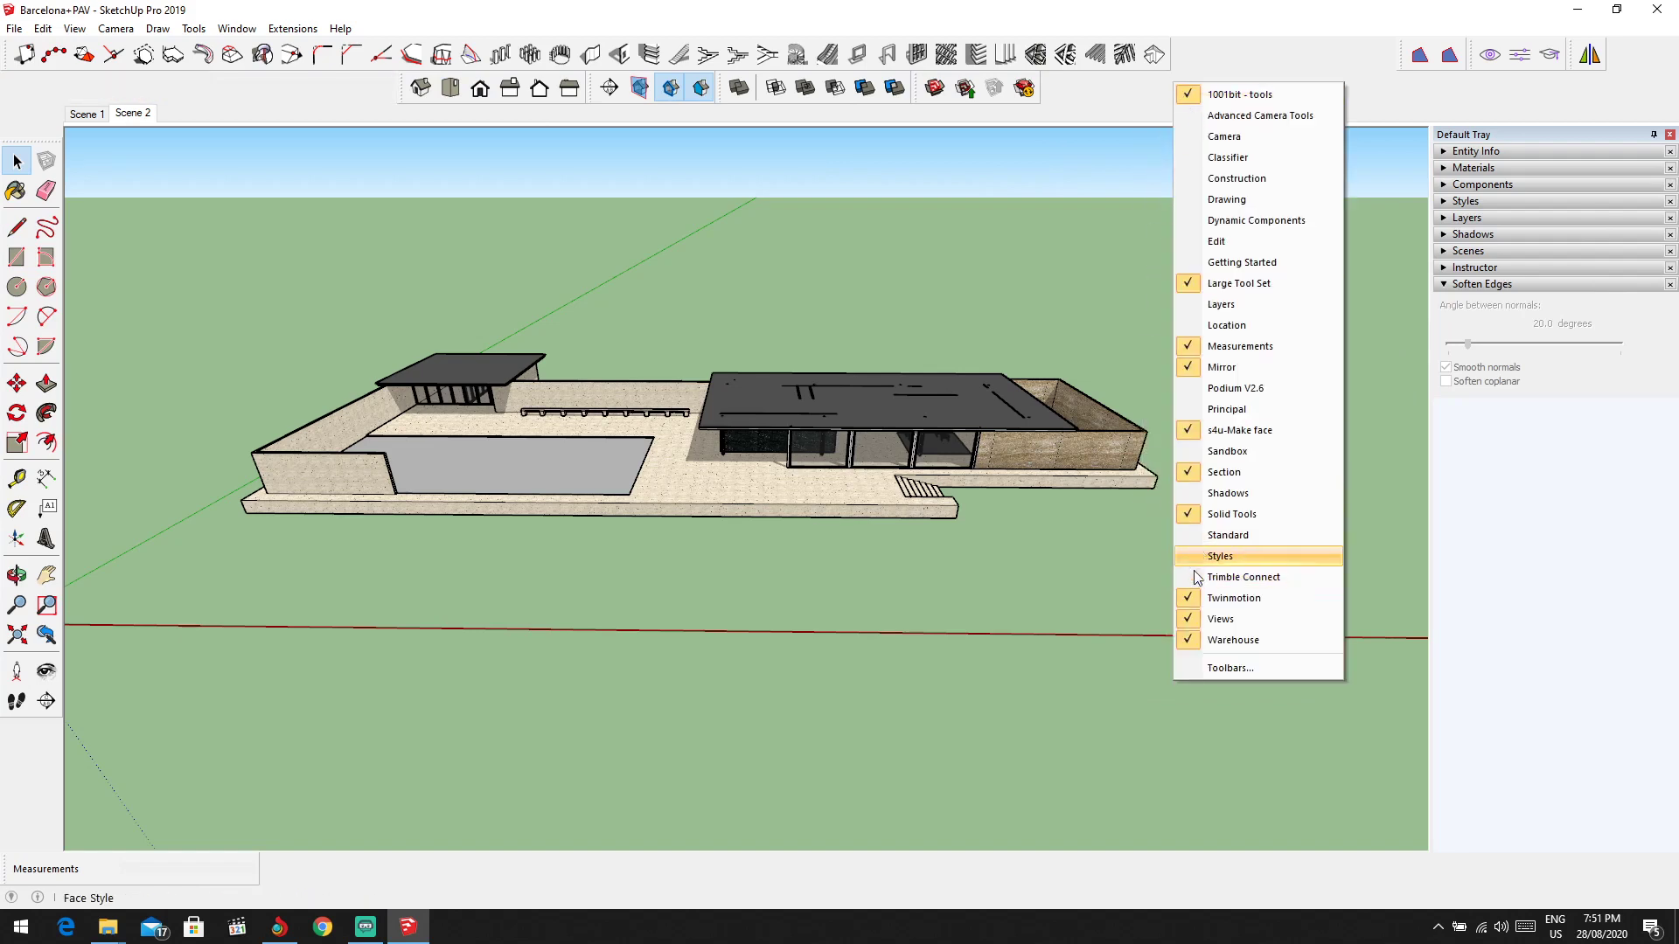
click(1204, 494)
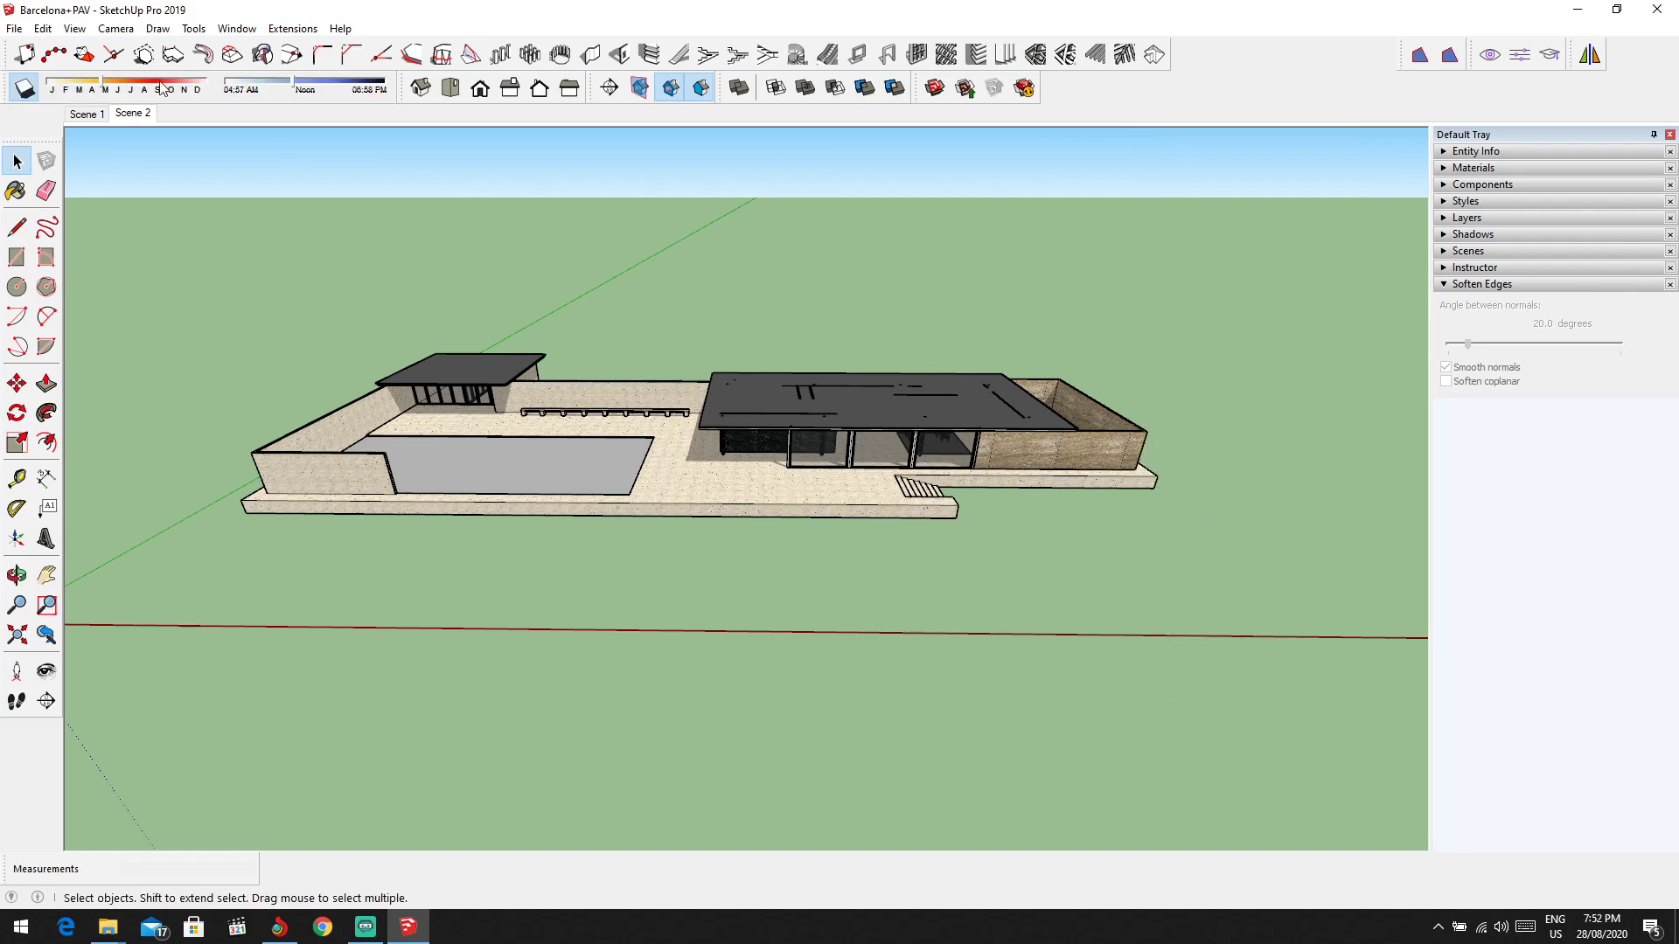
Step: Turn the model's shadows off, inspect the pavilion without them, and turn them back on
click(28, 91)
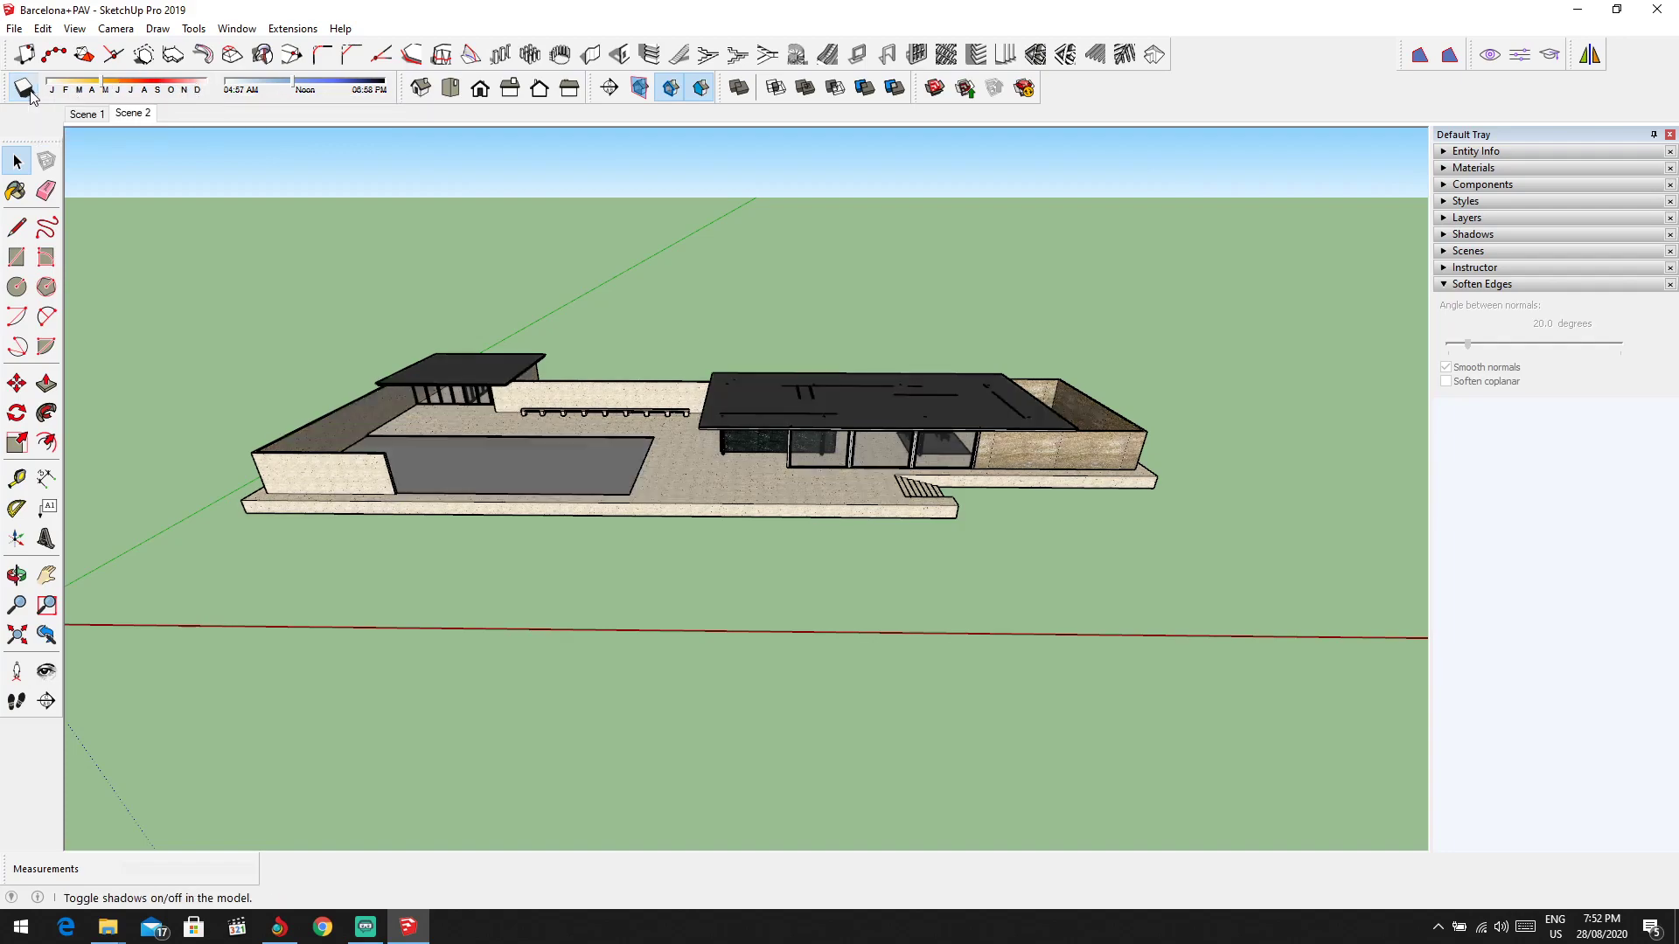
scroll(612, 438, up, 3)
middle_drag(612, 437, 967, 525)
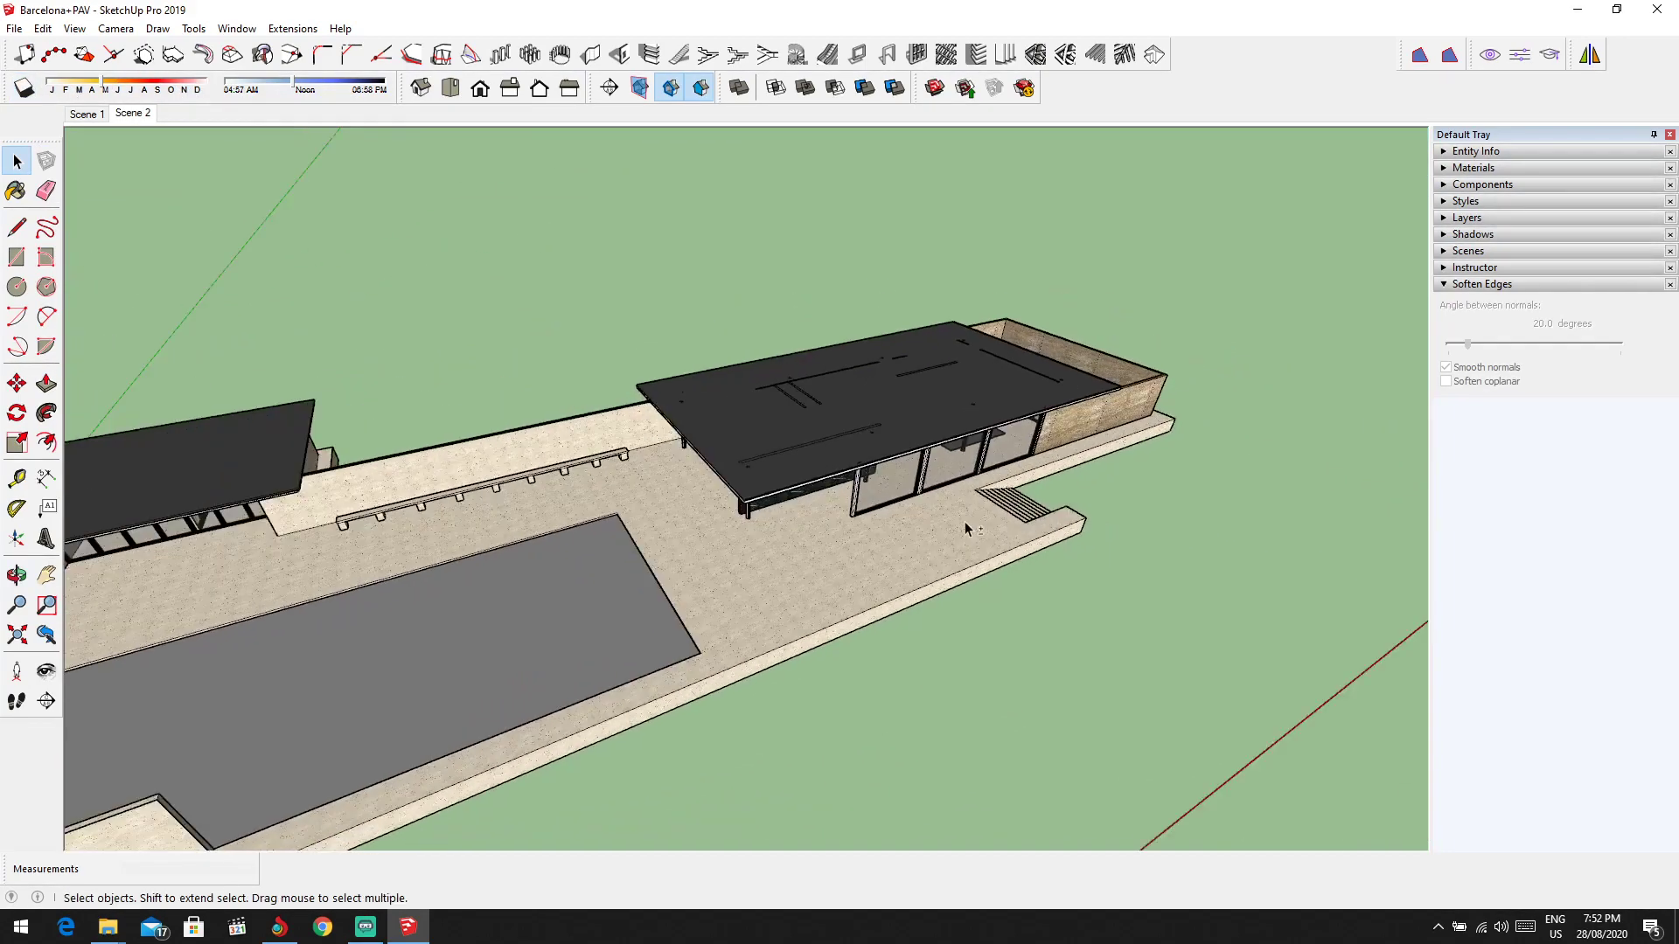
scroll(551, 398, up, 3)
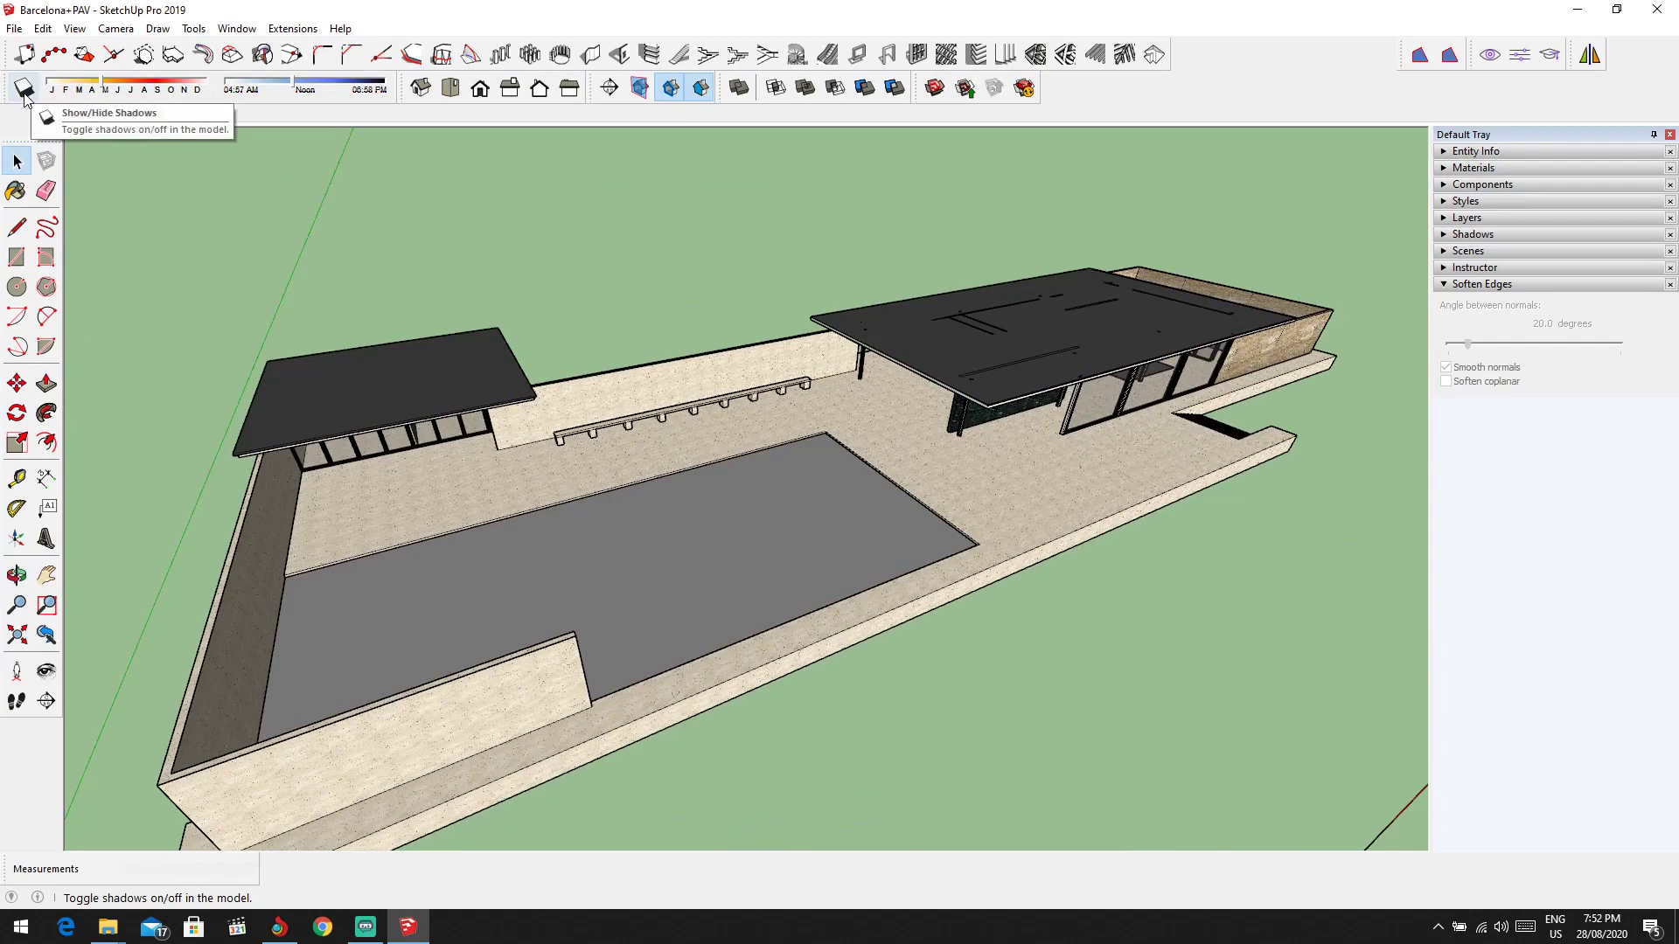
scroll(700, 402, down, 3)
middle_drag(700, 402, 962, 324)
scroll(708, 404, down, 2)
scroll(885, 359, up, 2)
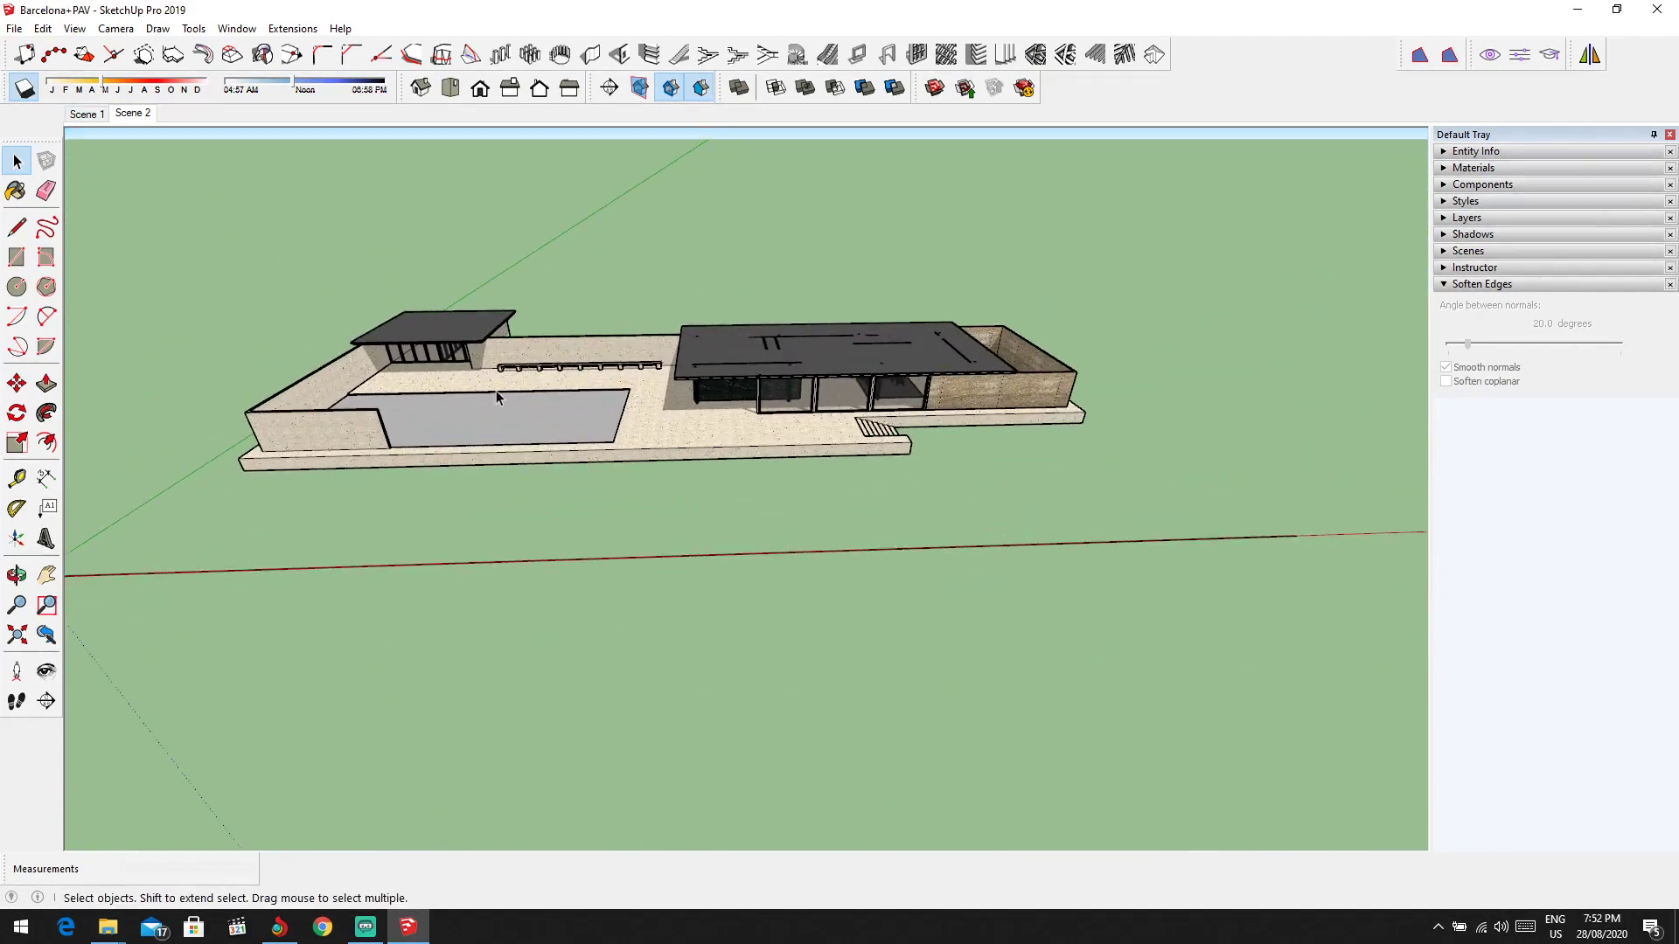
Step: View the pavilion in the standard isometric view and examine it from the front corner
middle_drag(497, 398, 892, 397)
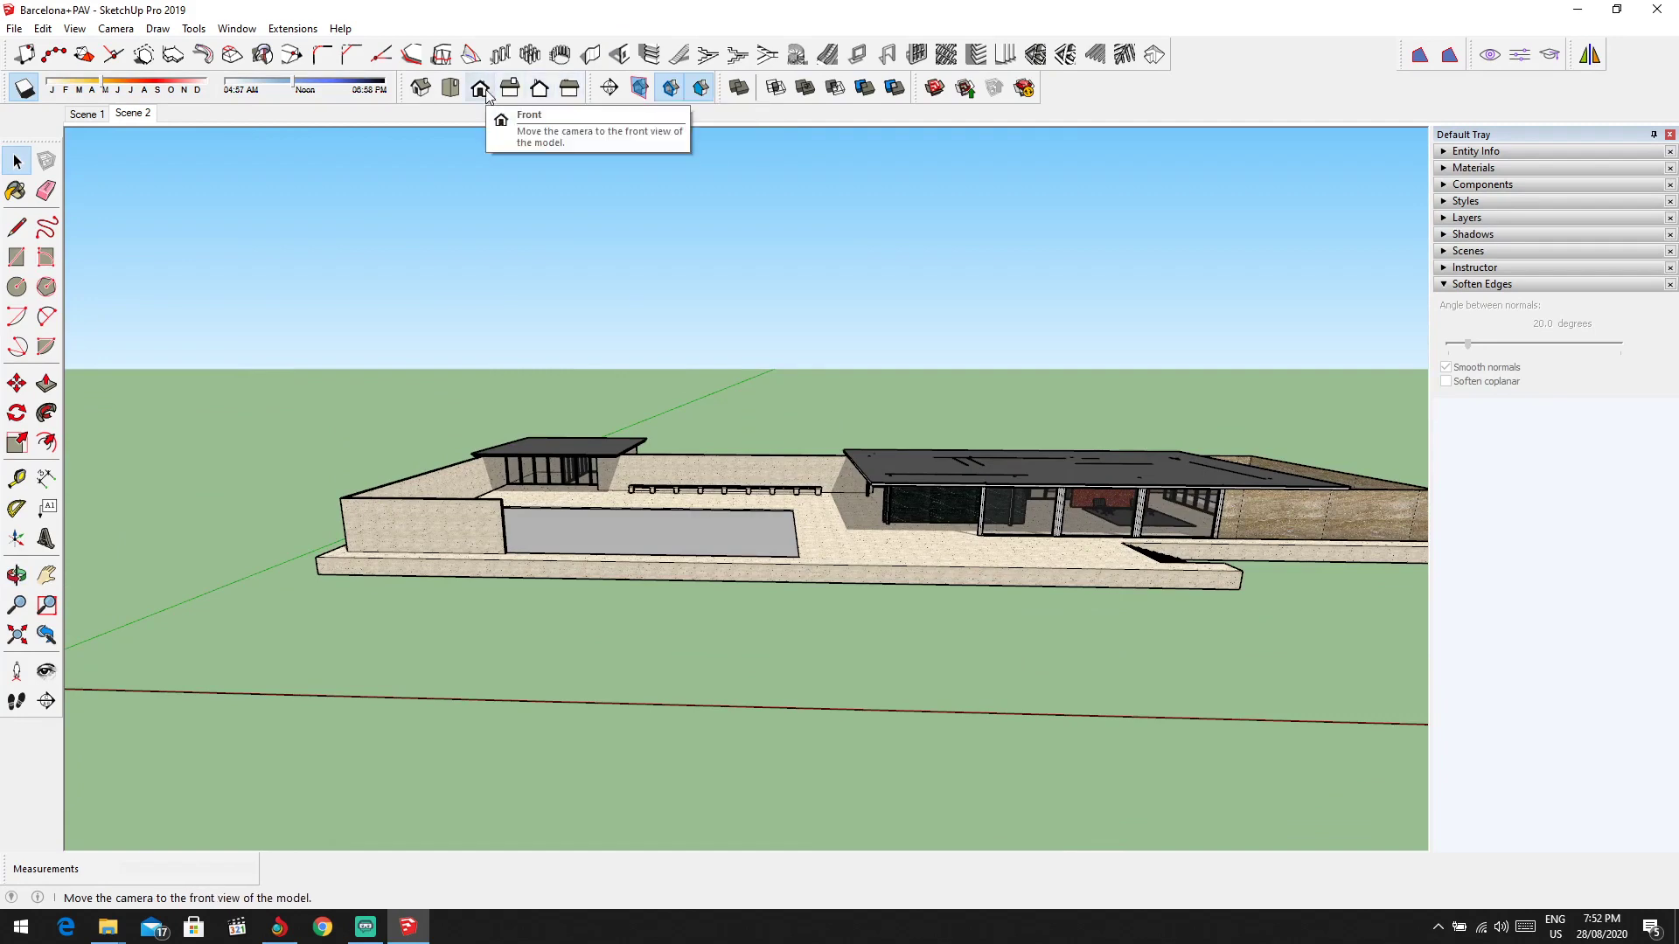
click(421, 90)
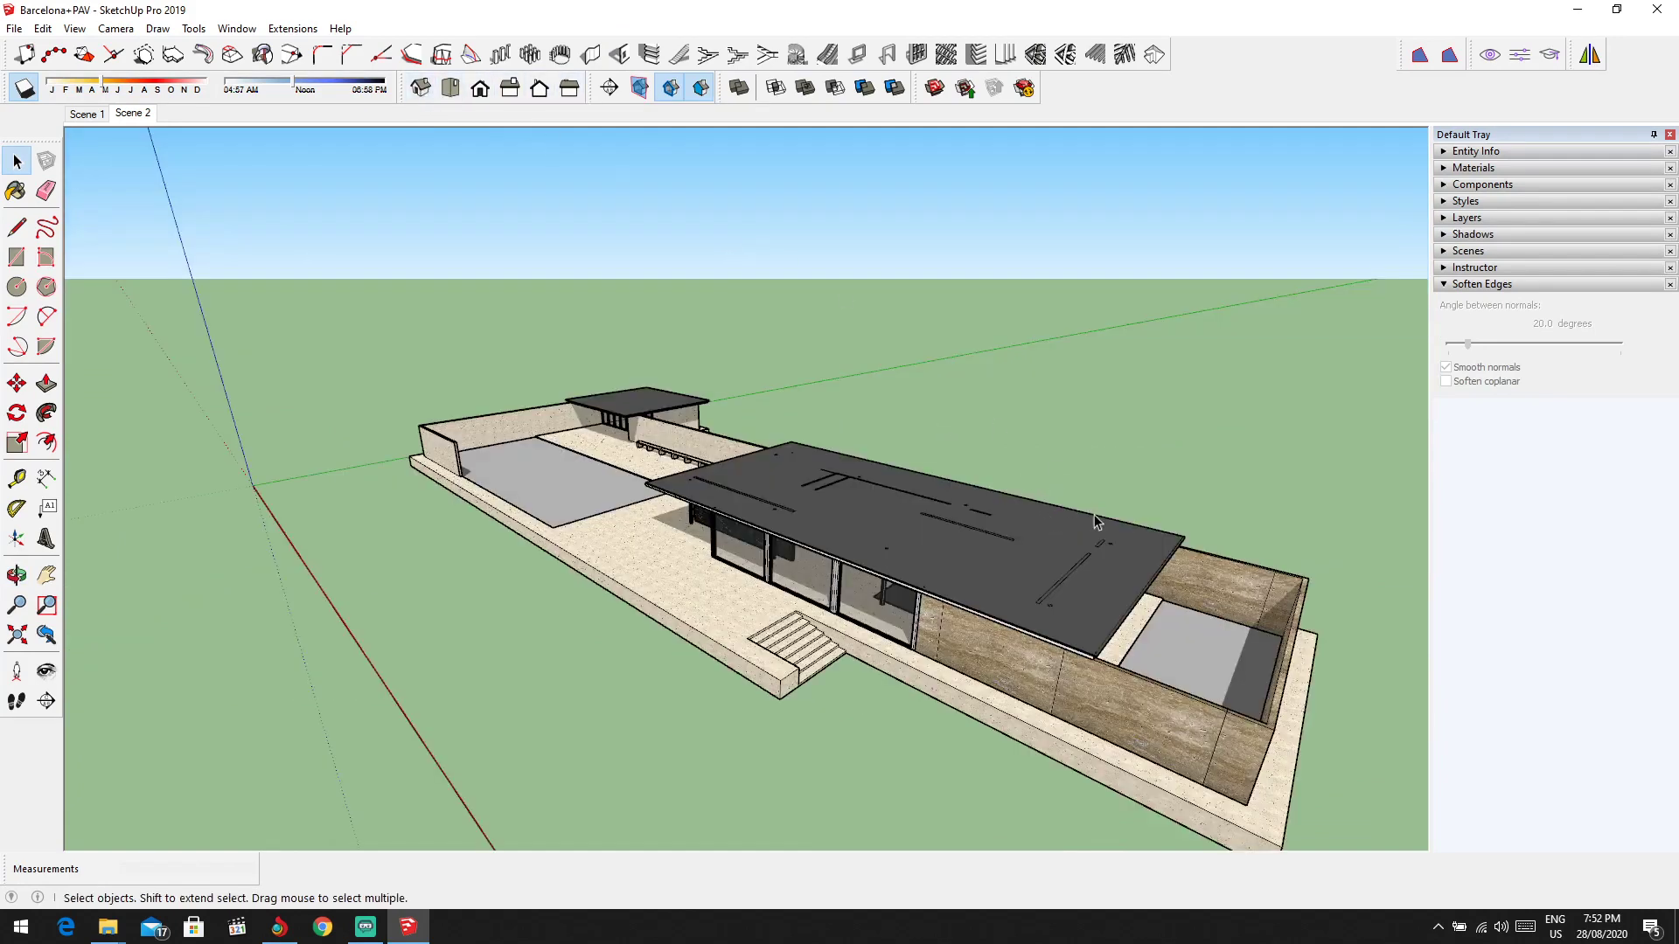
middle_drag(1094, 522, 739, 497)
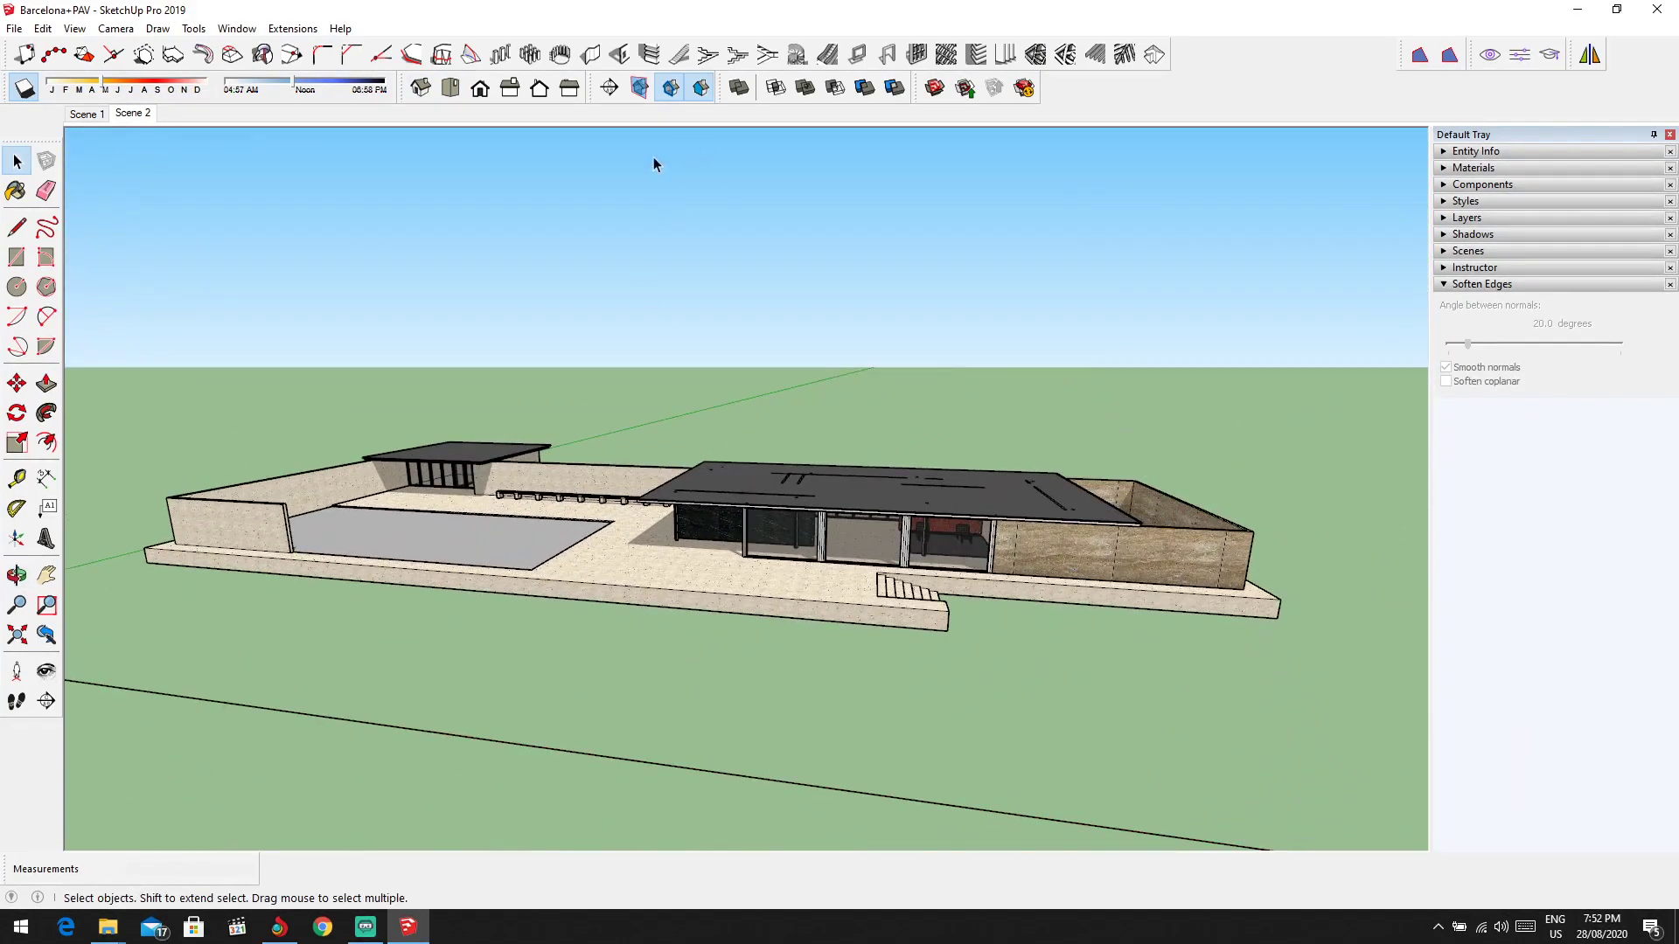
Step: Set the camera to the standard back view in parallel projection, with the whole back elevation framed
click(512, 89)
click(538, 89)
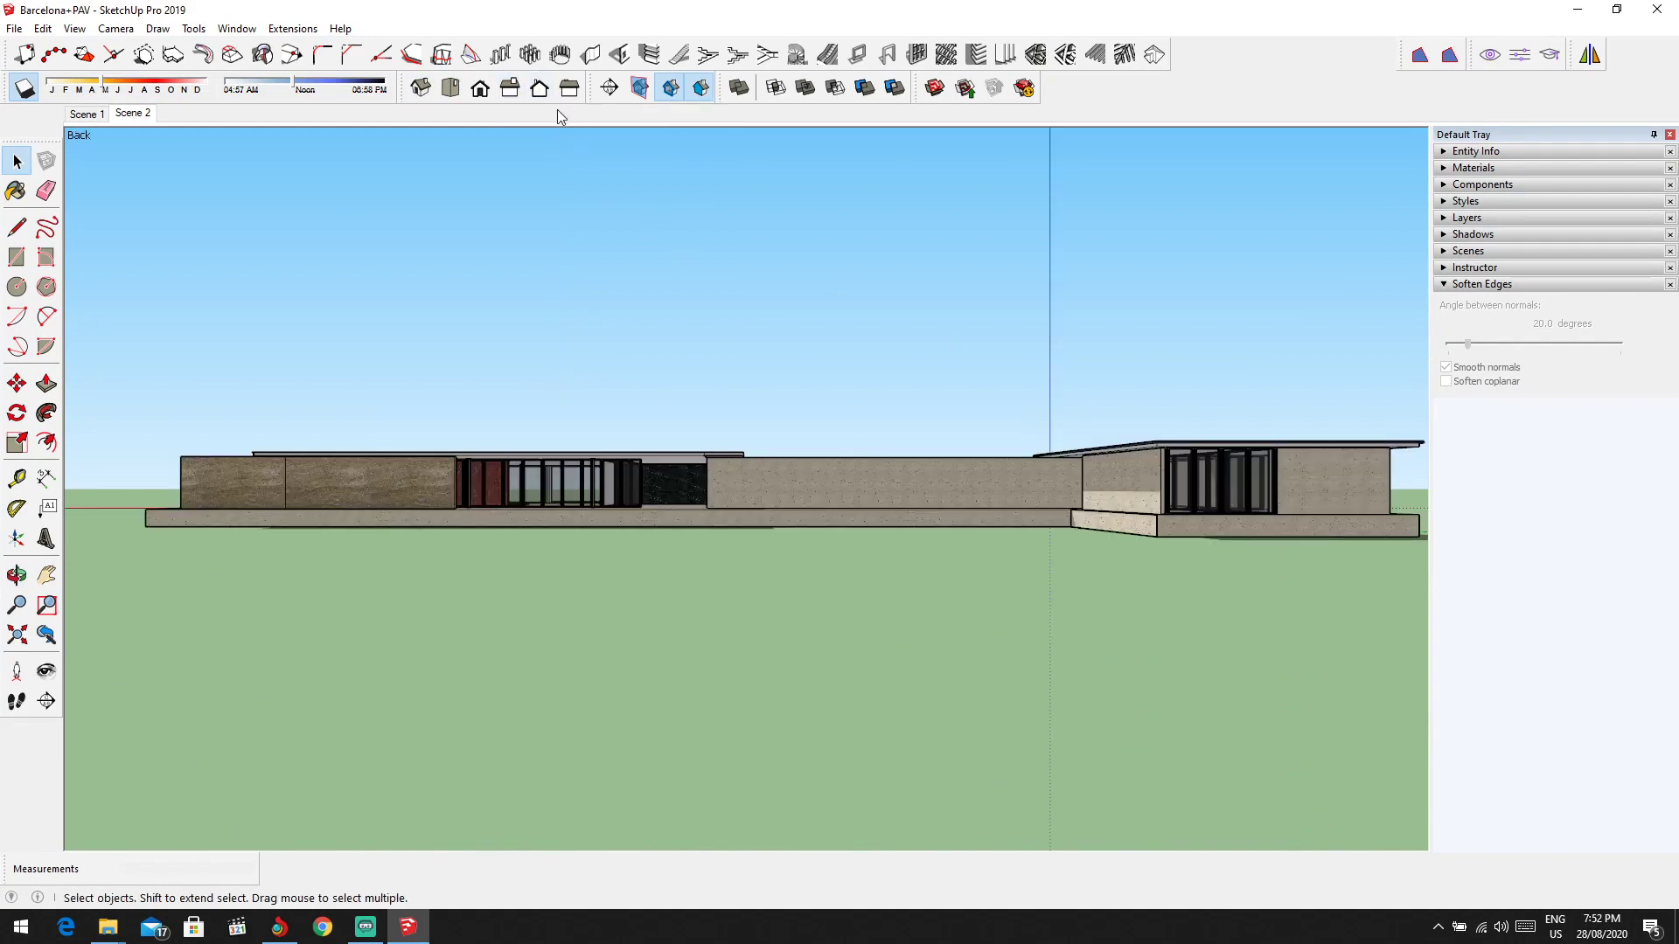
scroll(1114, 522, down, 3)
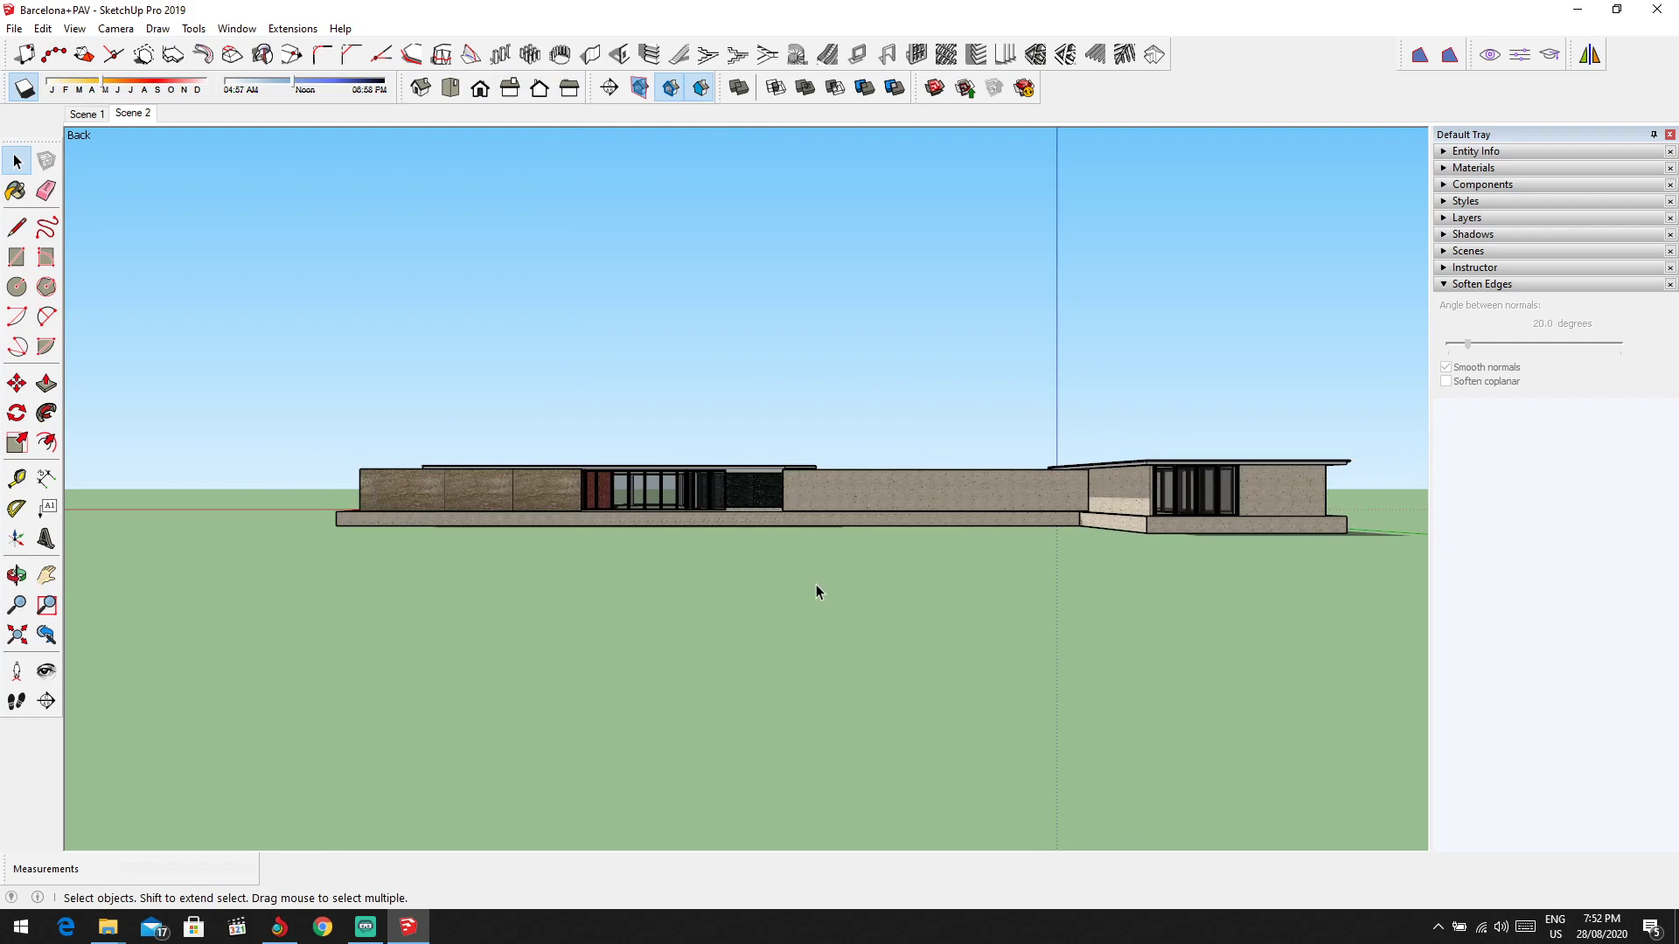
click(114, 28)
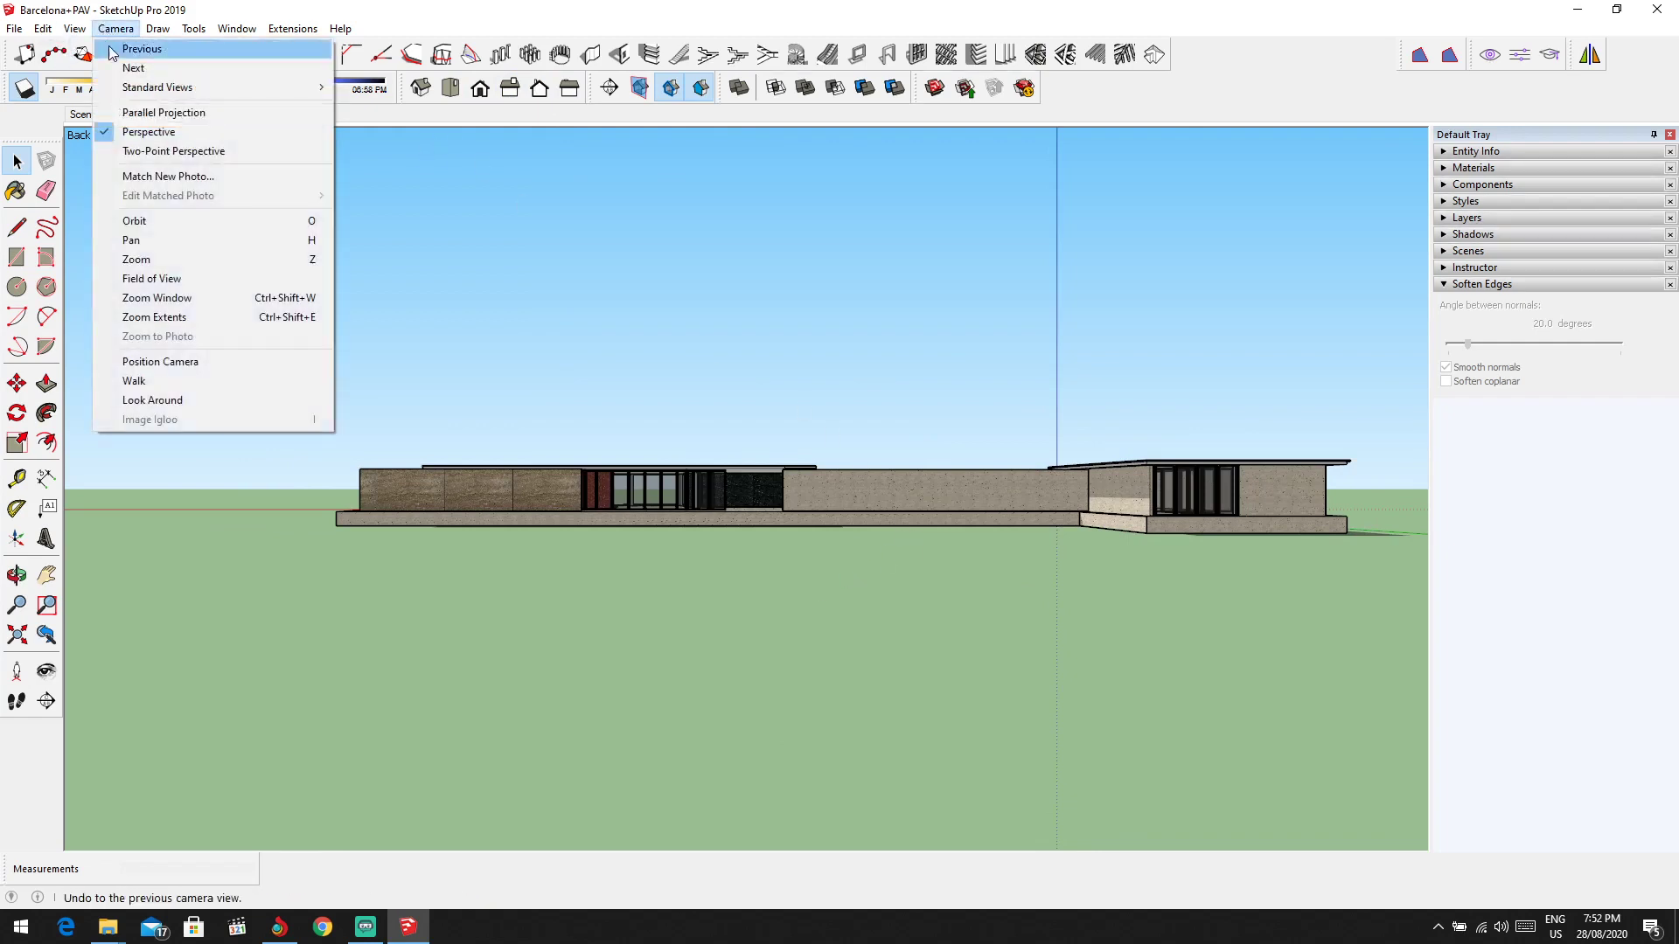
click(146, 115)
scroll(868, 486, up, 3)
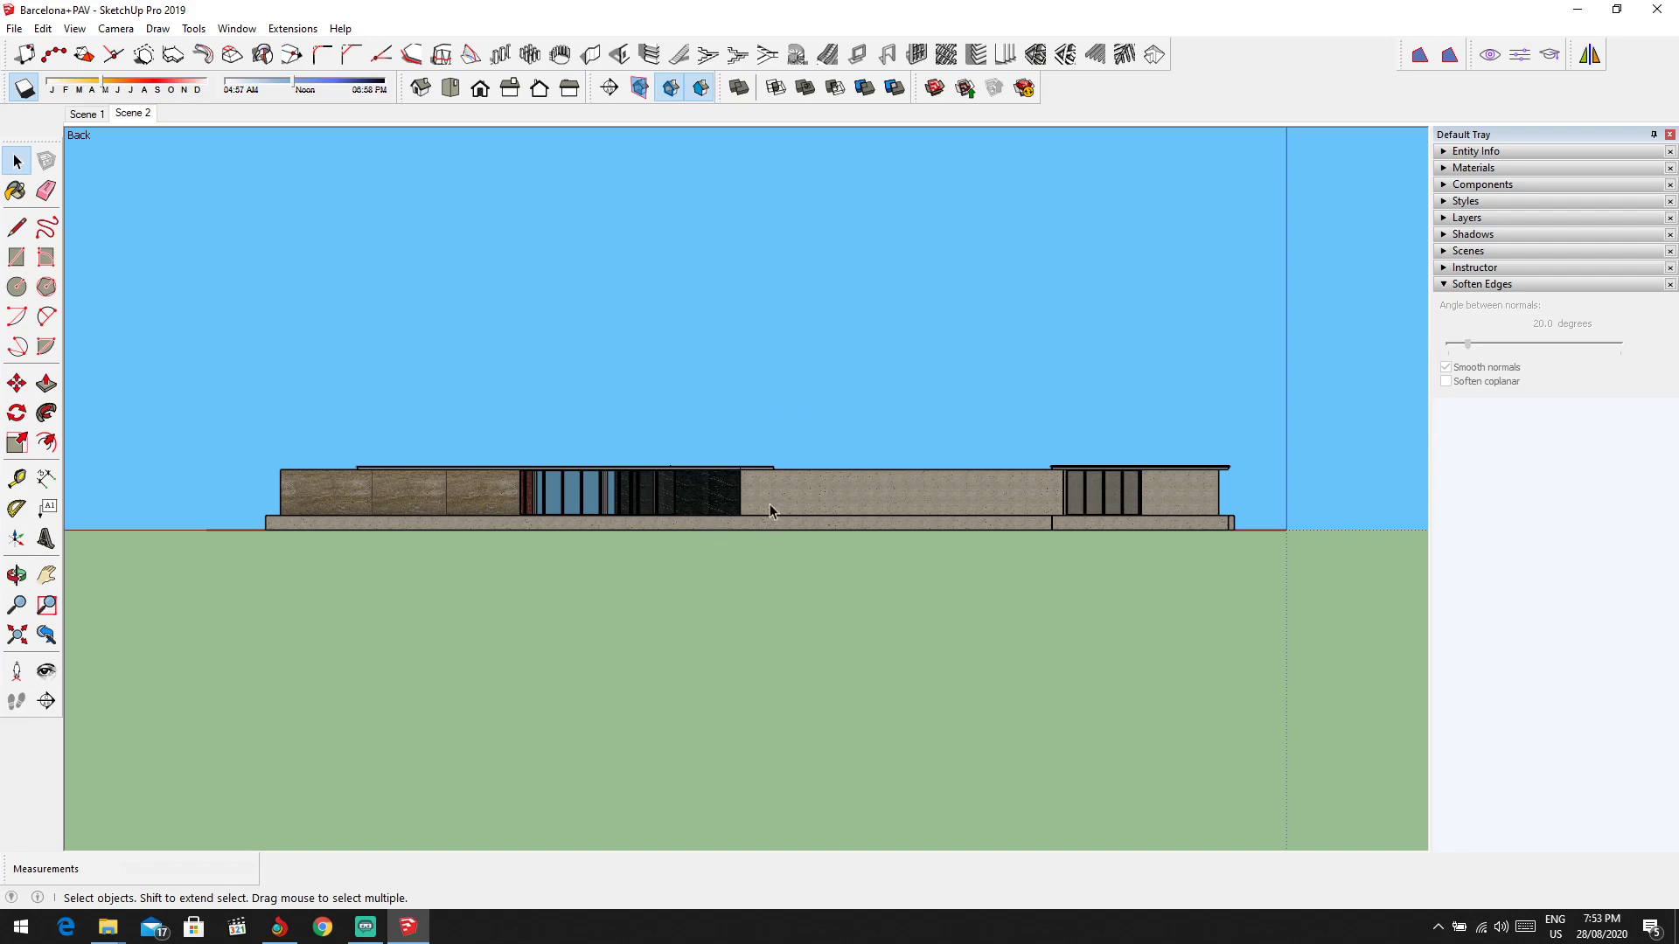
scroll(742, 492, up, 2)
scroll(775, 516, down, 1)
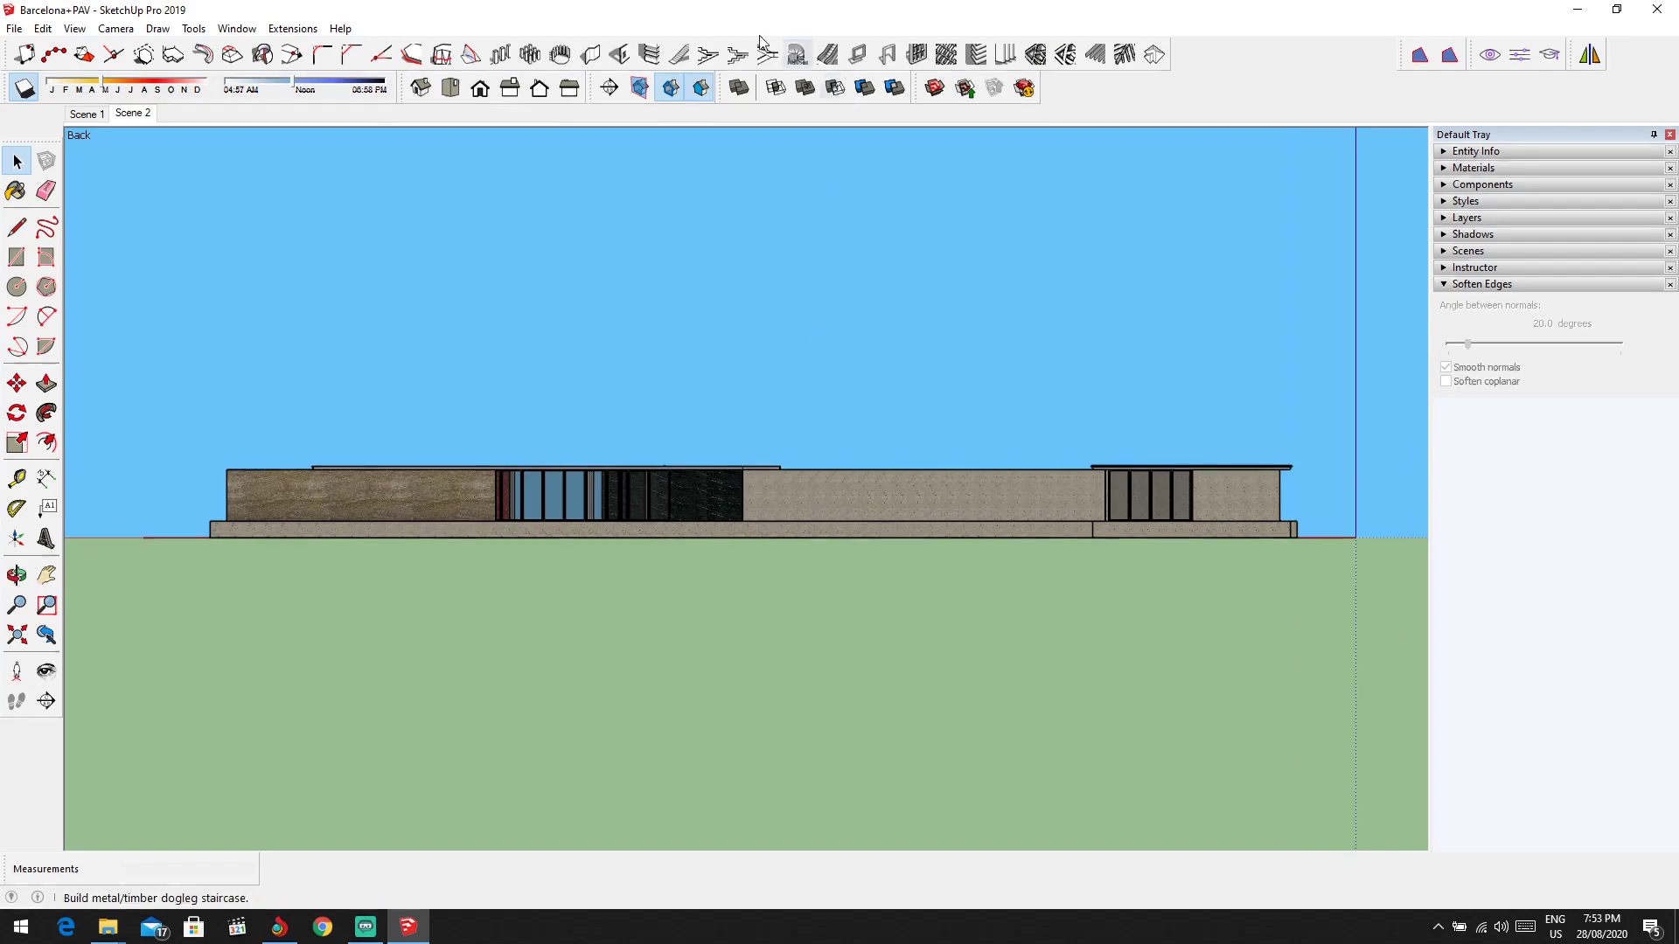
Step: Start a 2D graphic export of the back elevation and choose the Desktop > rrrr > elevations folder as its destination
click(14, 28)
mouse_move(42, 28)
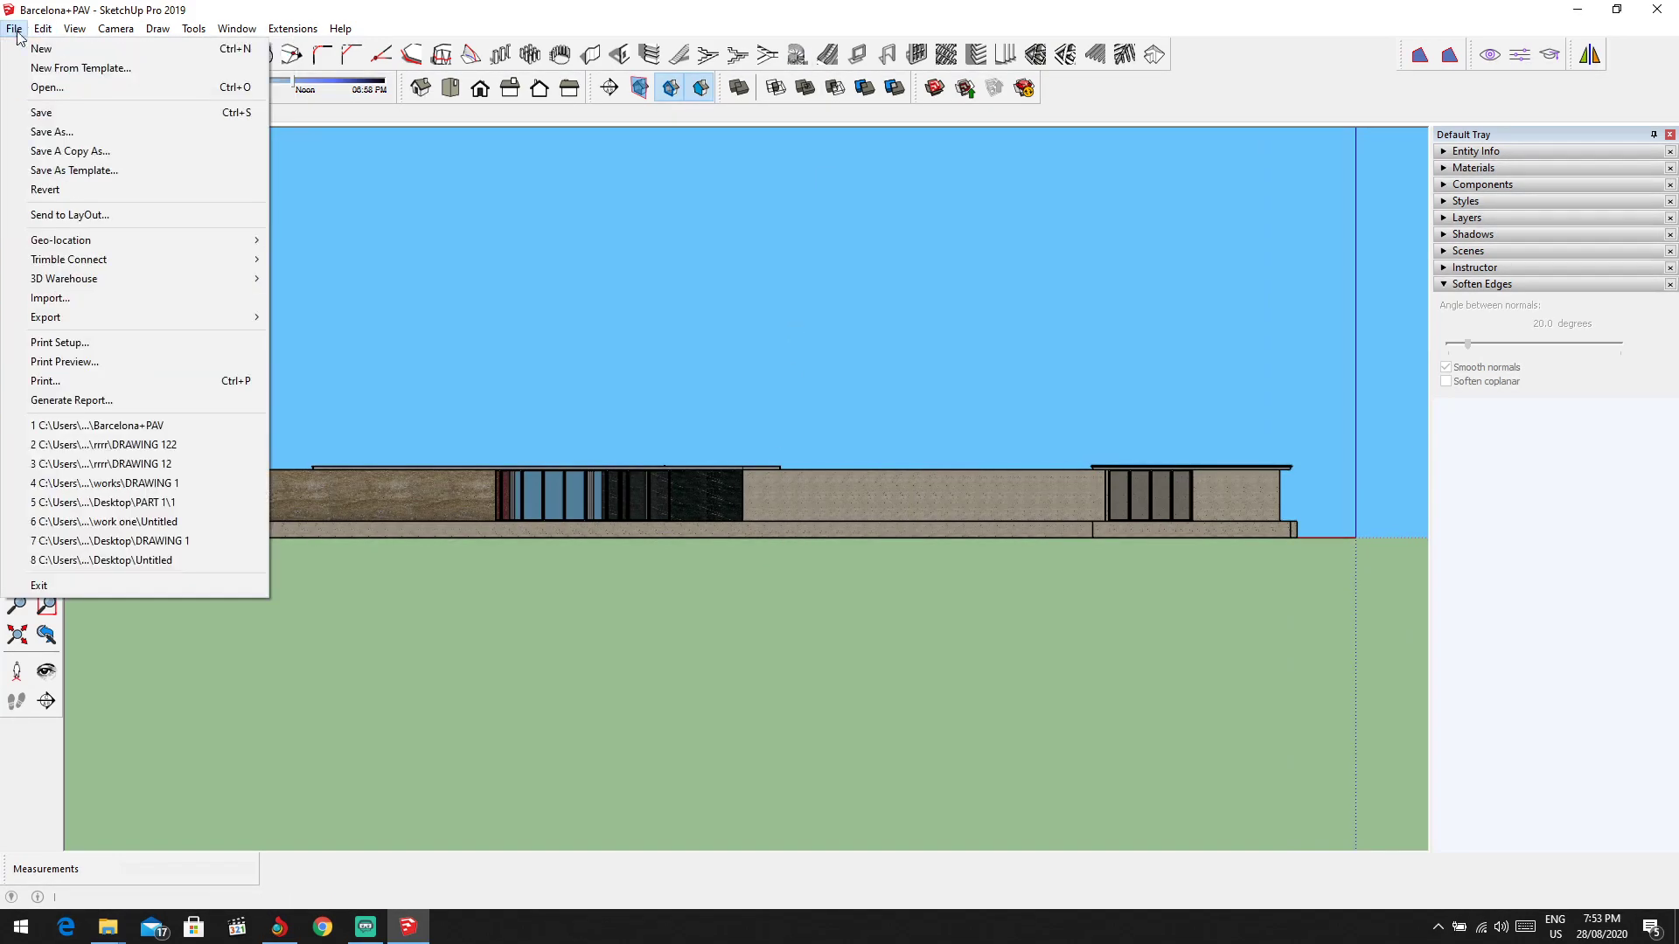
mouse_move(92, 315)
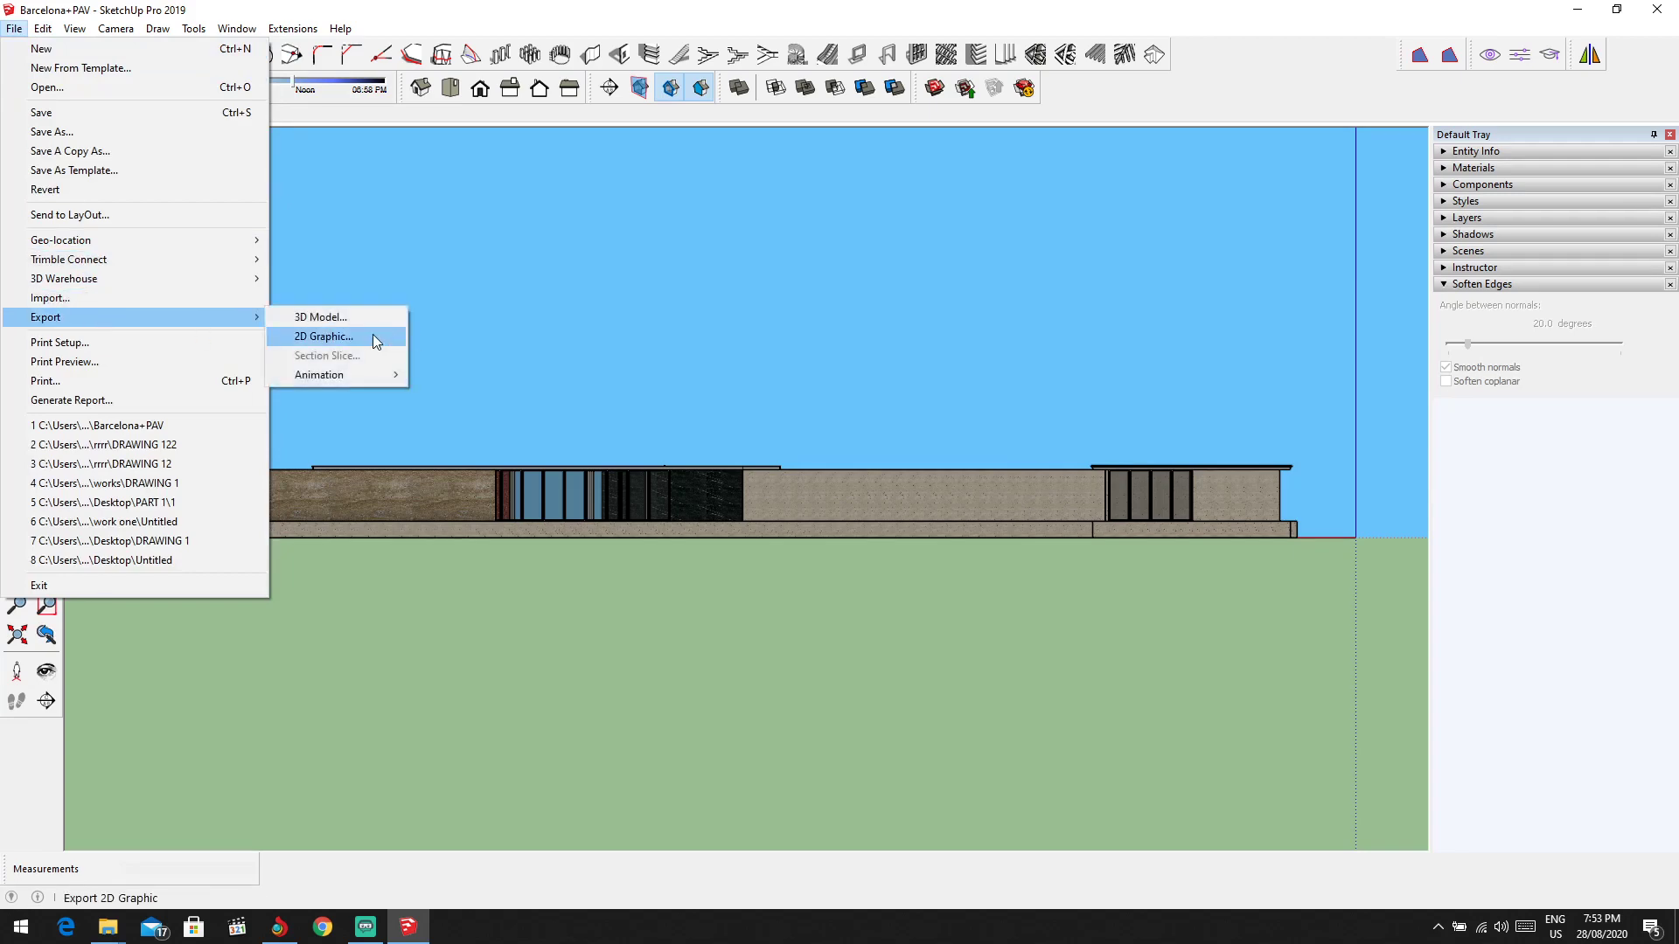
click(374, 337)
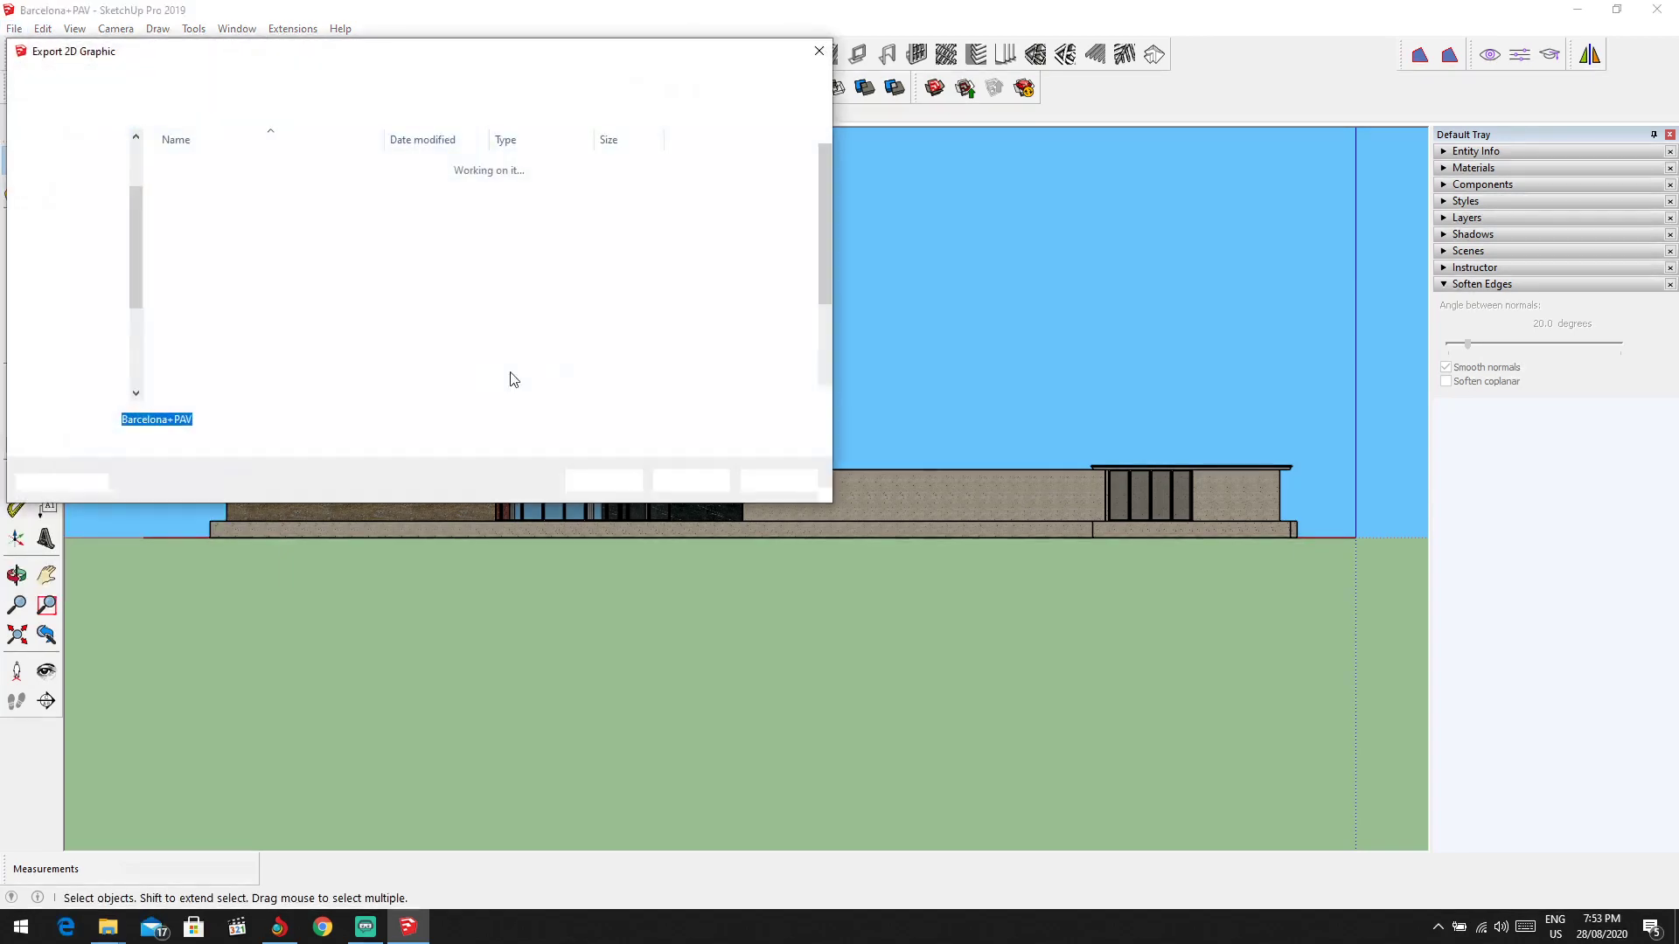
drag(349, 53, 501, 54)
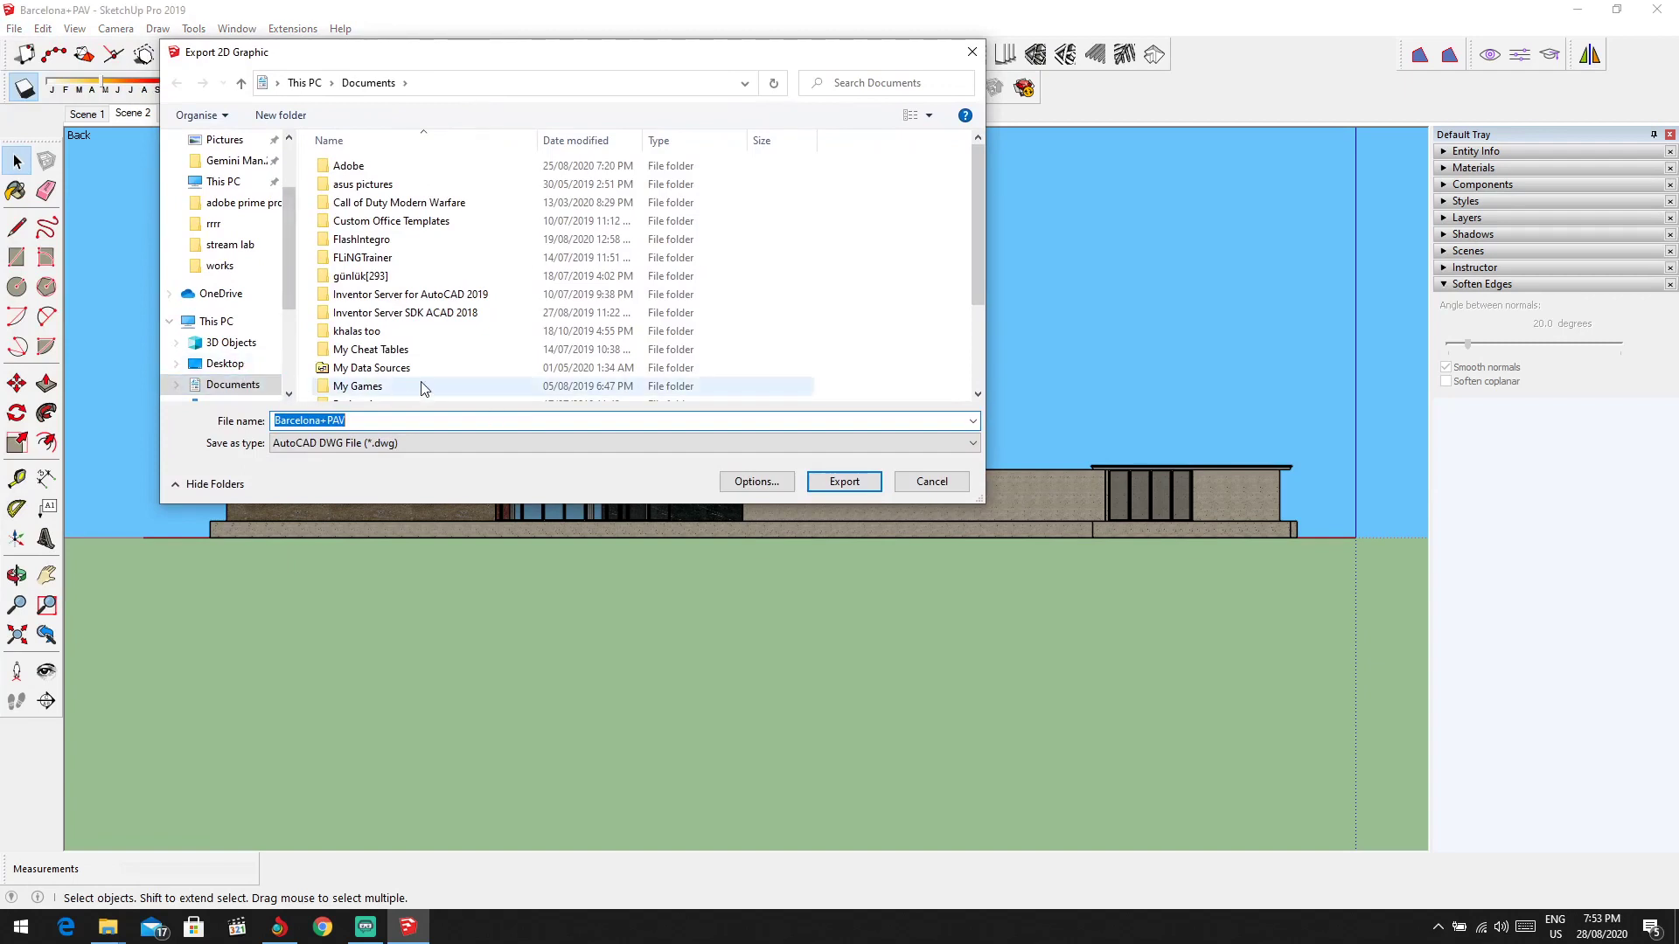
click(225, 363)
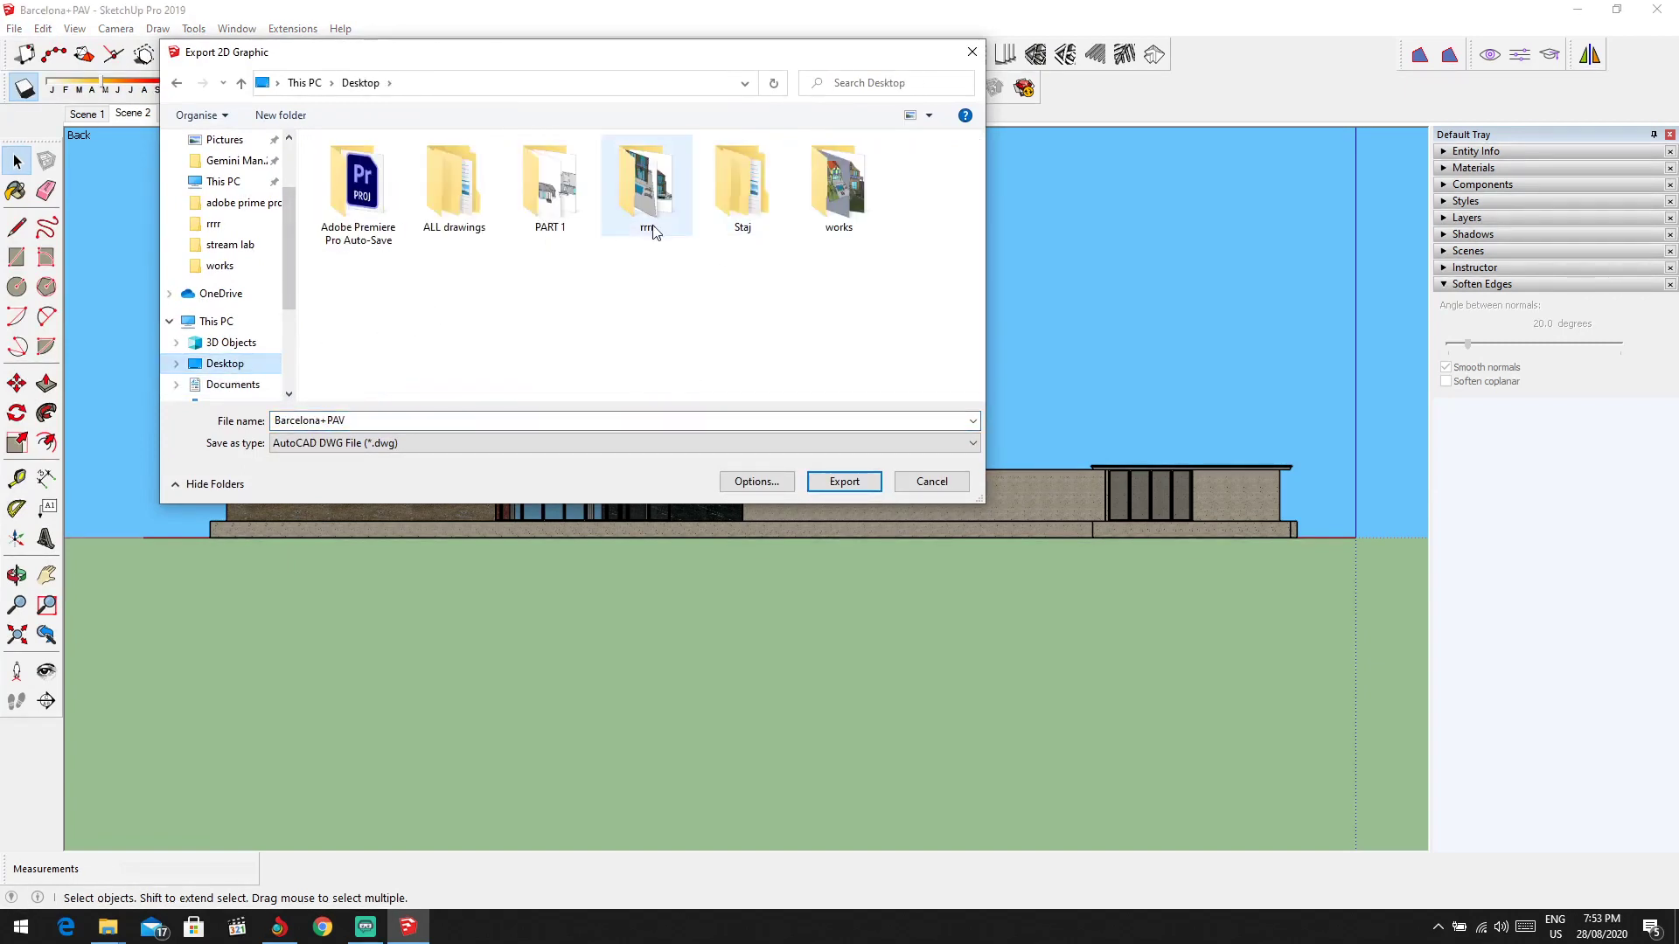
double_click(652, 229)
double_click(359, 193)
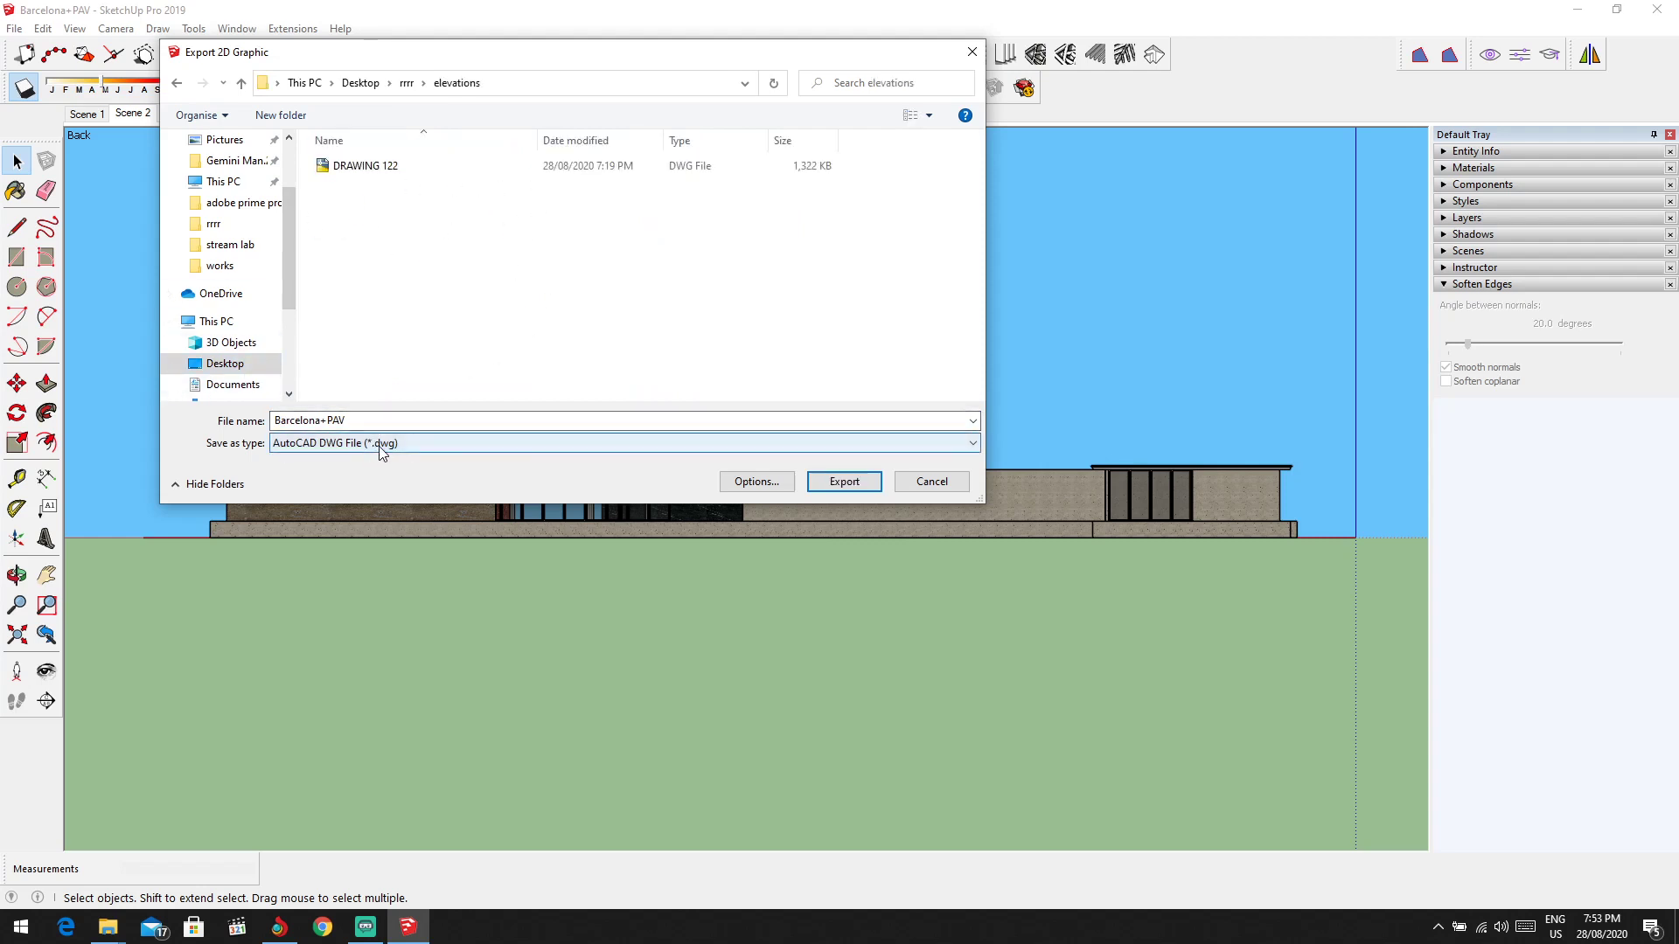
Step: Try PDF and AutoCAD DXF as the file type for the 2D graphic
click(955, 446)
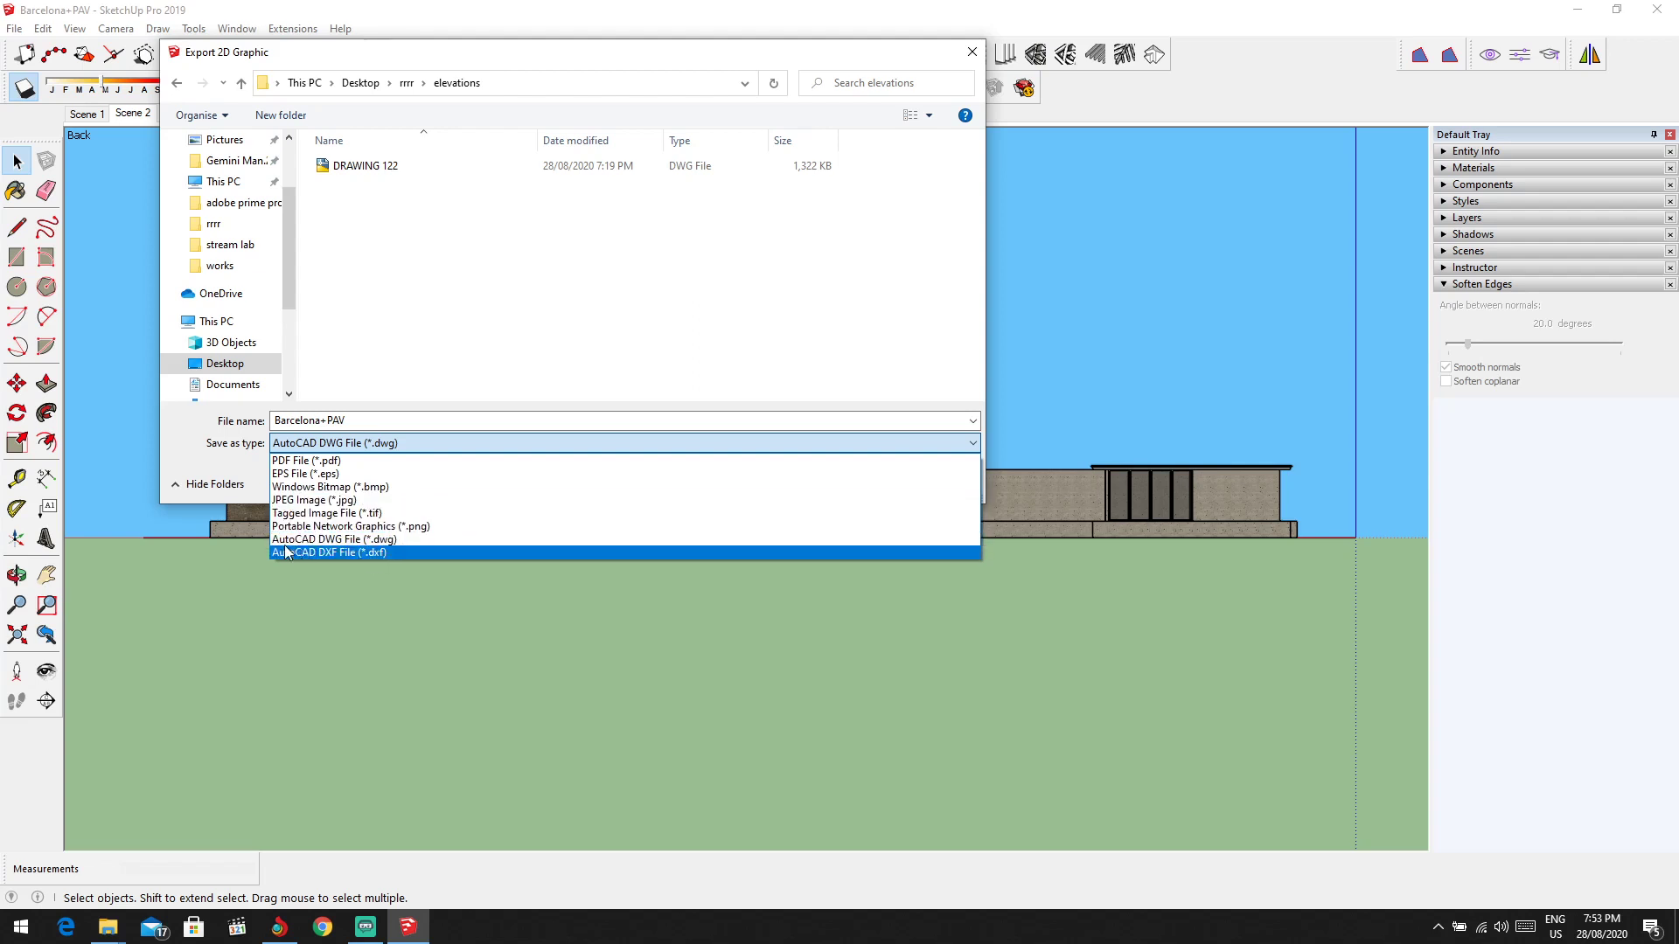
click(337, 462)
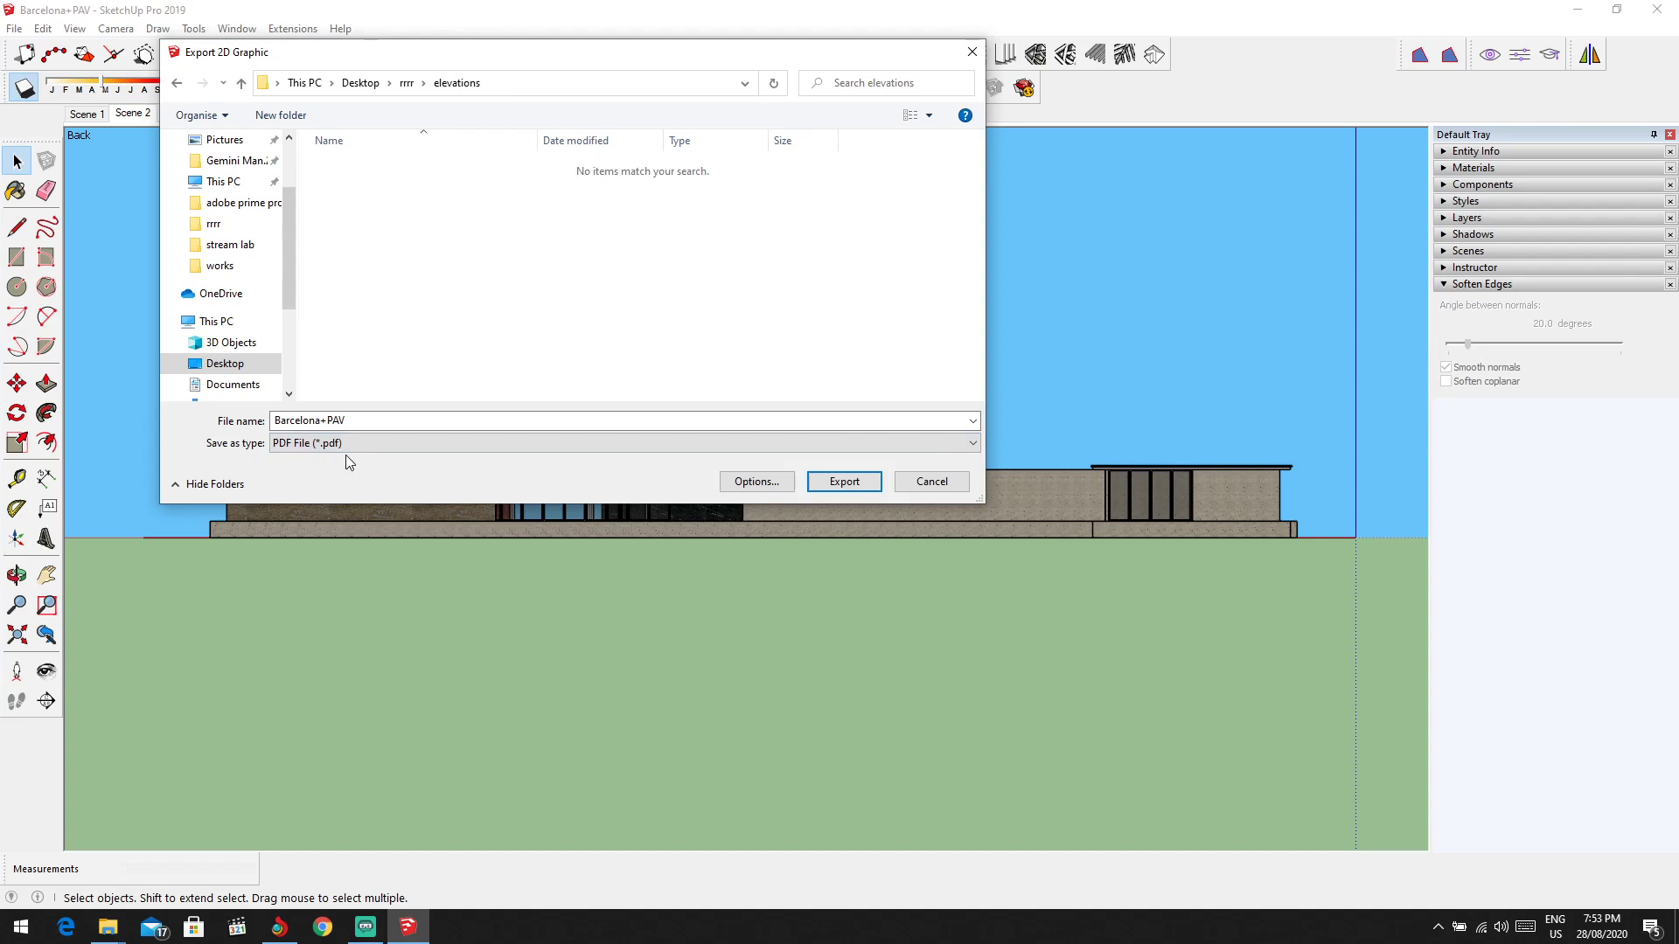
click(340, 450)
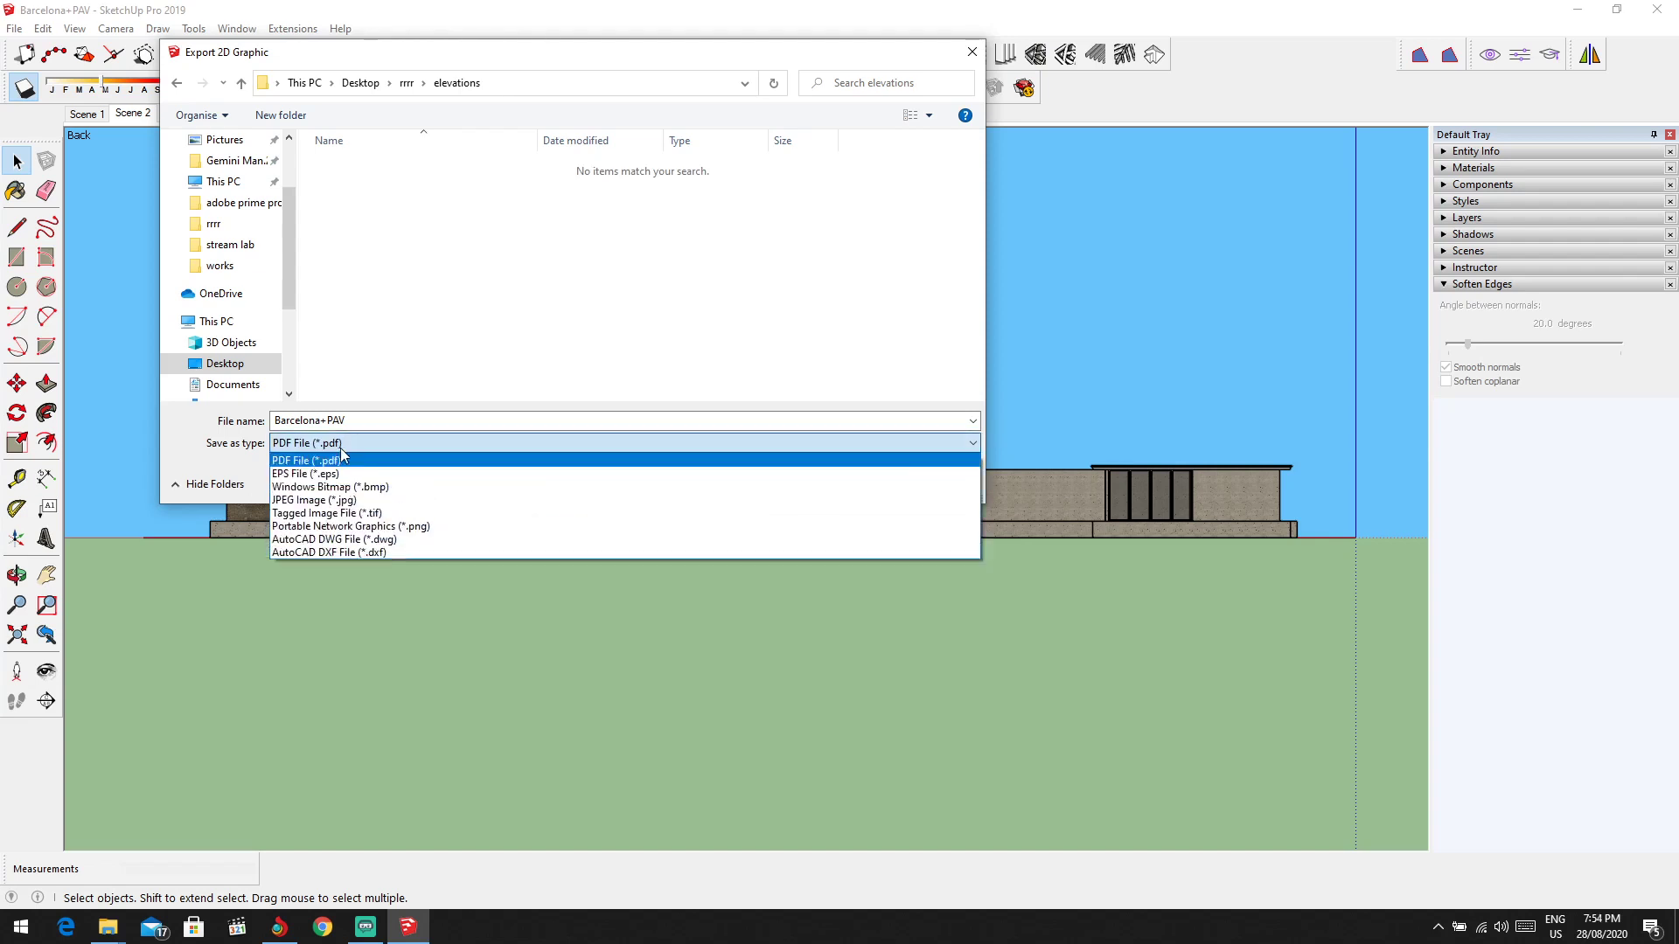
click(294, 553)
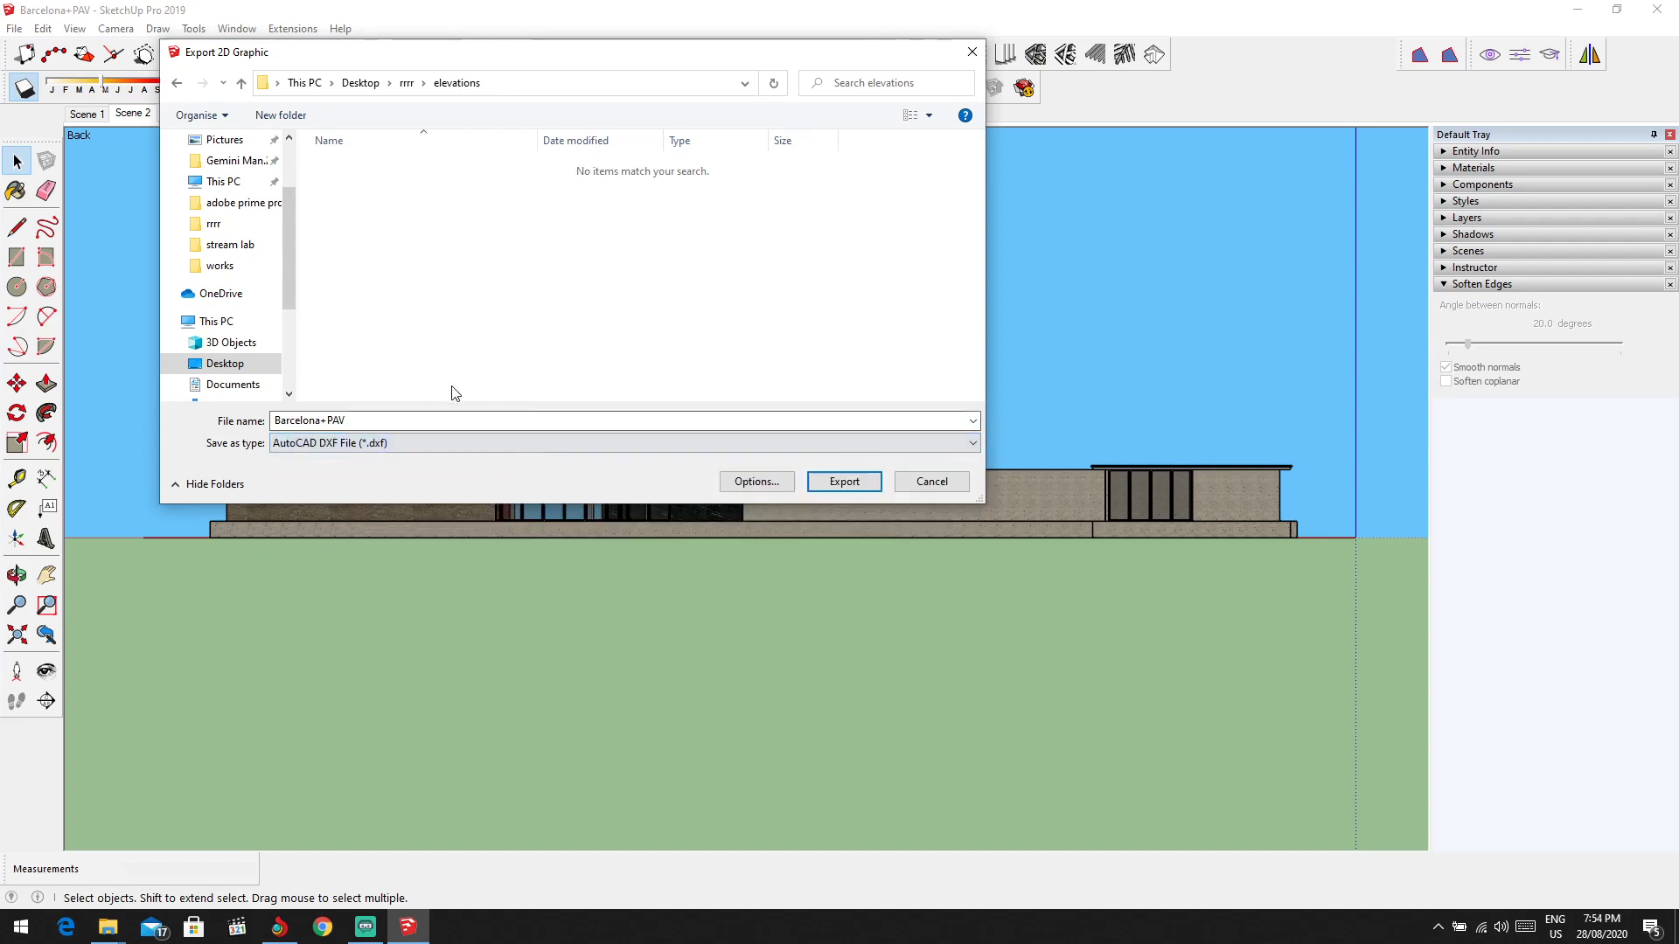
Step: Set the file type to JPEG Image and export the back elevation as Barcelona+PAV
click(396, 443)
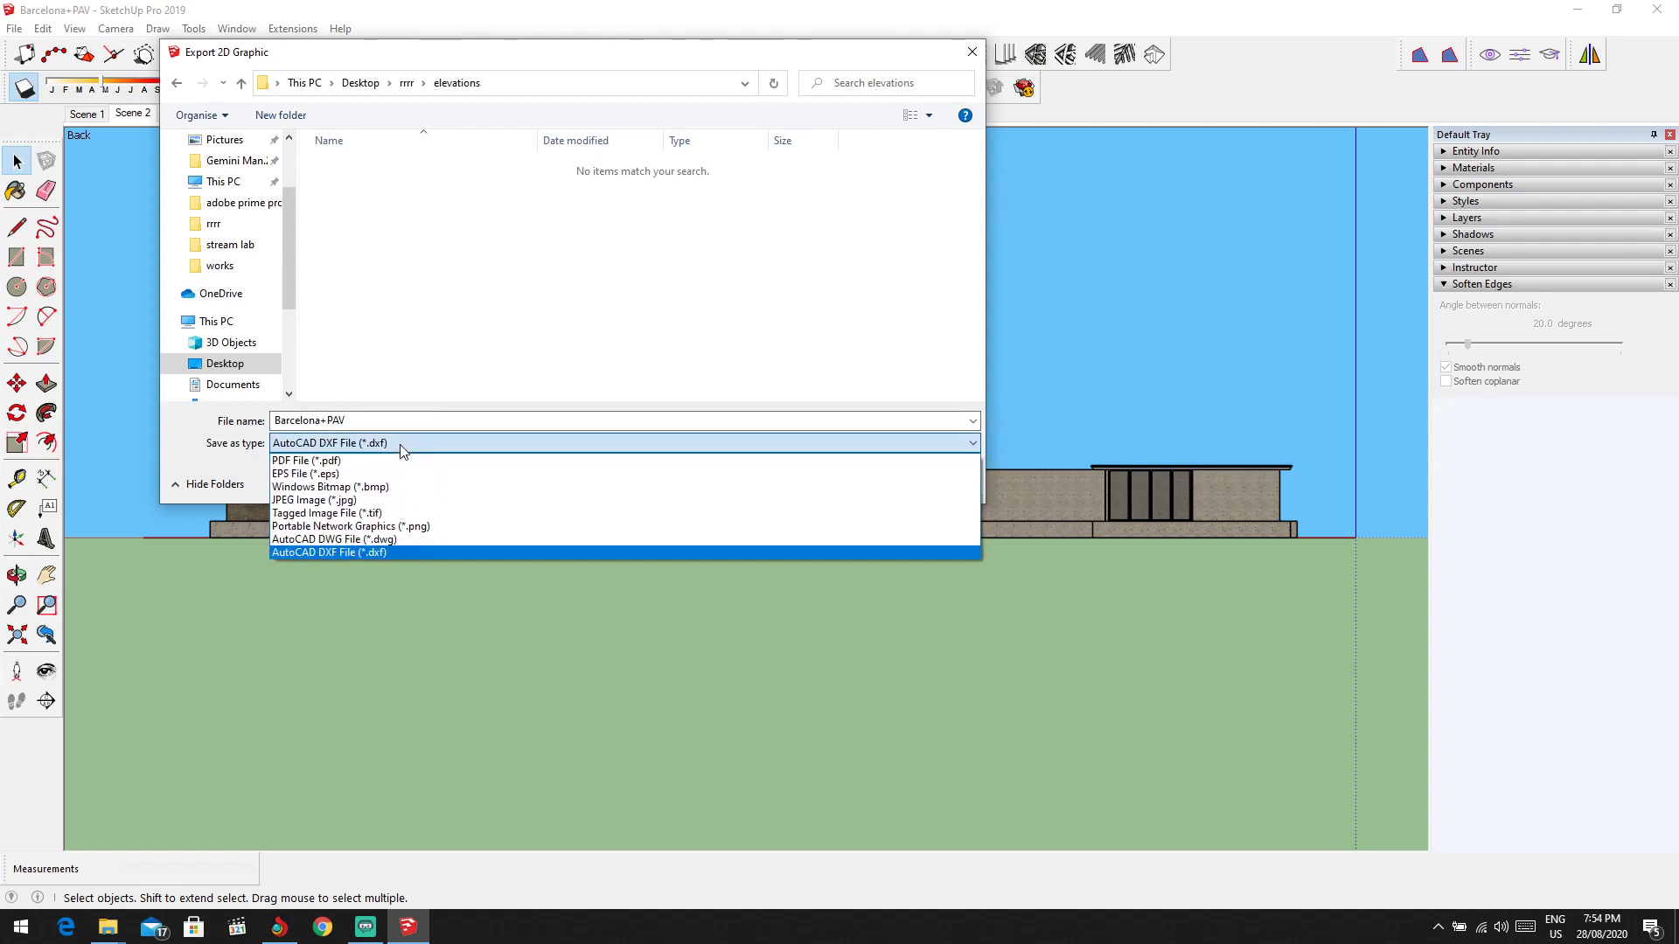
click(336, 500)
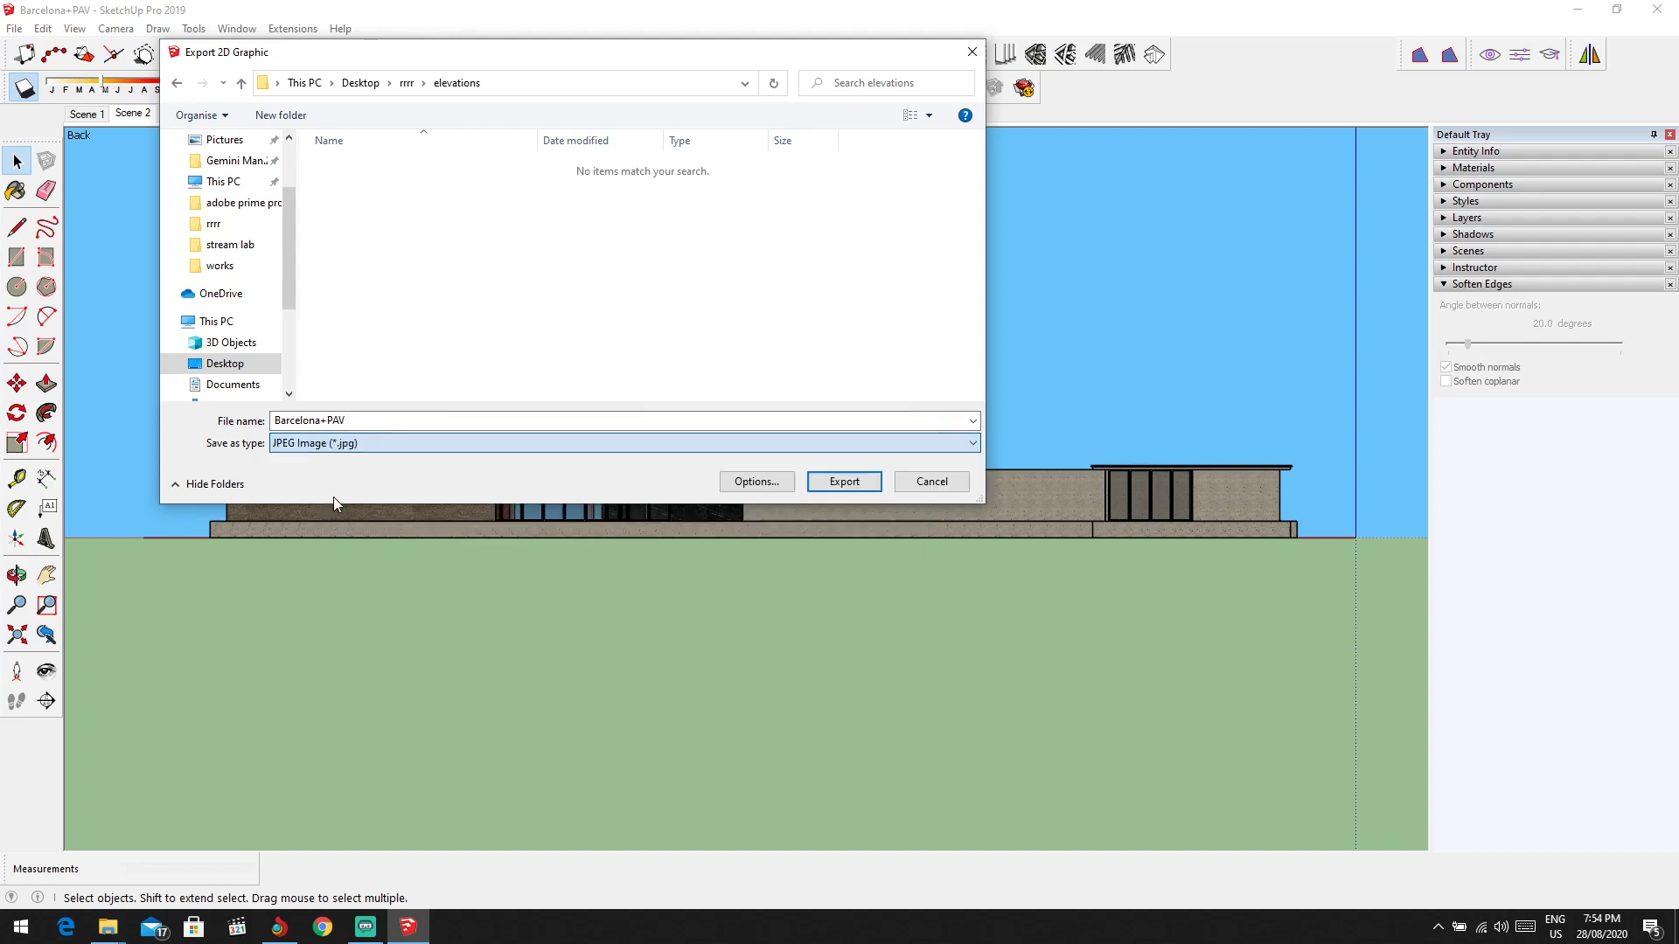
click(333, 423)
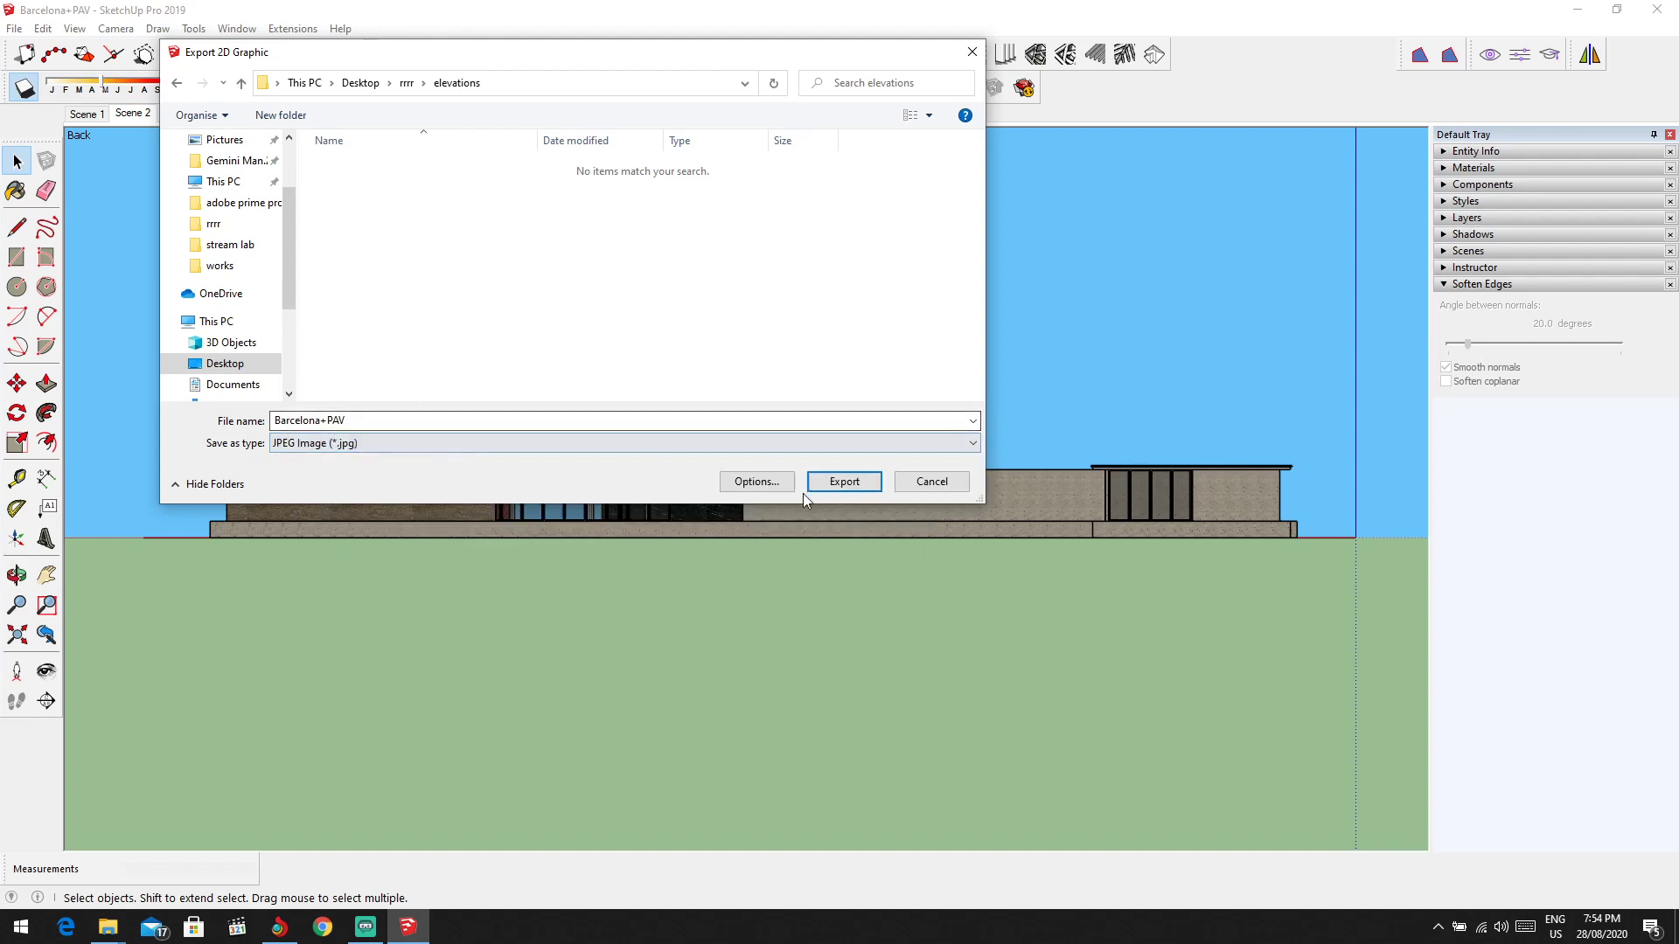
click(841, 482)
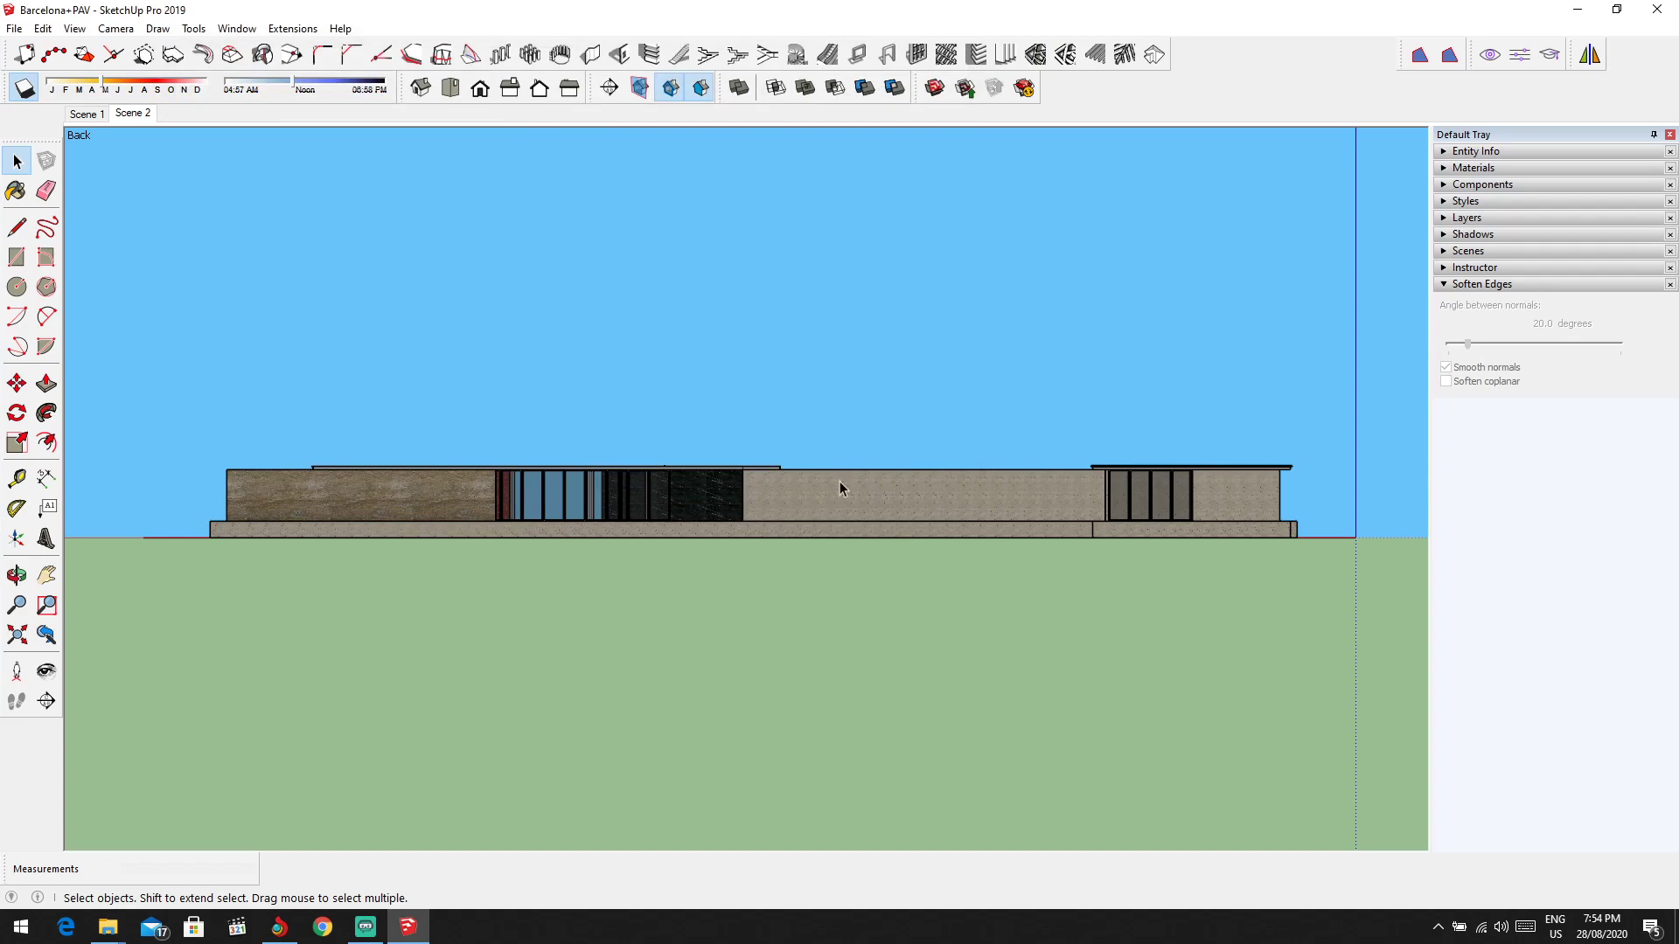
Step: Orbit around the pavilion, look through the standard back, left and right views, and return to the back view
scroll(840, 488, down, 3)
middle_drag(780, 528, 1289, 495)
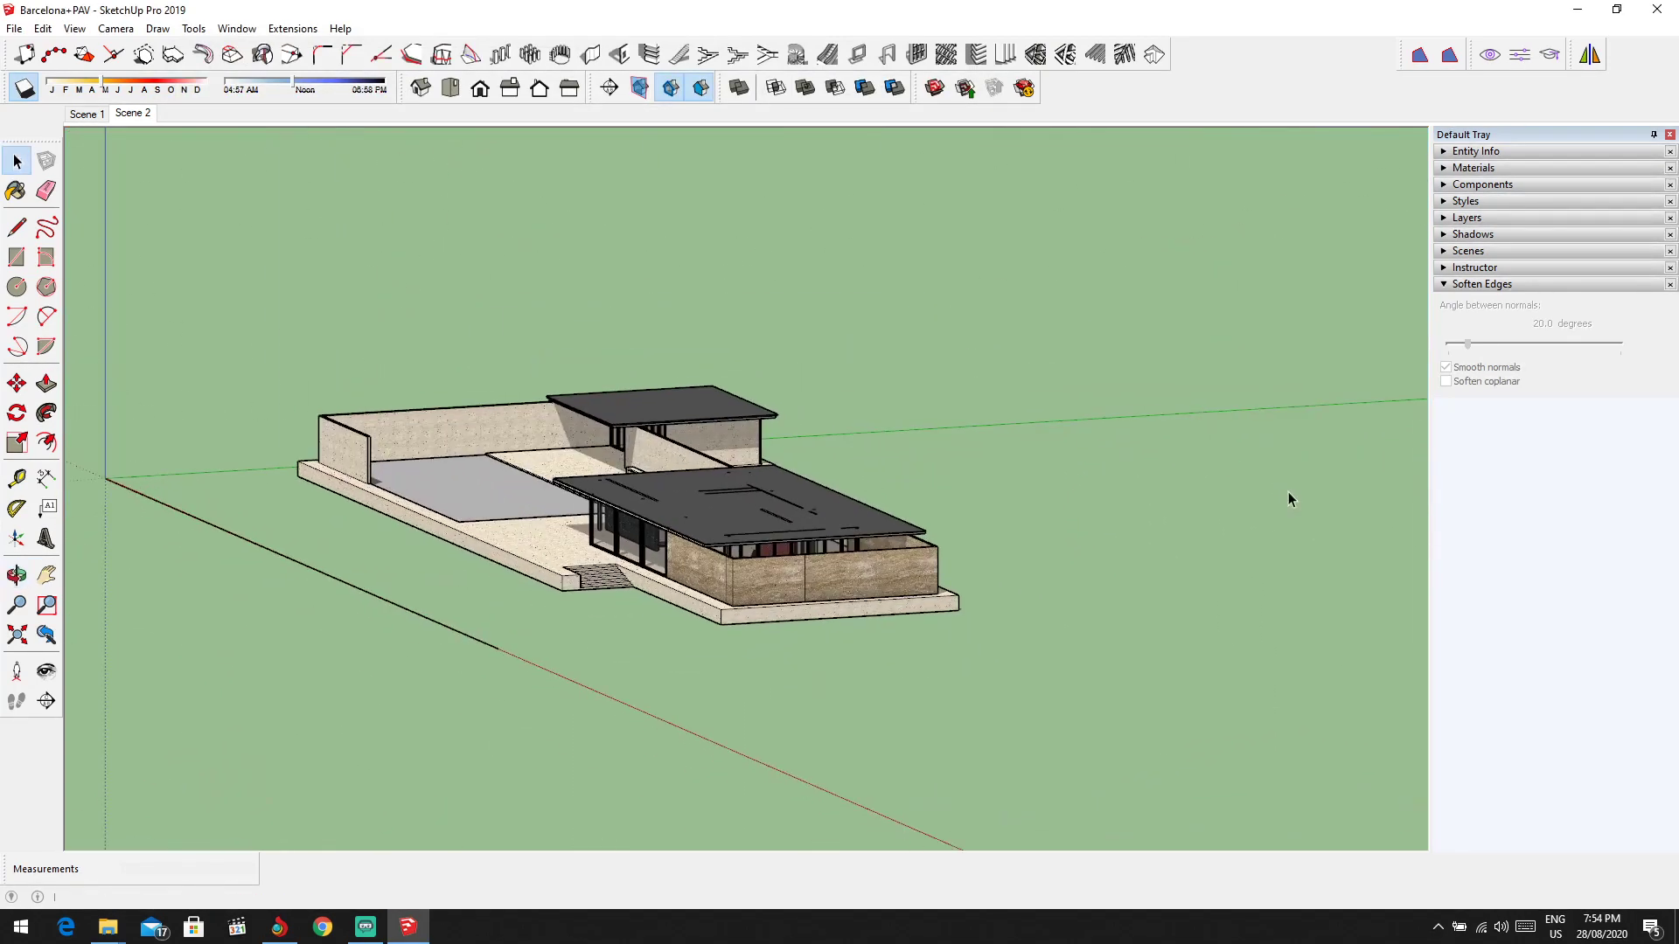
click(523, 90)
click(539, 88)
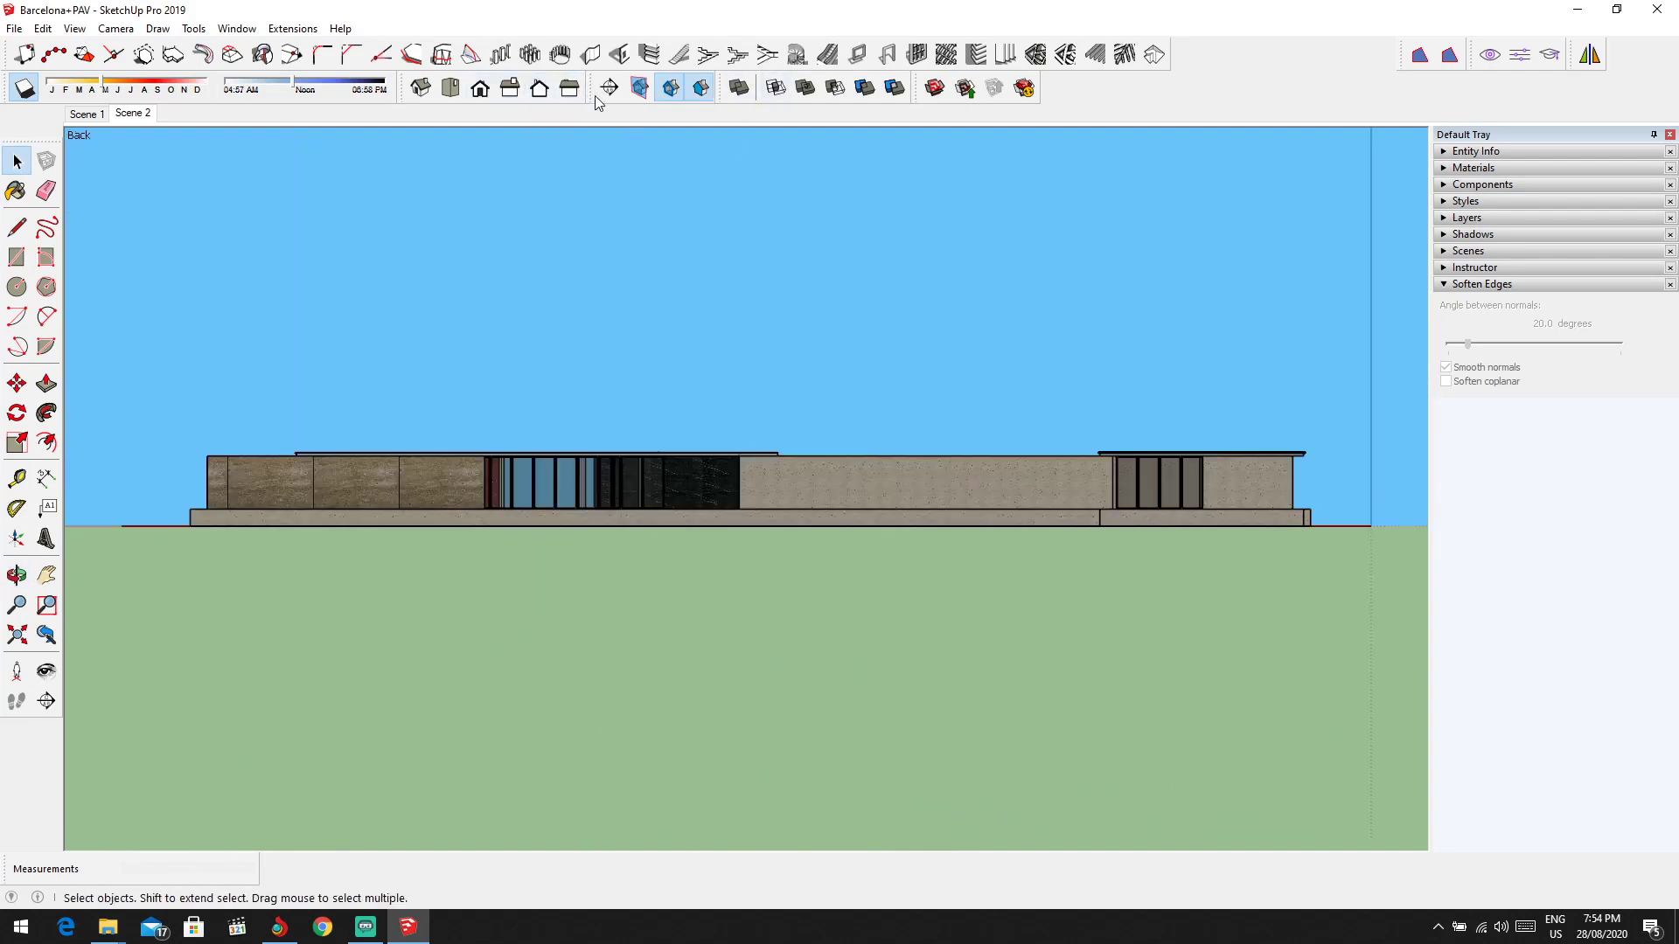
click(569, 88)
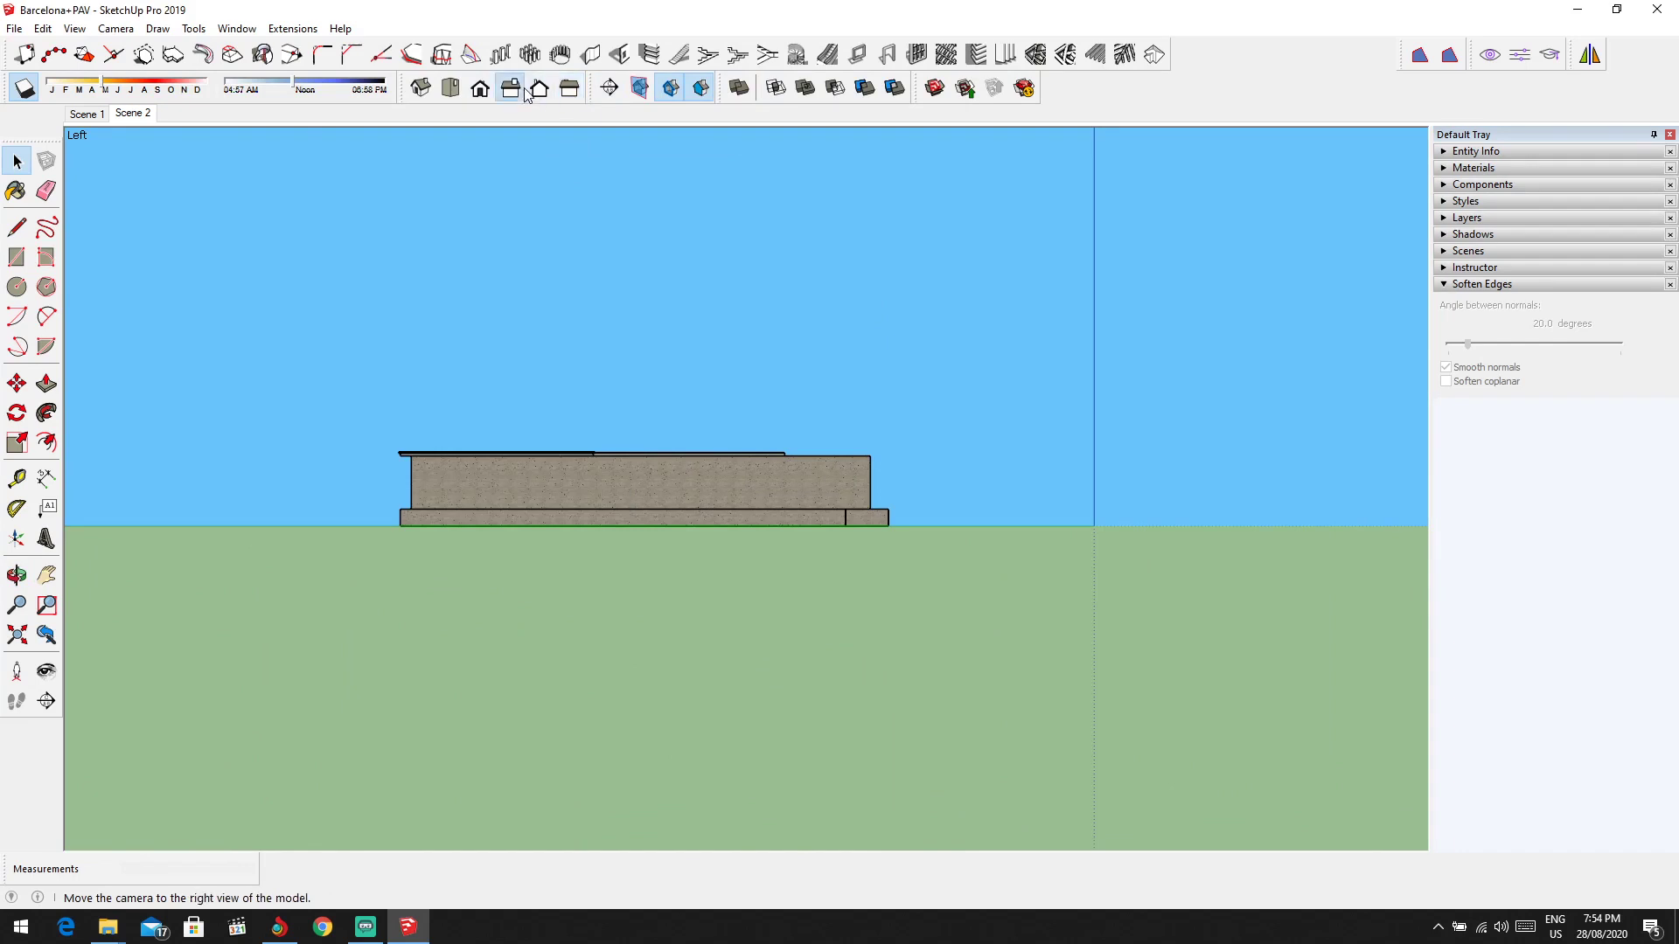
click(510, 89)
click(539, 91)
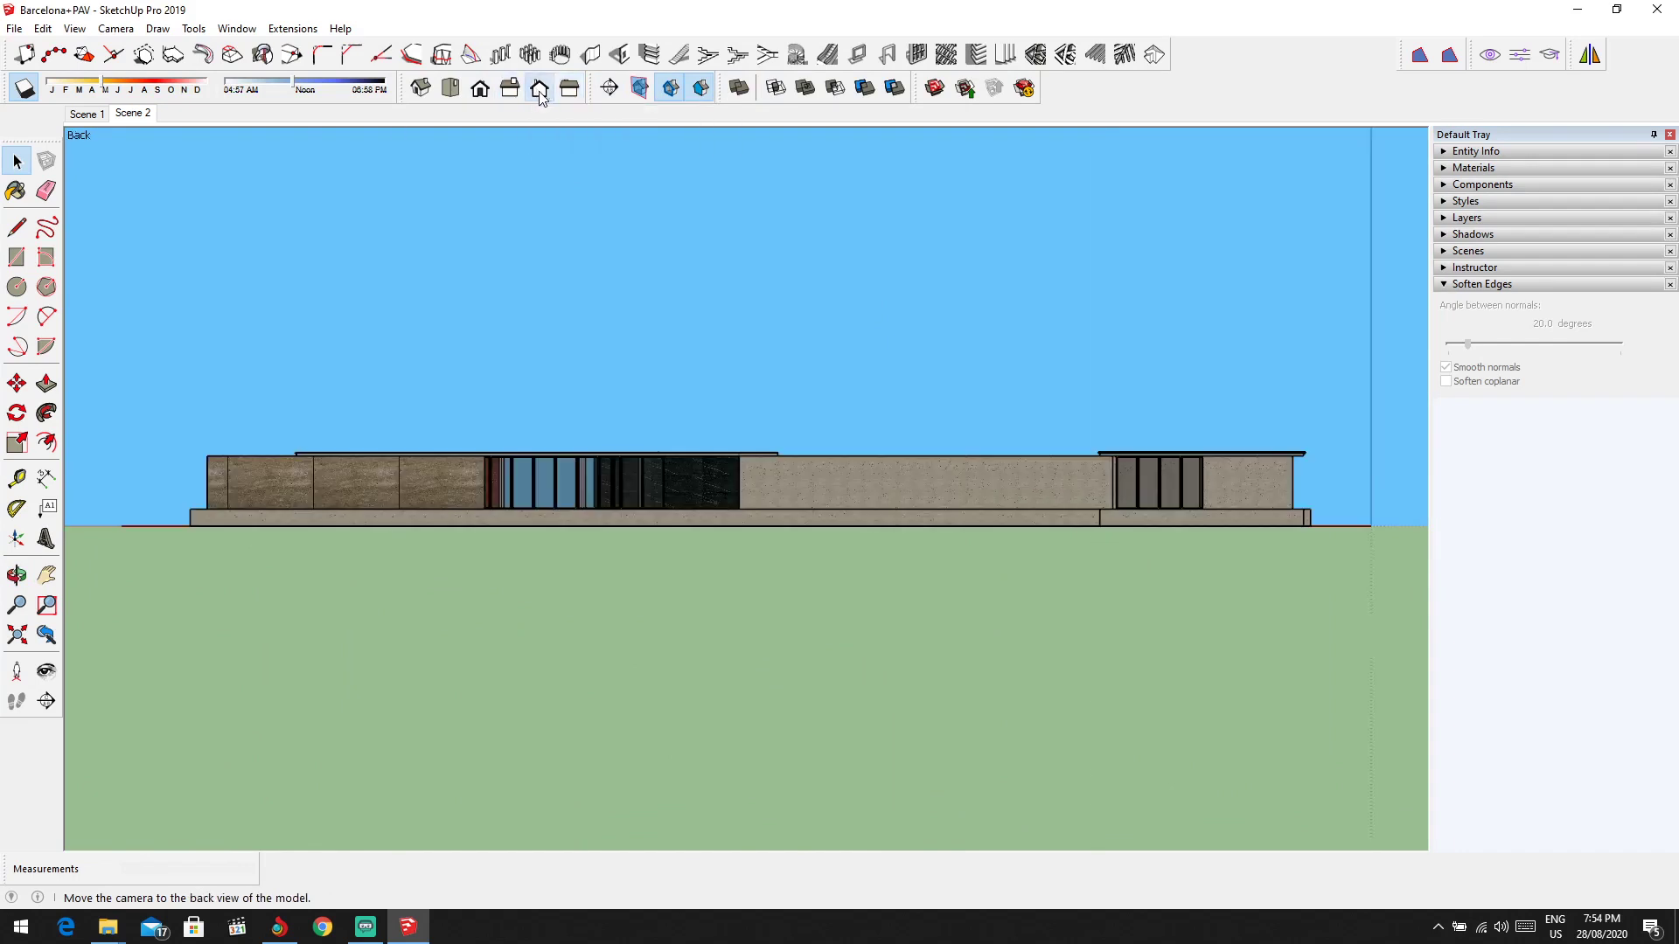
Step: Compare the back view in perspective with parallel projection, and leave the camera in parallel projection
click(117, 29)
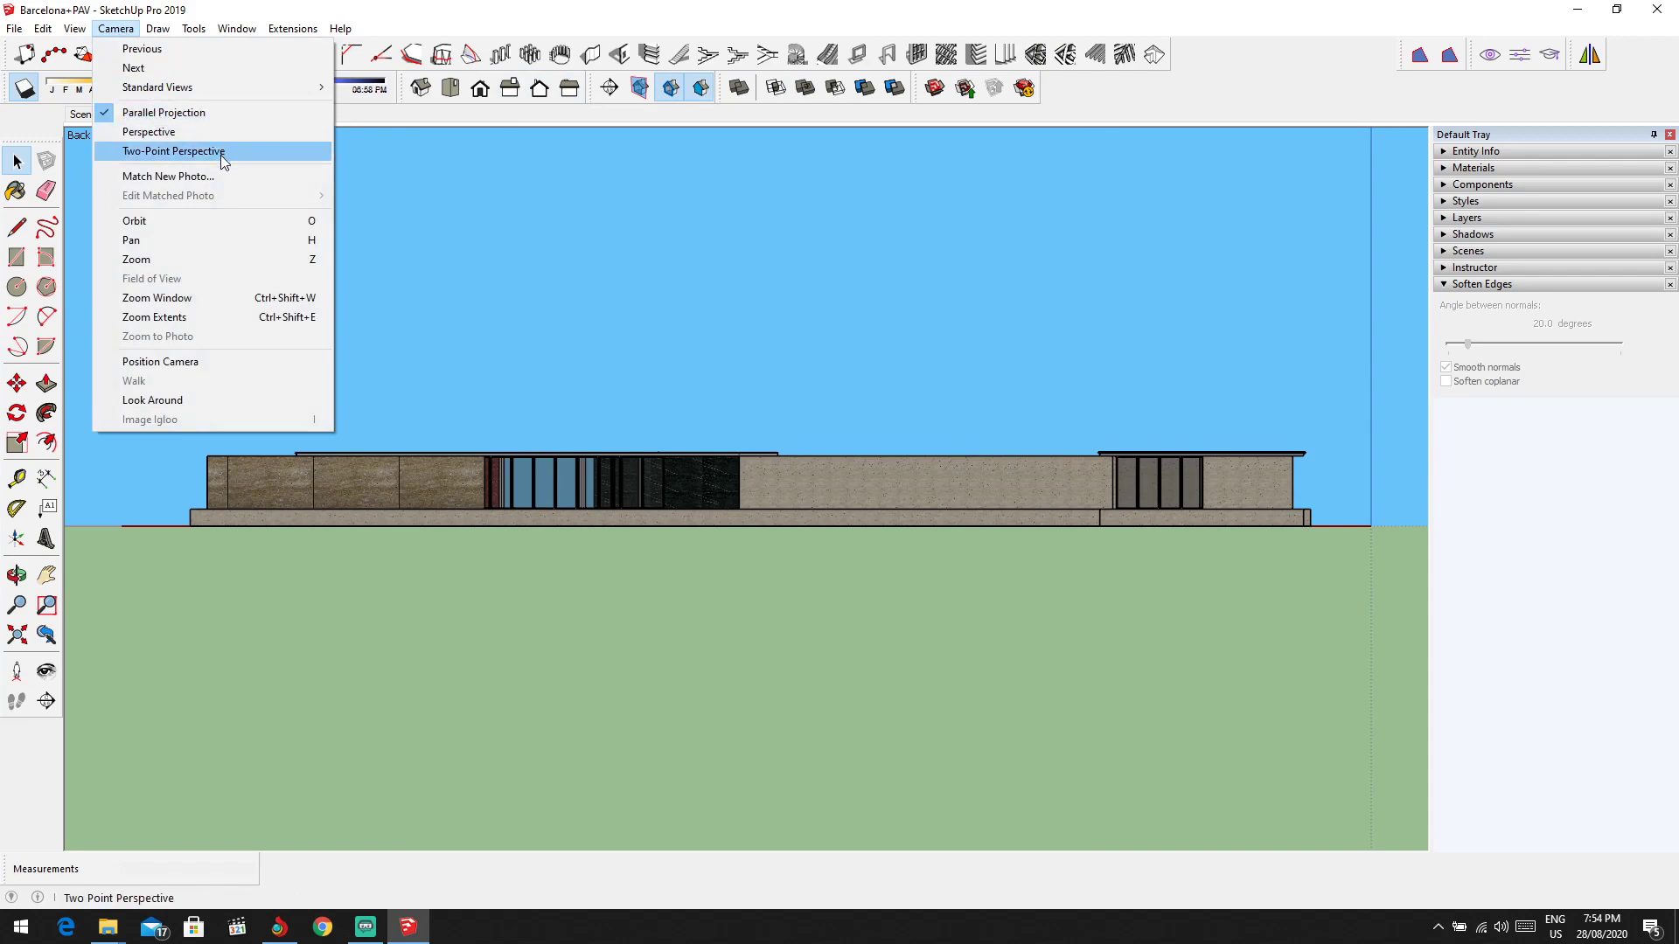
click(259, 112)
click(116, 29)
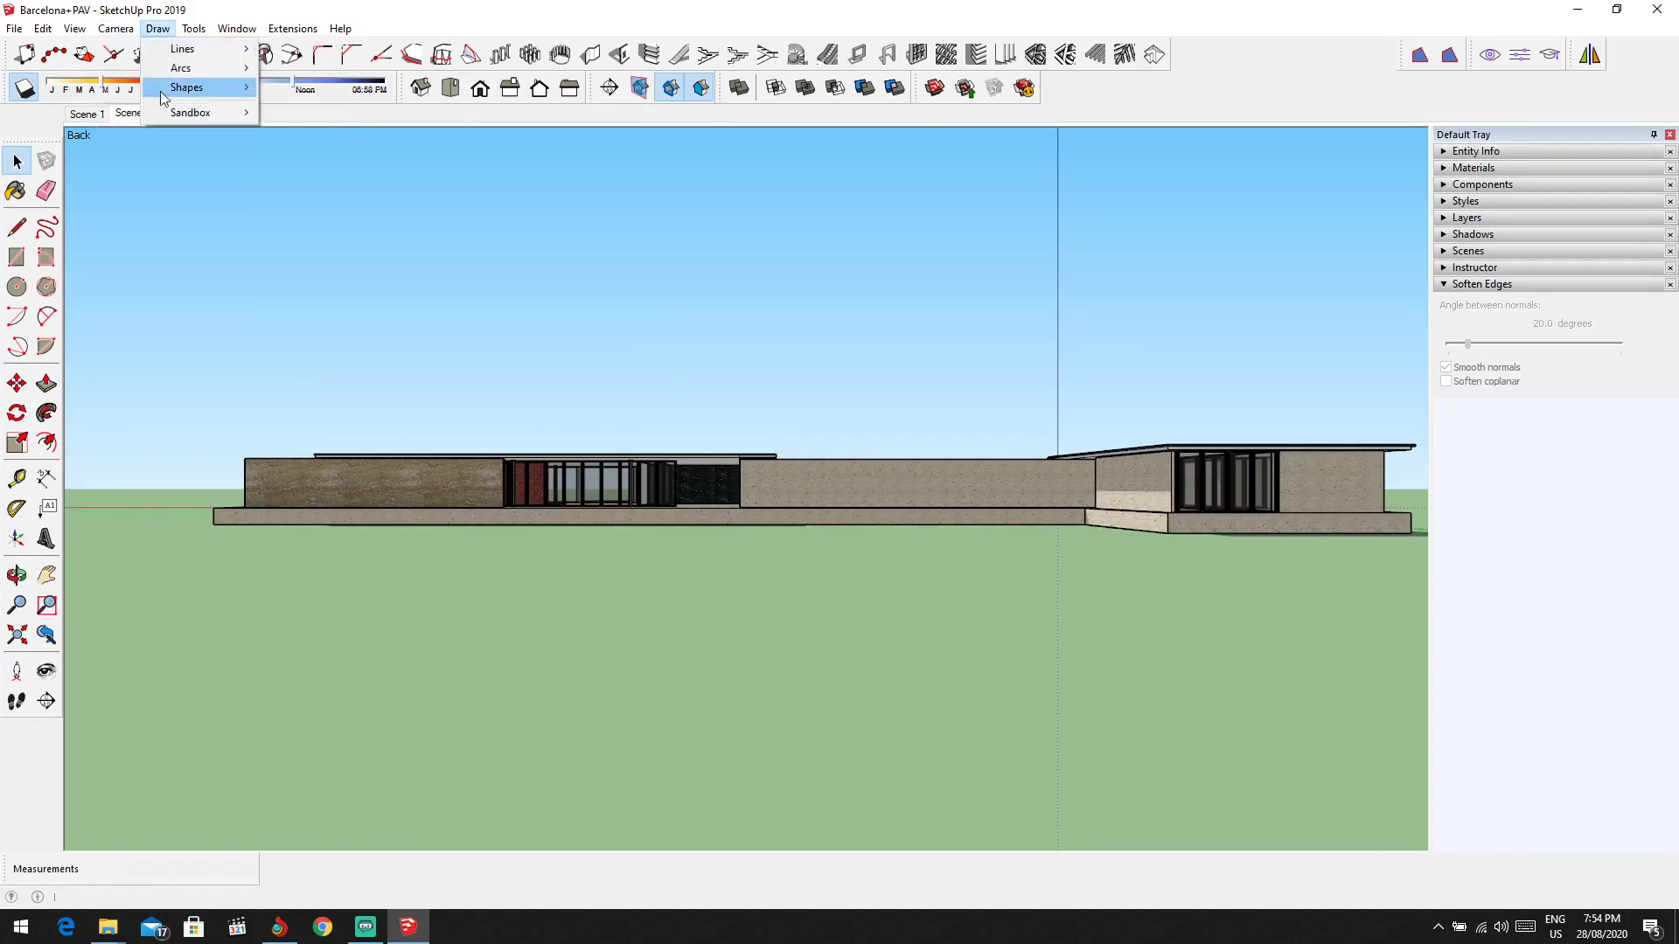
click(141, 113)
Step: Frame the whole back elevation and export it as a 2D AutoCAD DXF file named Barcelona+PAV in the elevations folder
scroll(603, 463, up, 2)
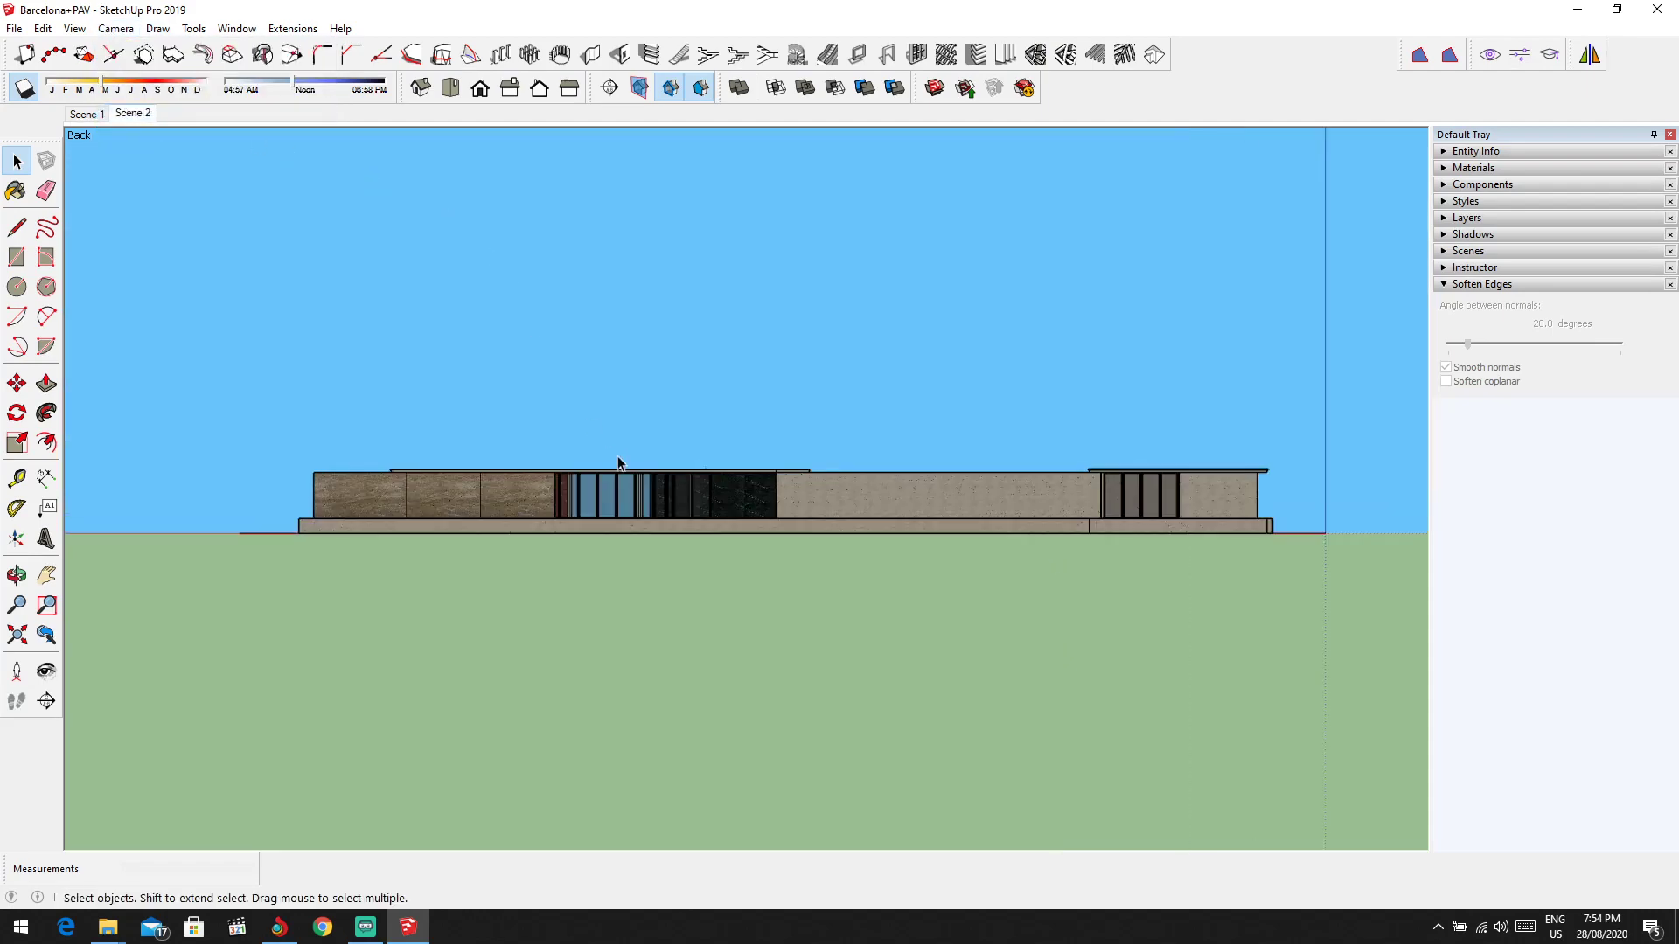
scroll(874, 522, up, 2)
scroll(874, 522, down, 2)
click(16, 27)
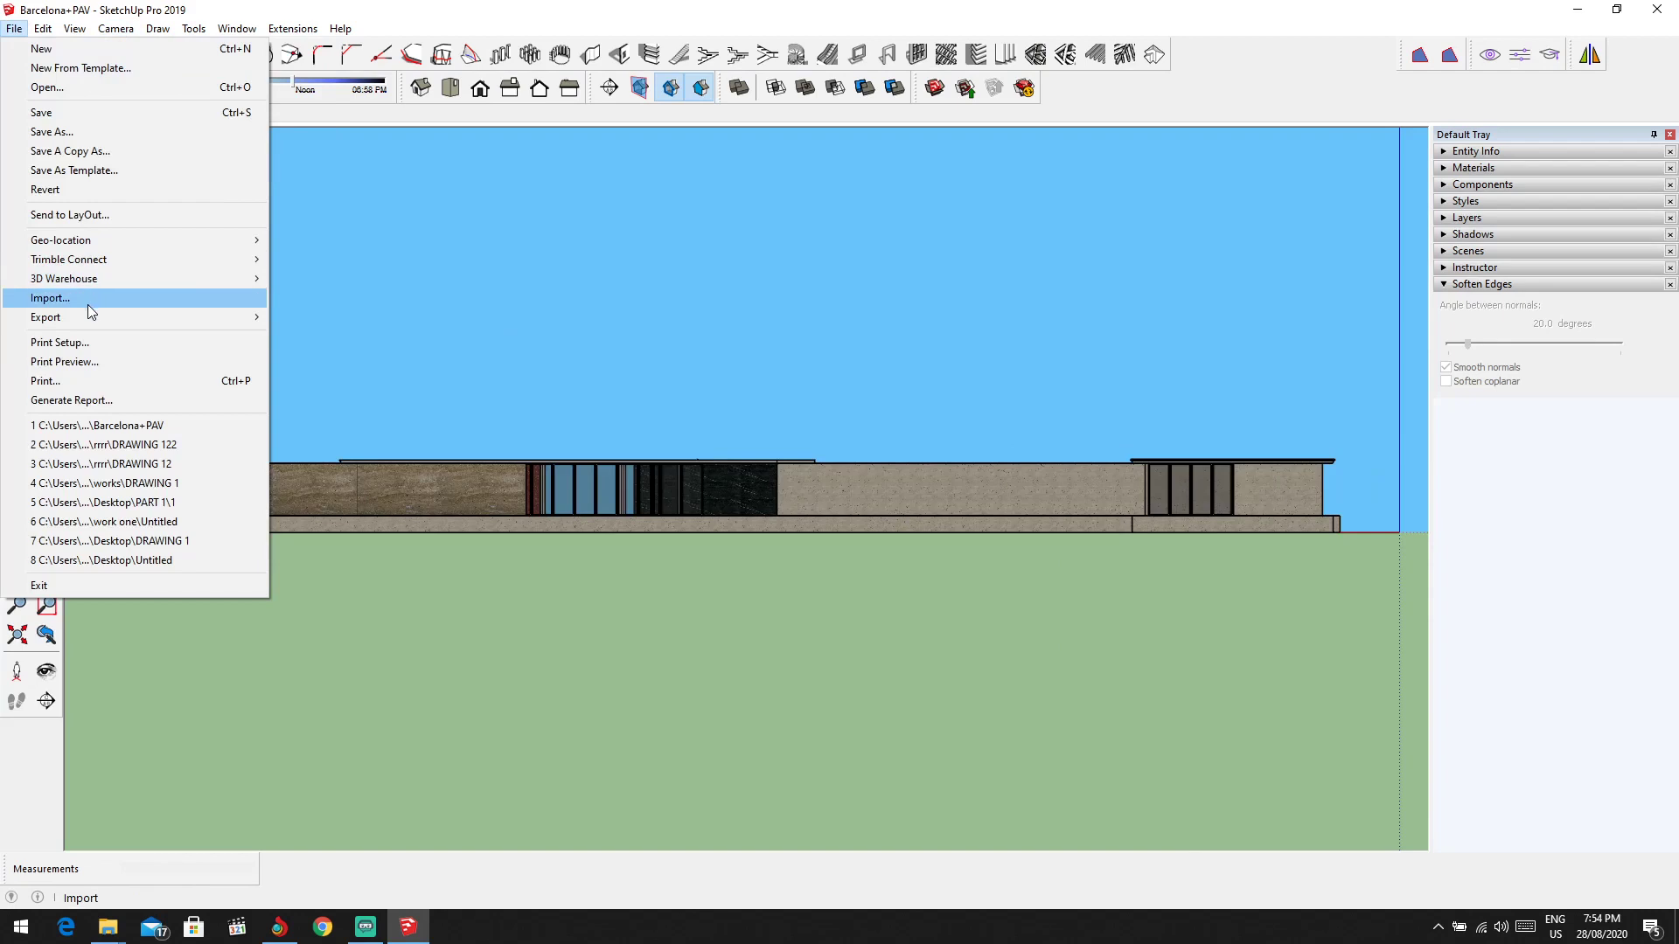
mouse_move(91, 317)
click(326, 337)
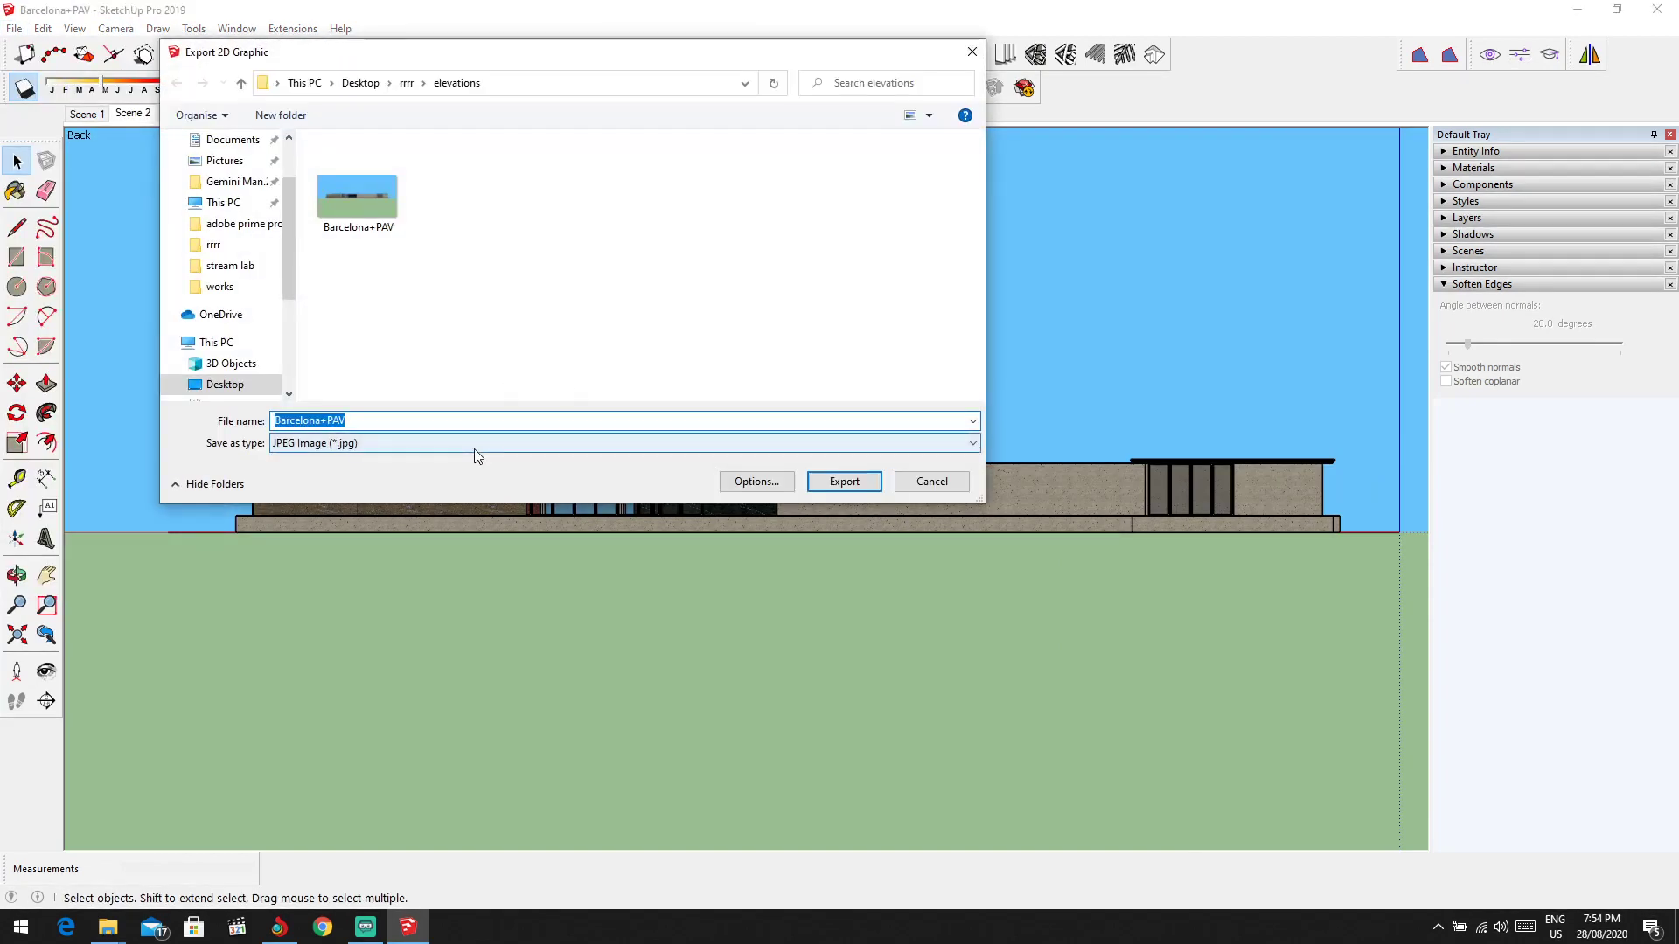
click(476, 448)
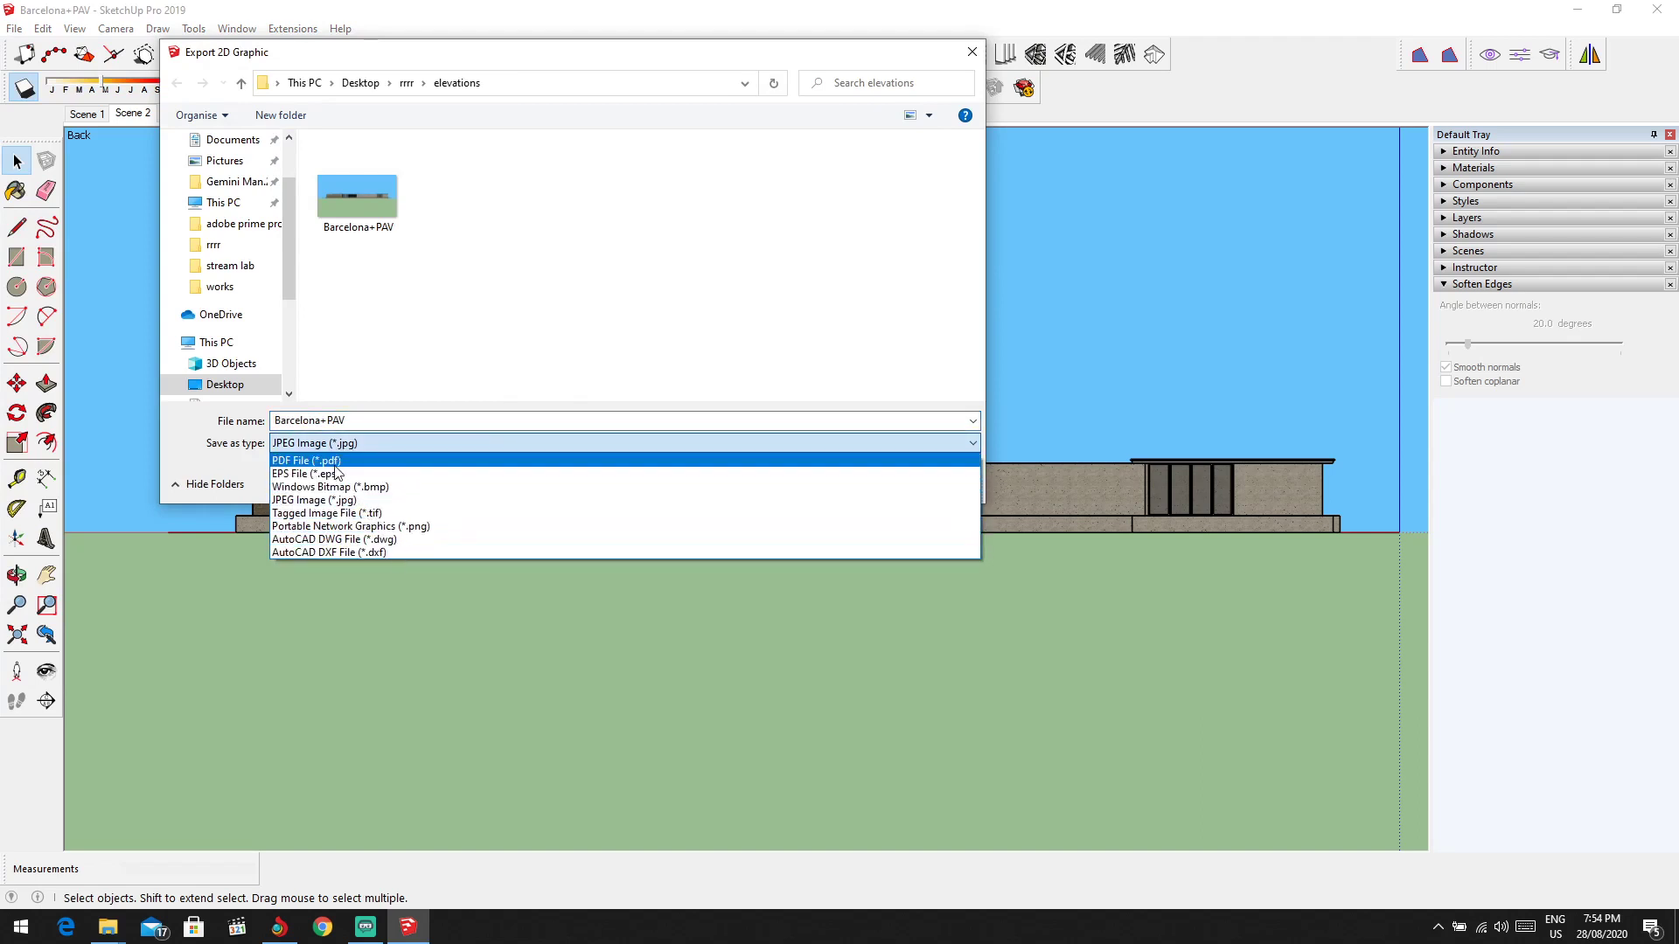
click(346, 549)
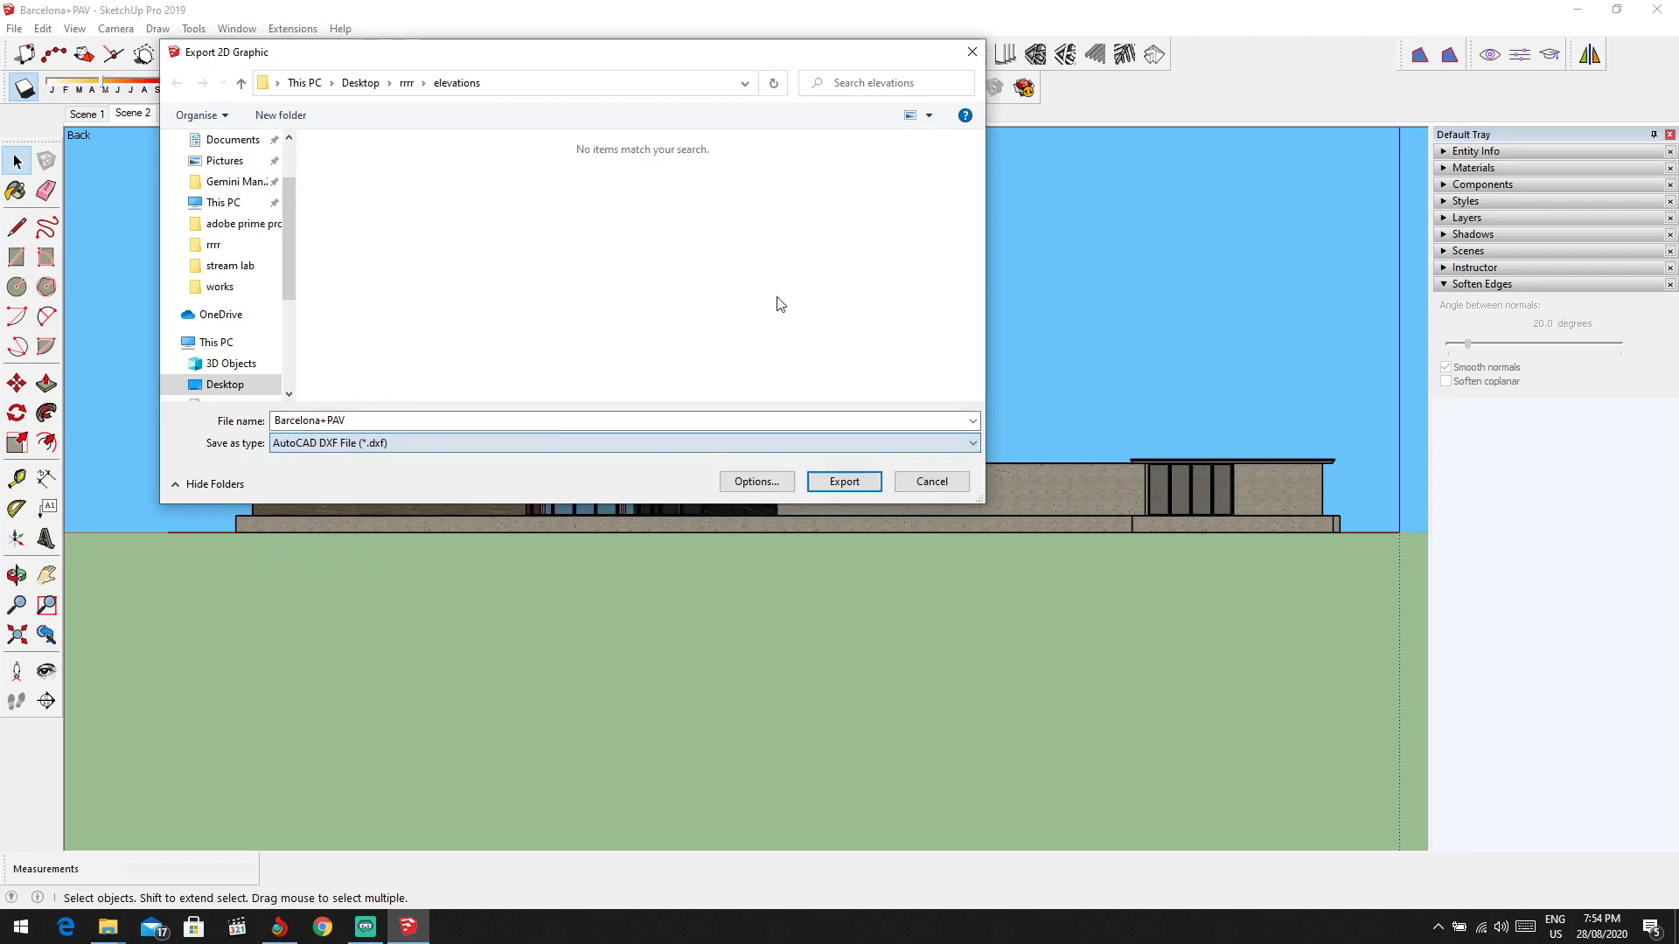
click(844, 481)
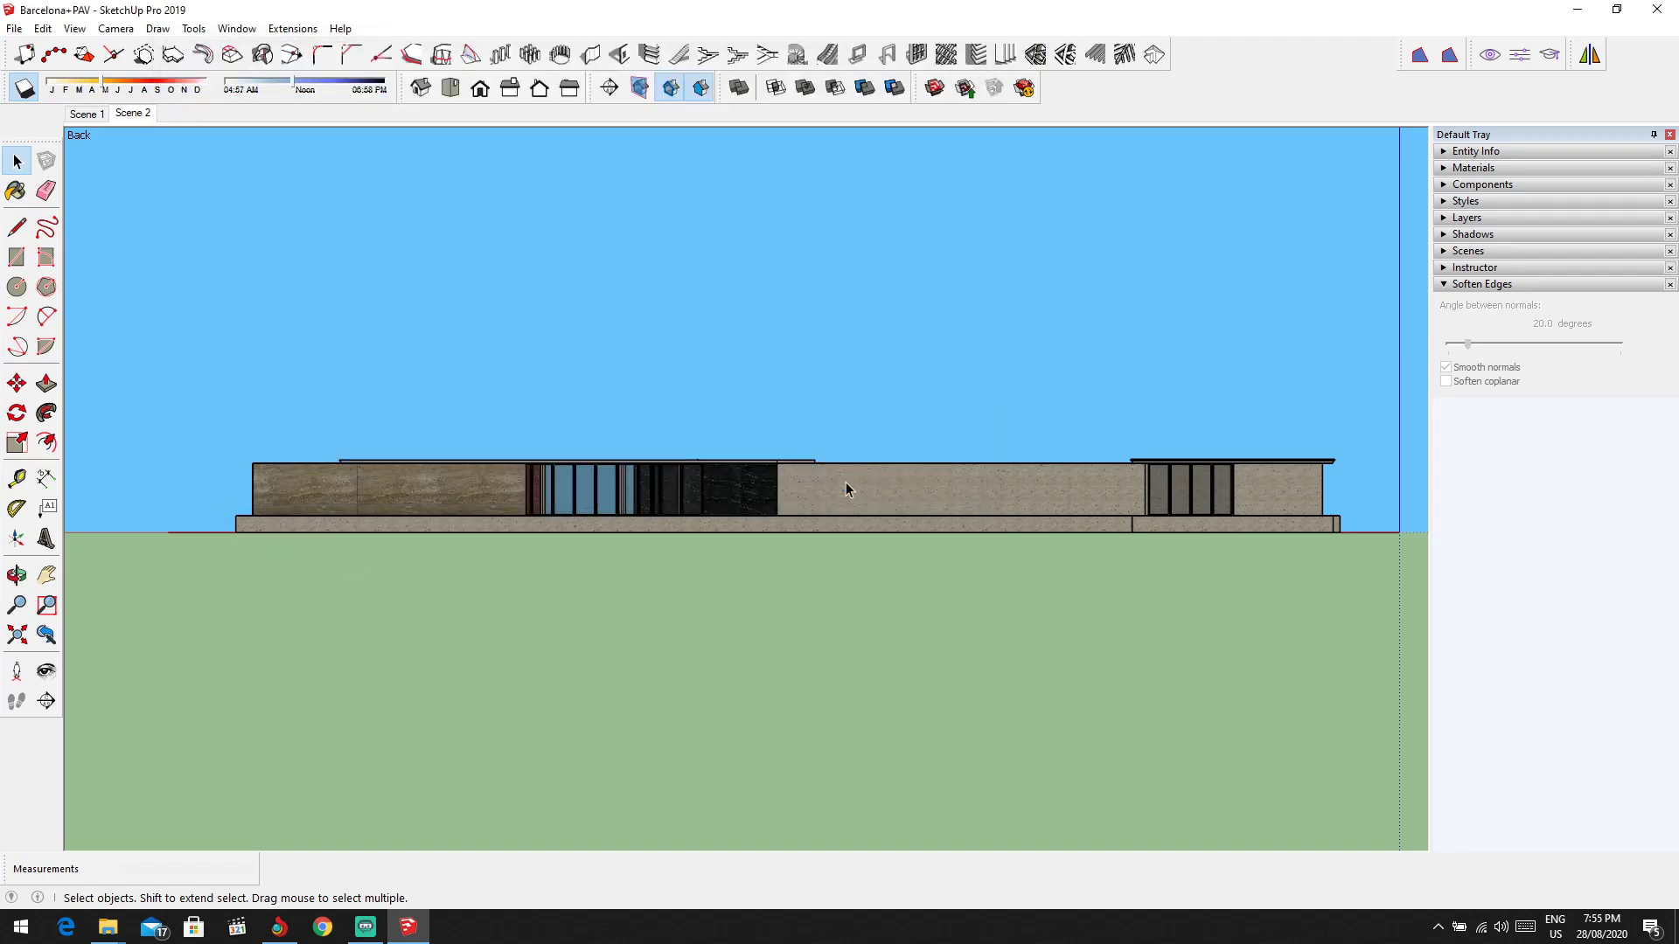
Step: Set the camera to the standard top view of the pavilion and check that parallel projection is active
middle_drag(894, 429, 705, 556)
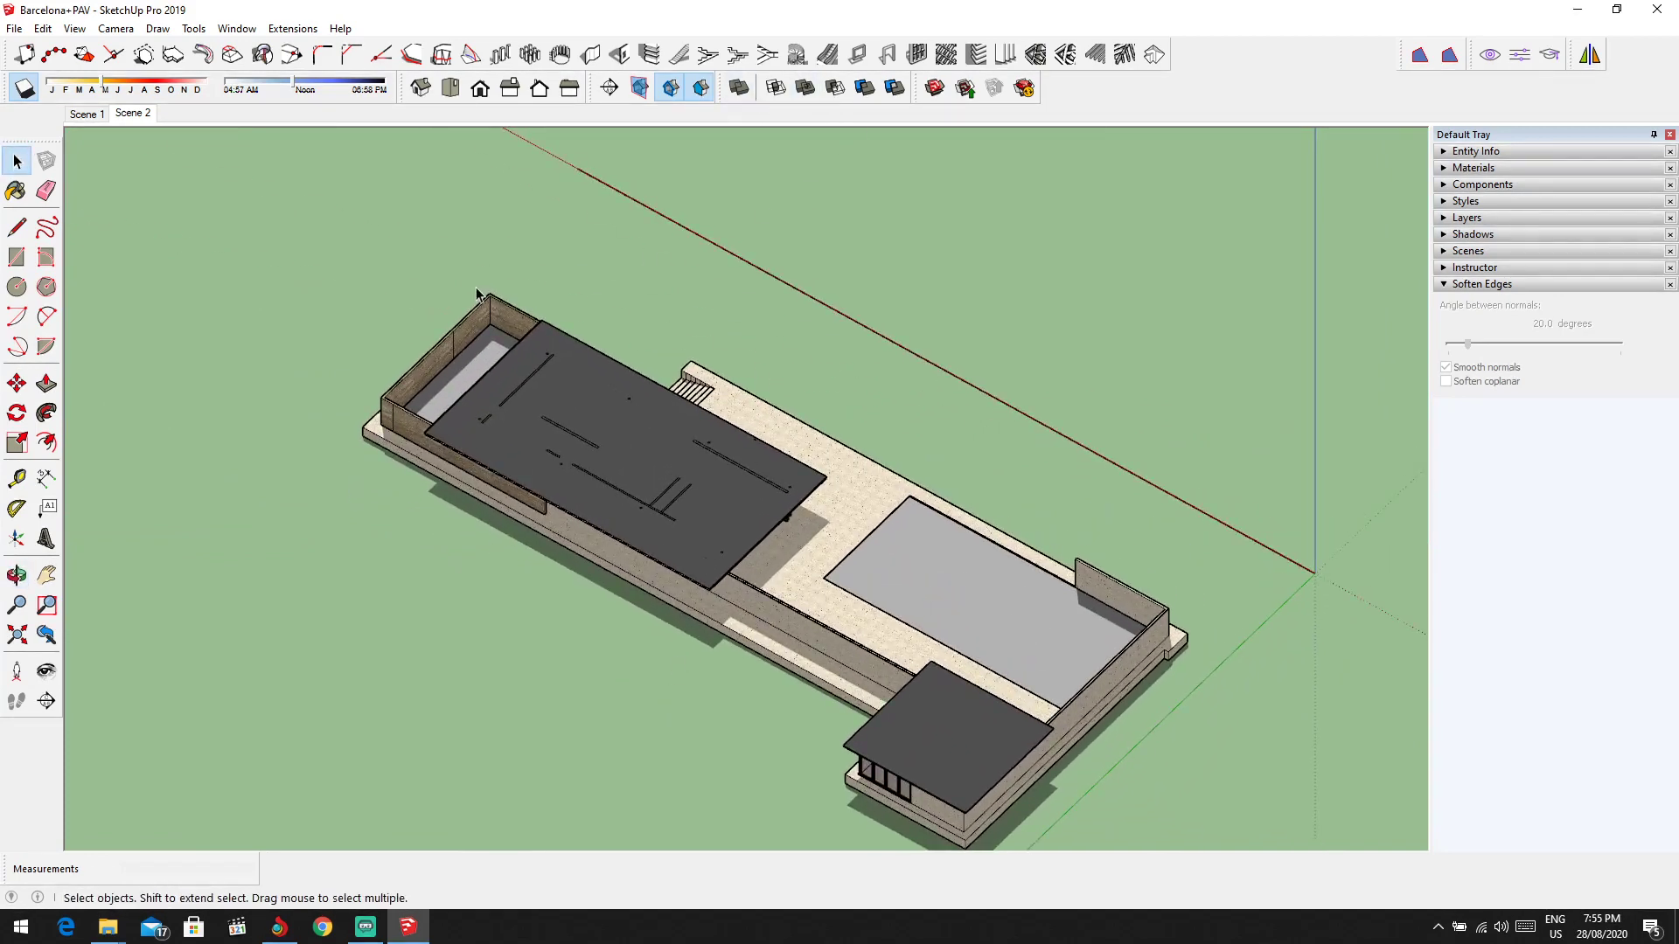
click(451, 87)
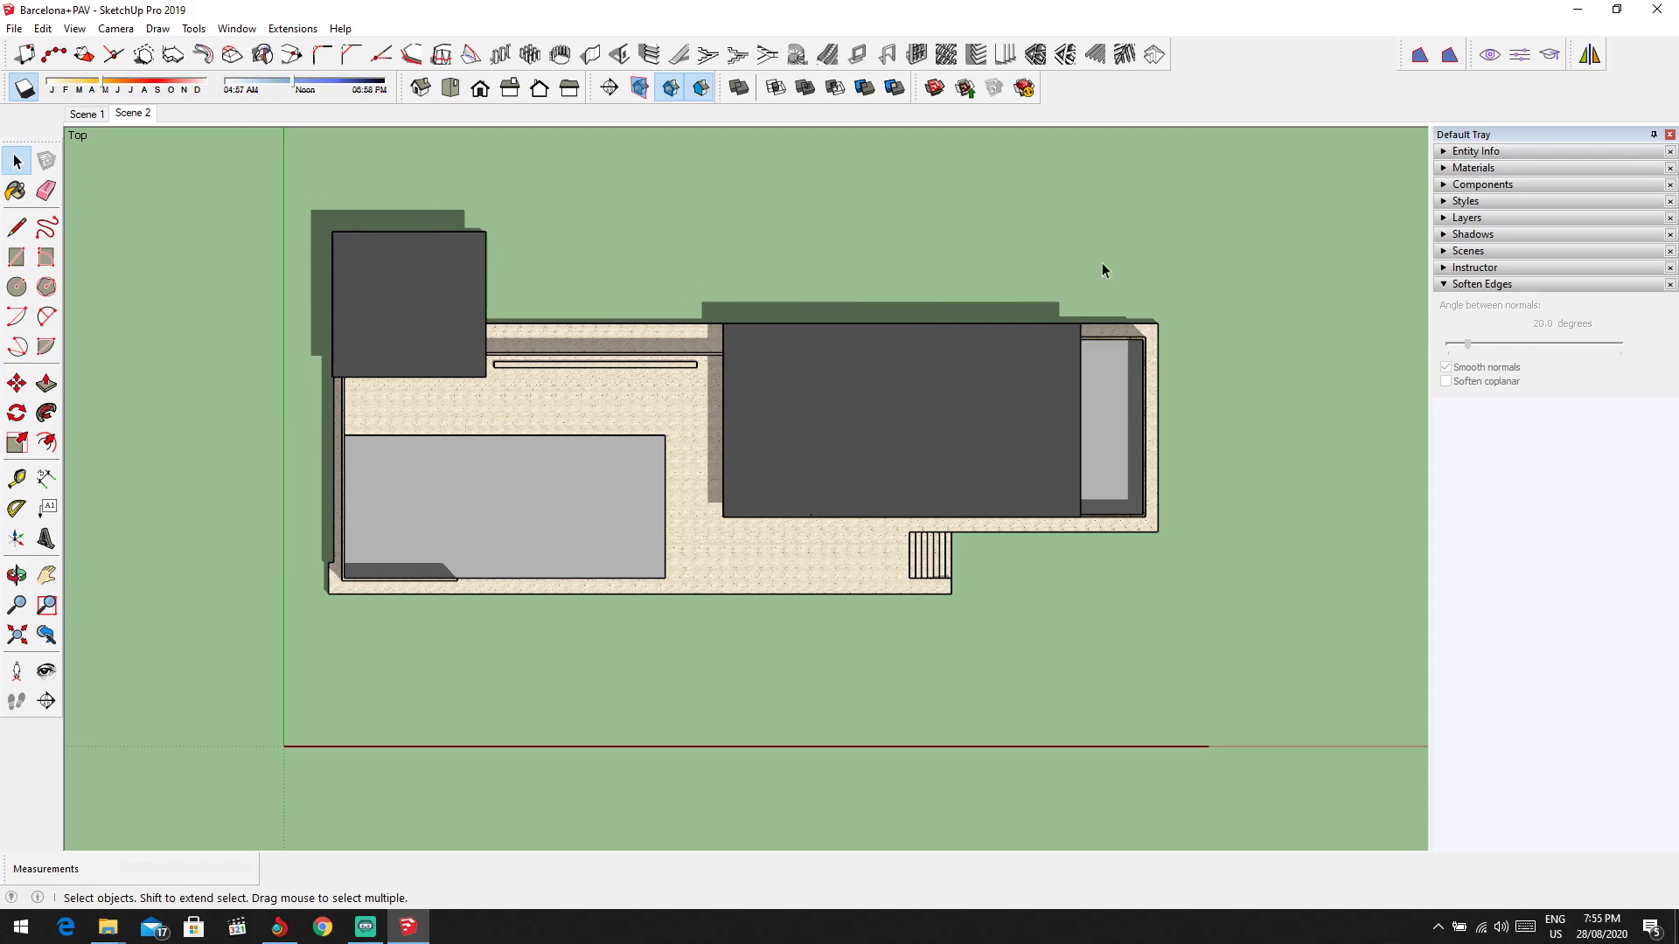
click(115, 28)
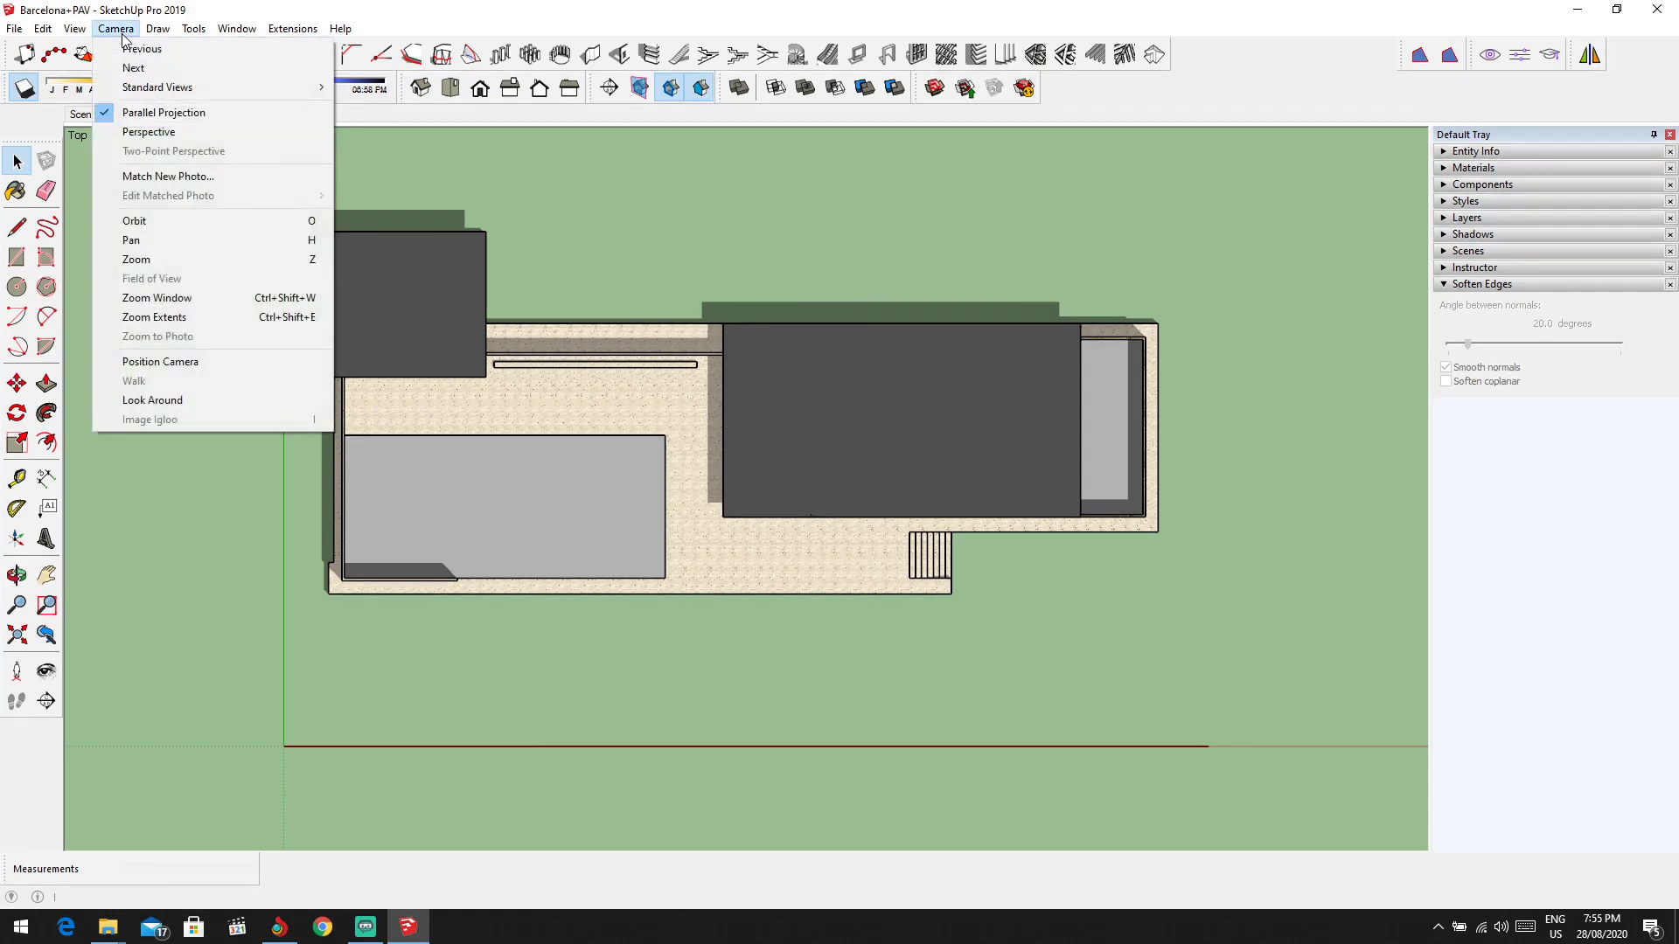
click(105, 29)
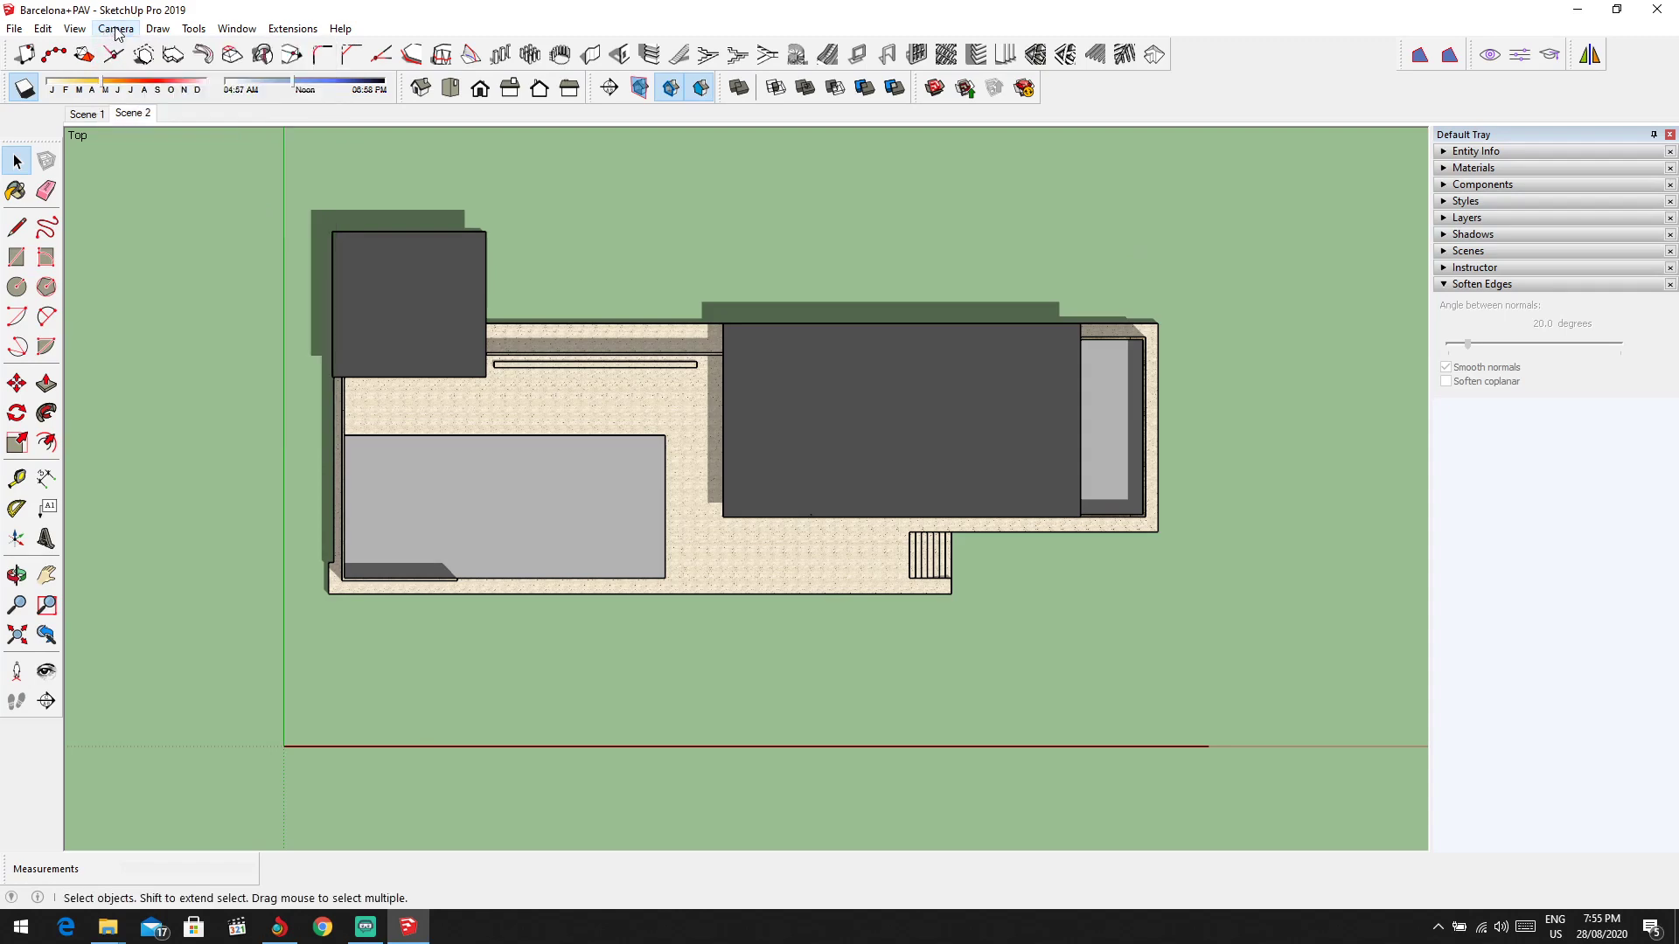
Step: Export the top view as a 2D PDF file named Barcelona+PAV in the elevations folder
click(21, 29)
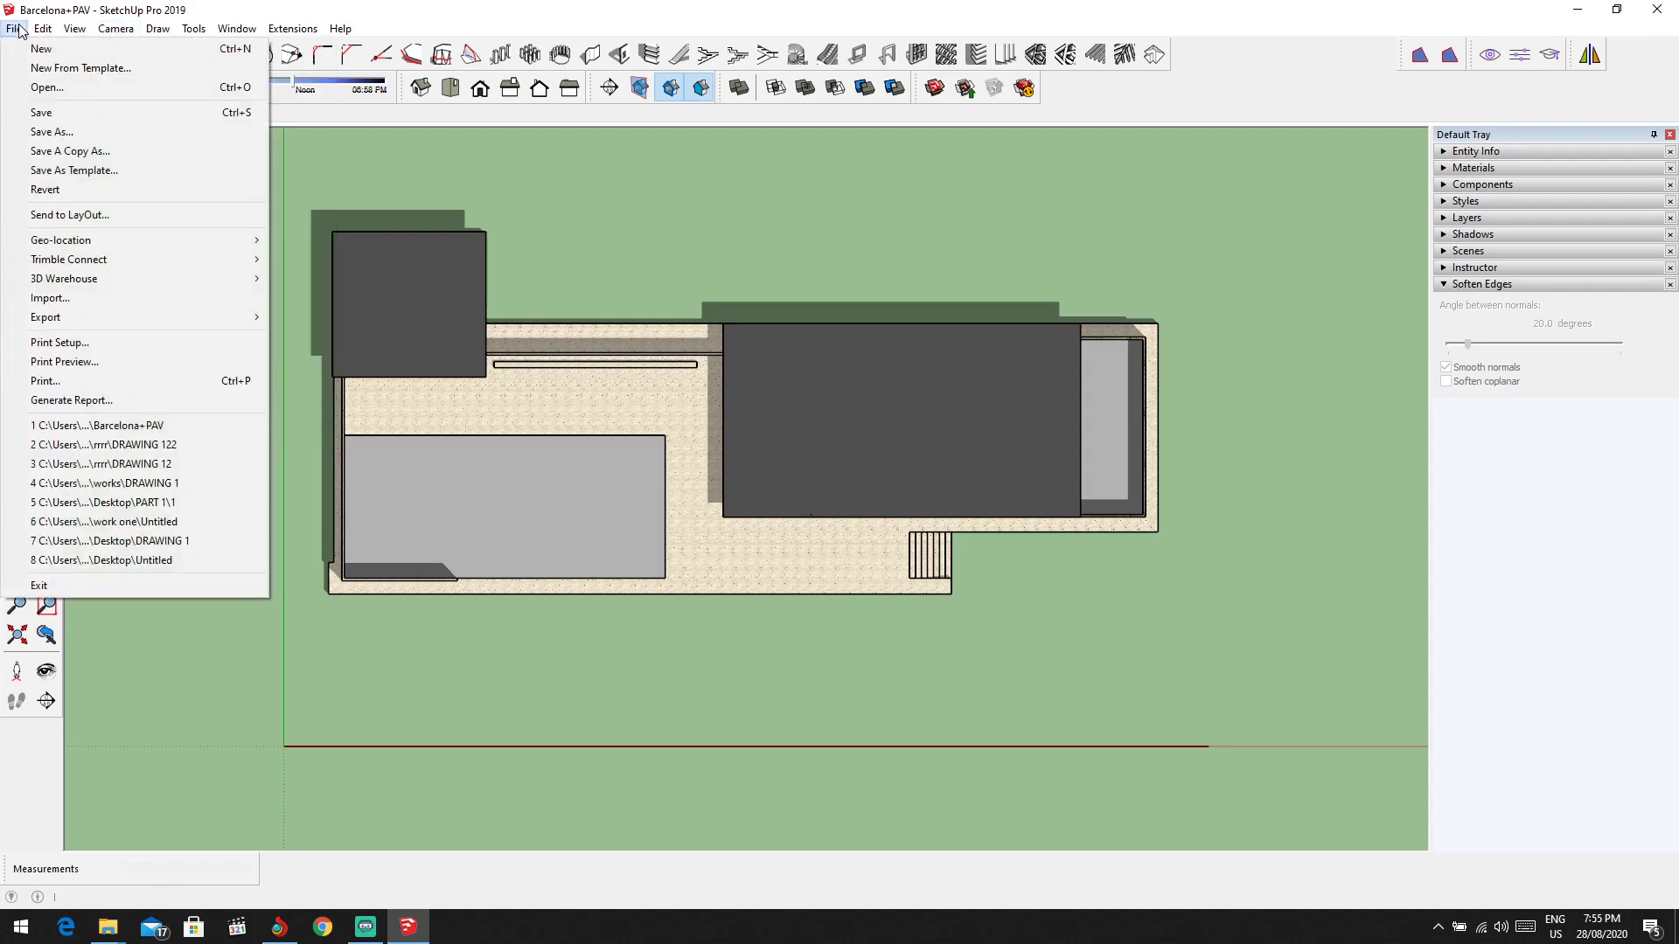
mouse_move(77, 317)
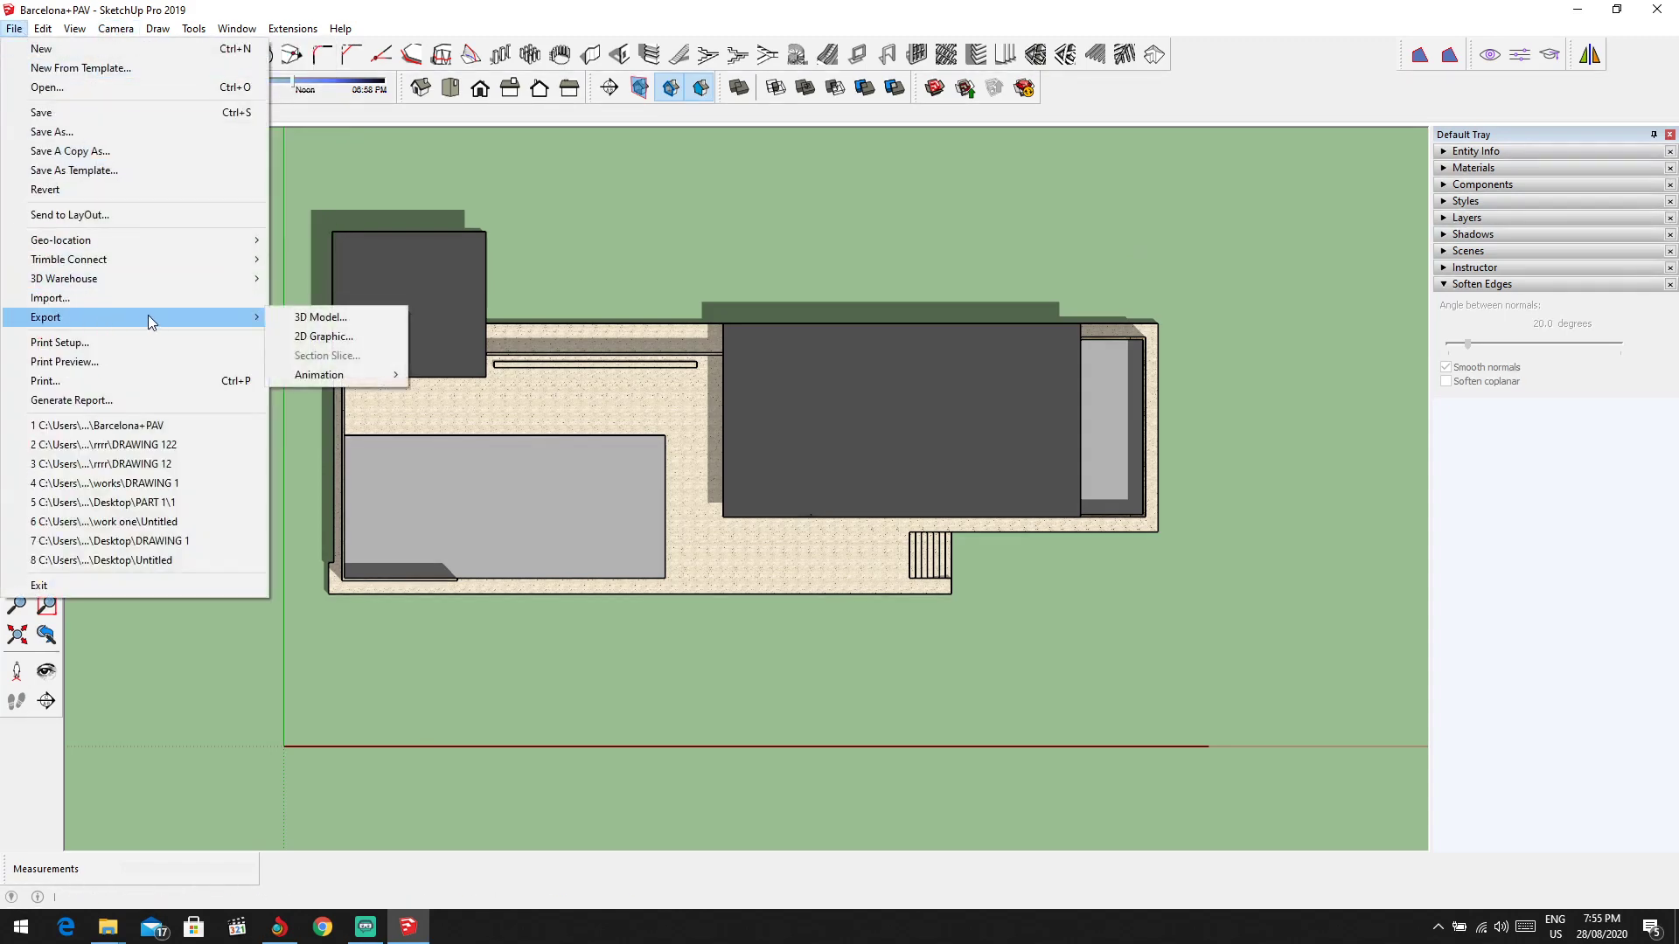
click(302, 336)
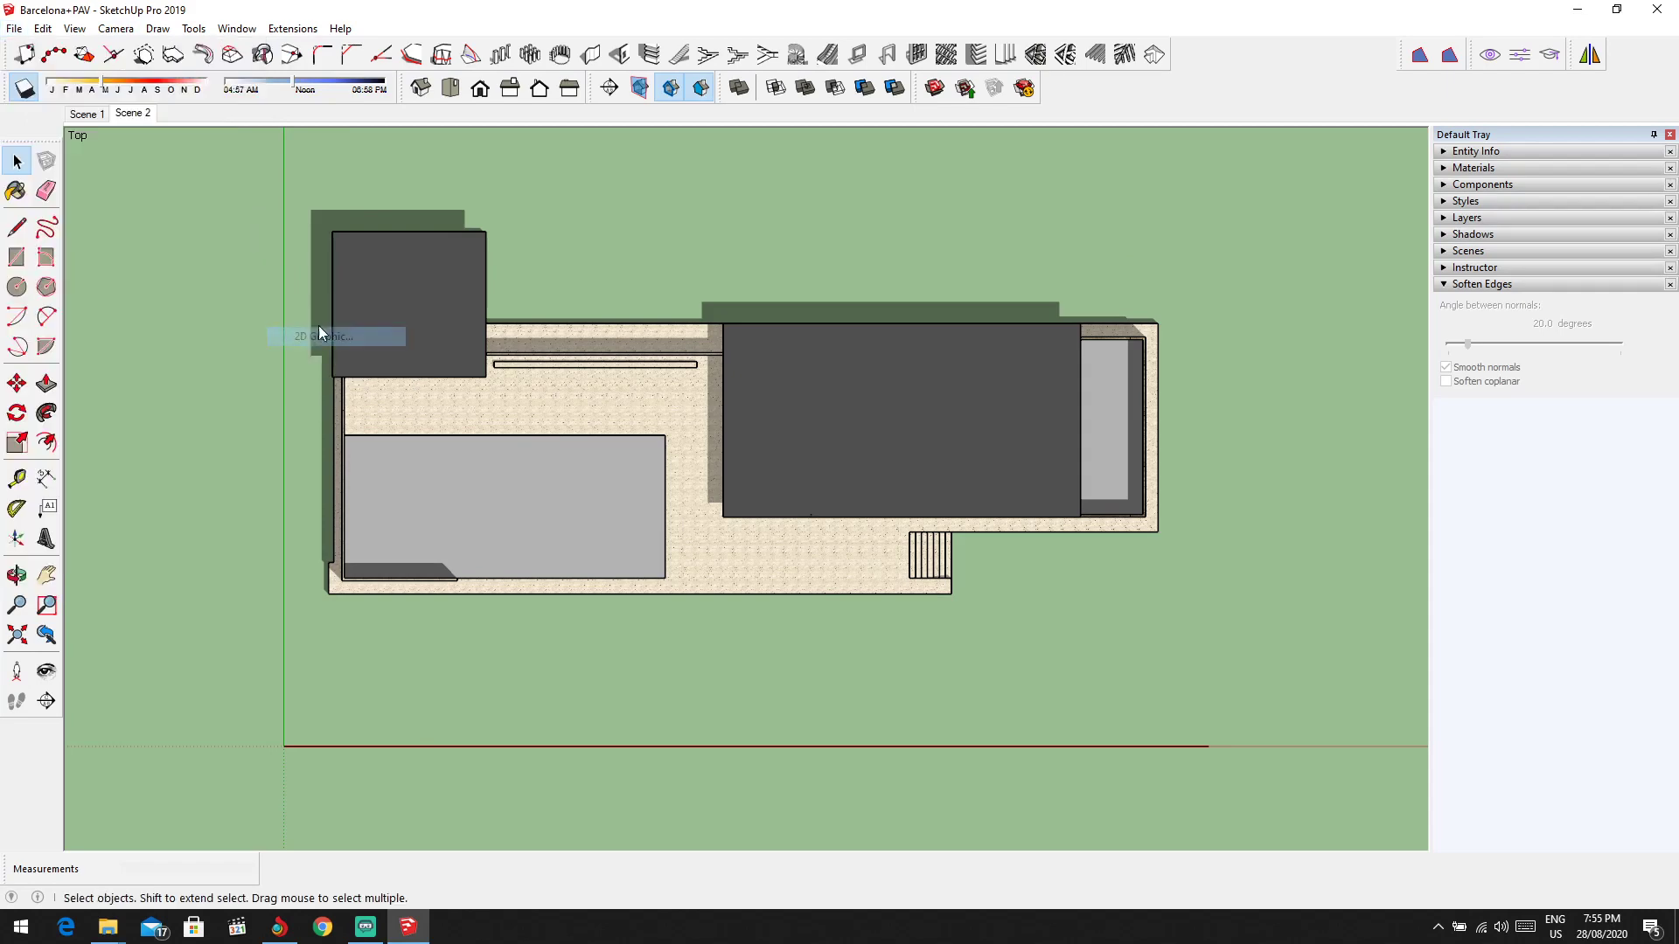
click(433, 448)
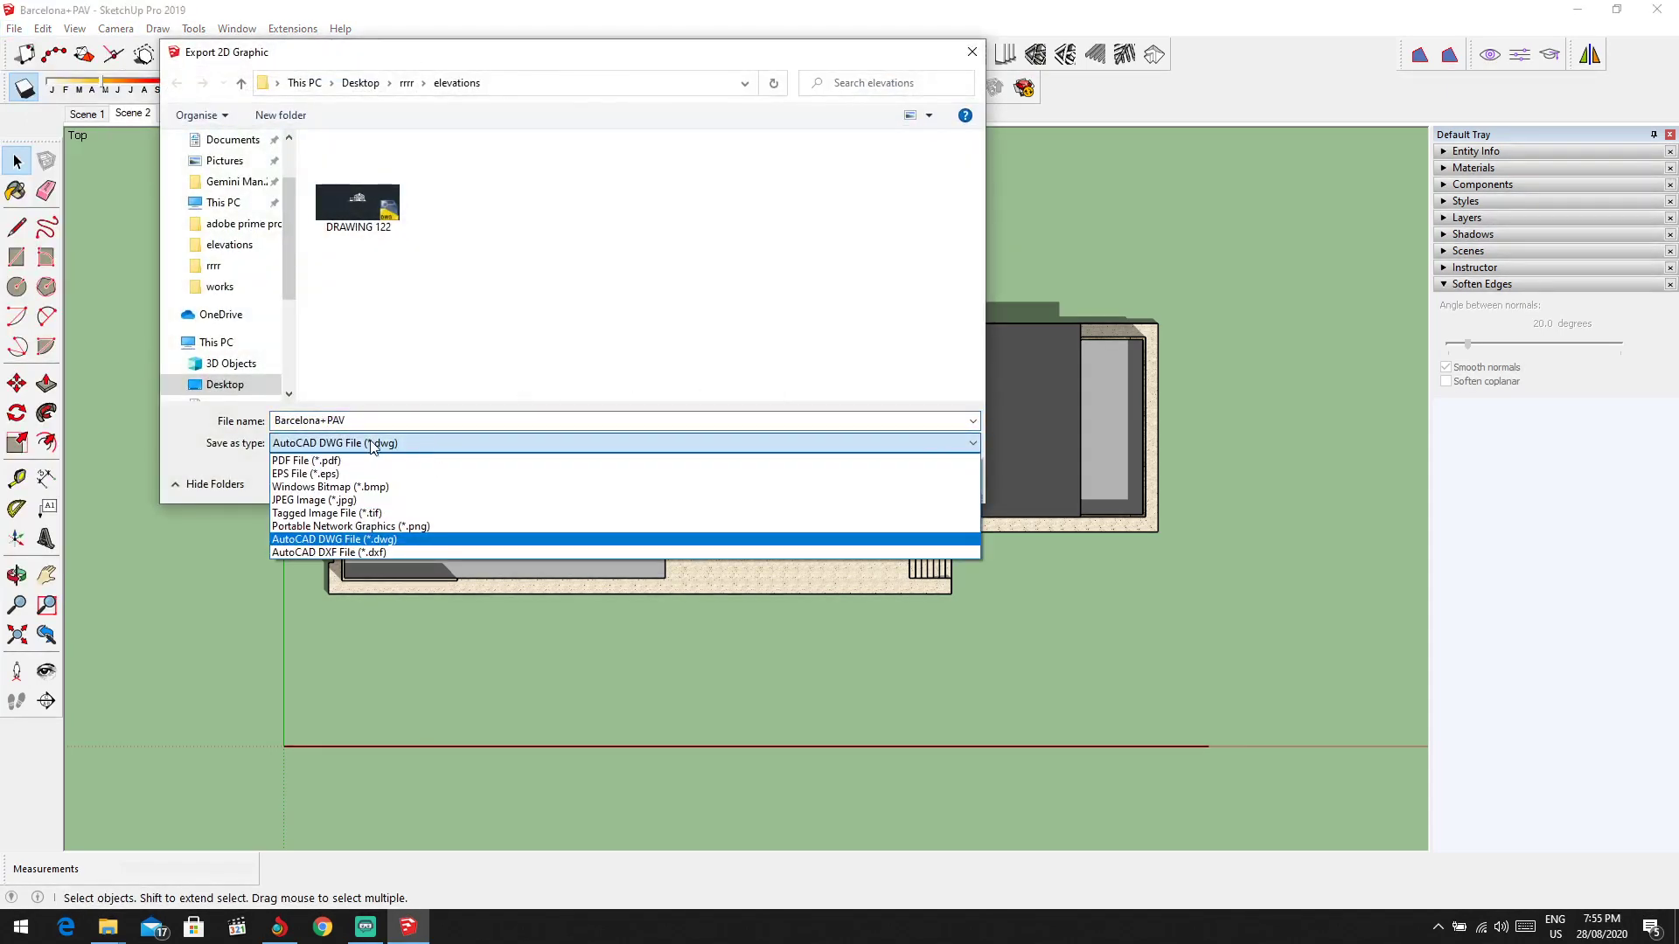
click(354, 461)
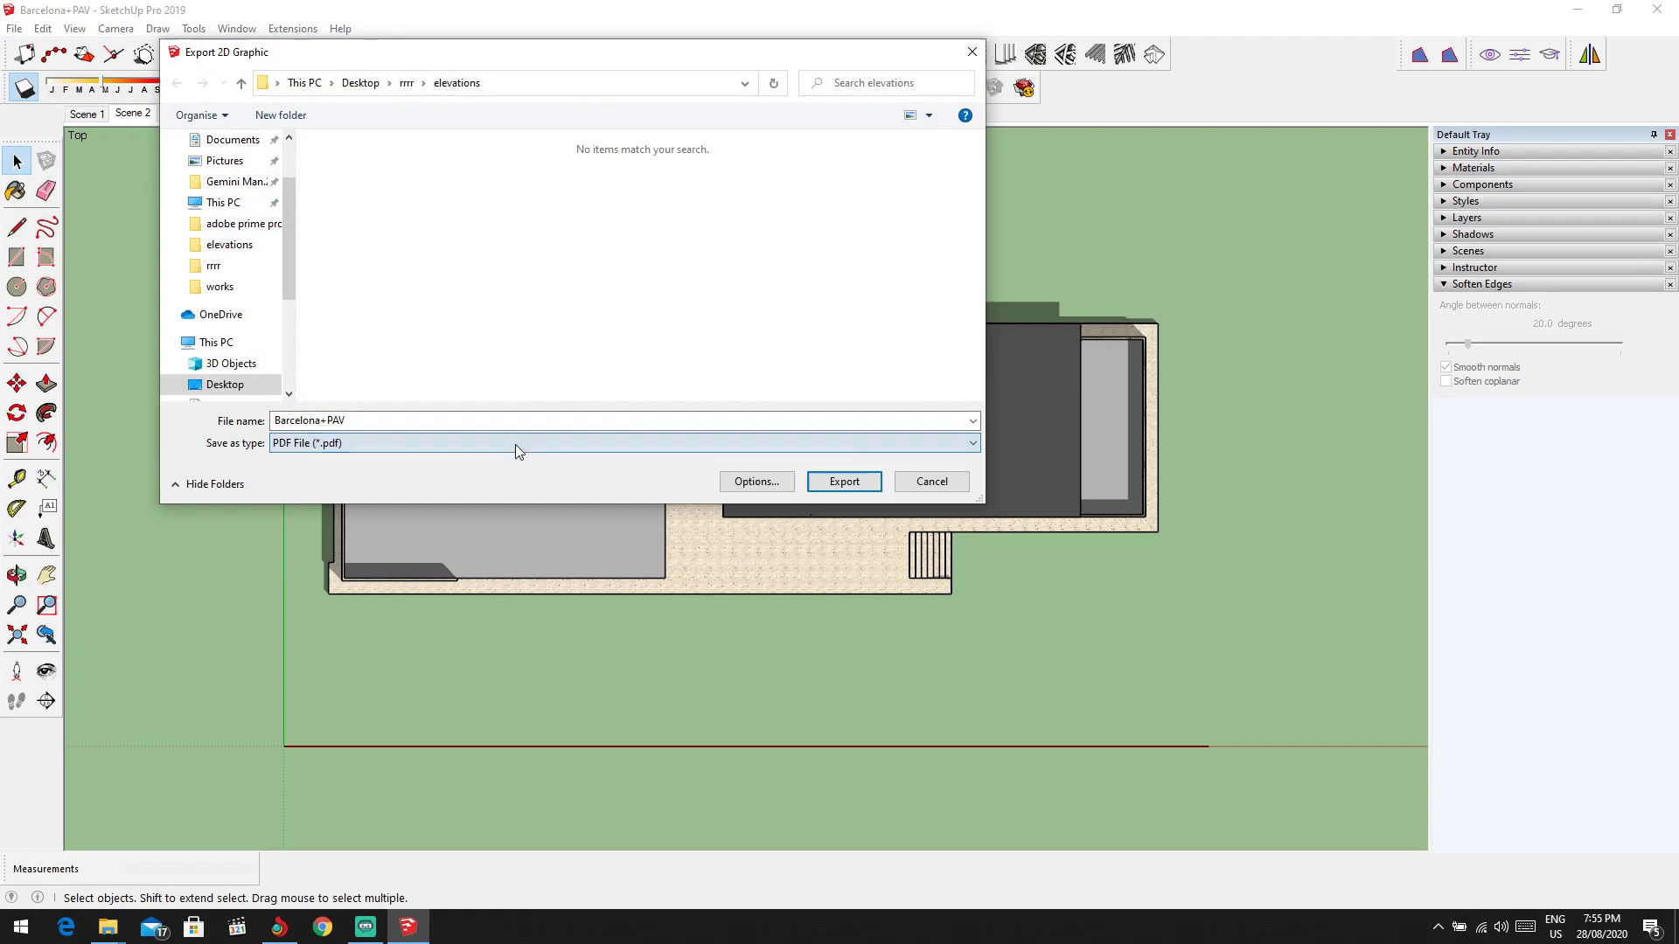
click(845, 477)
Step: Switch the camera to perspective and set the standard isometric view, with the whole pavilion framed
middle_drag(958, 423, 813, 245)
click(115, 28)
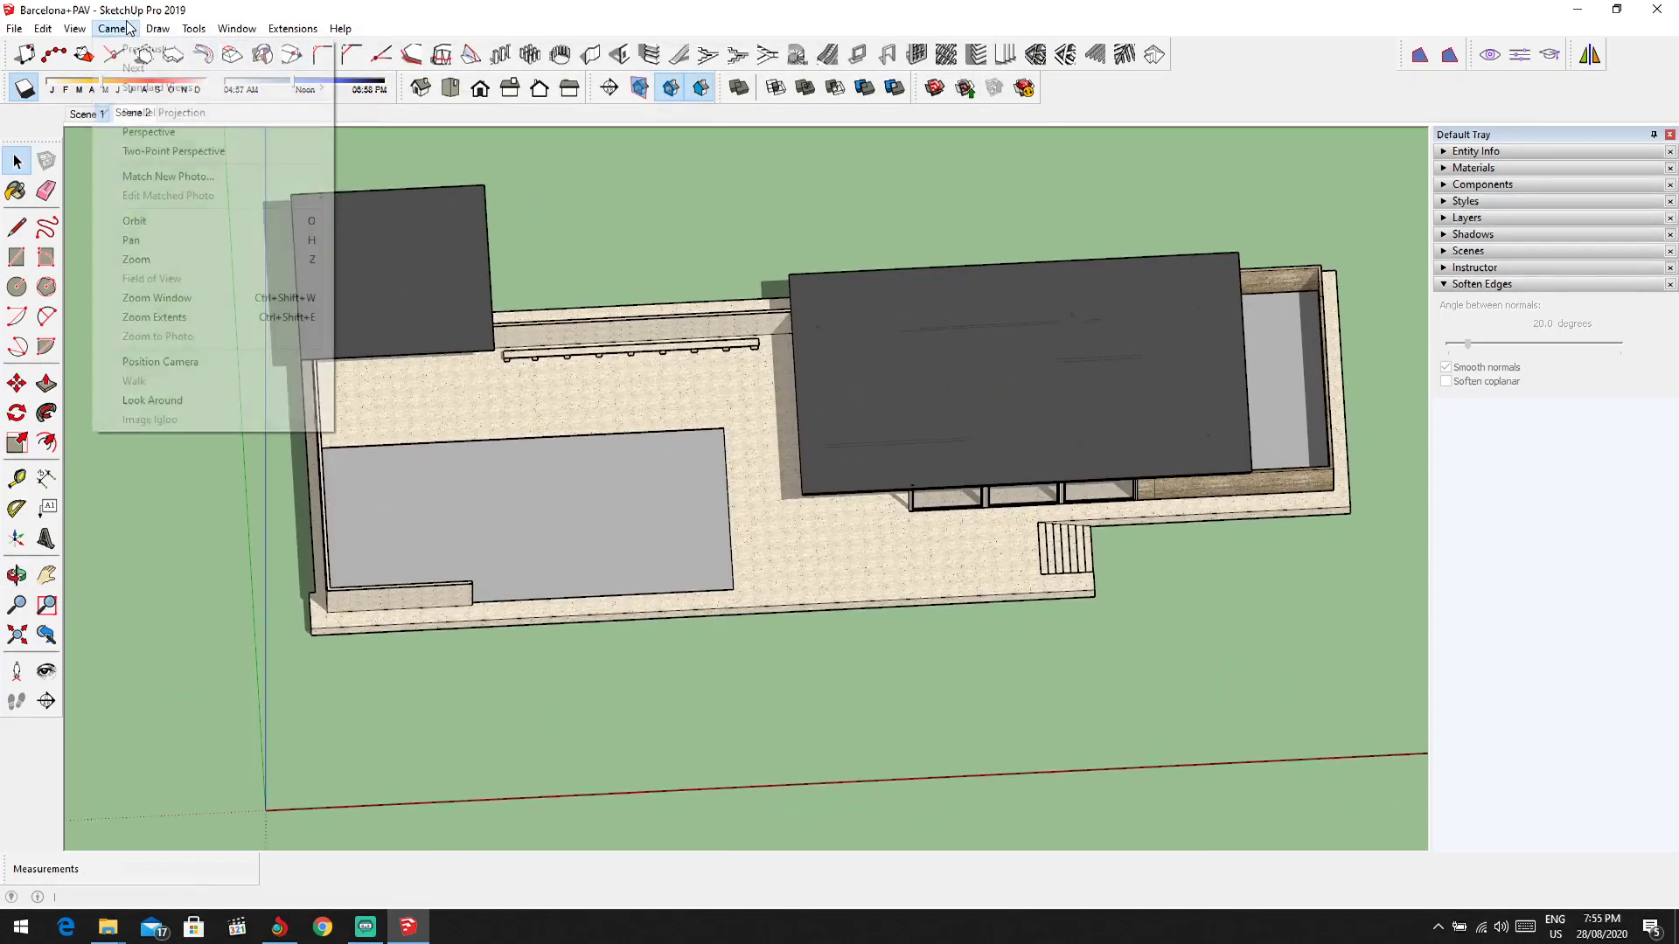
click(144, 134)
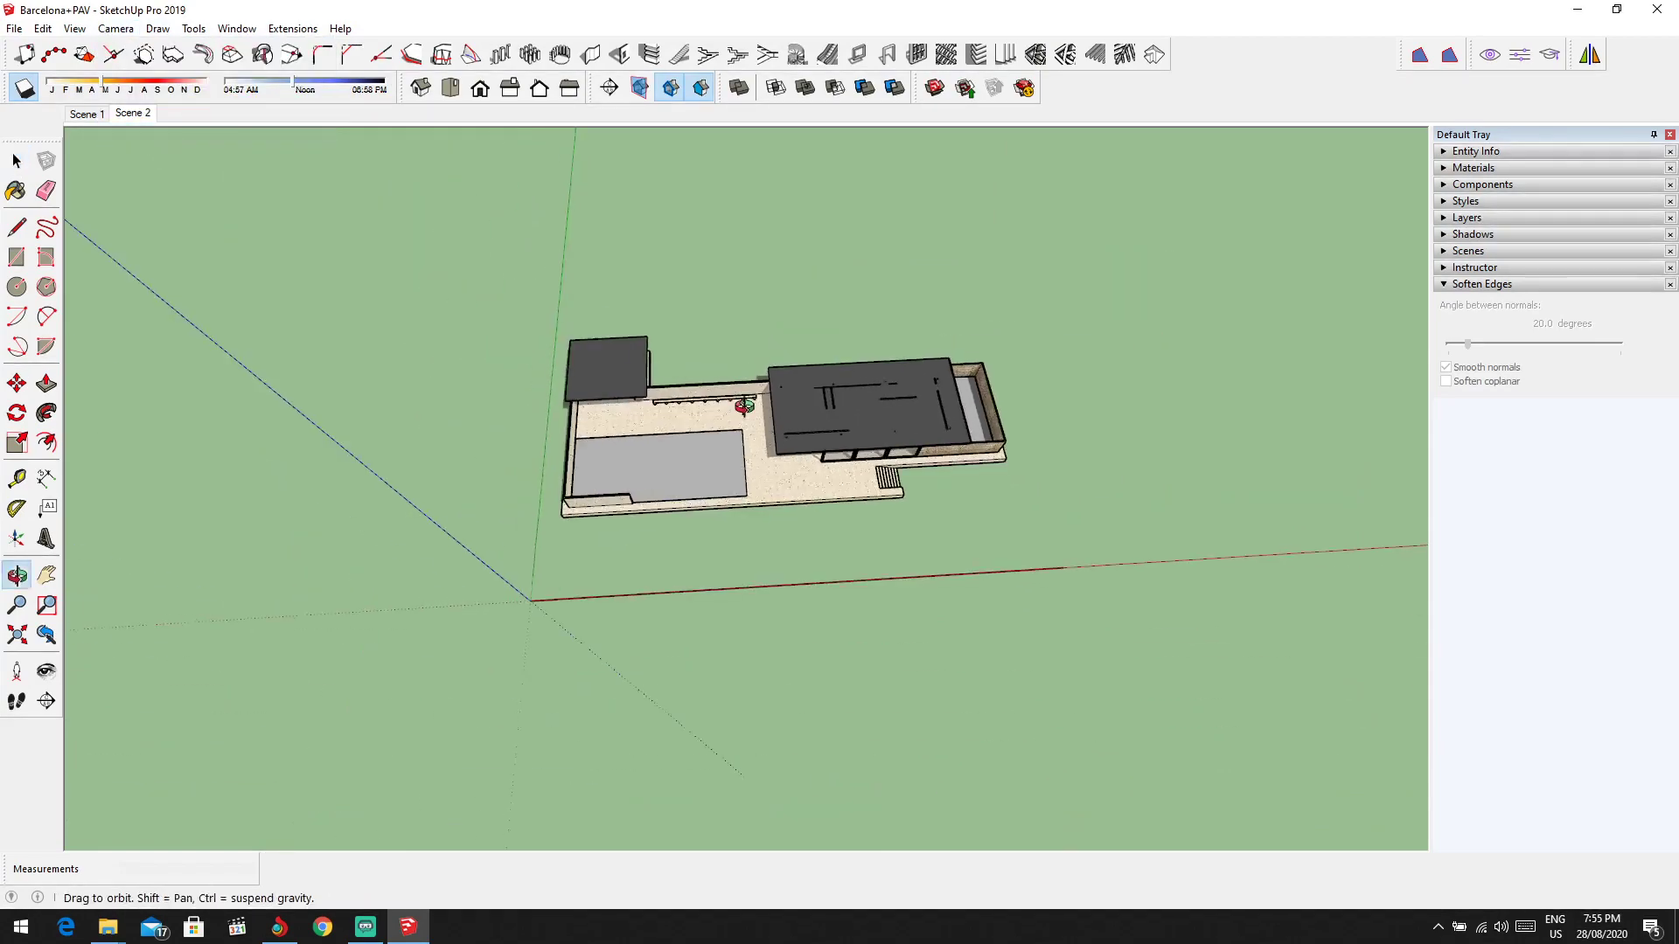
middle_drag(524, 410, 758, 404)
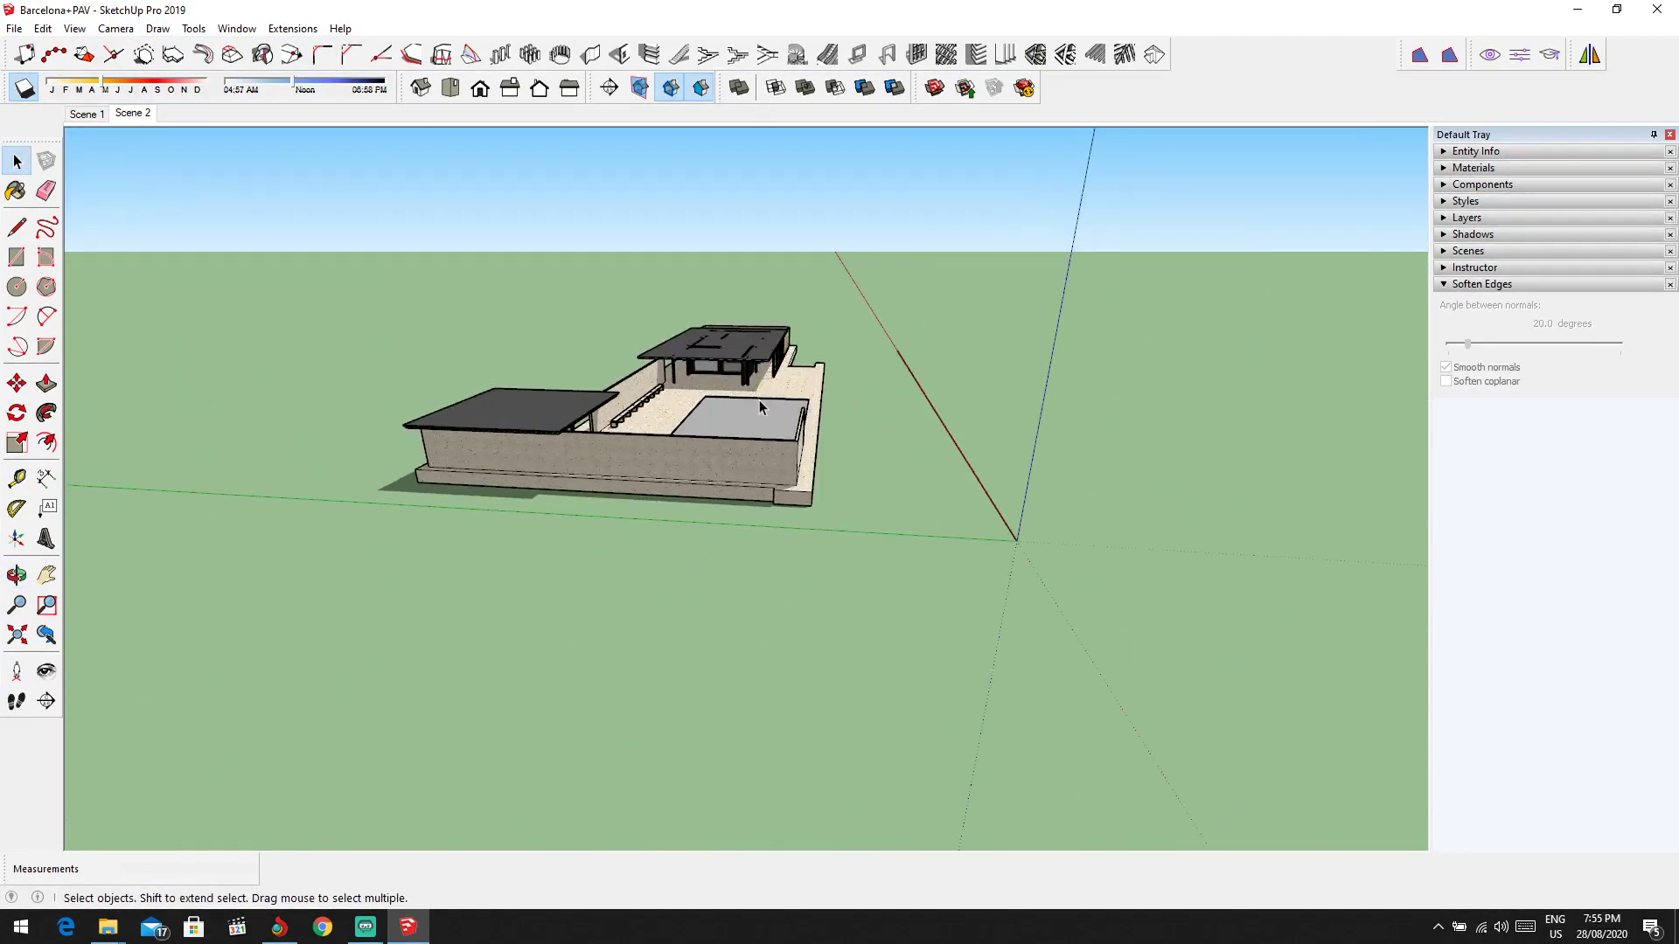
click(420, 87)
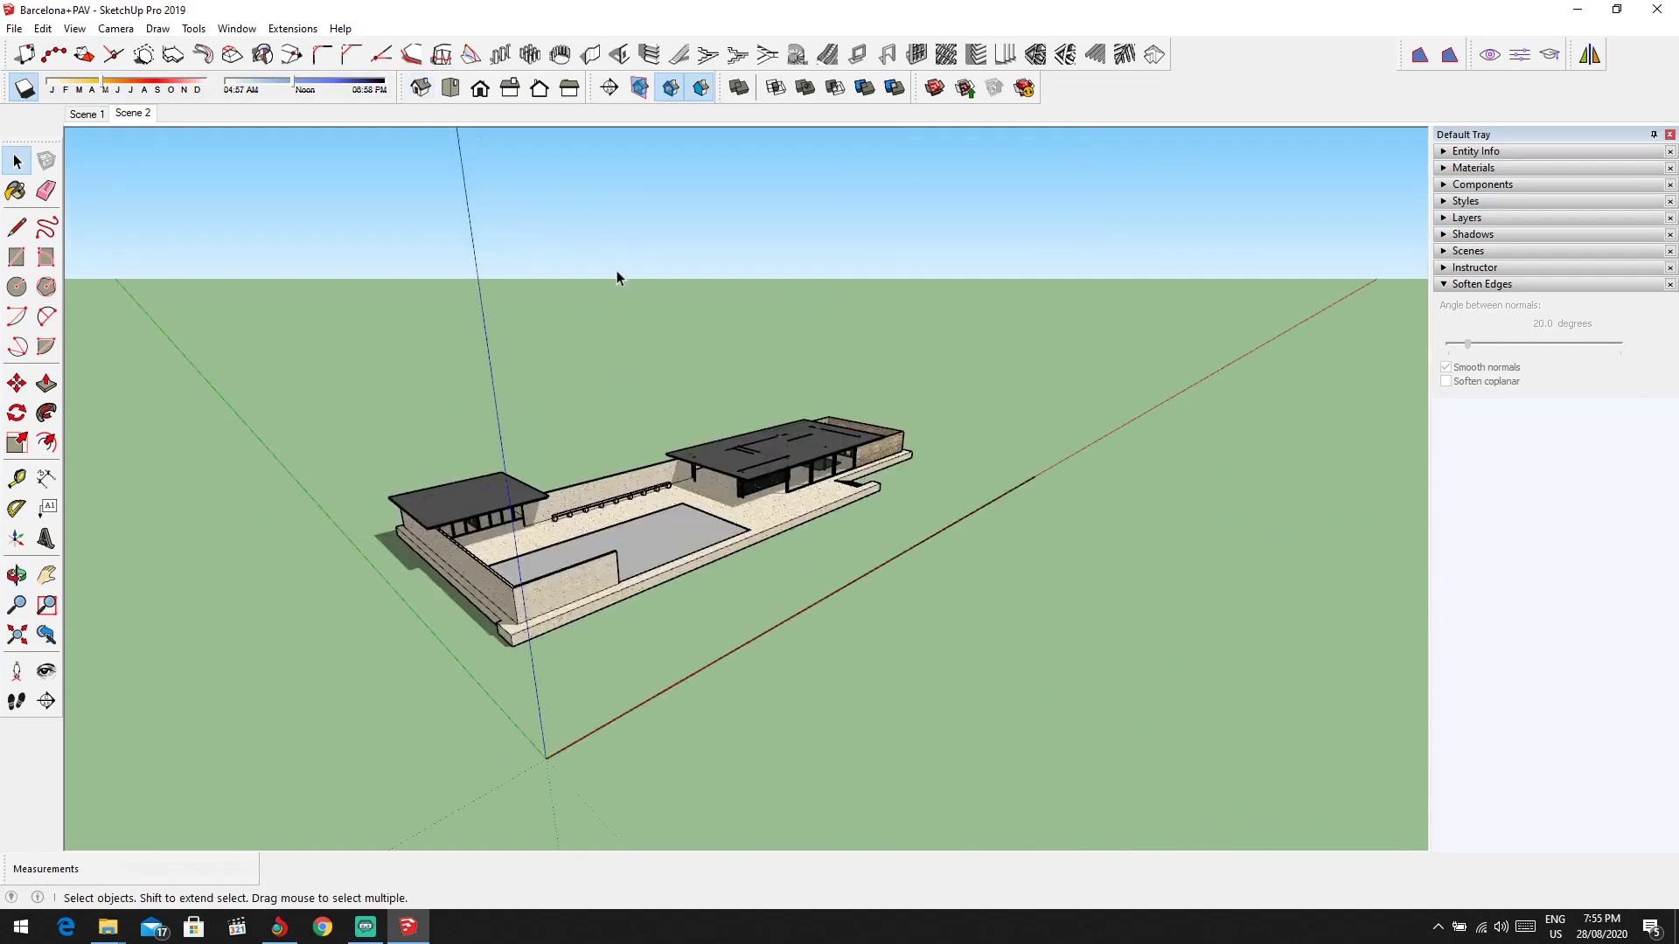
scroll(608, 511, up, 5)
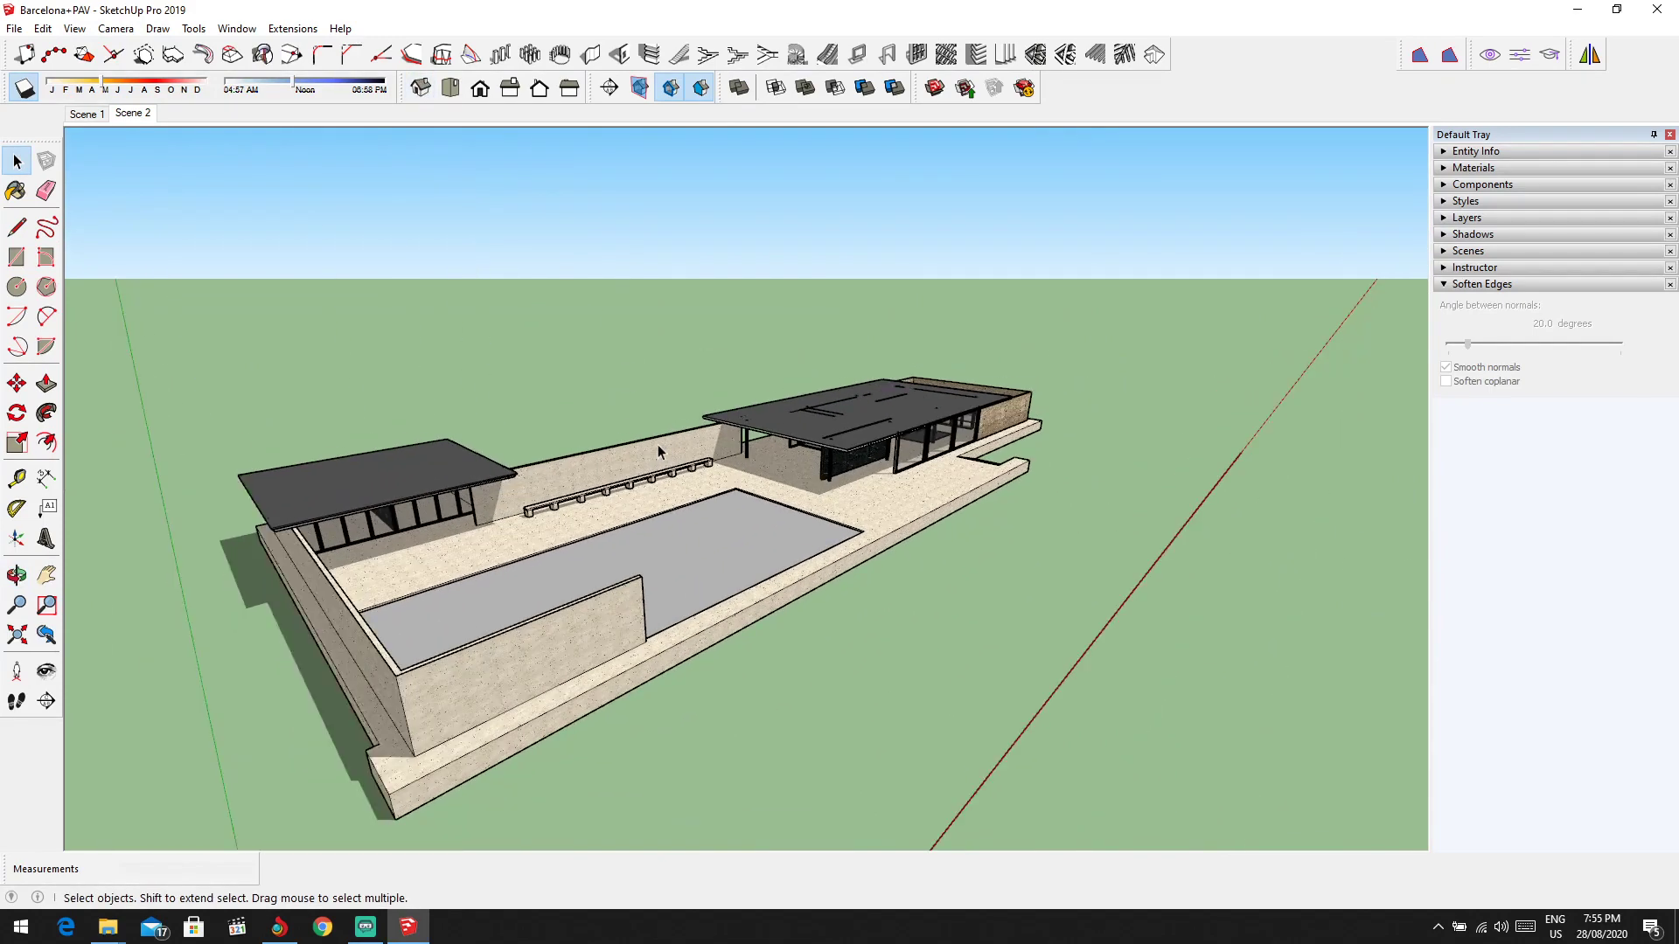
scroll(657, 444, down, 1)
middle_drag(657, 444, 579, 187)
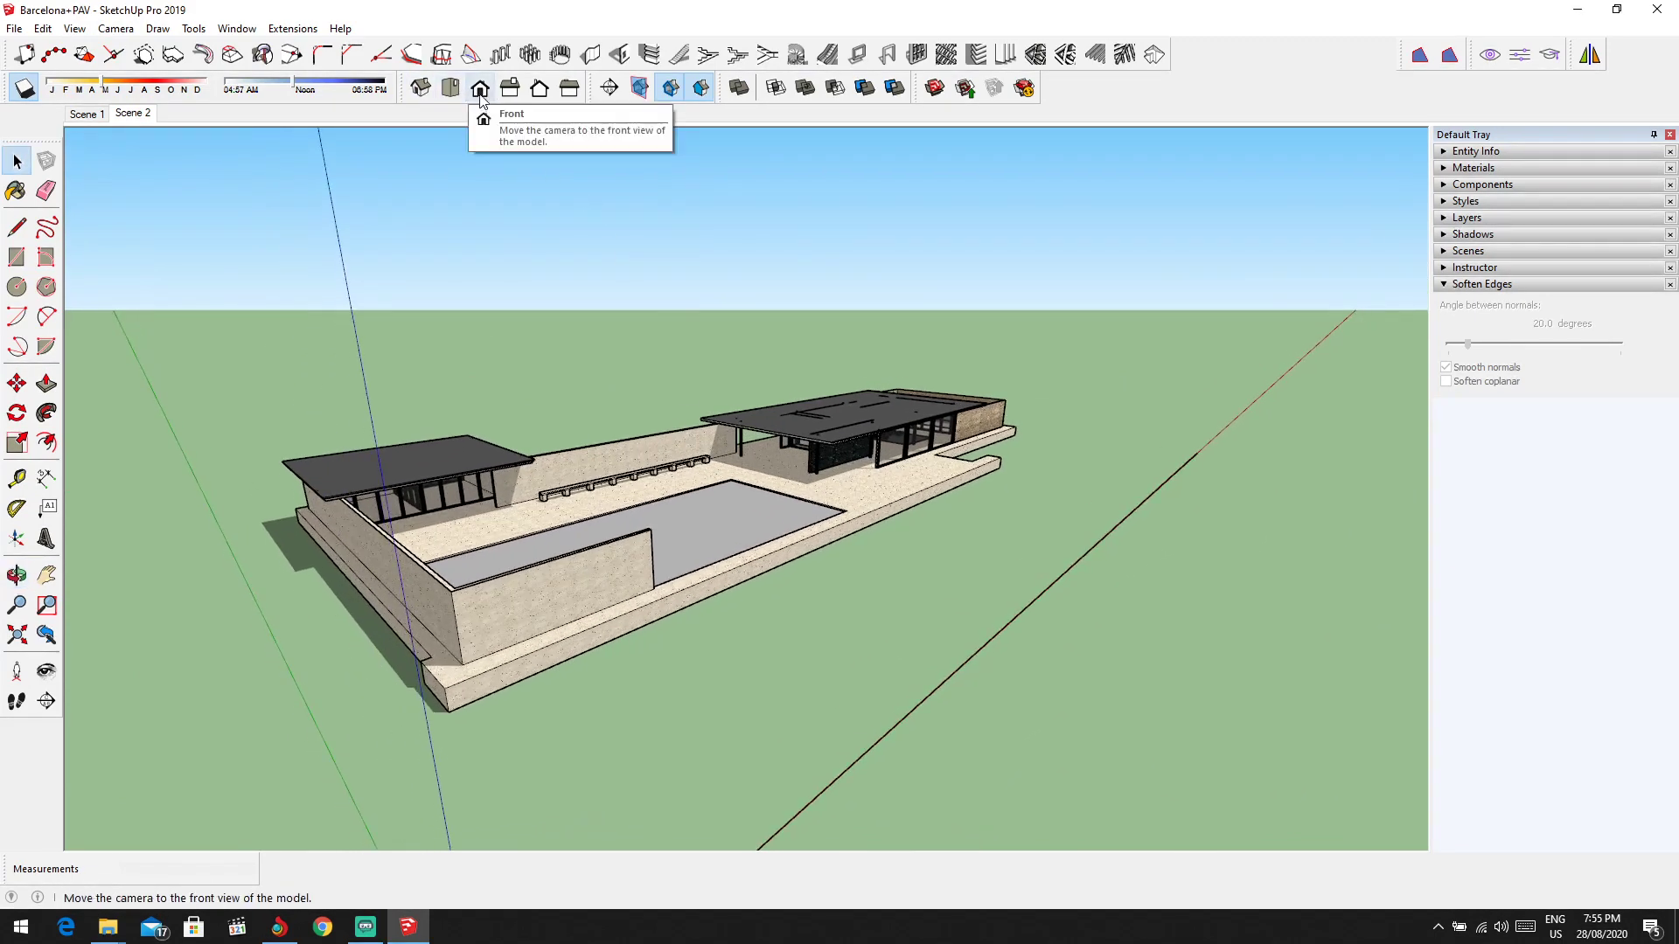
click(420, 88)
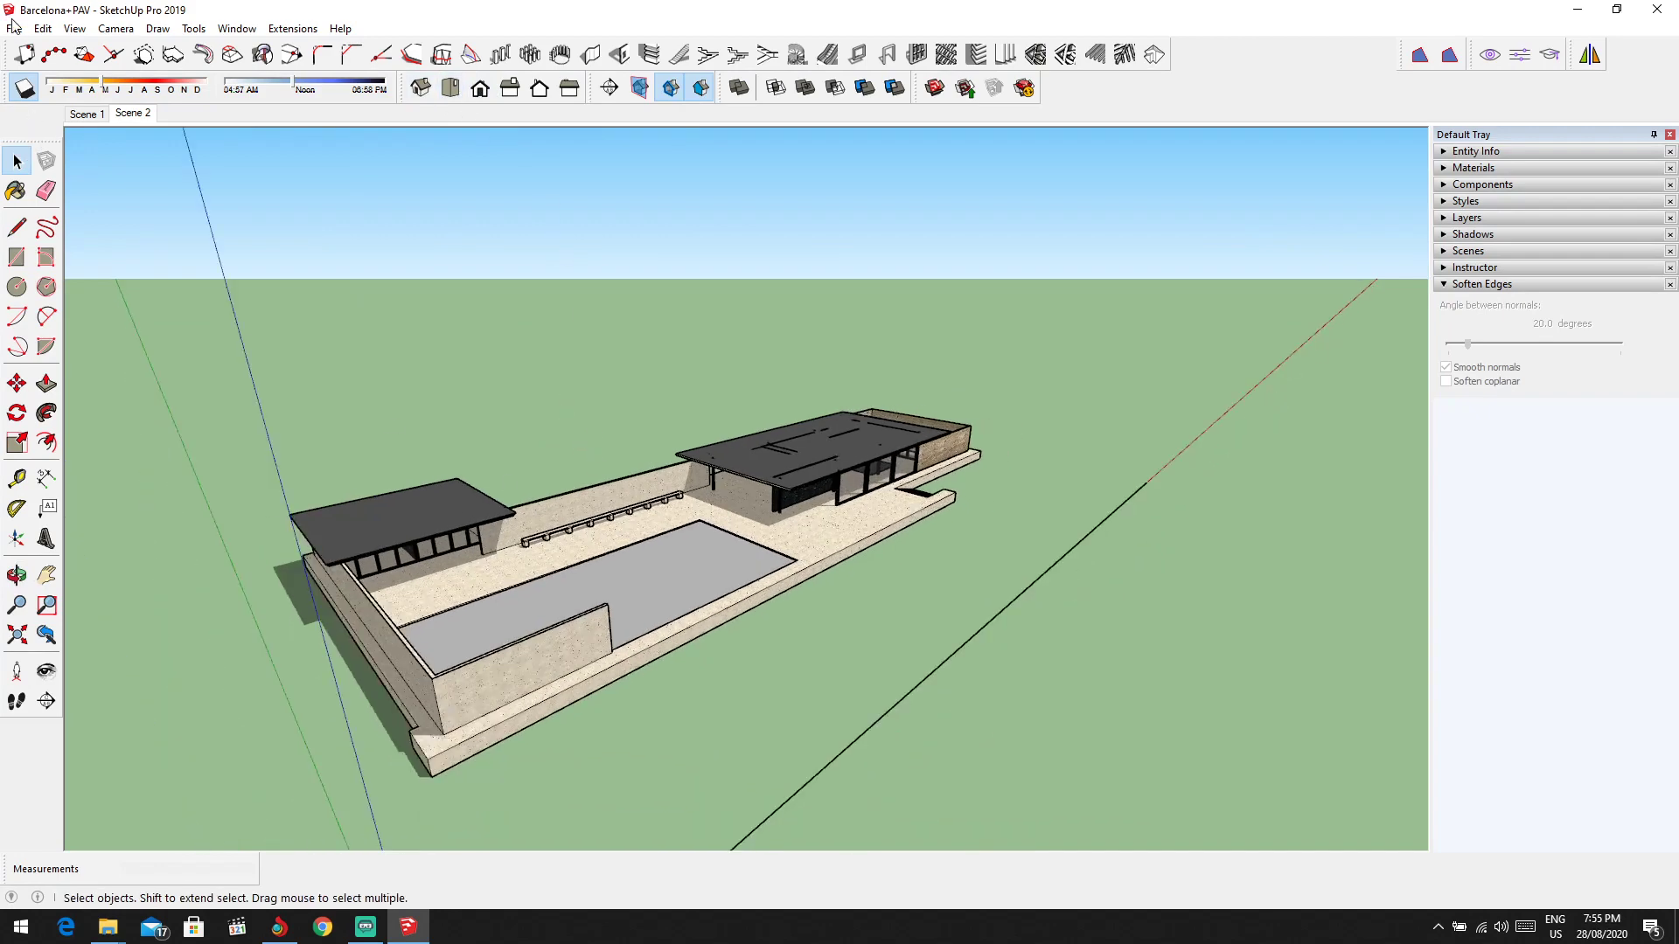
Step: Export the isometric perspective view as a 2D AutoCAD DWG file named Barcelona+PAV in the elevations folder
click(42, 28)
mouse_move(14, 28)
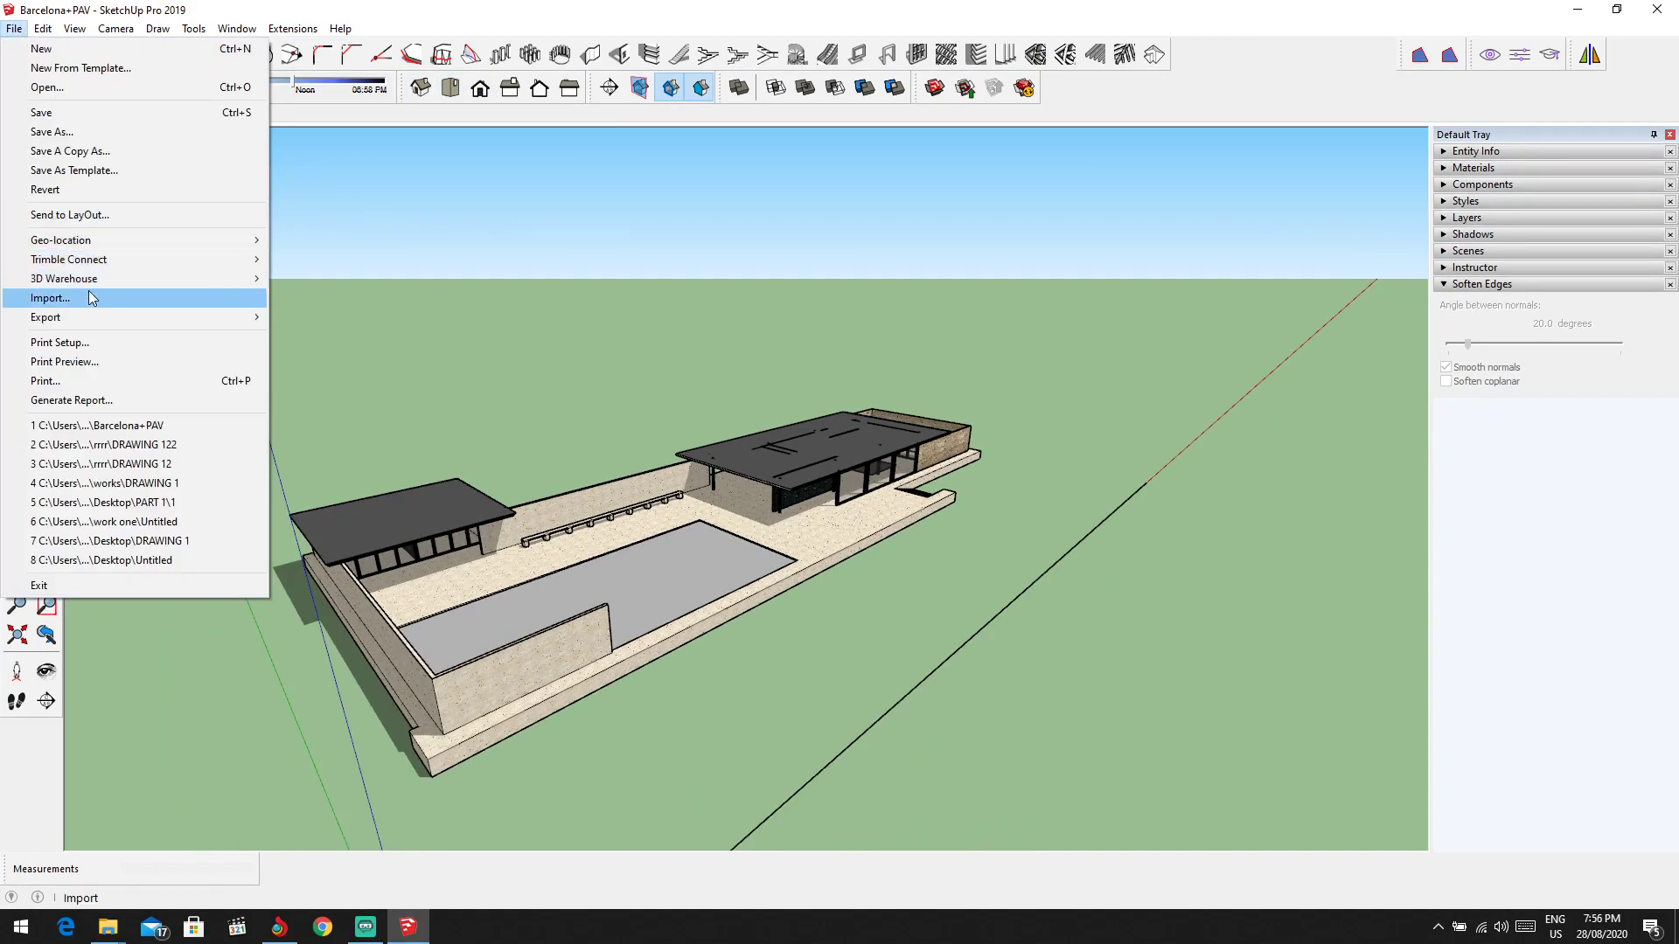
mouse_move(121, 315)
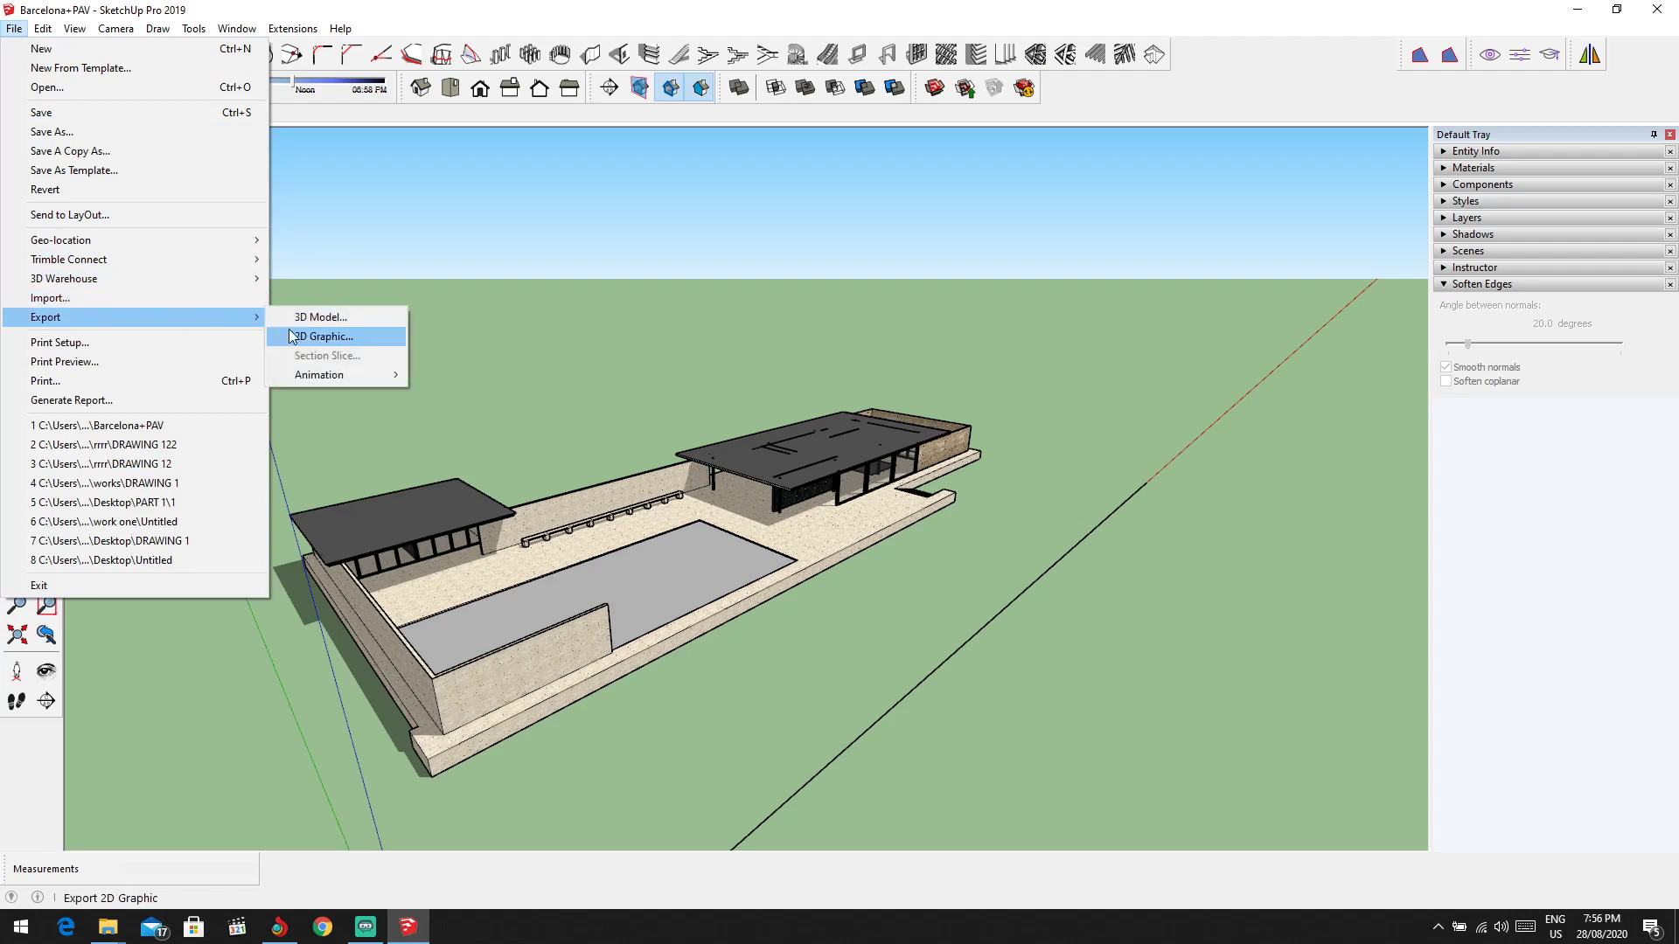
click(322, 336)
click(427, 442)
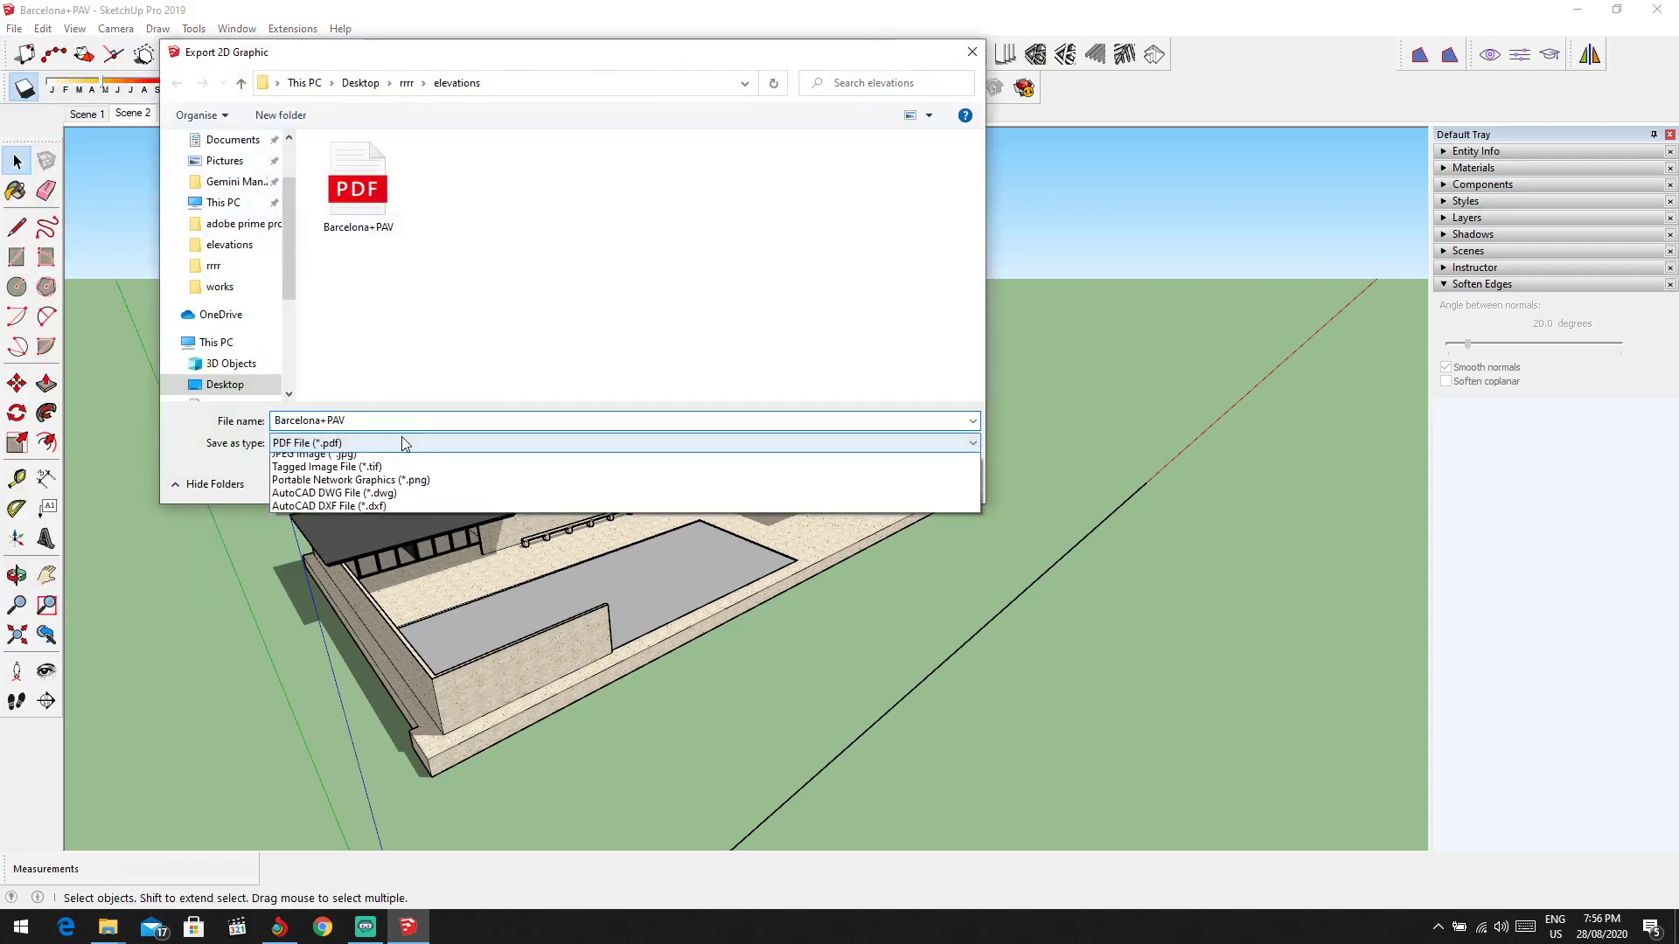
click(382, 553)
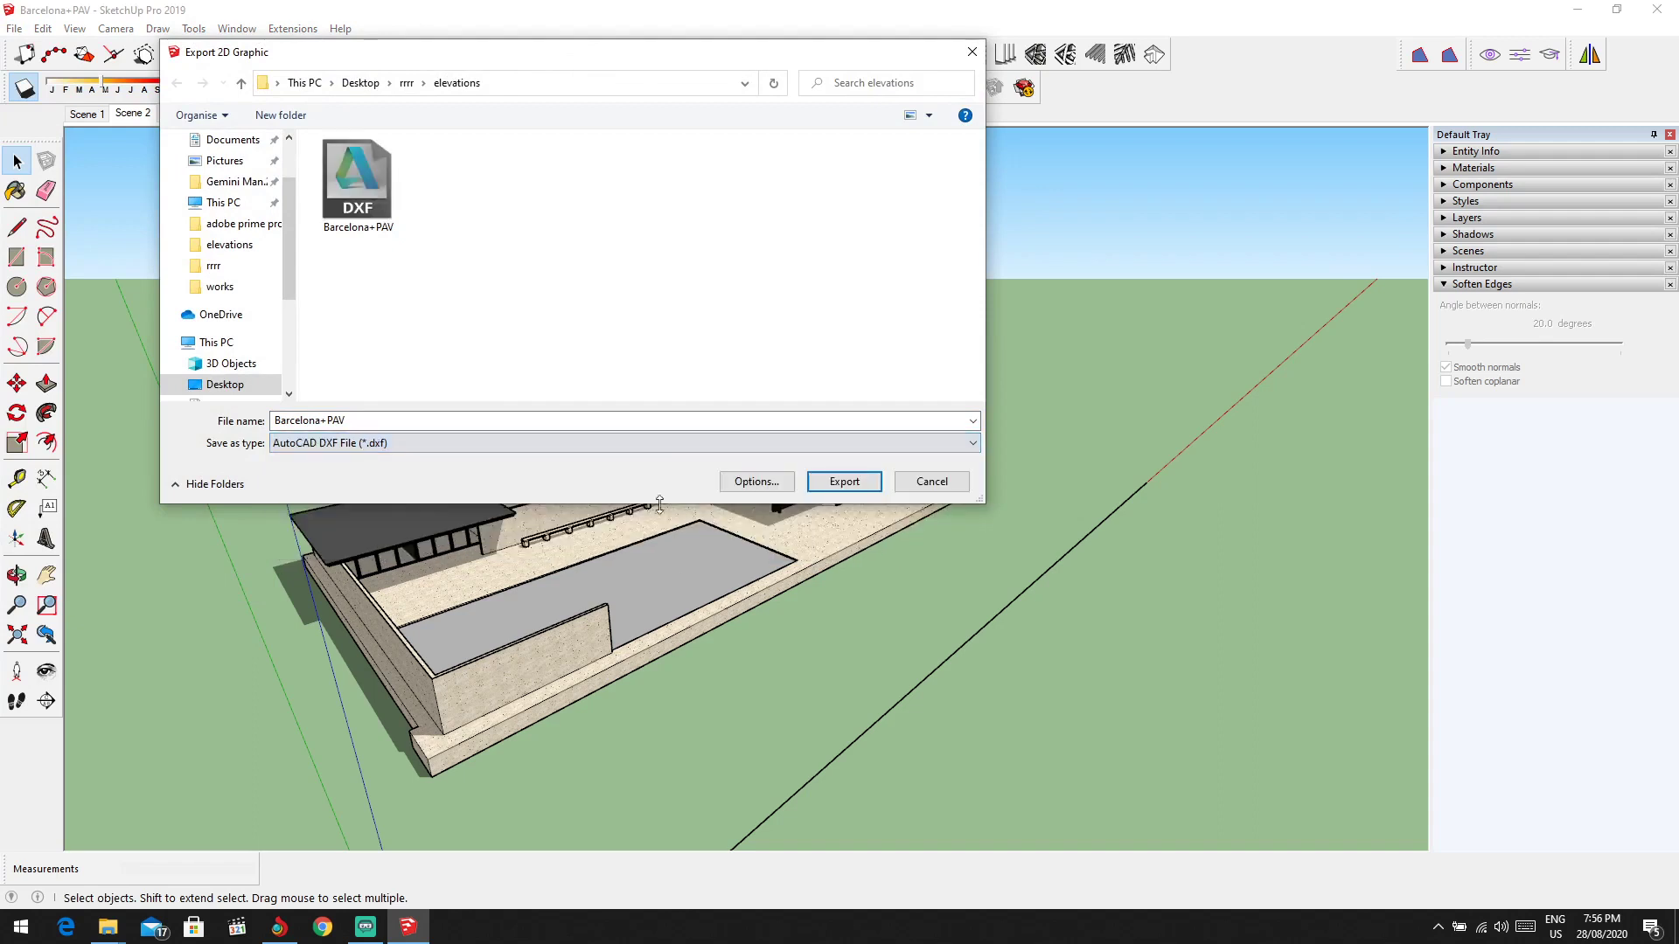
click(423, 443)
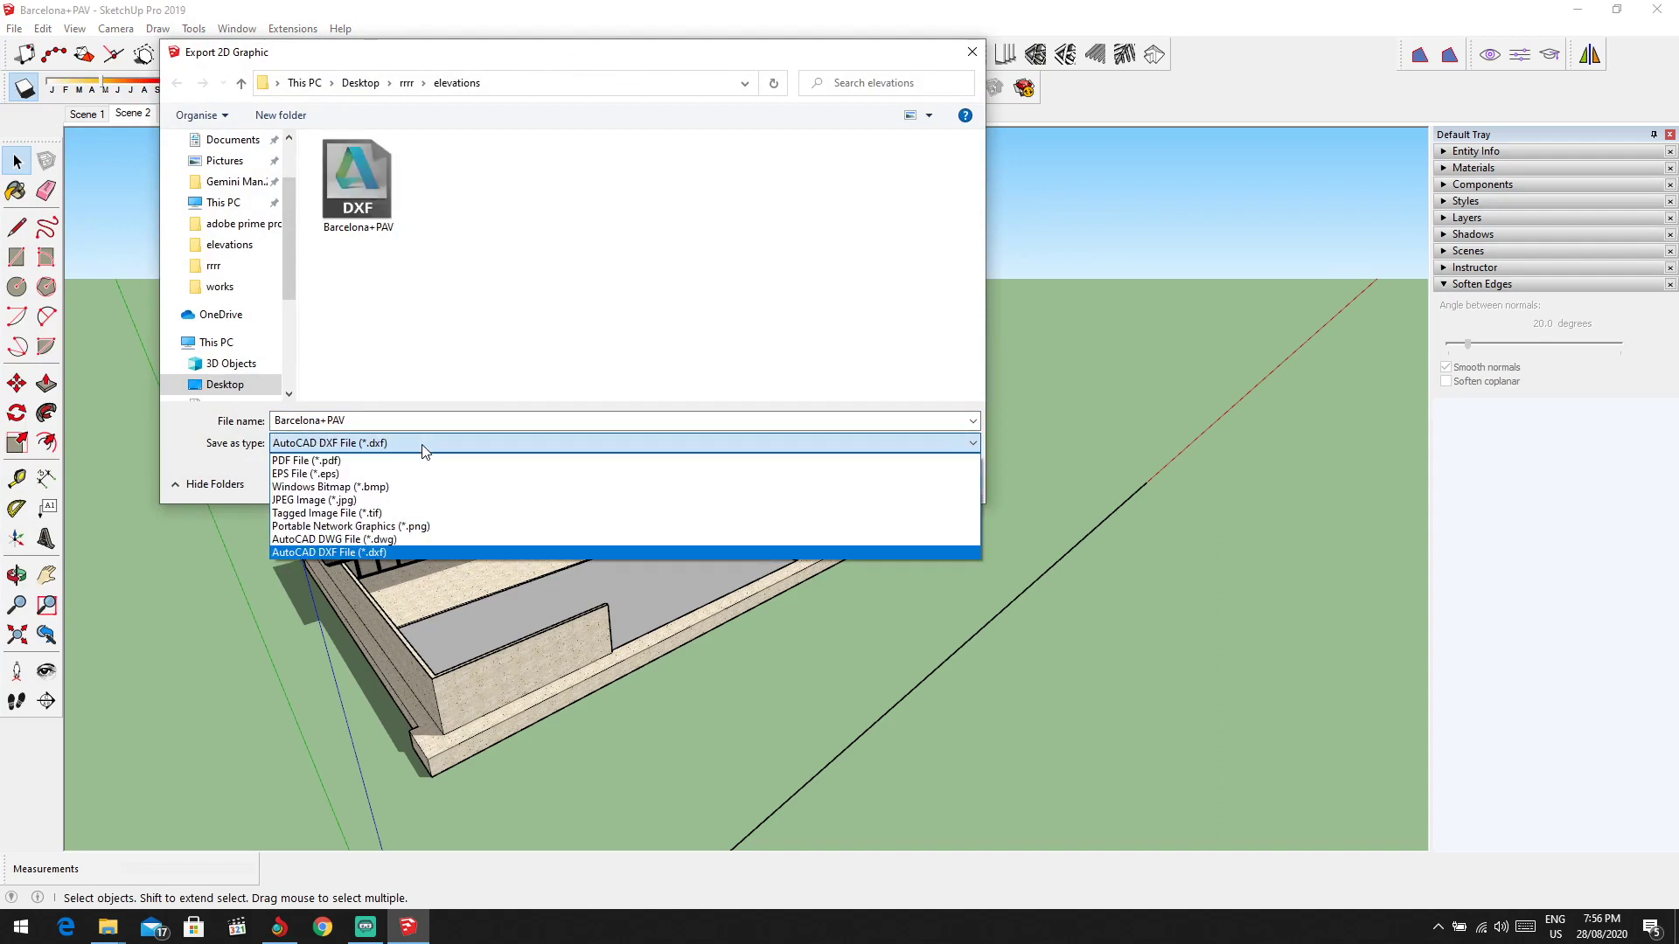
click(337, 541)
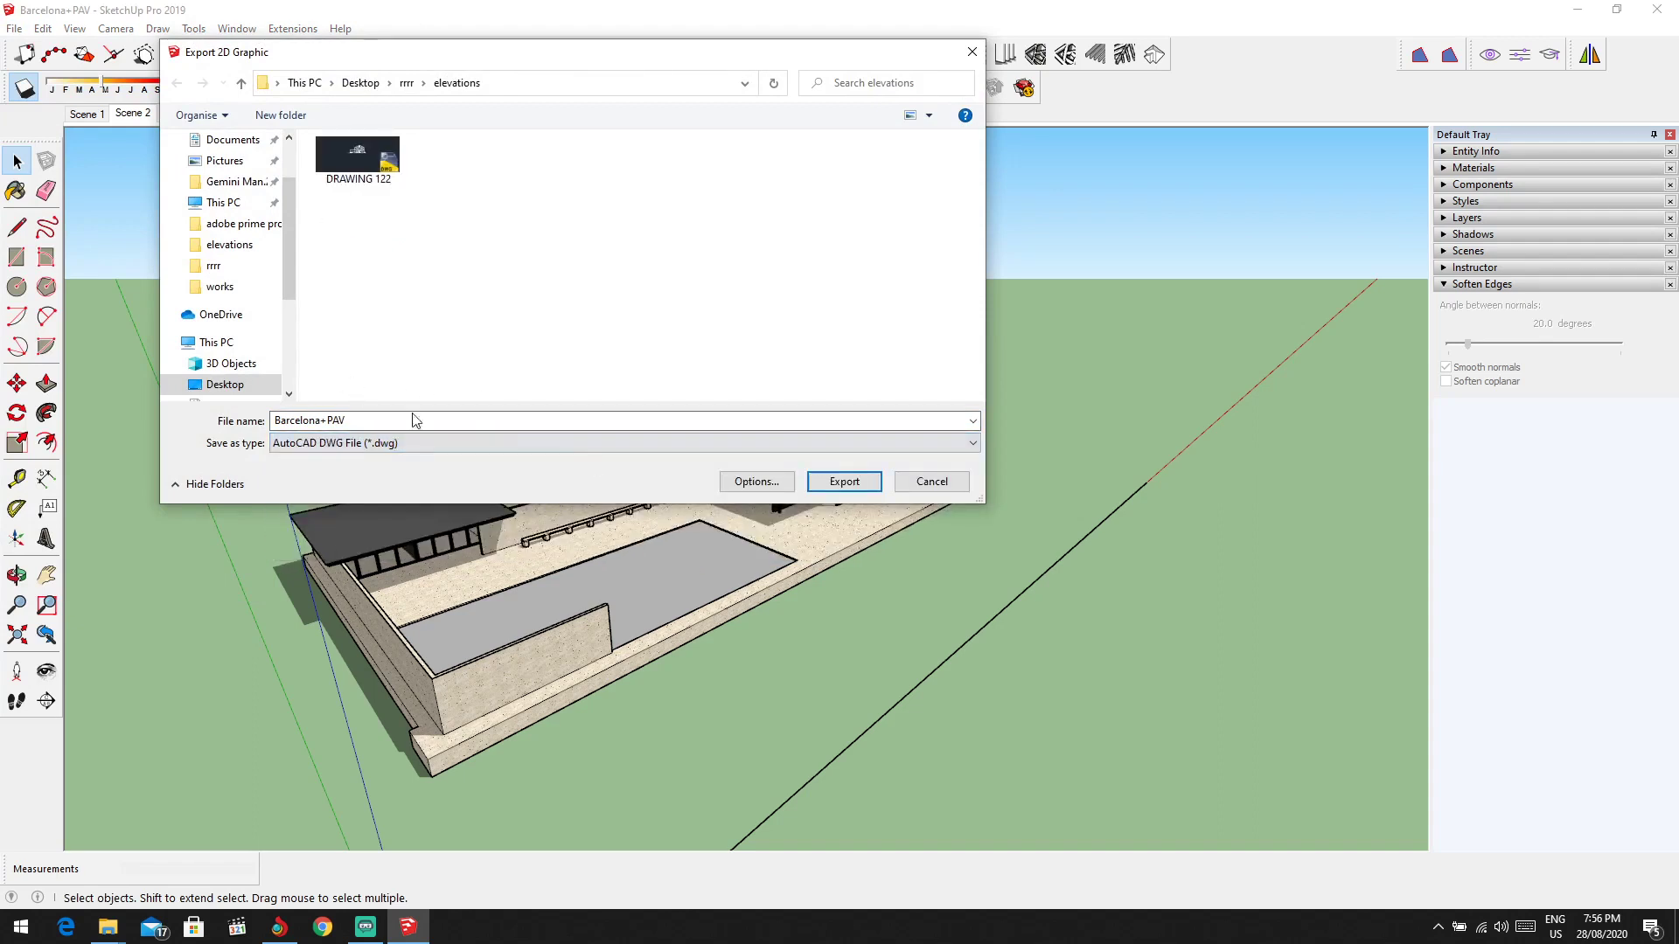
click(490, 443)
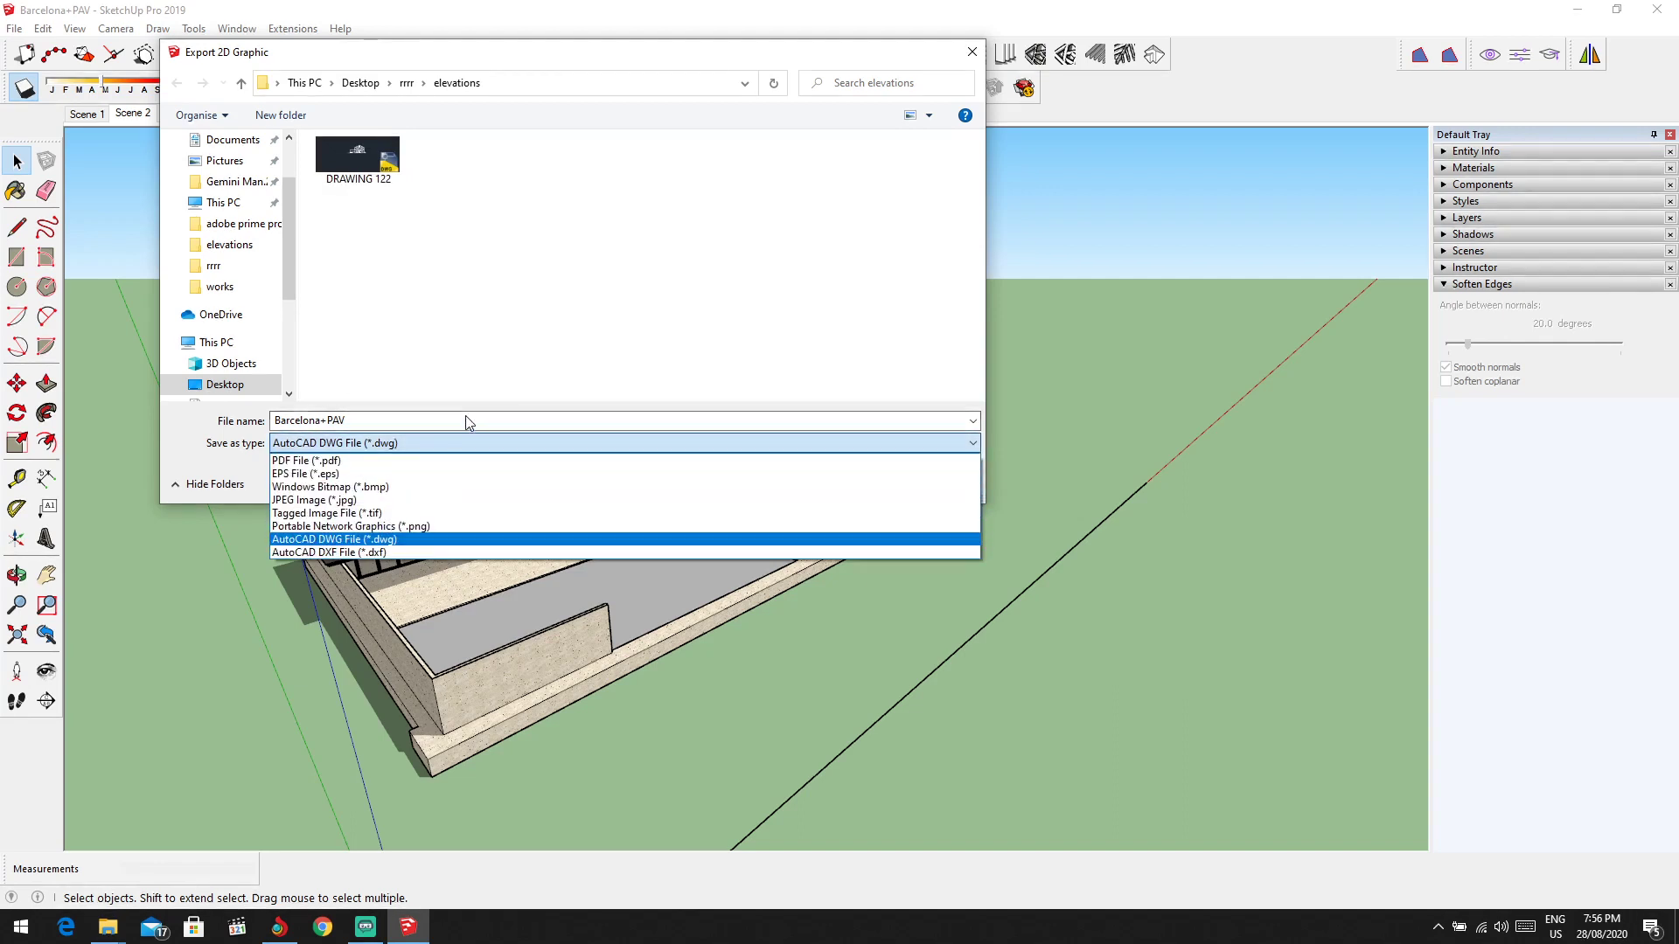
click(401, 541)
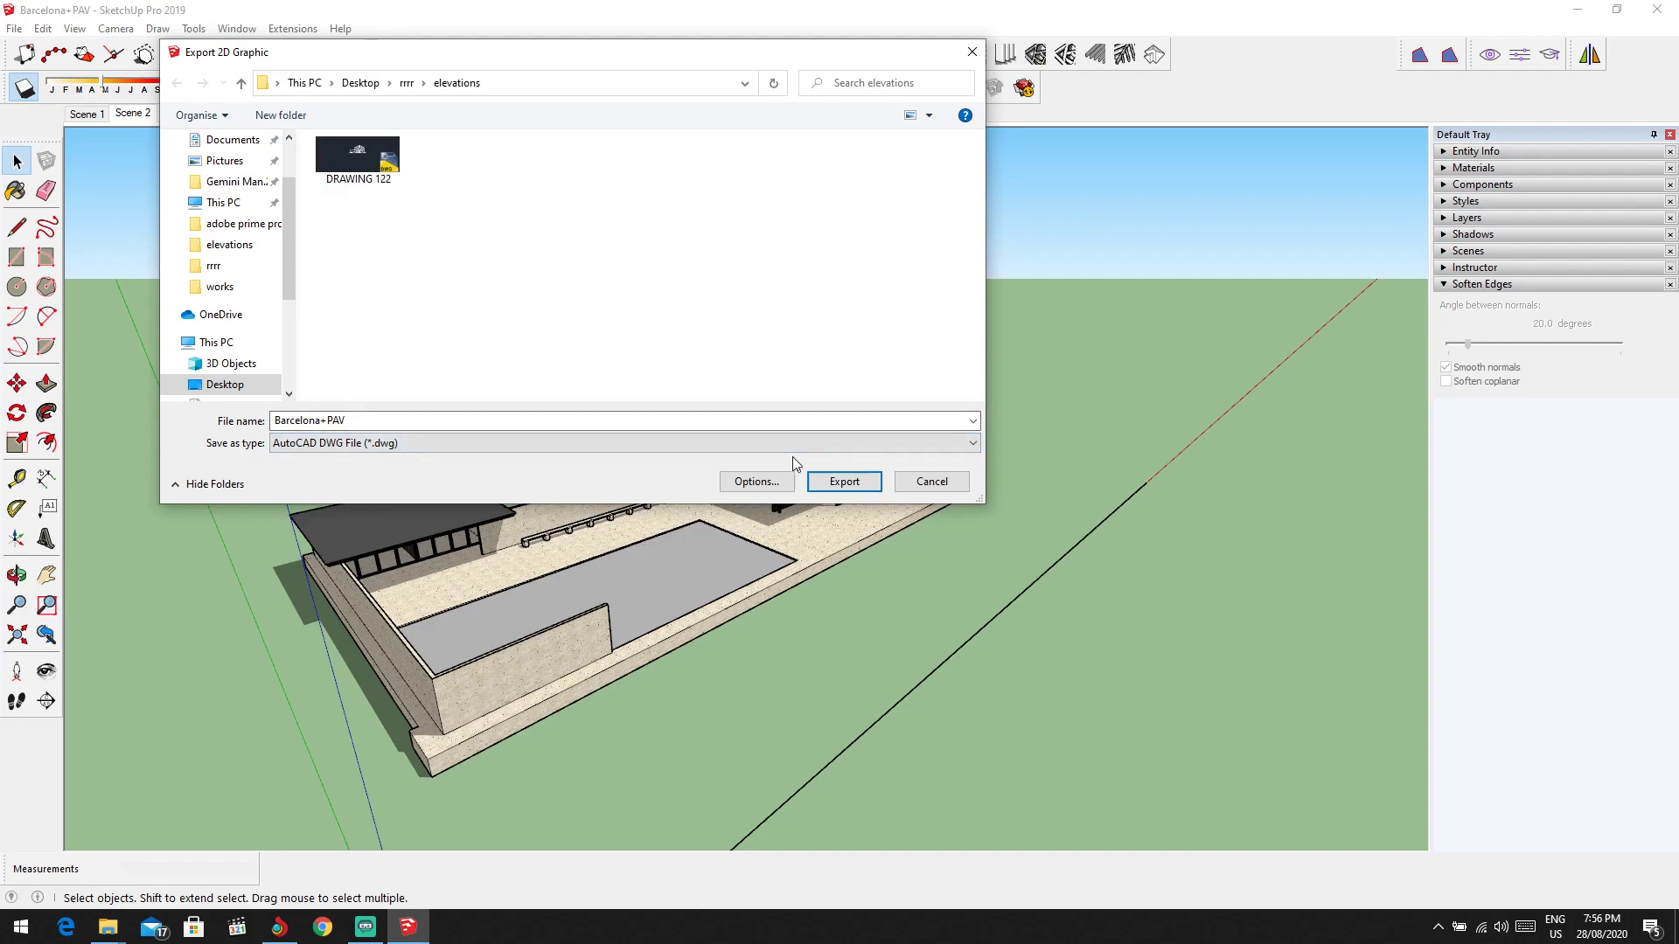
click(841, 481)
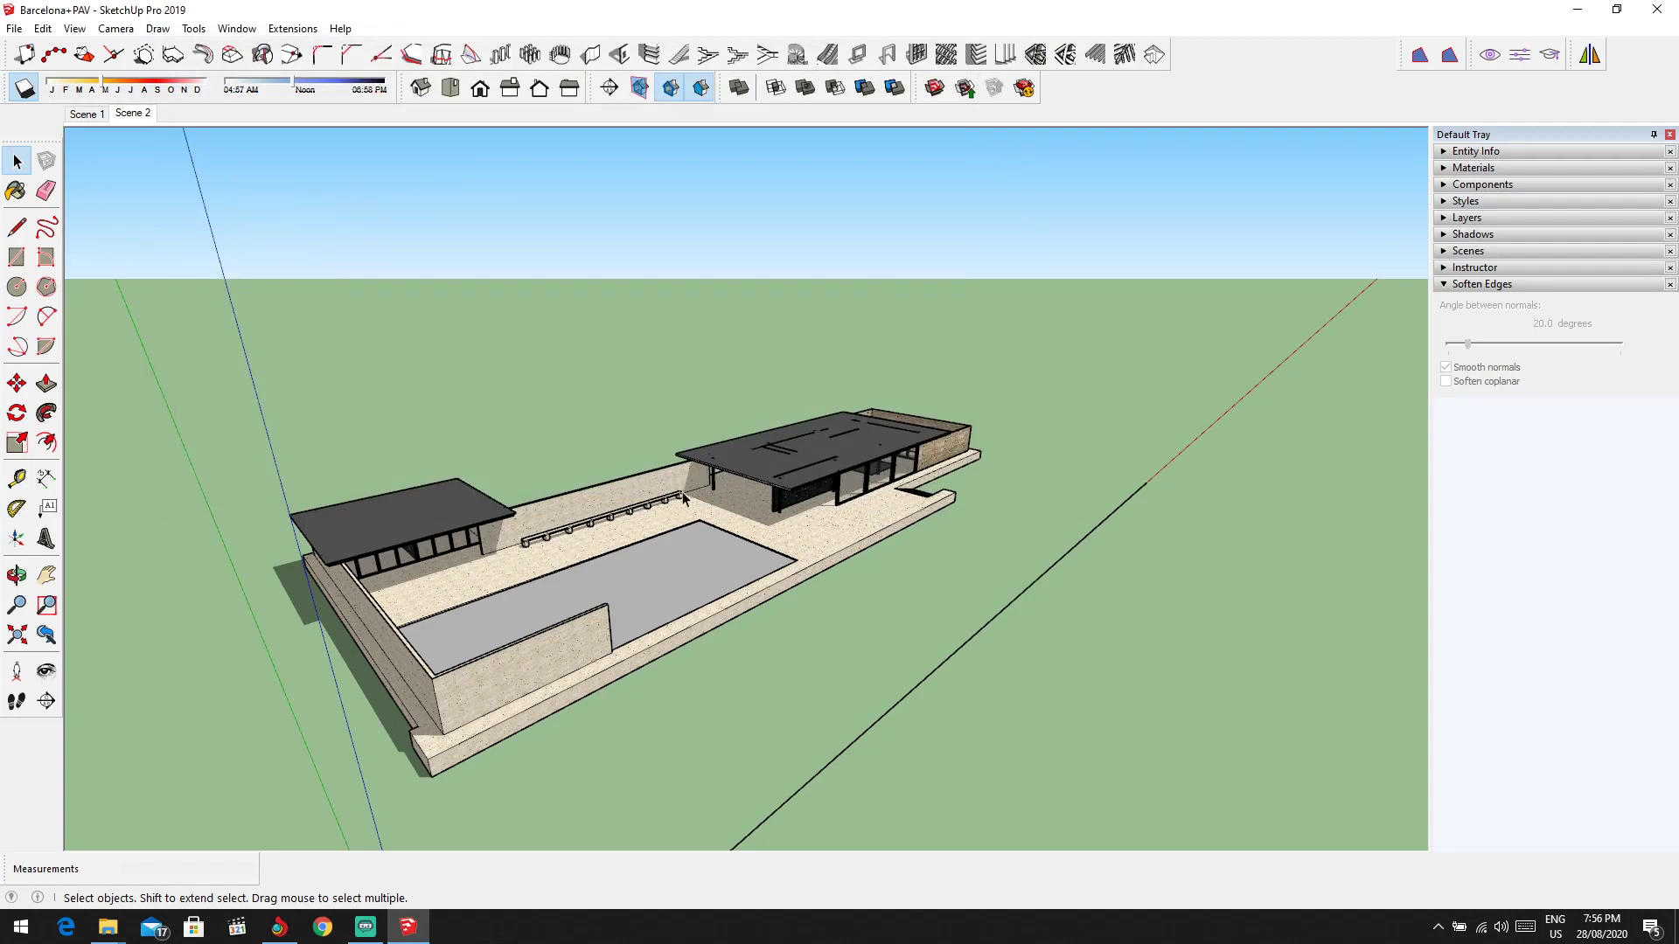
Step: Minimise SketchUp and show the exported files in the elevations folder in a maximised File Explorer window
scroll(670, 503, up, 3)
scroll(670, 516, down, 3)
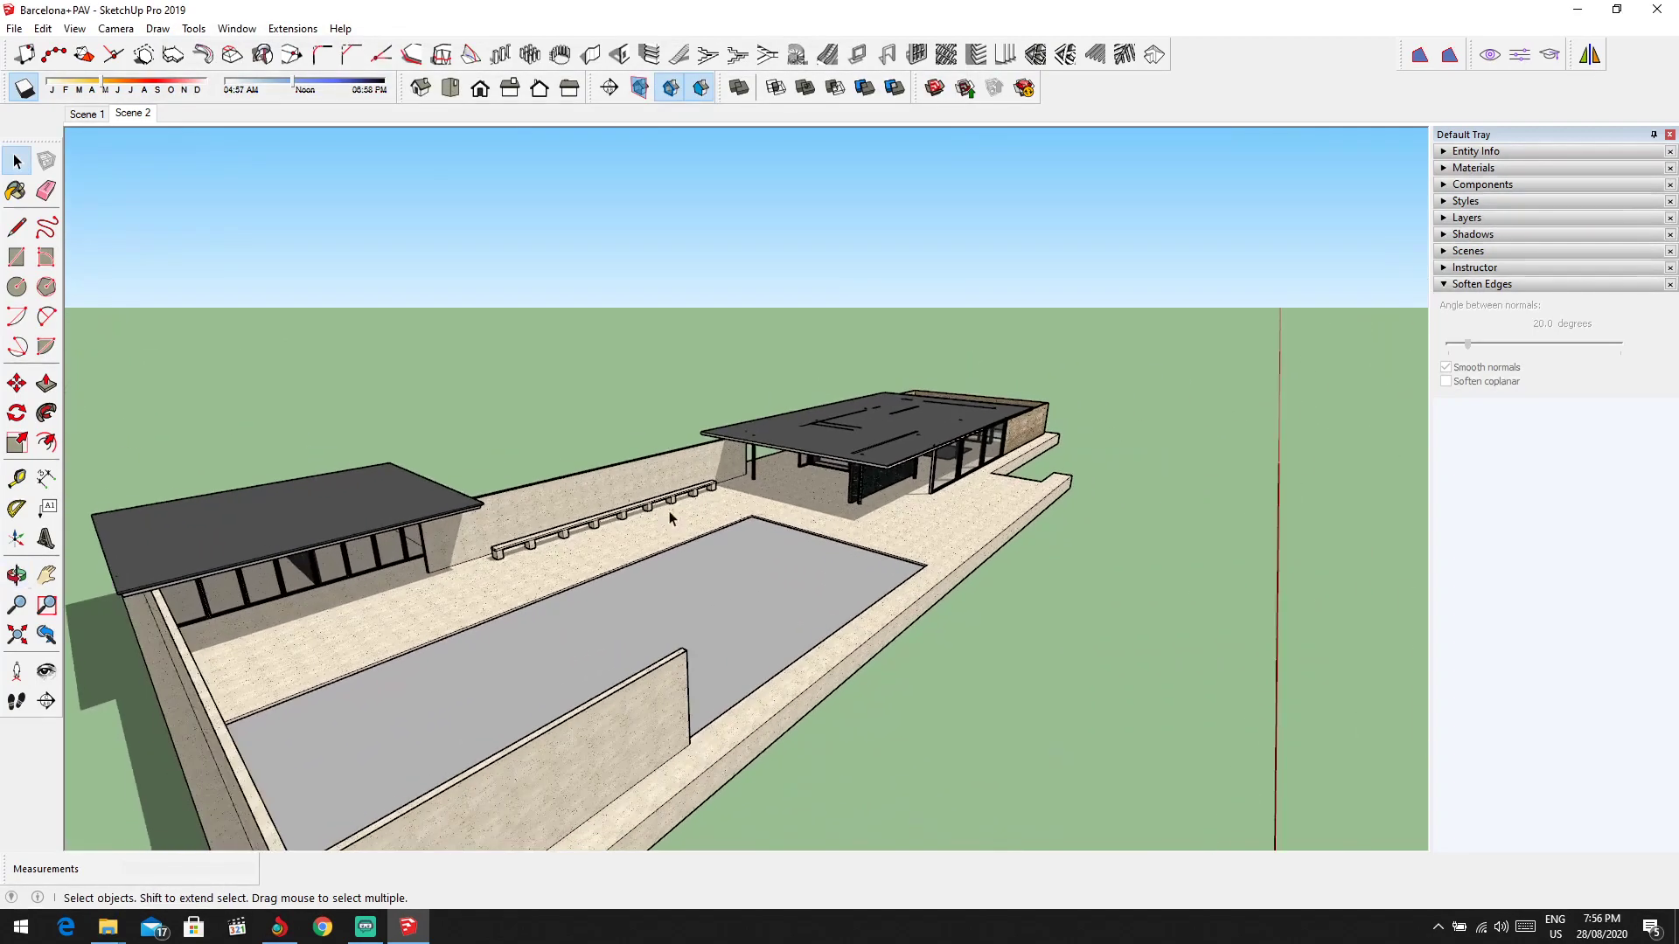
middle_drag(670, 521, 1557, 38)
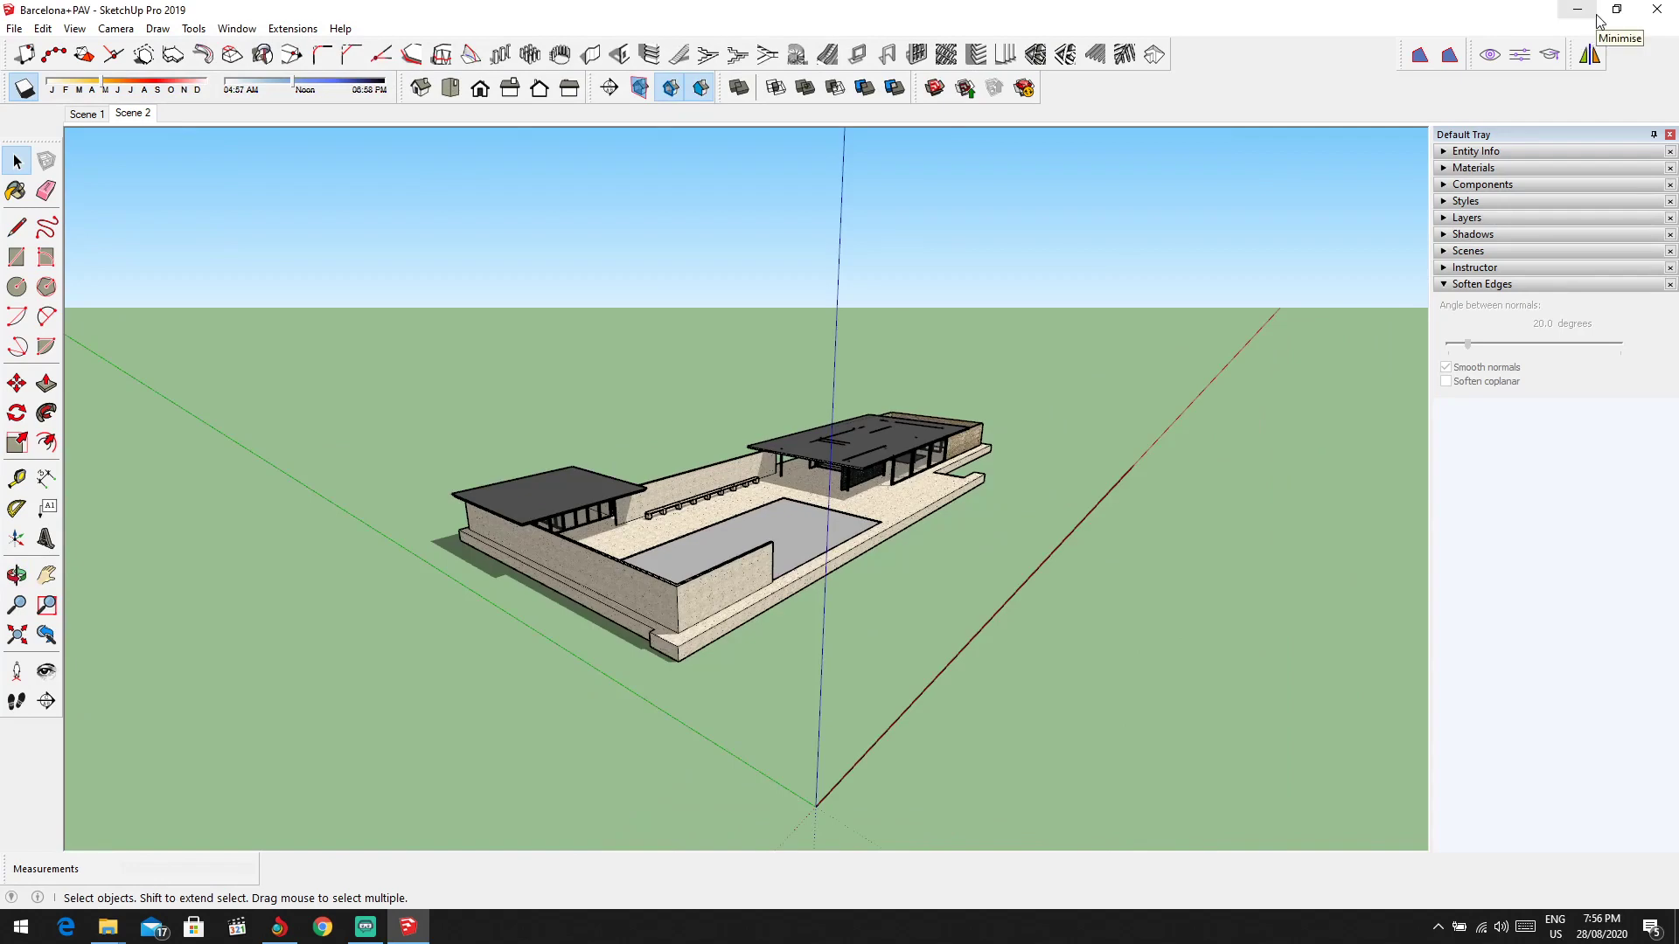
click(1595, 14)
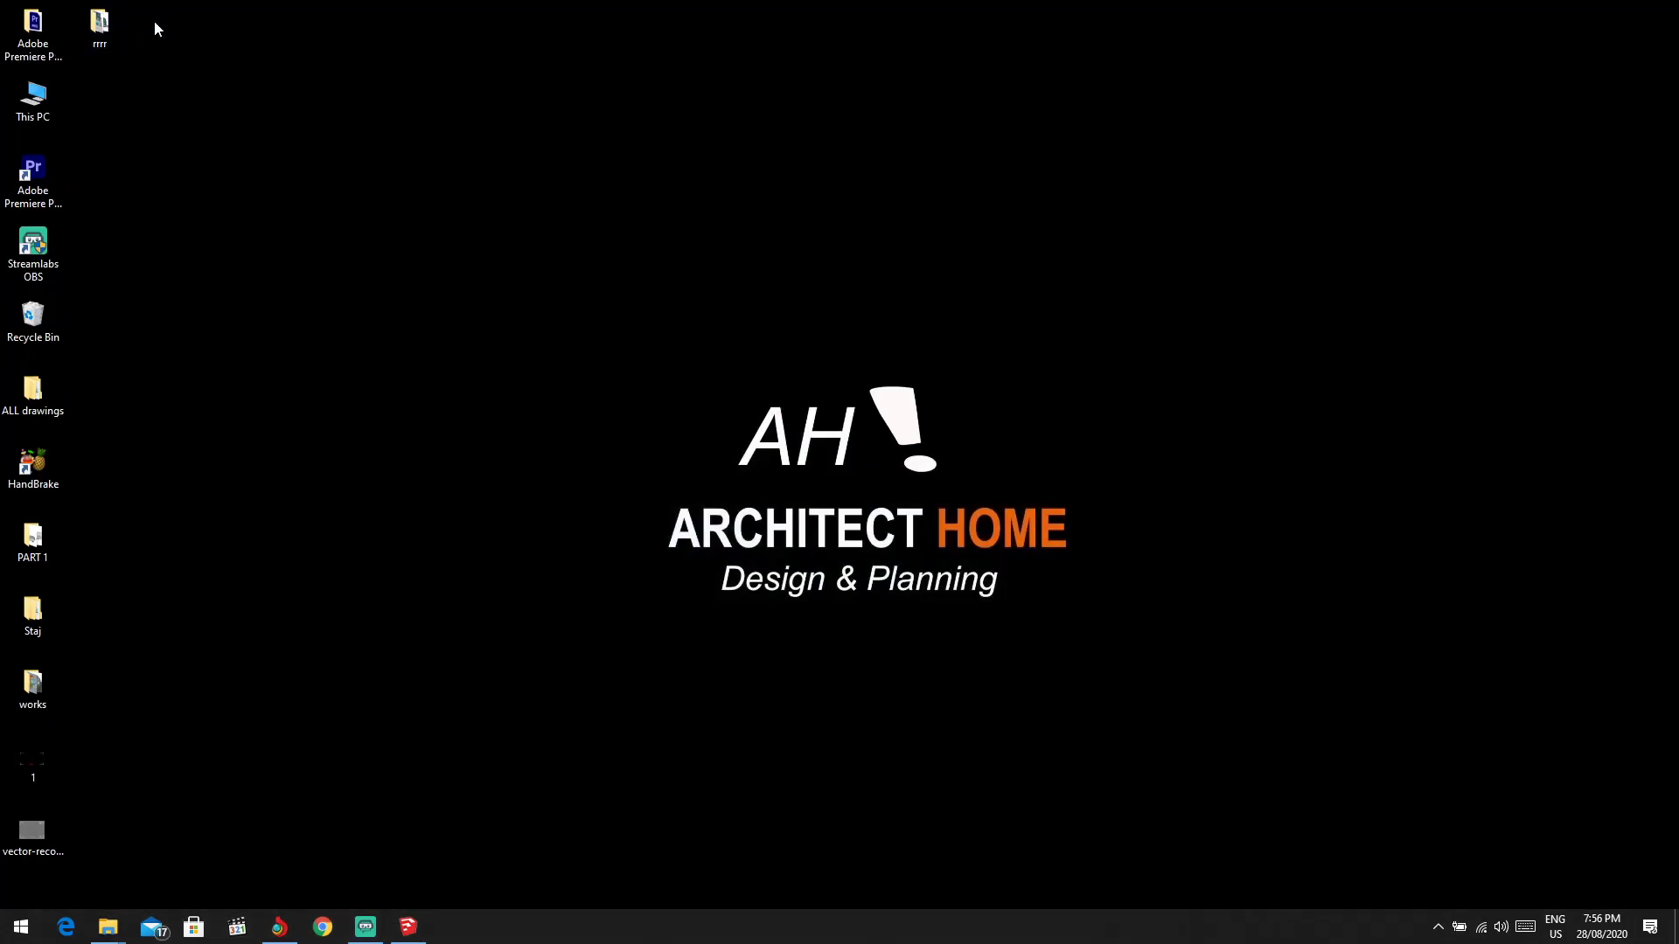
double_click(687, 333)
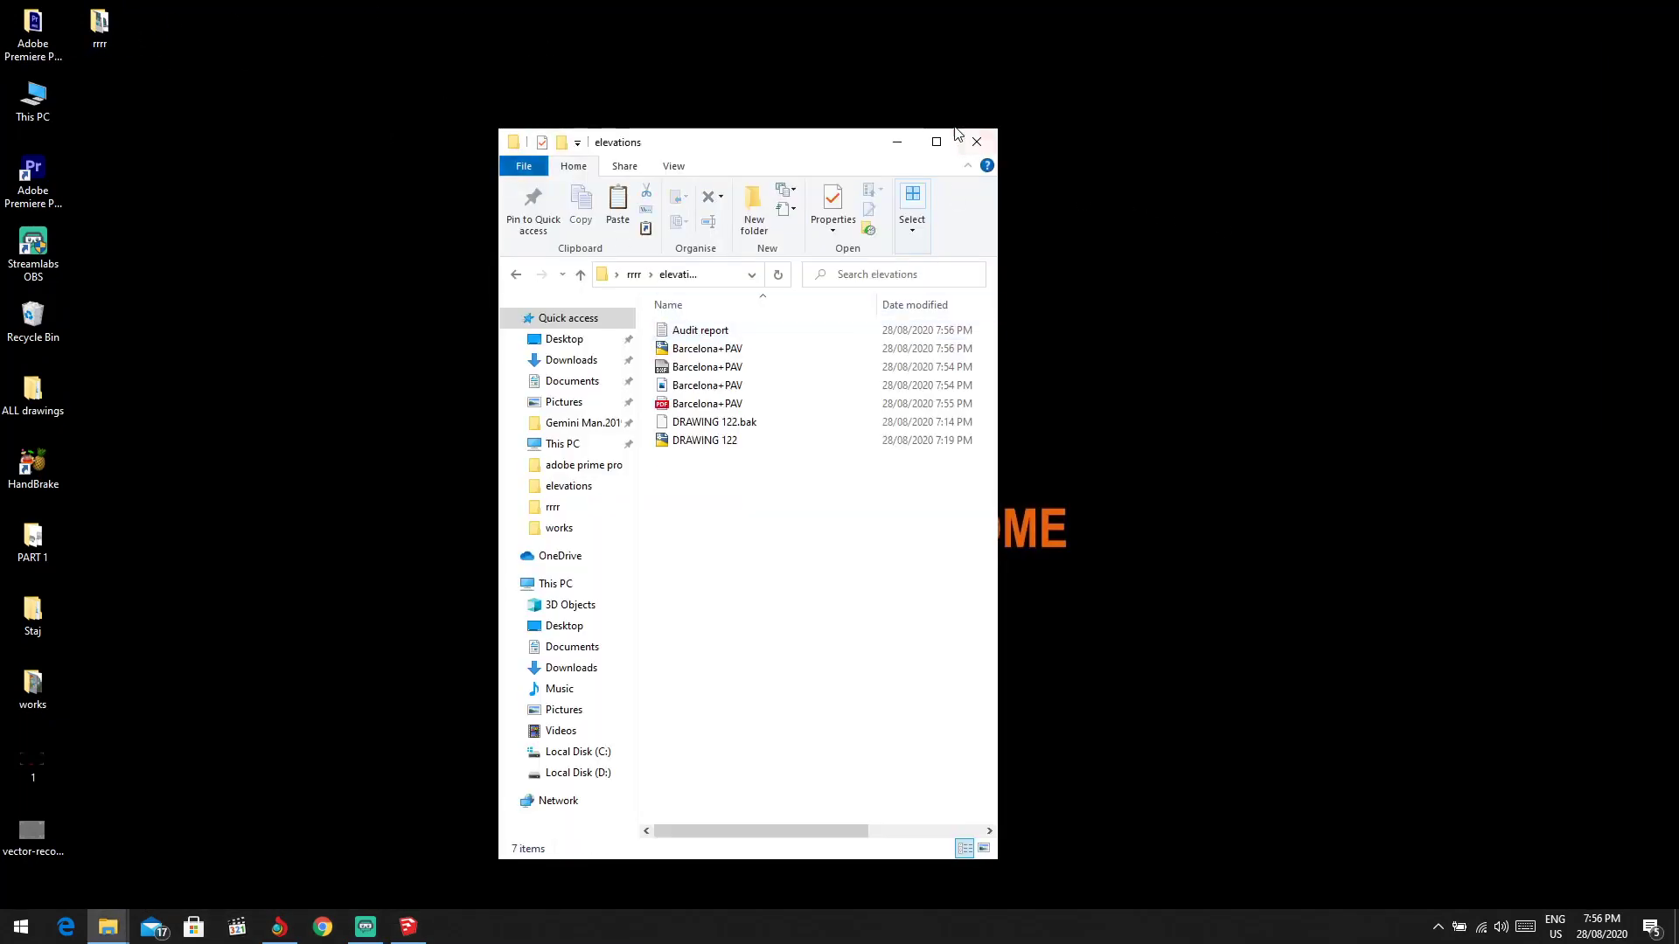
double_click(957, 135)
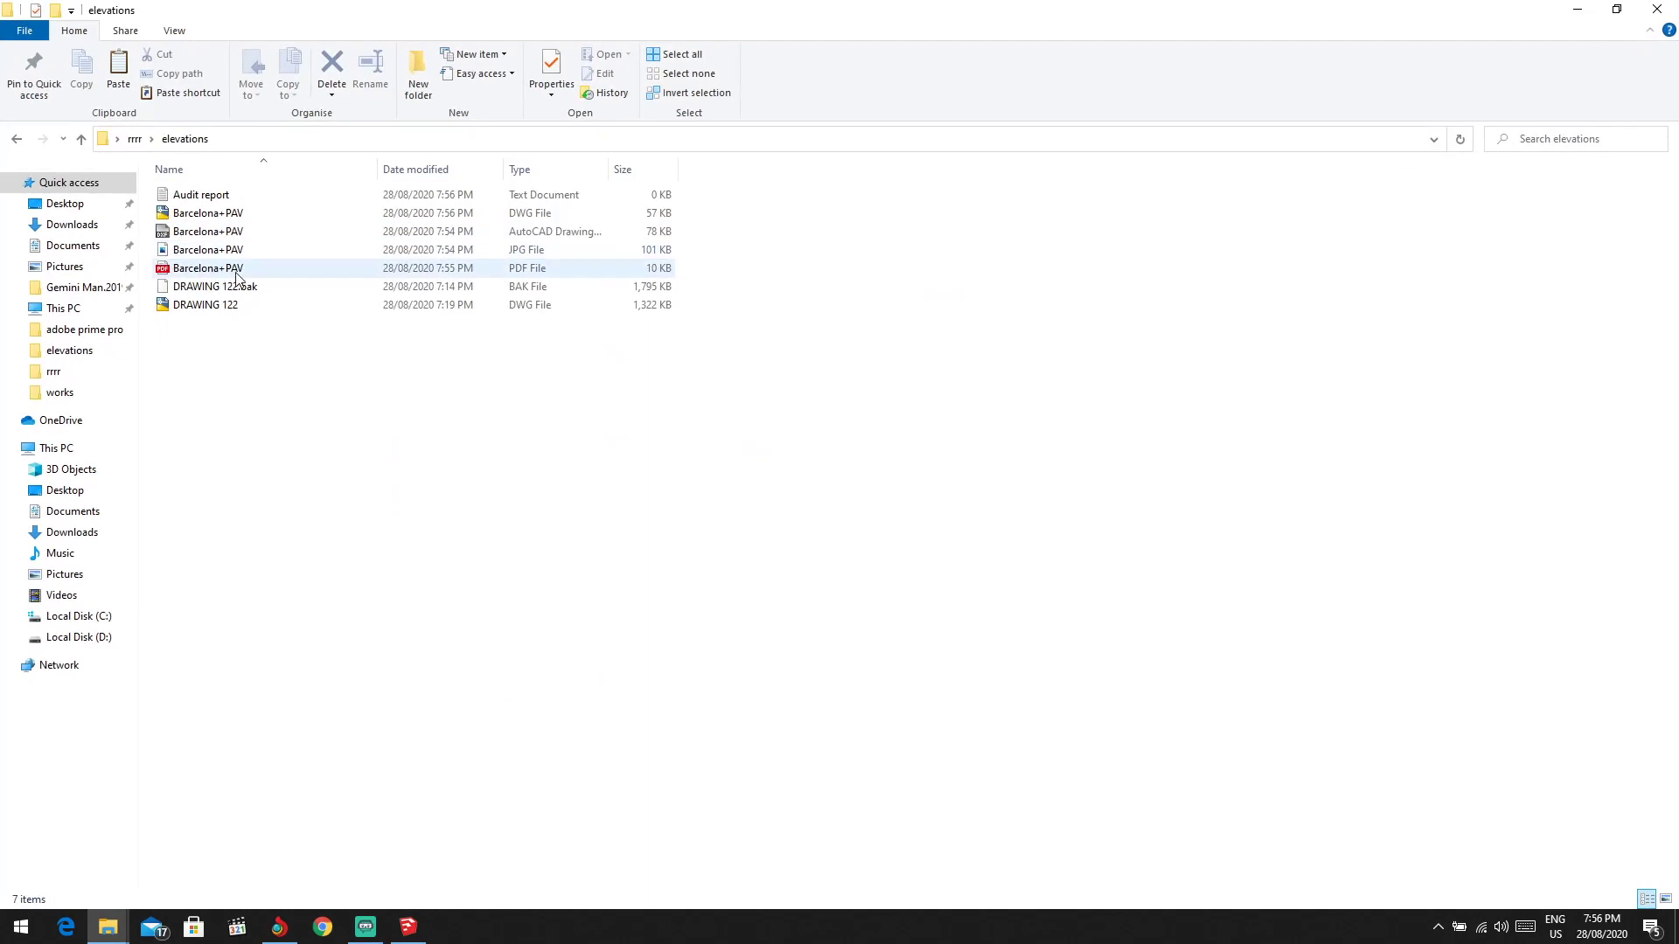
Step: Open the exported Barcelona+PAV JPG and PDF files in turn and examine the back elevation and the top view
double_click(214, 250)
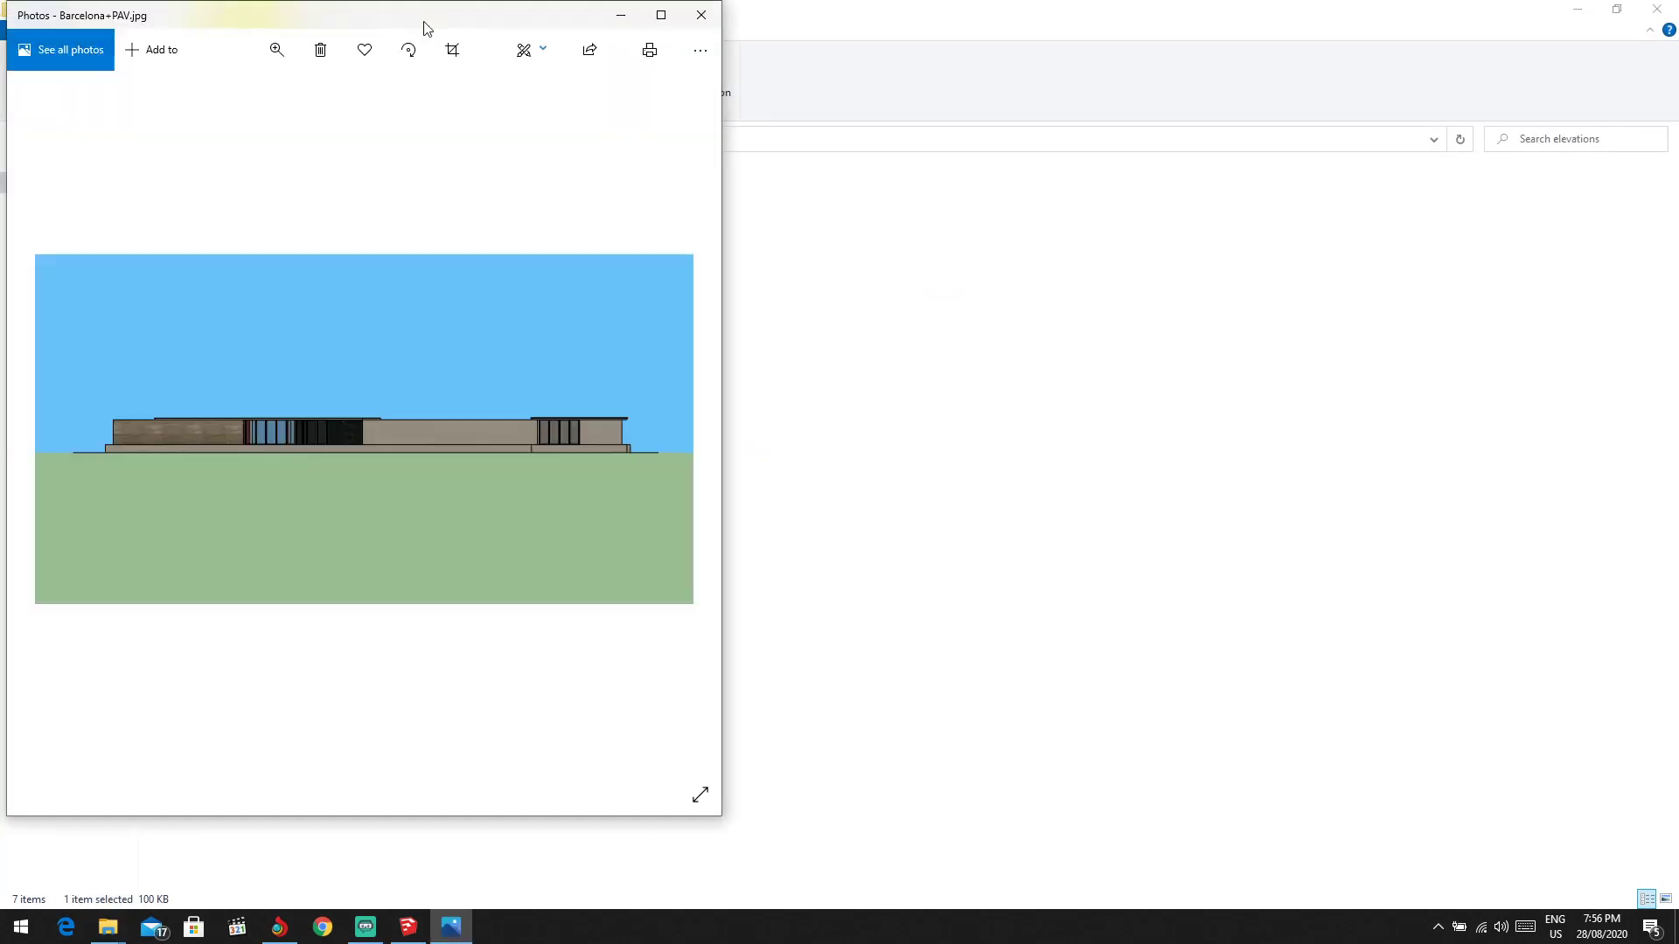
drag(424, 26, 629, 56)
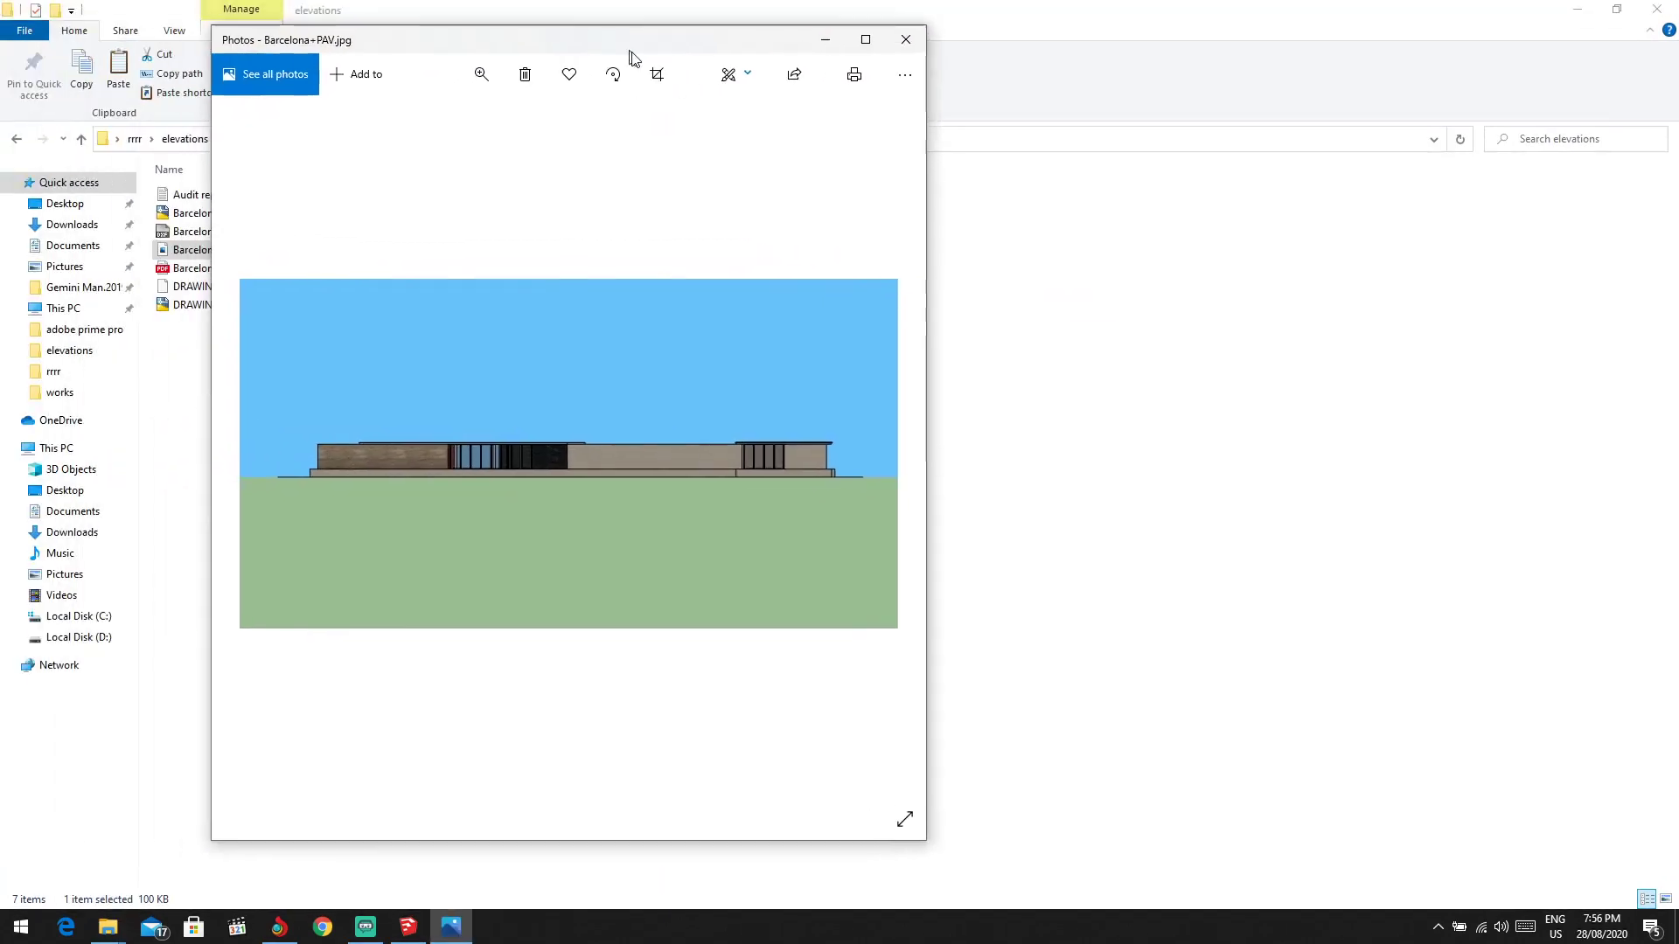
double_click(861, 45)
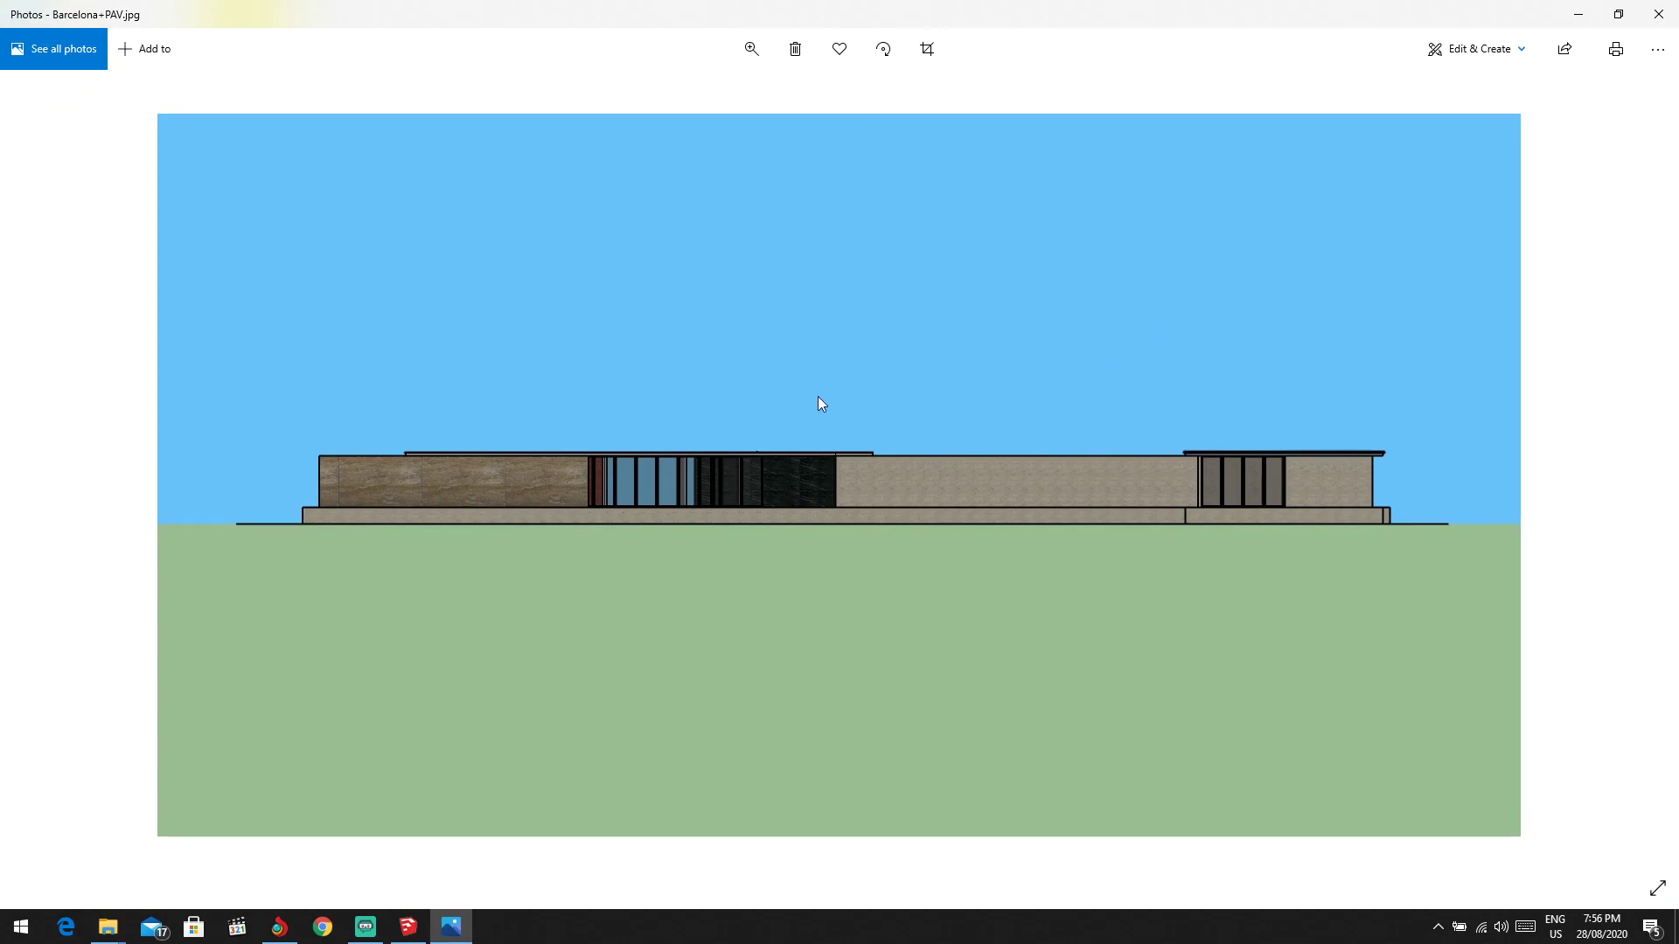
click(1578, 14)
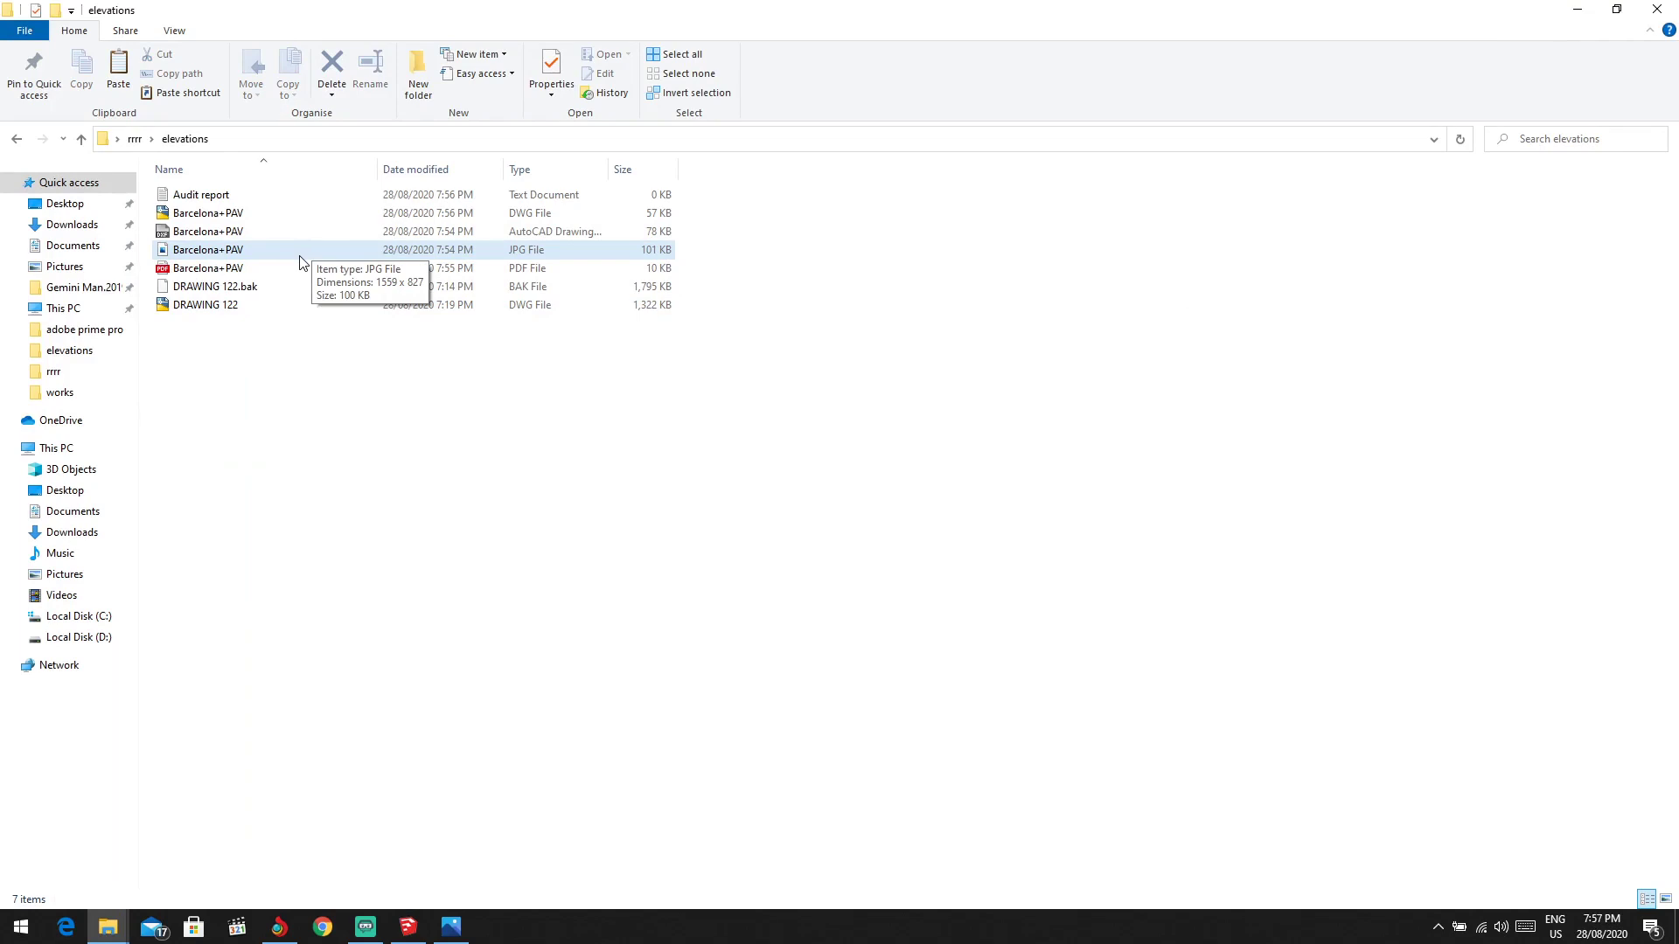
double_click(210, 270)
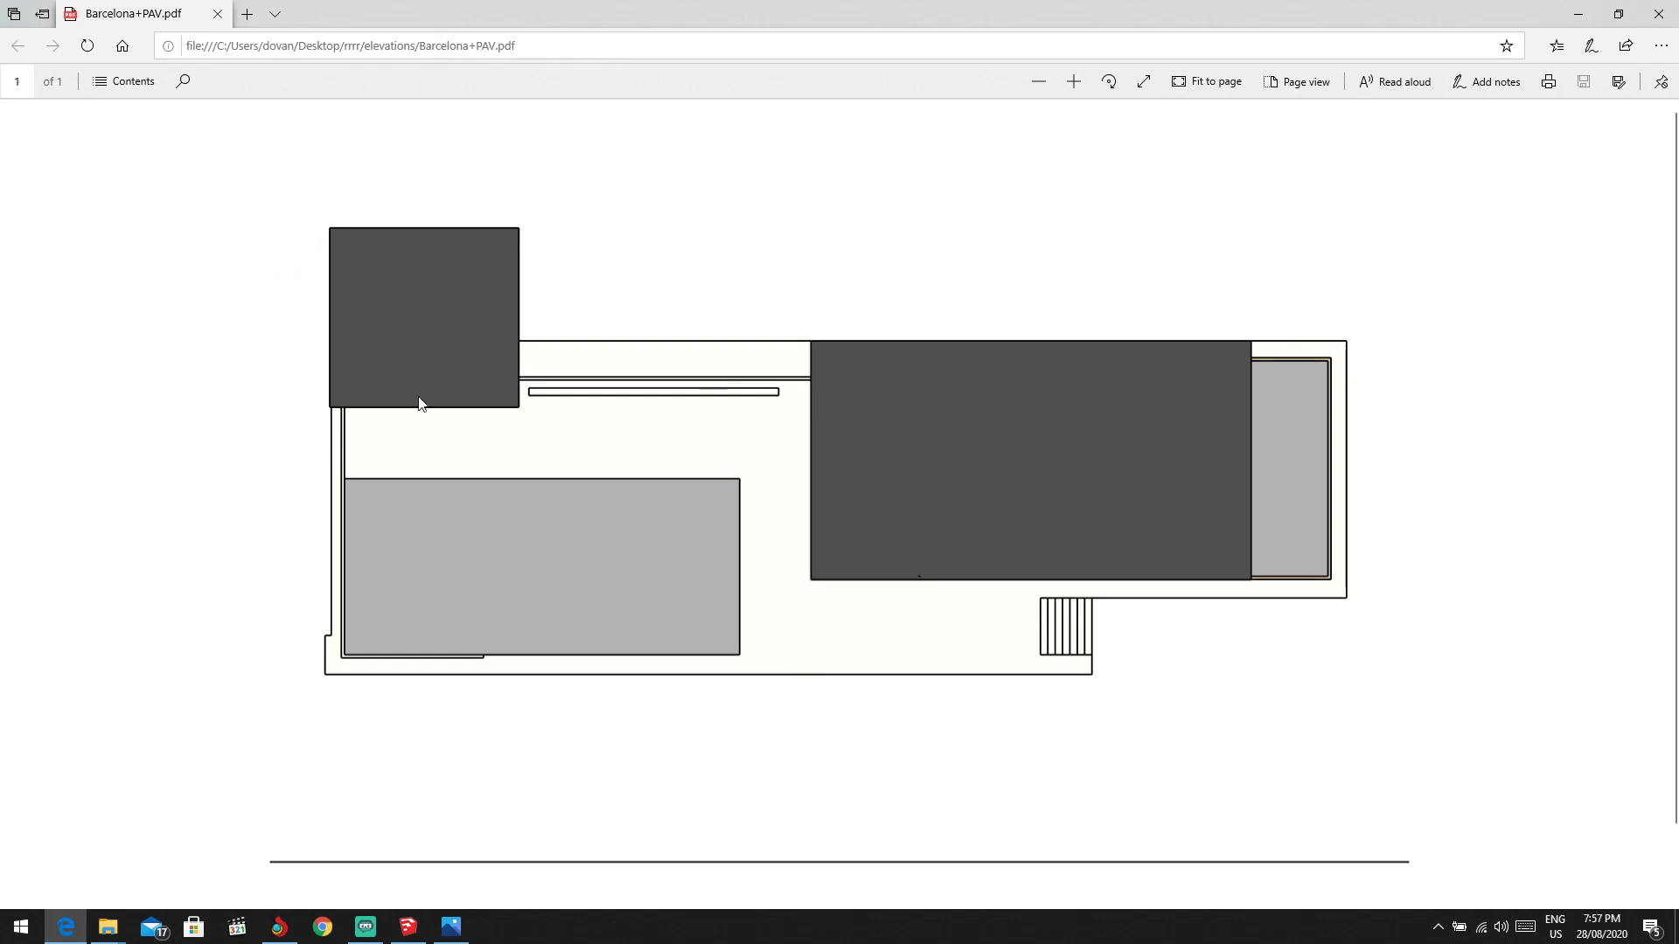
click(1592, 18)
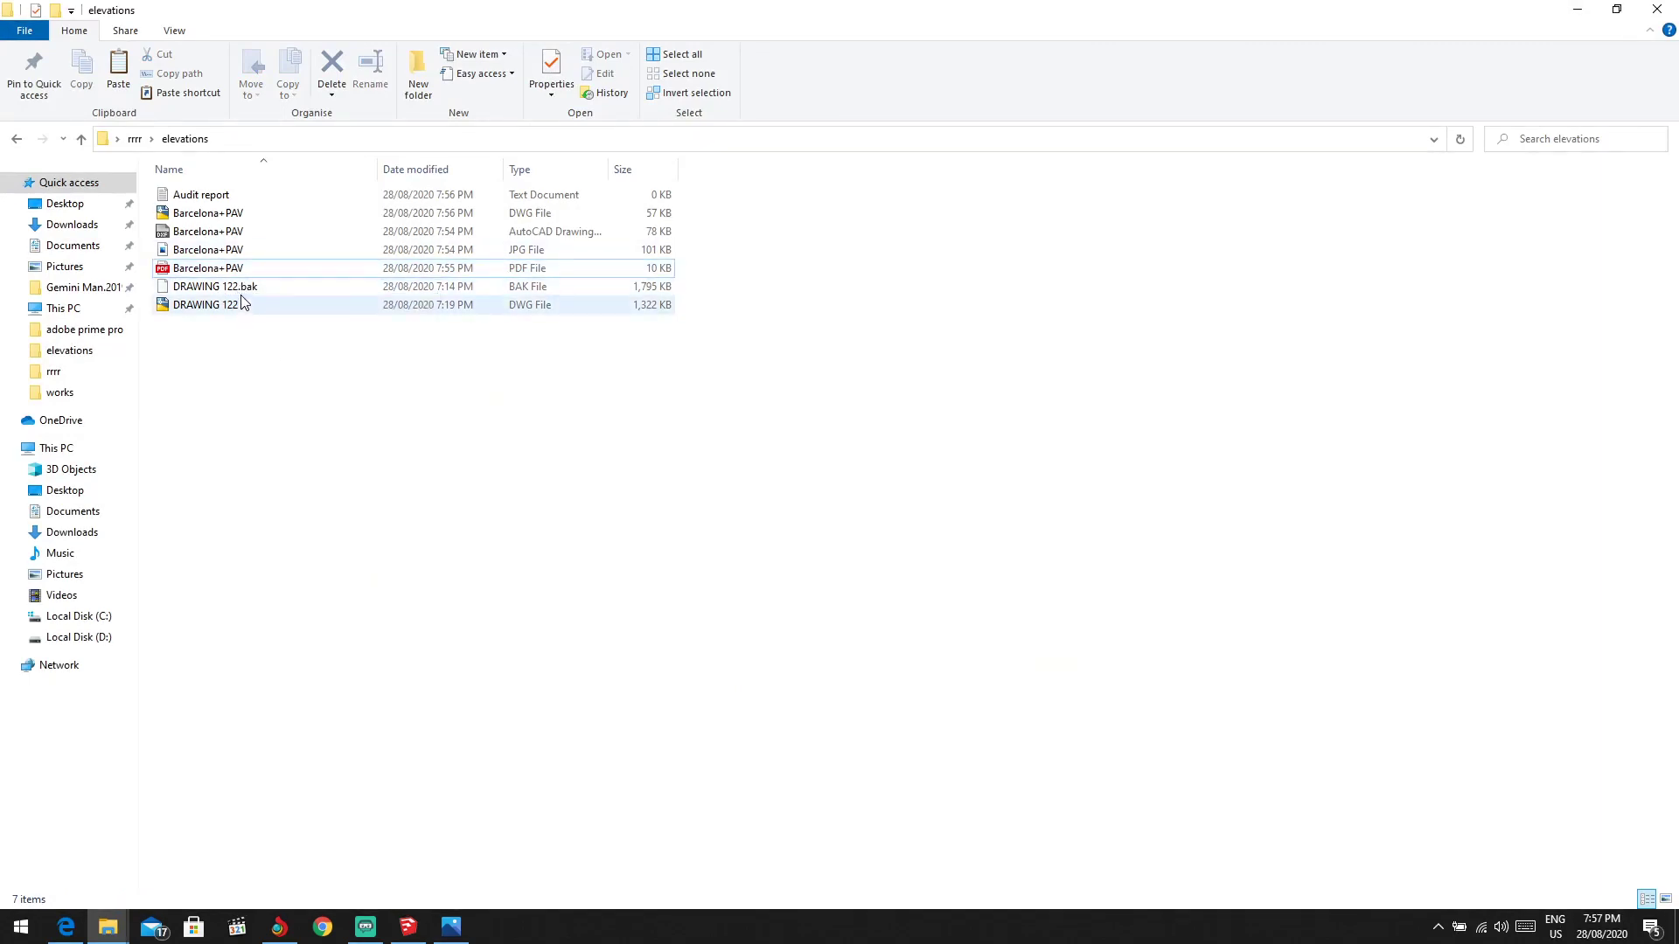
Step: Open the exported Barcelona+PAV DWG file in AutoCAD, and switch back to SketchUp to view the pavilion from above
double_click(236, 214)
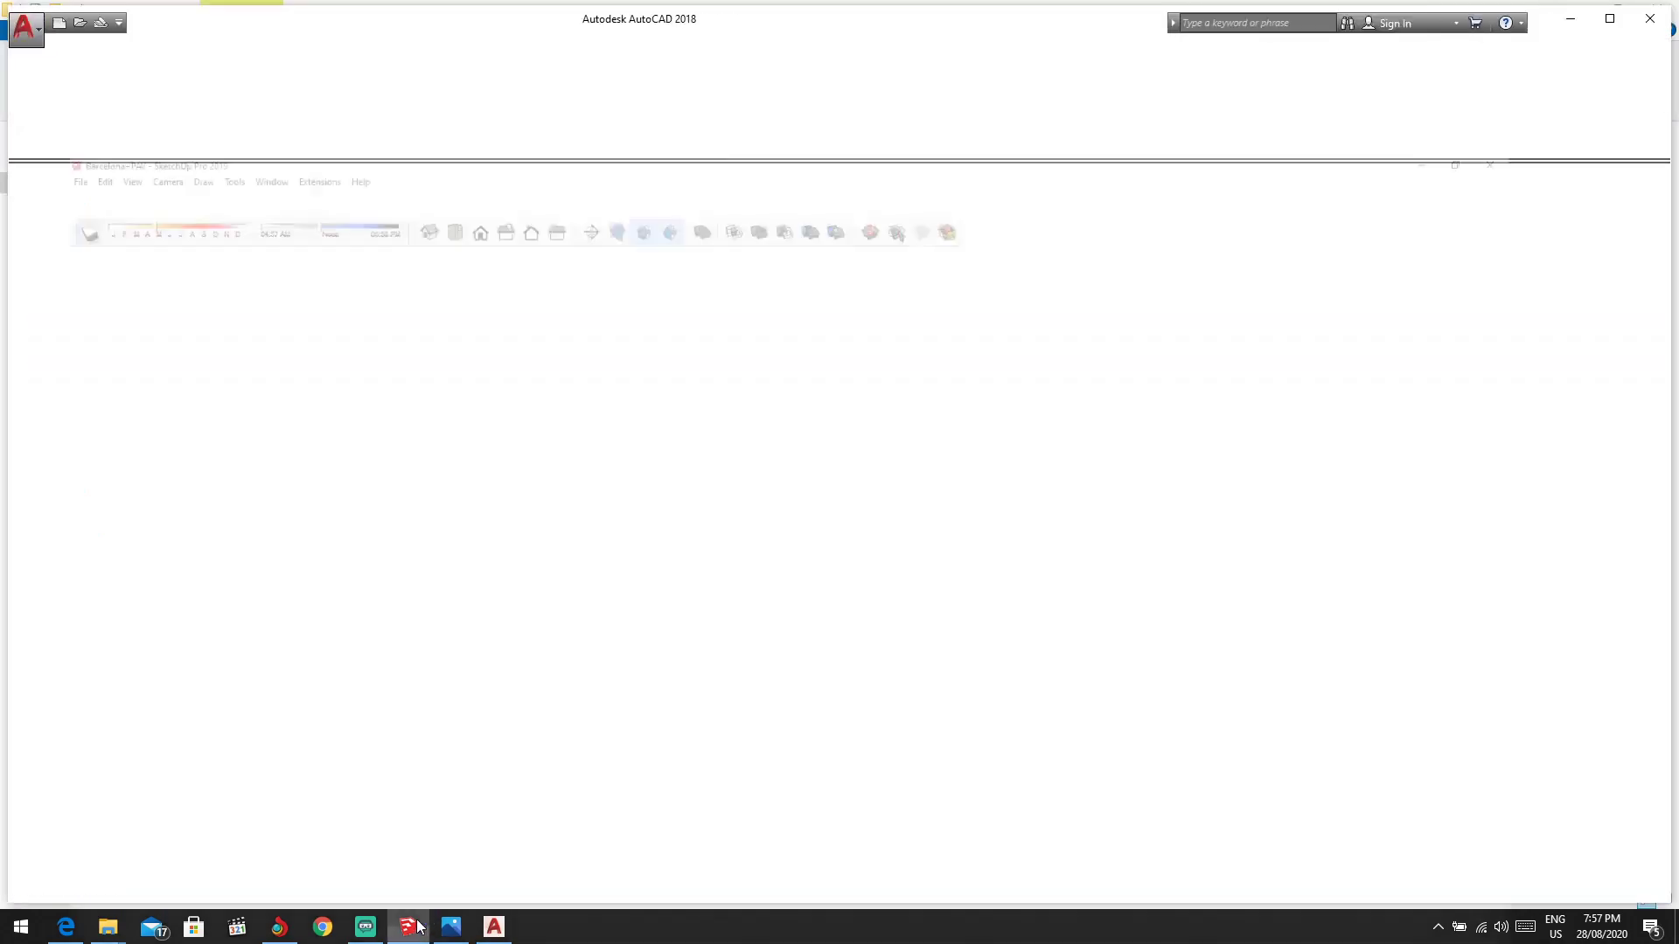
click(408, 927)
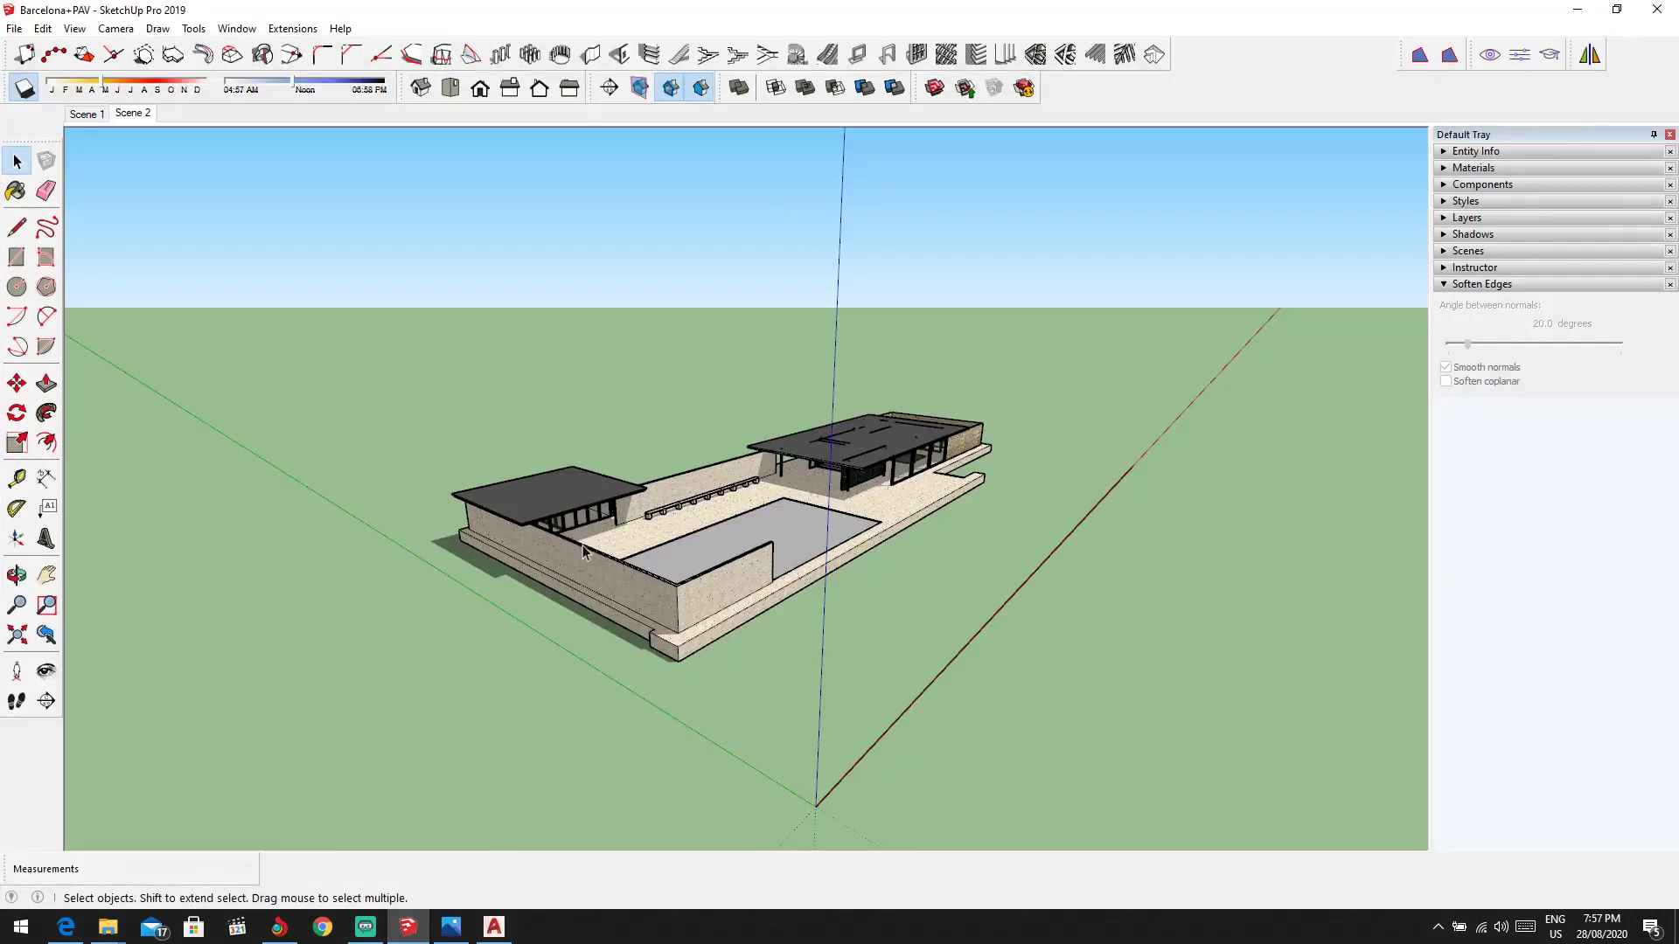
mouse_move(653, 506)
middle_down()
mouse_move(525, 655)
mouse_move(611, 521)
mouse_move(561, 476)
mouse_move(709, 338)
middle_up()
scroll(478, 682, up, 10)
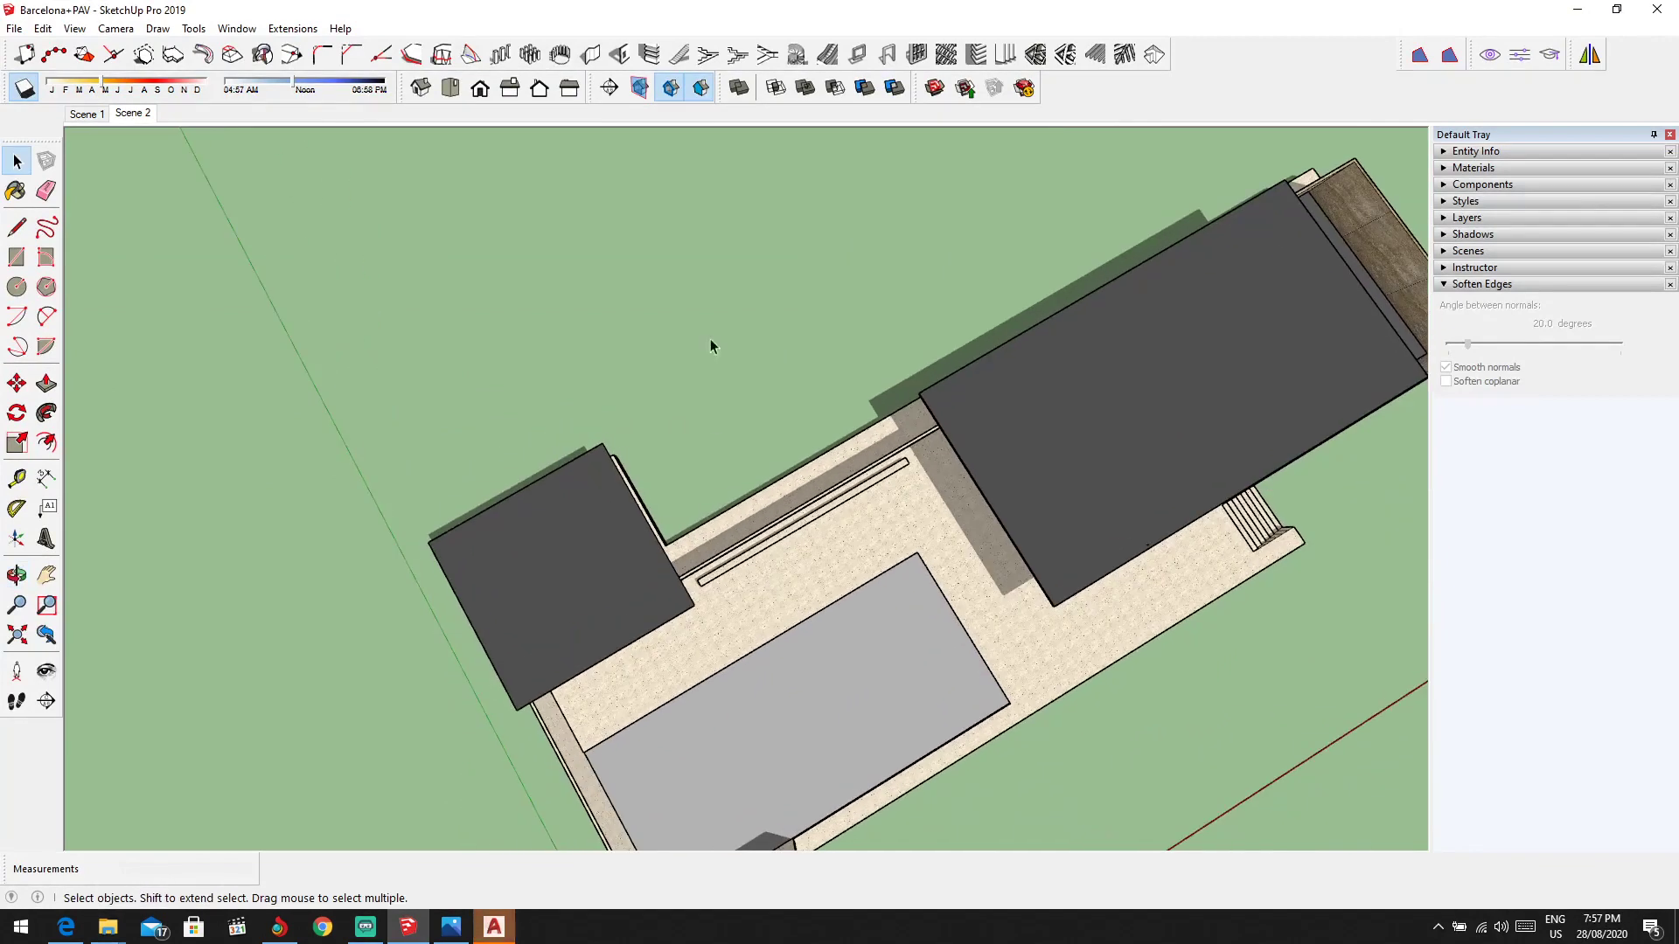
Step: Show the pavilion in top view with parallel projection
click(450, 88)
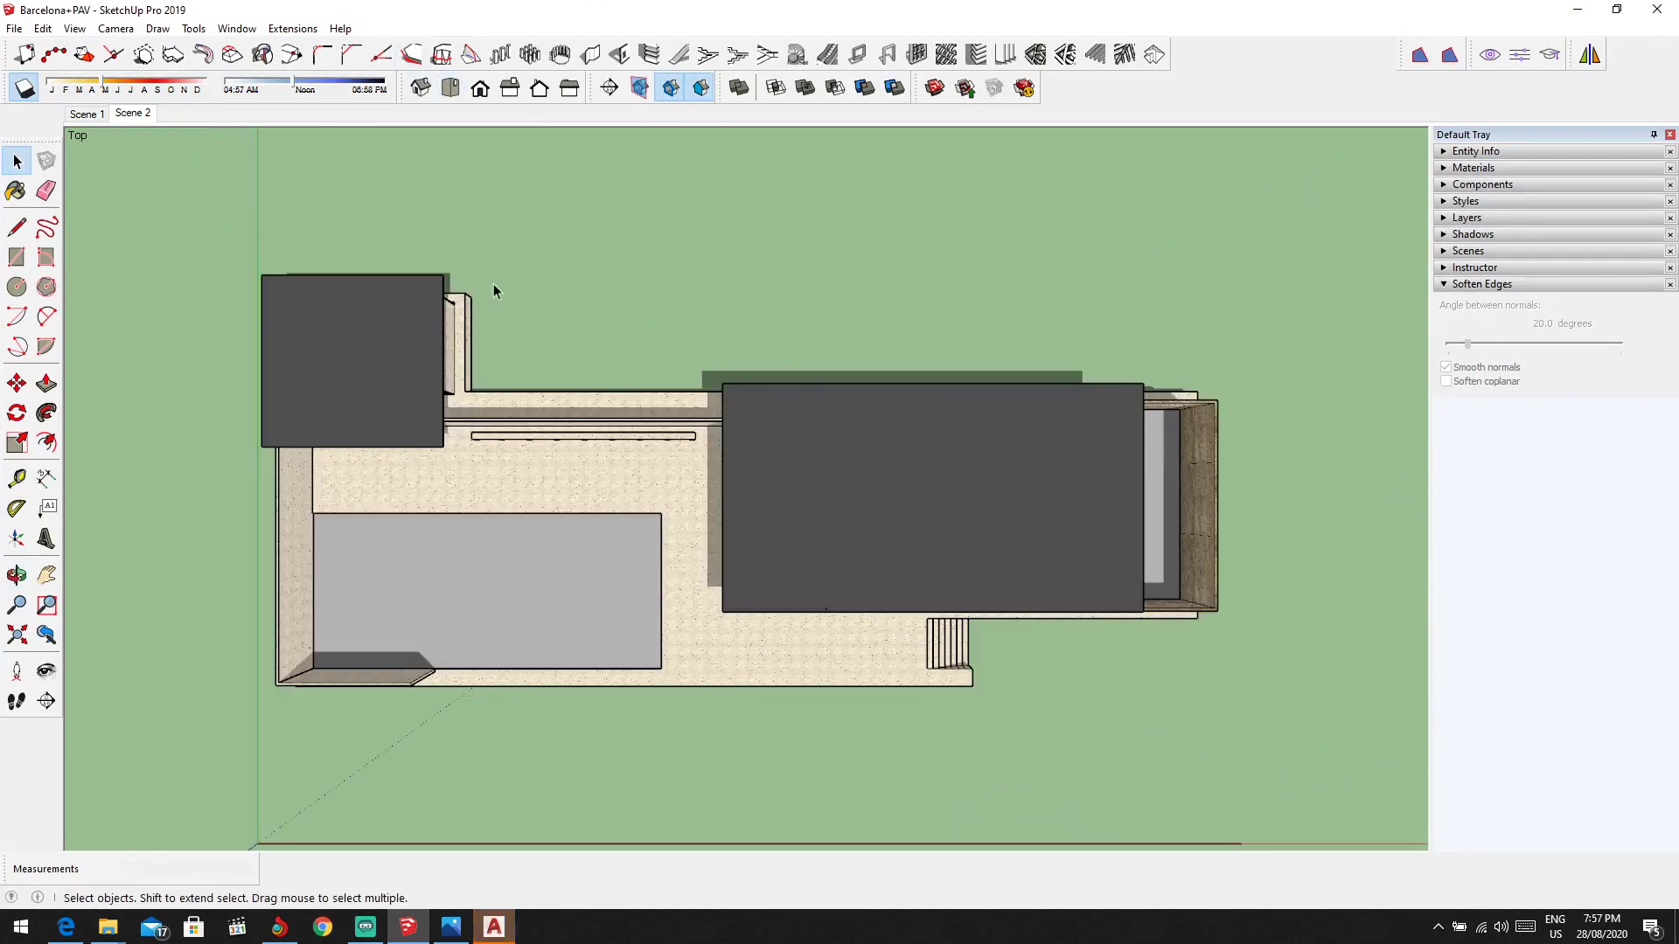
click(116, 28)
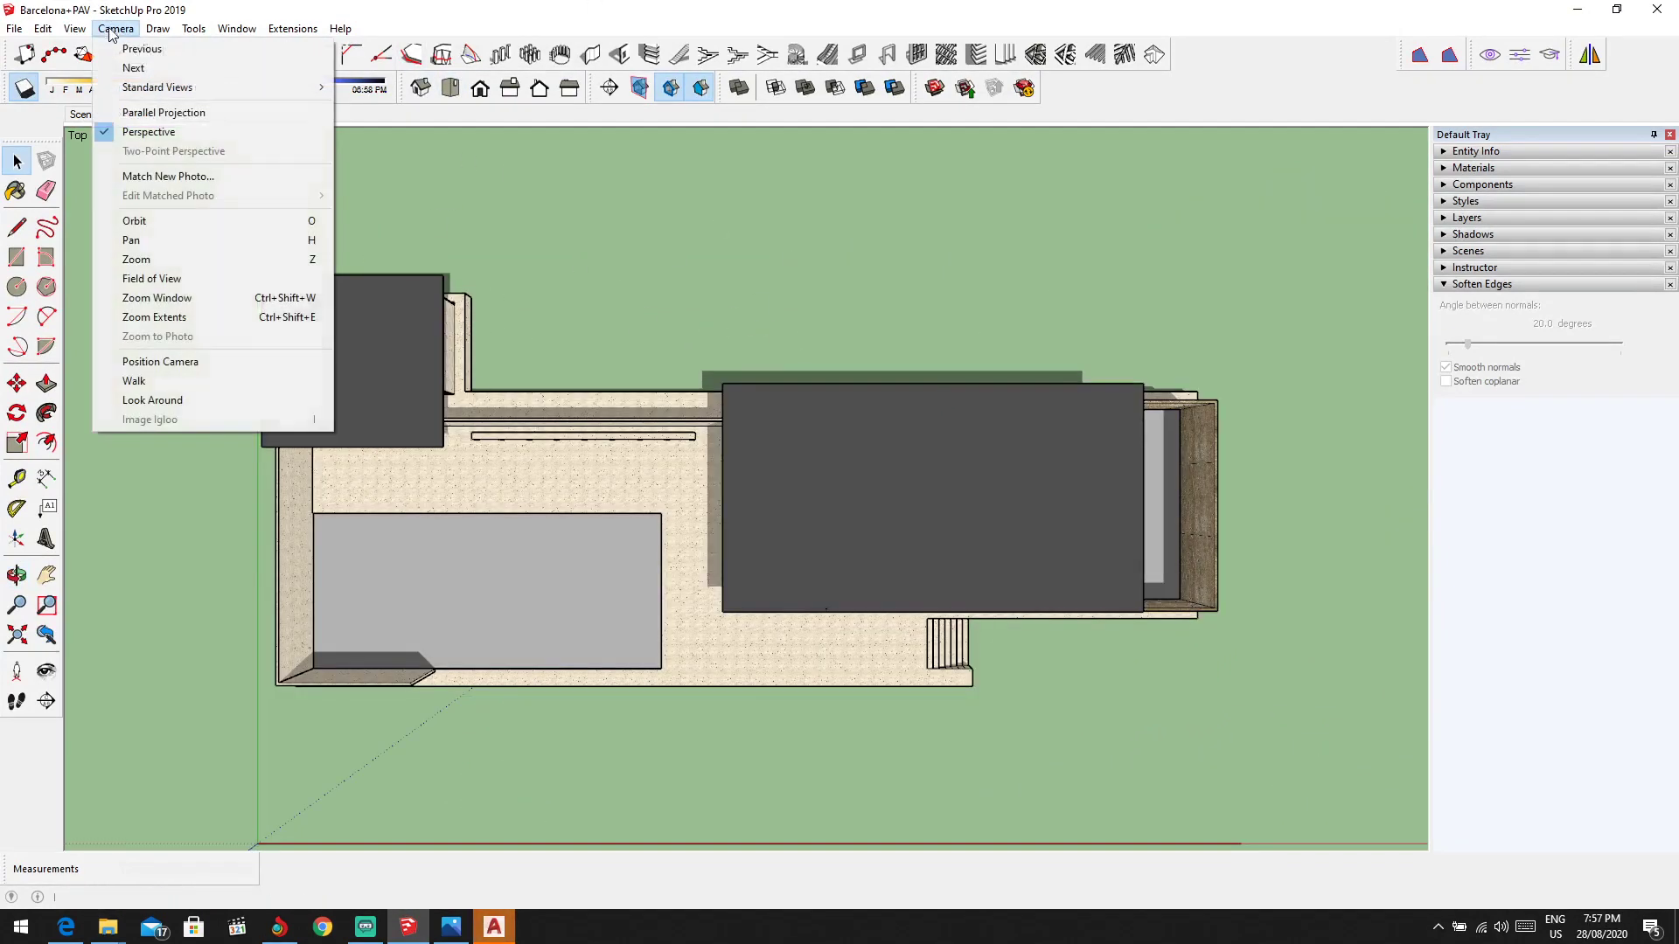
click(175, 117)
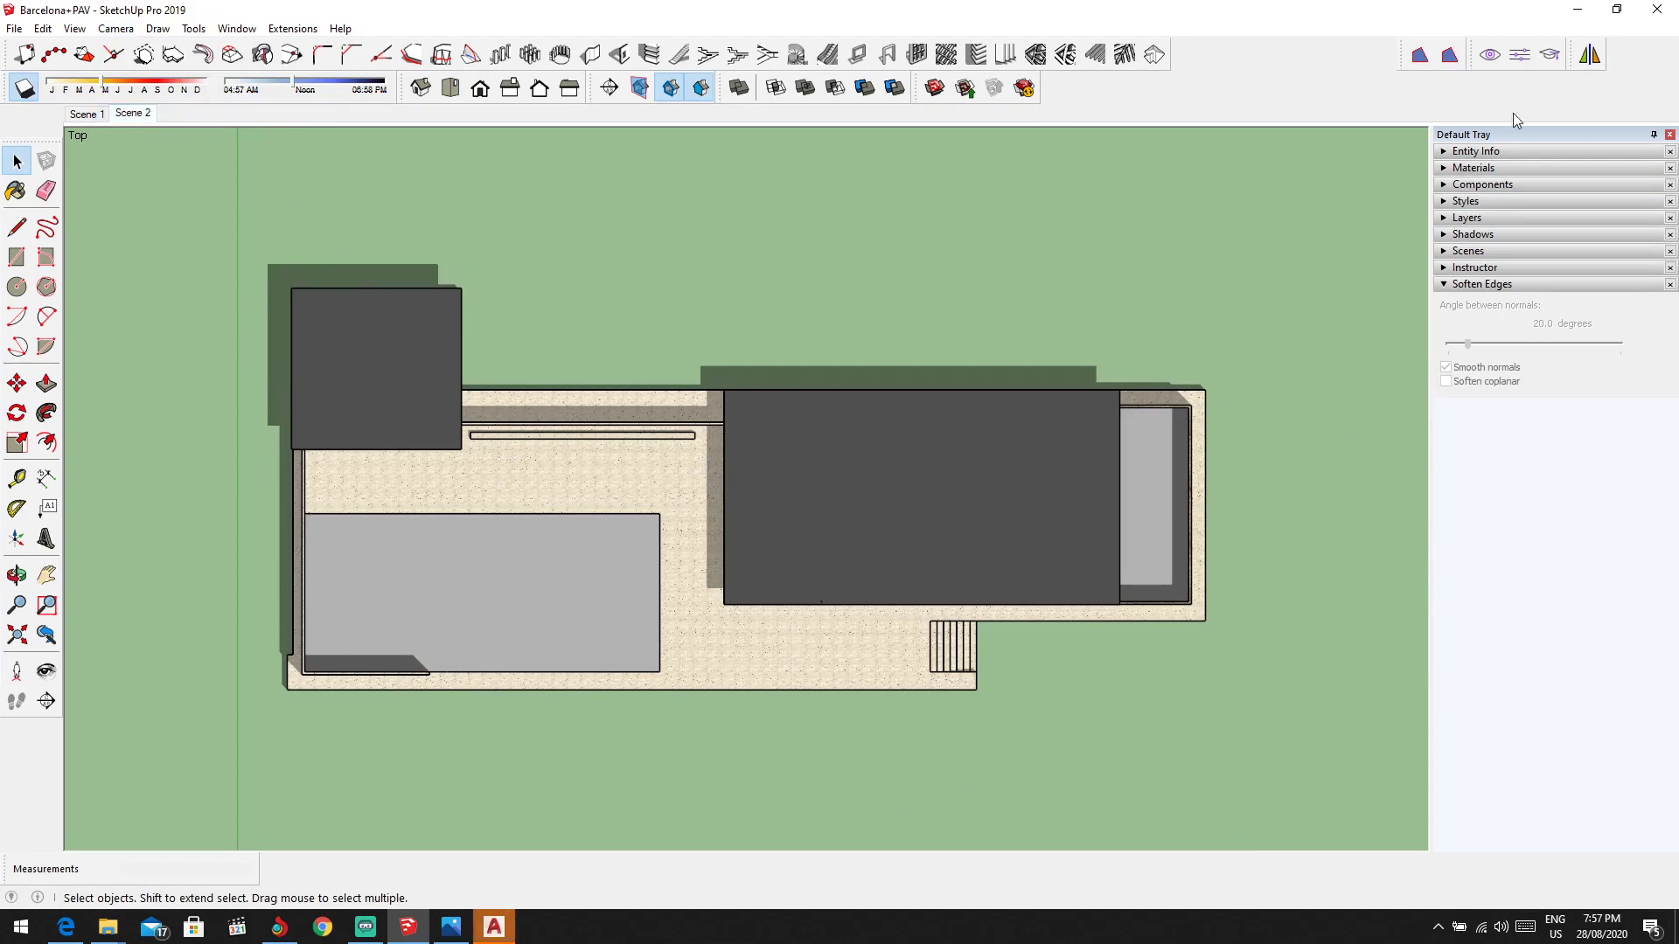
Step: Switch to AutoCAD and examine the linework of the exported Barcelona+PAV perspective drawing, both close up and as a whole
click(494, 926)
click(770, 518)
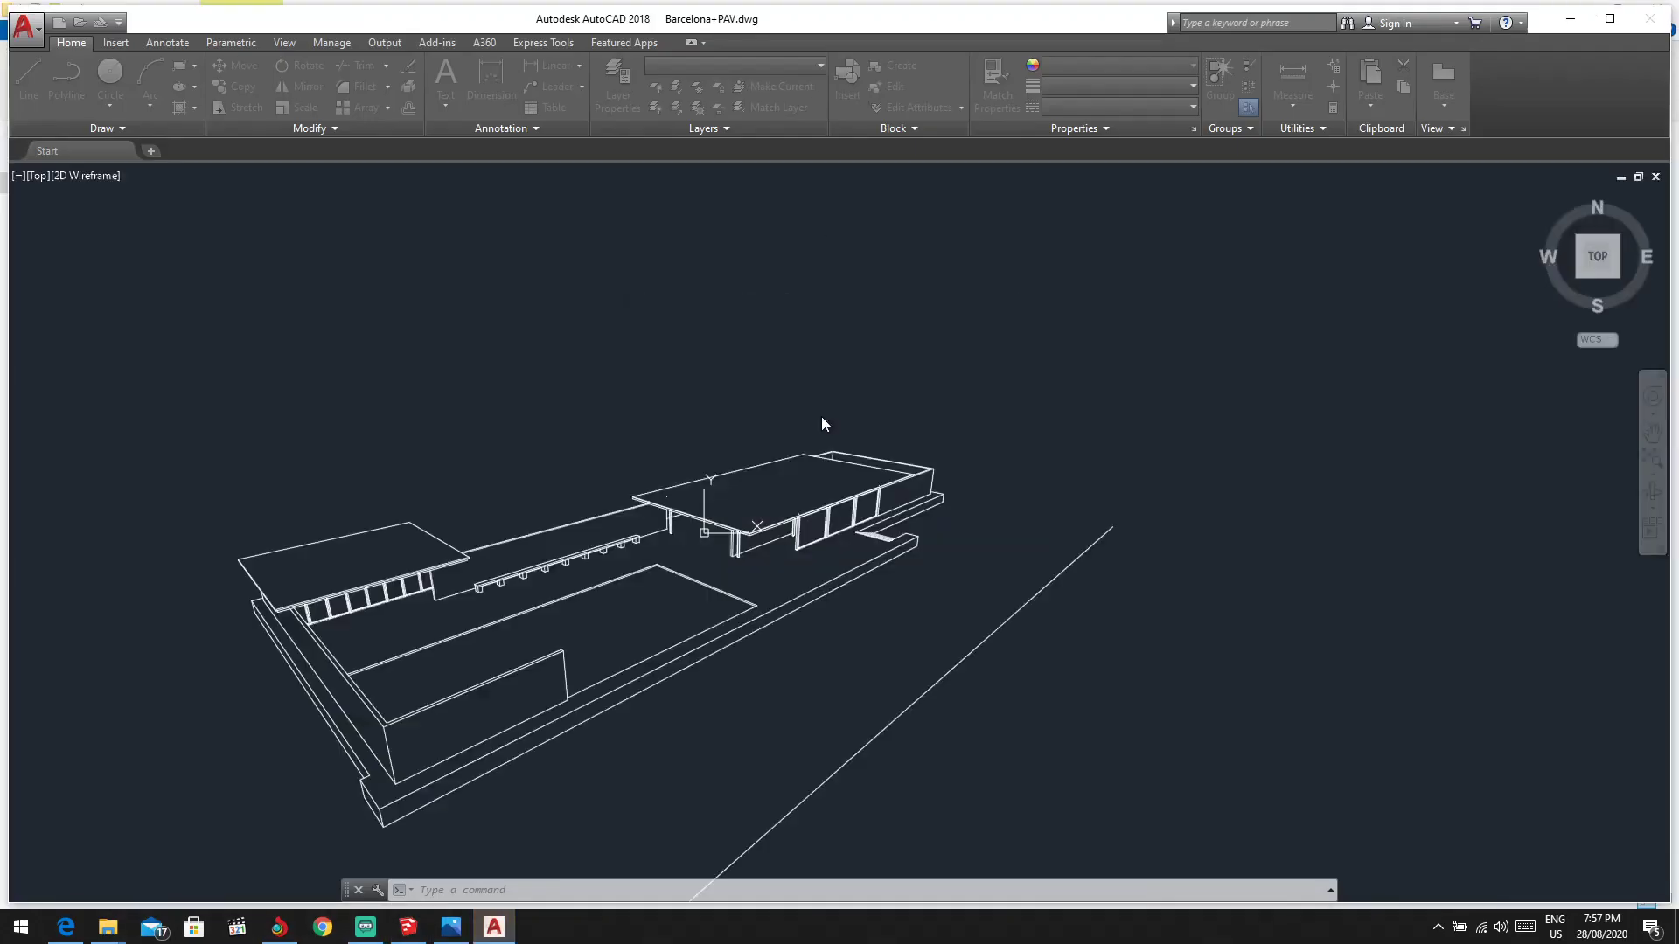
scroll(611, 562, up, 3)
scroll(659, 525, down, 2)
scroll(659, 525, up, 1)
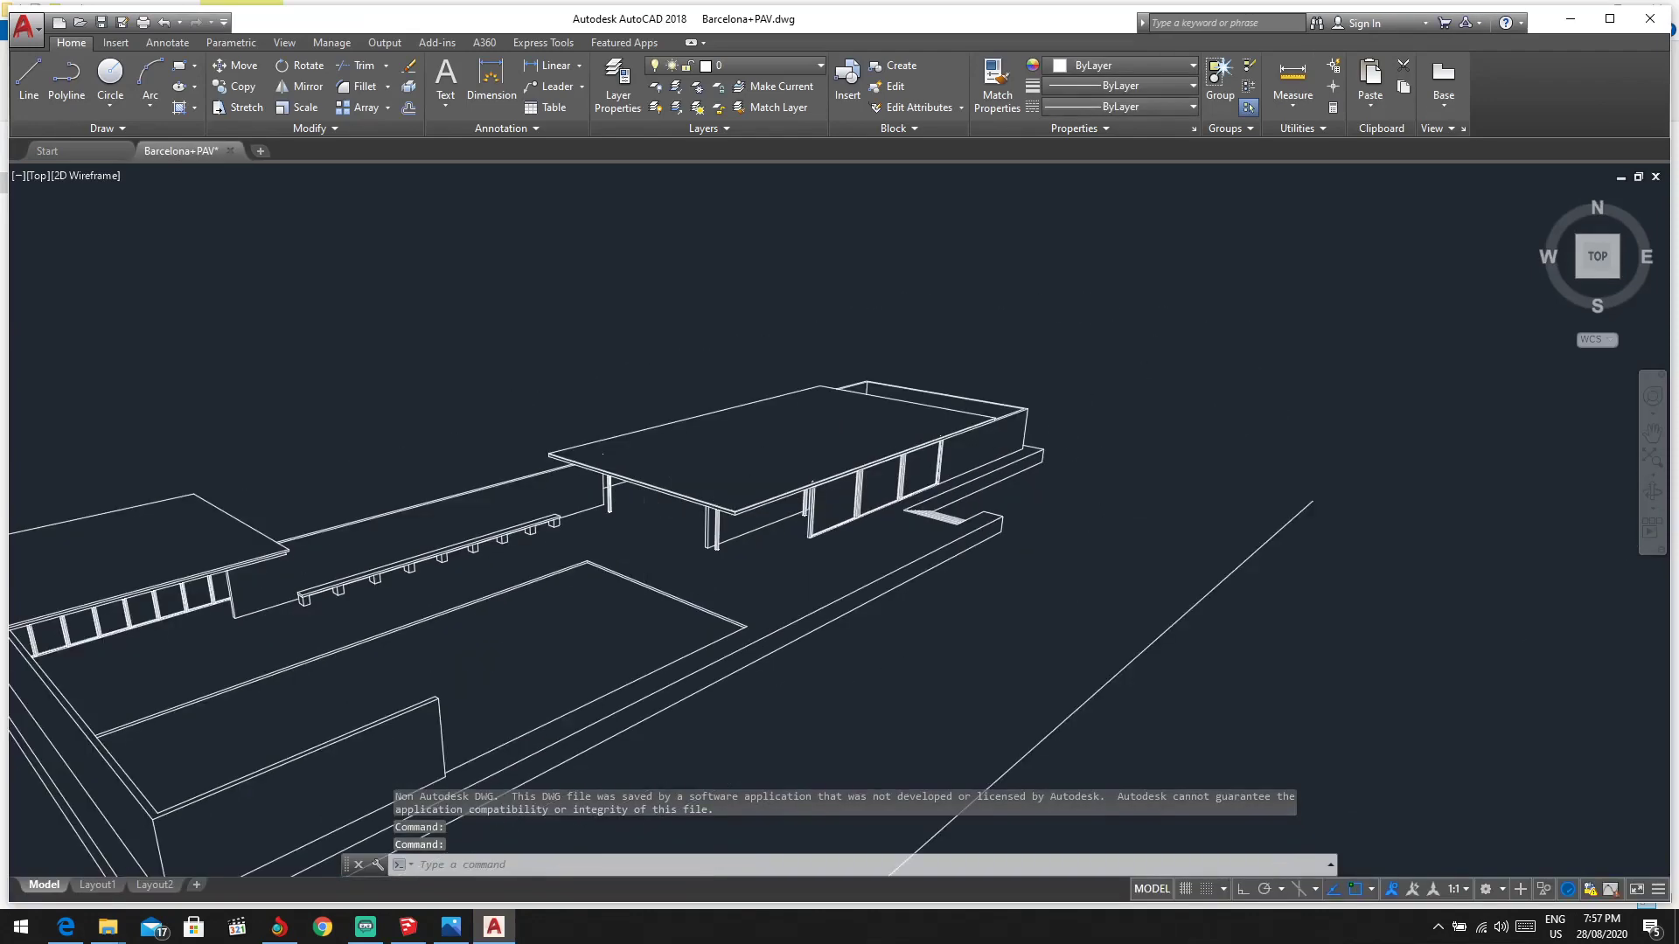
scroll(661, 492, down, 2)
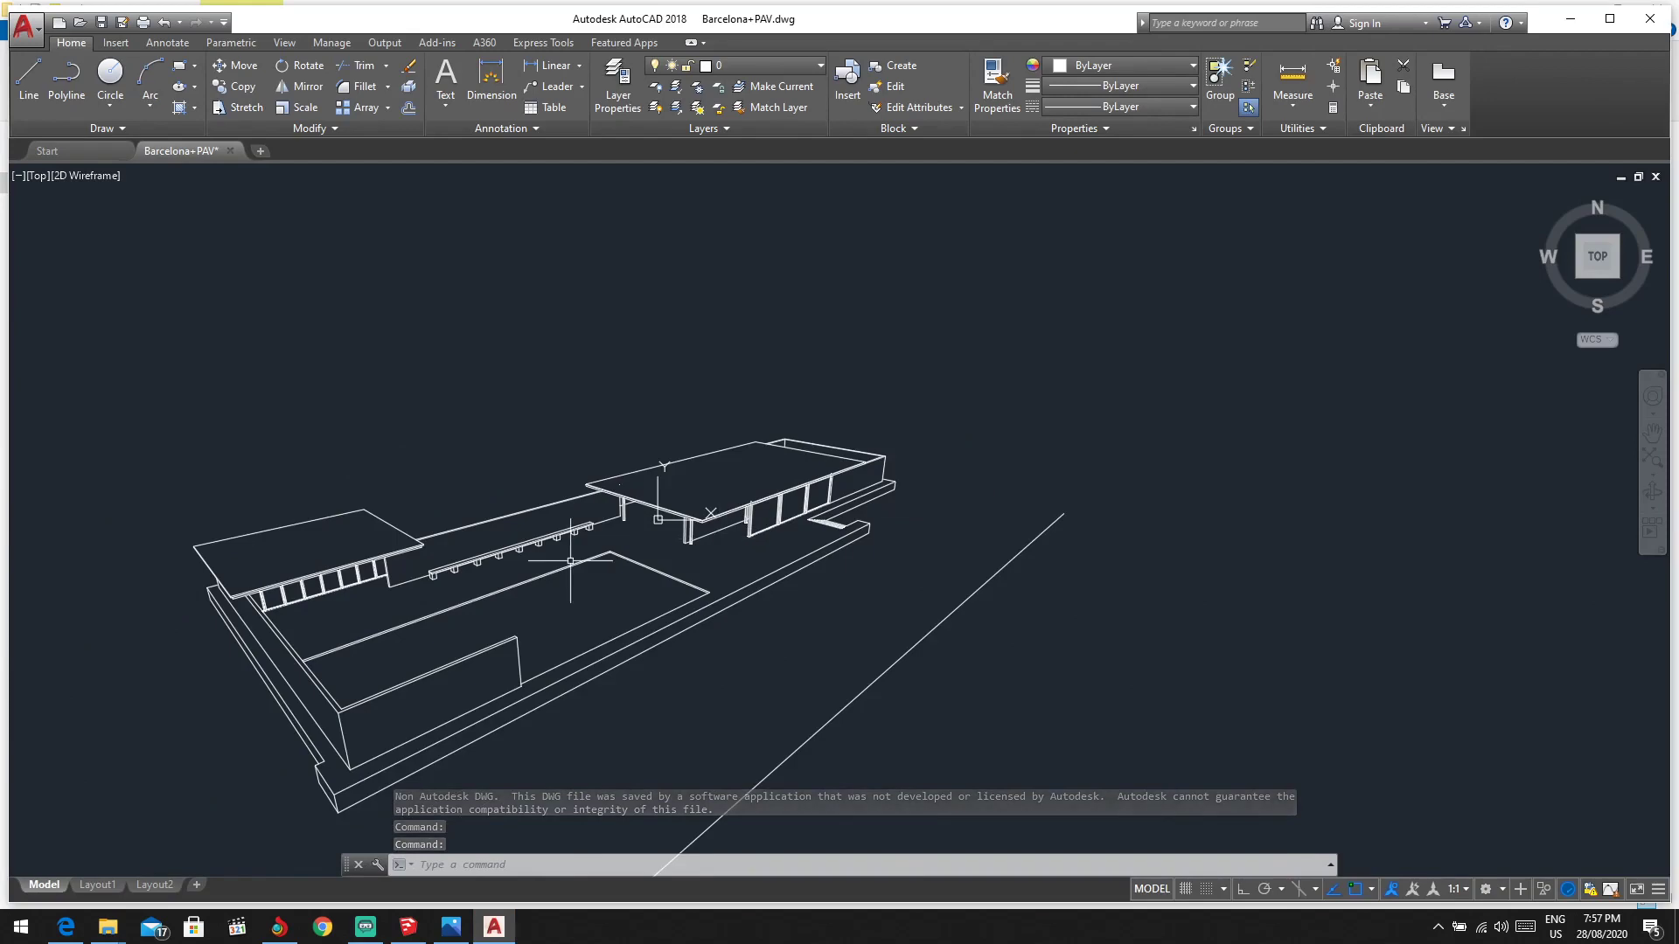
scroll(662, 491, down, 1)
middle_drag(661, 491, 749, 404)
scroll(852, 359, up, 5)
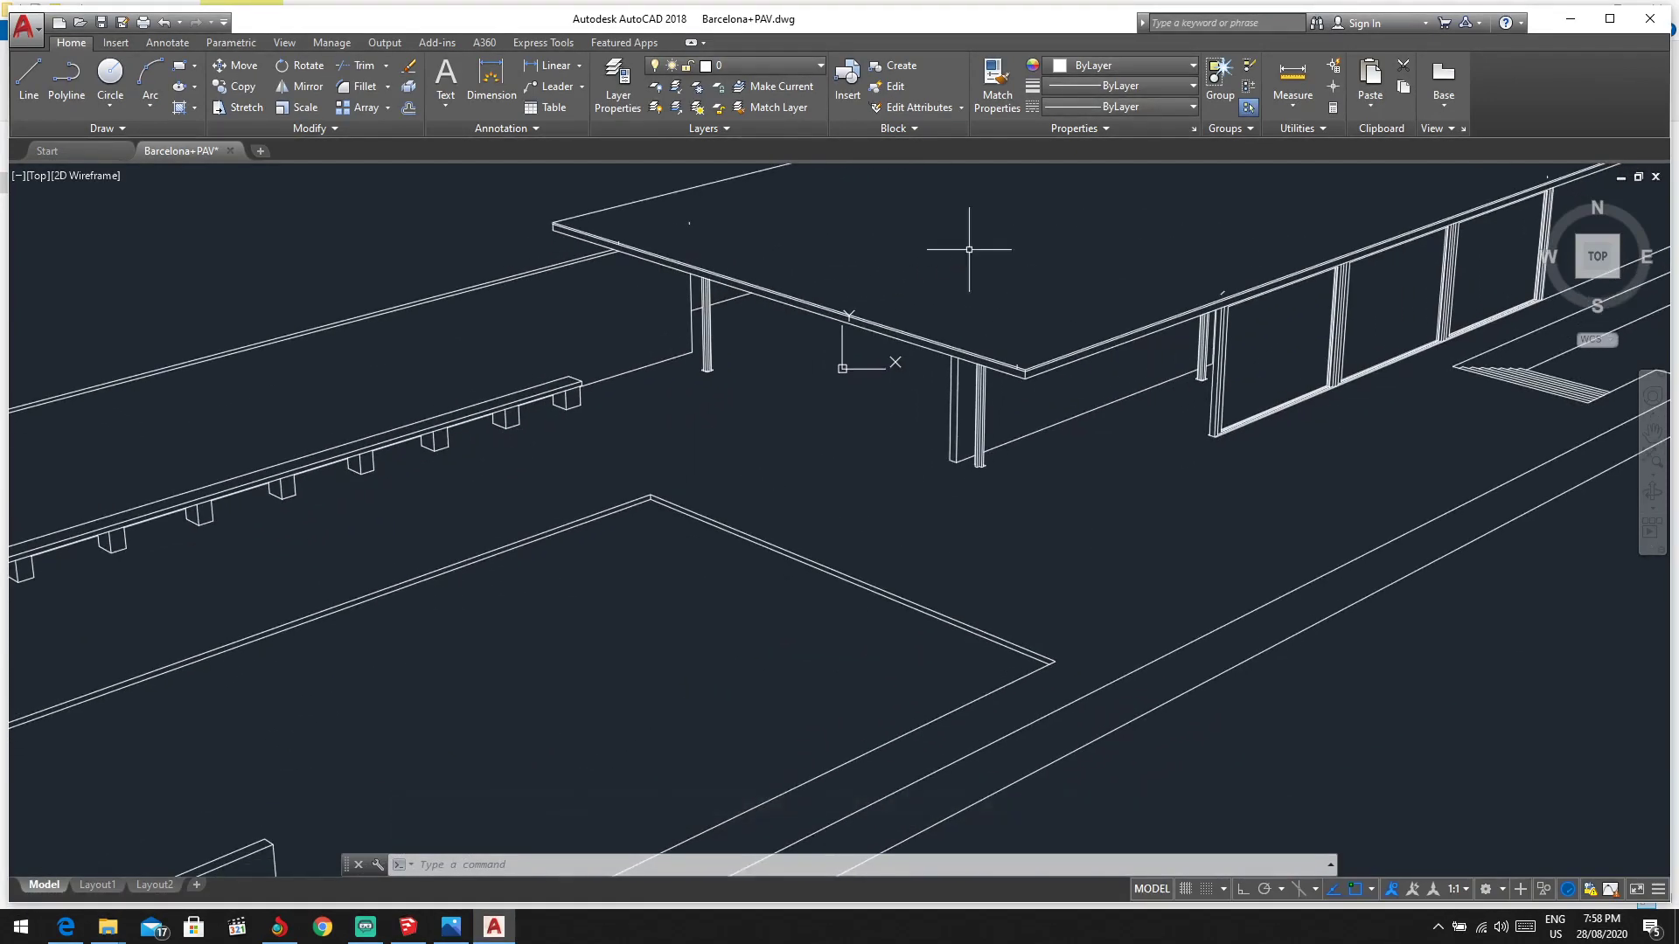
scroll(846, 369, down, 2)
scroll(1004, 270, down, 1)
scroll(555, 374, down, 1)
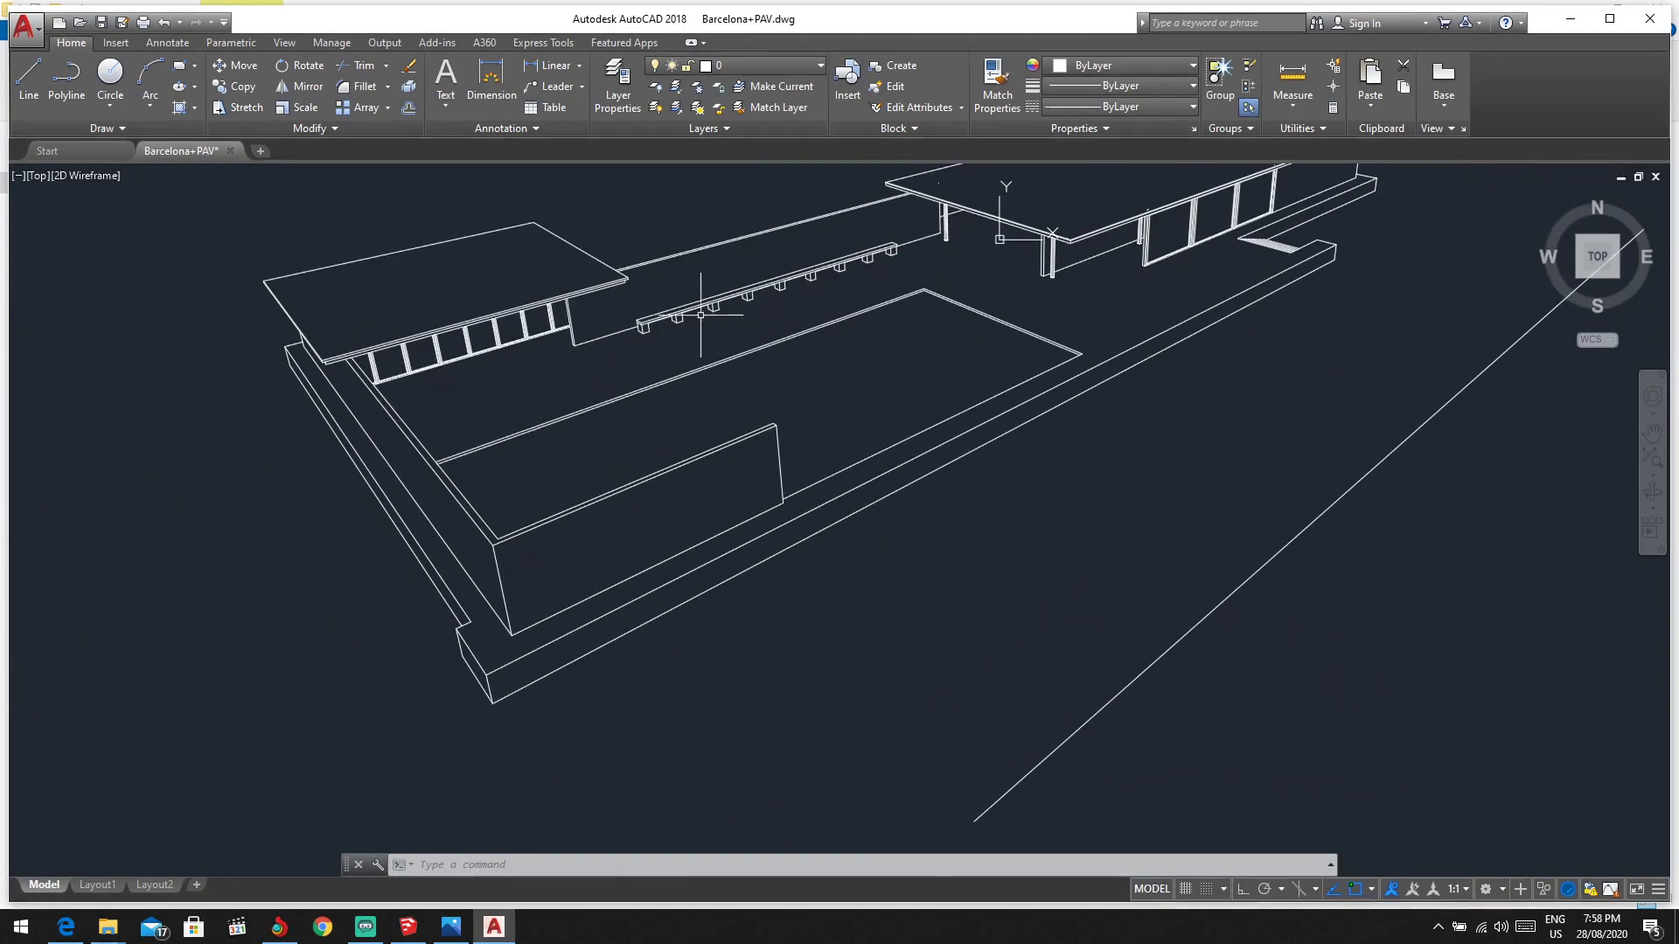
scroll(686, 311, down, 1)
scroll(839, 358, up, 4)
scroll(769, 363, down, 4)
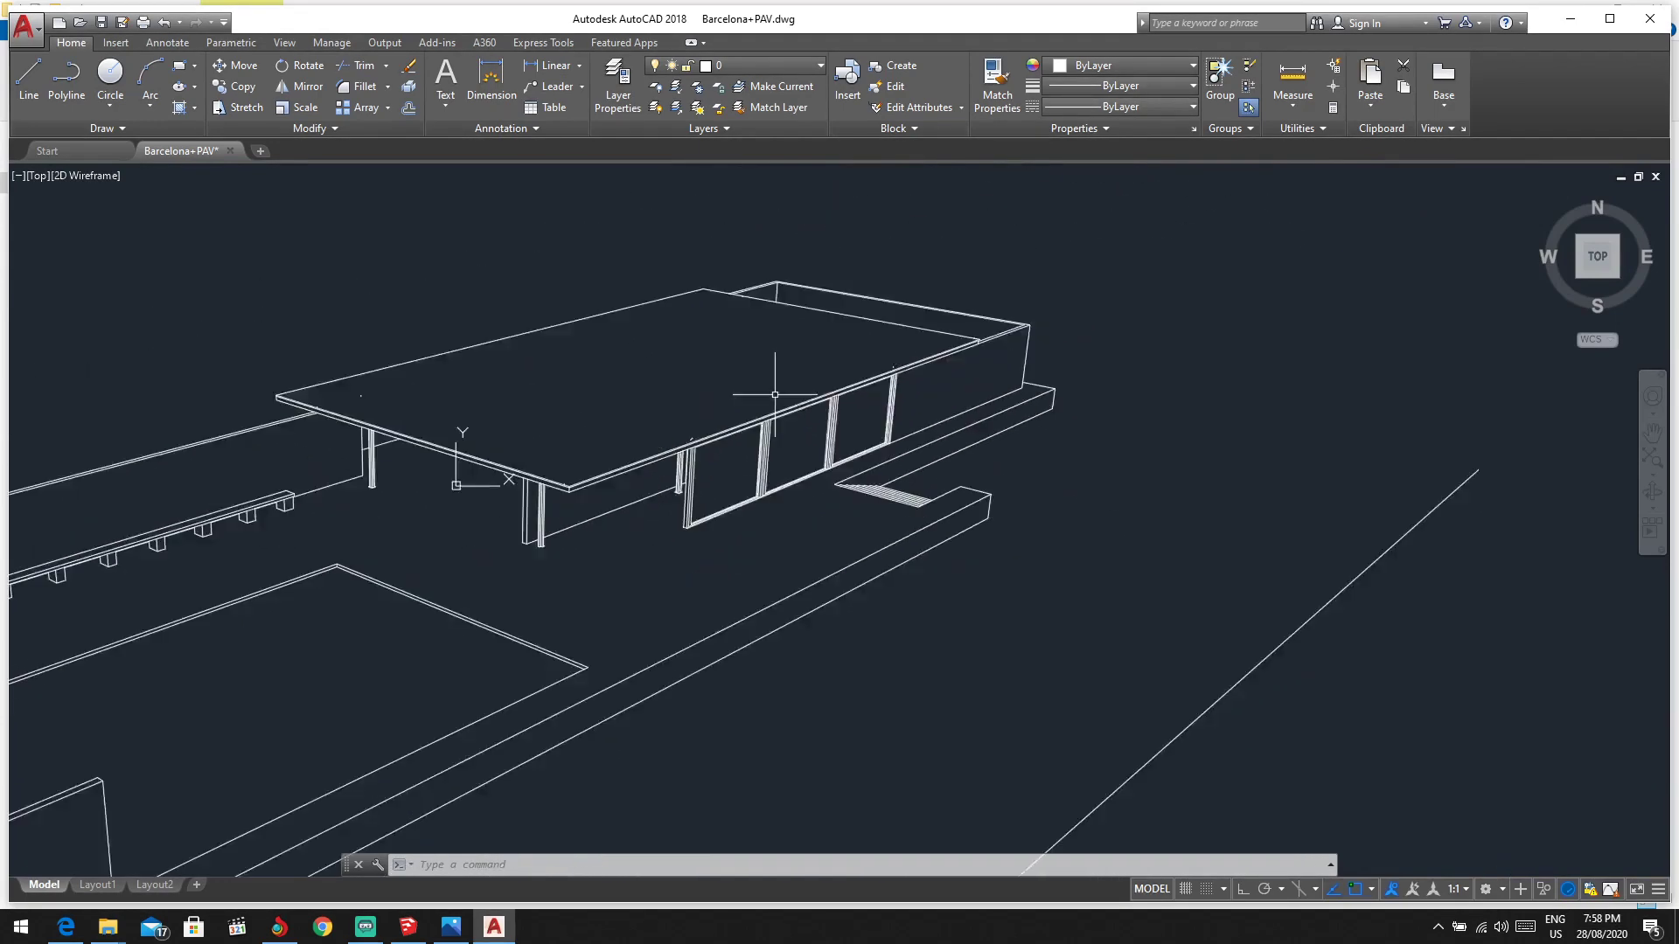
scroll(581, 428, down, 2)
scroll(633, 531, up, 8)
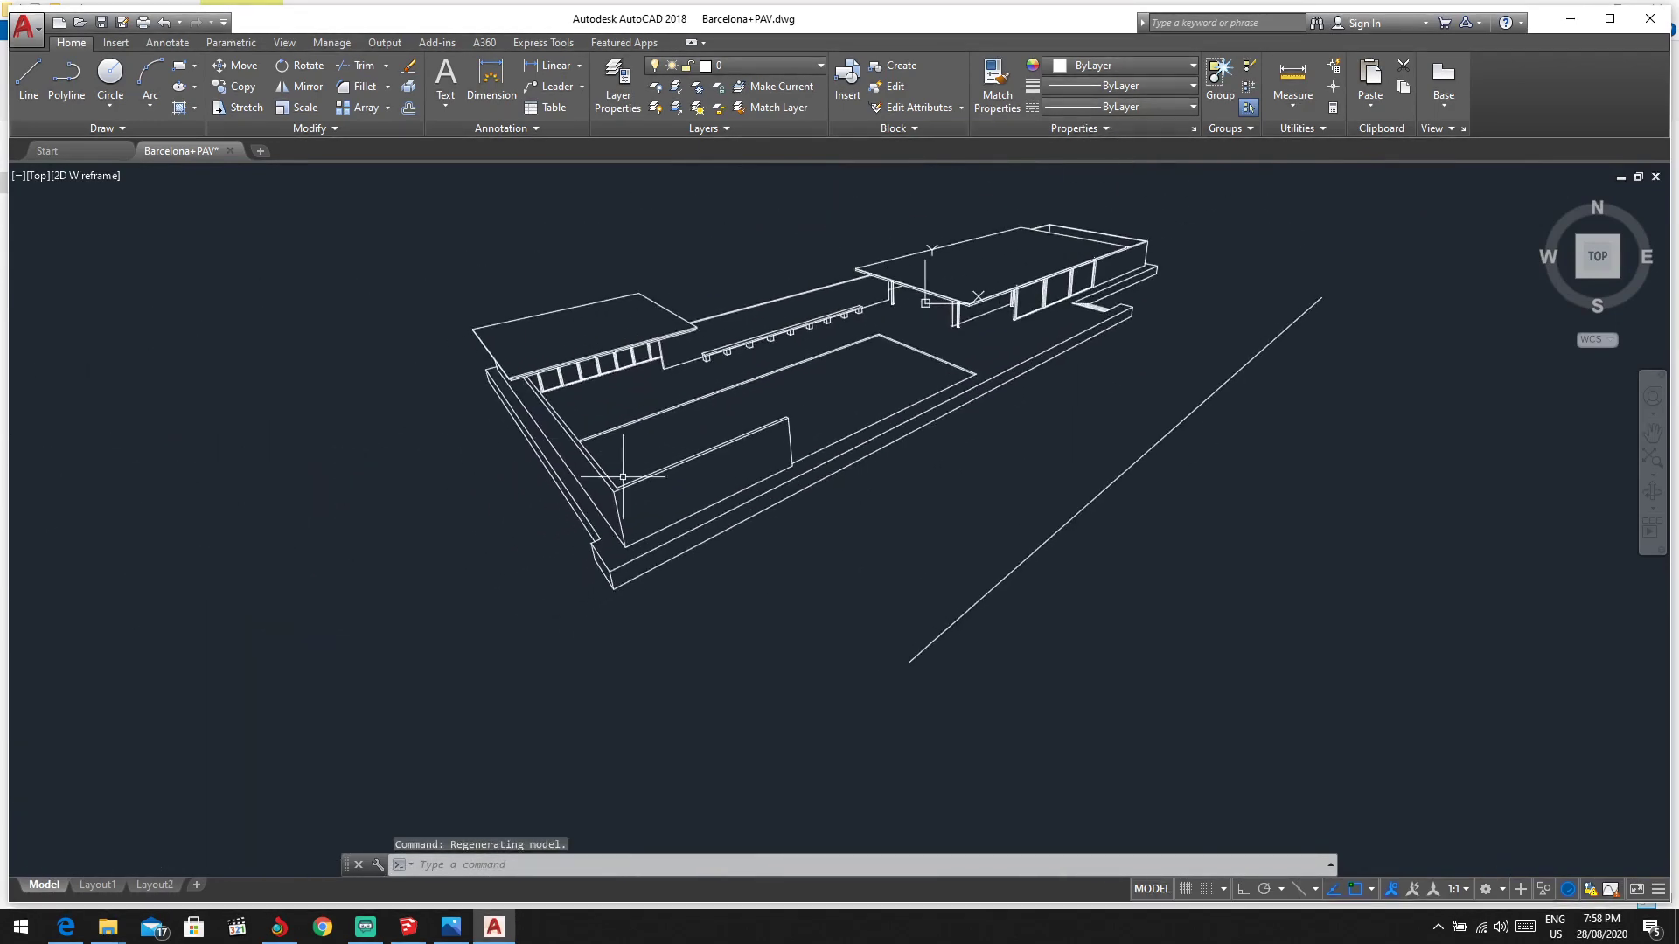
scroll(633, 530, down, 6)
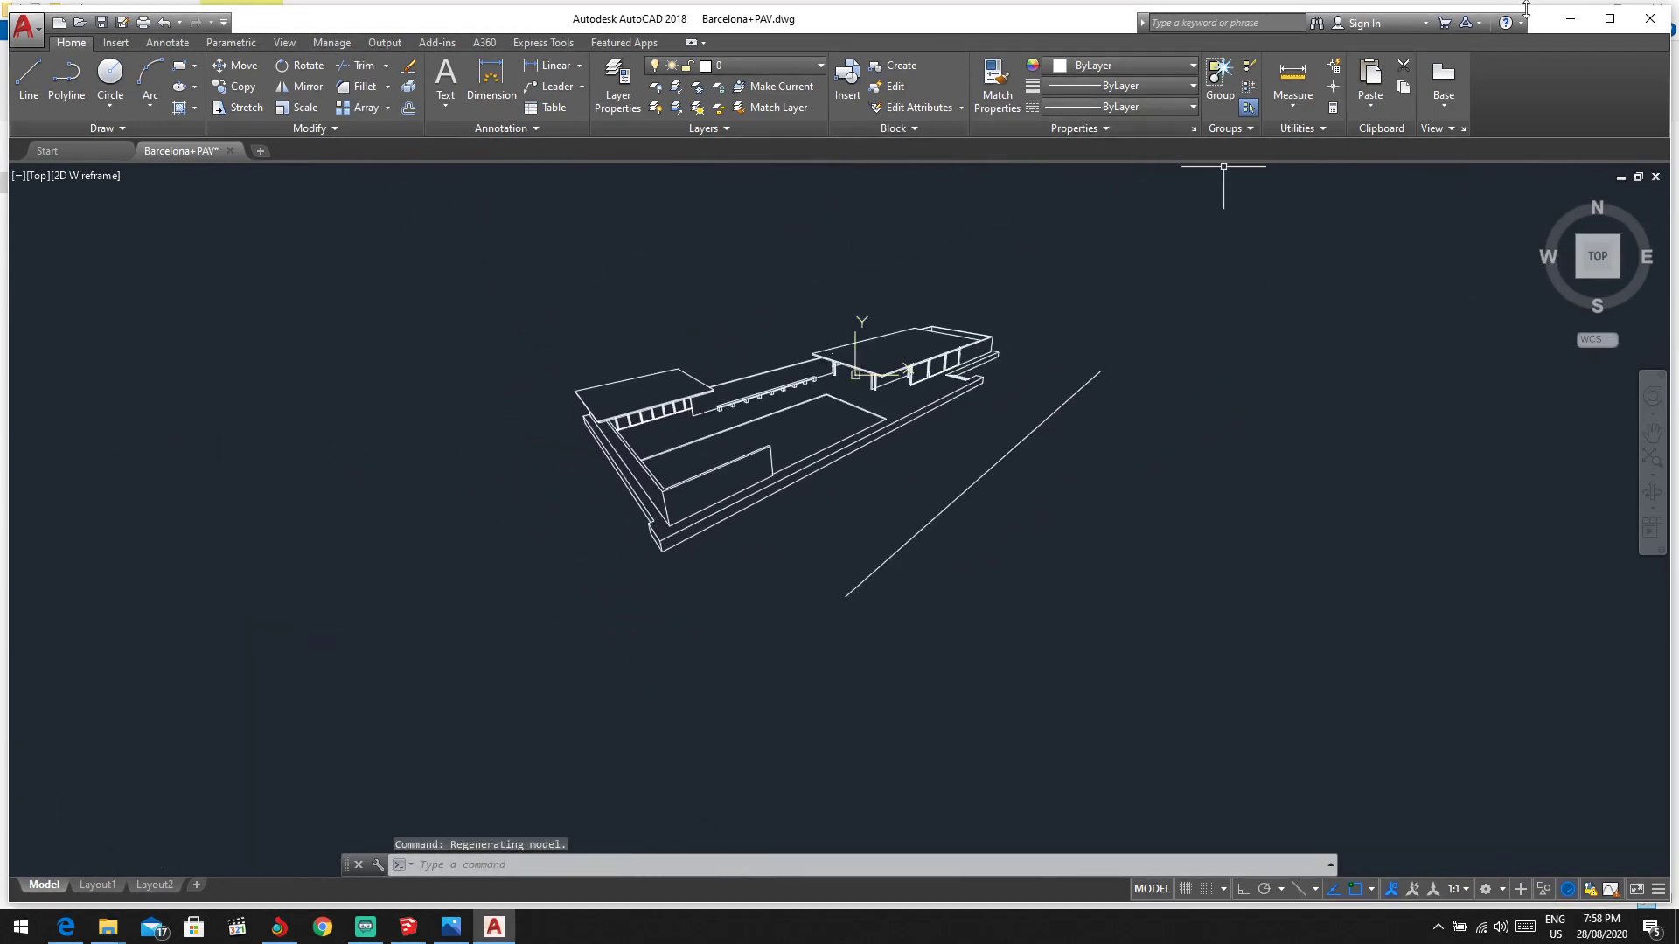
Step: Open DRAWING 122 from the elevations folder, reopen the Barcelona+PAV DWG drawing, and return to the folder's exported DXF file
click(1570, 18)
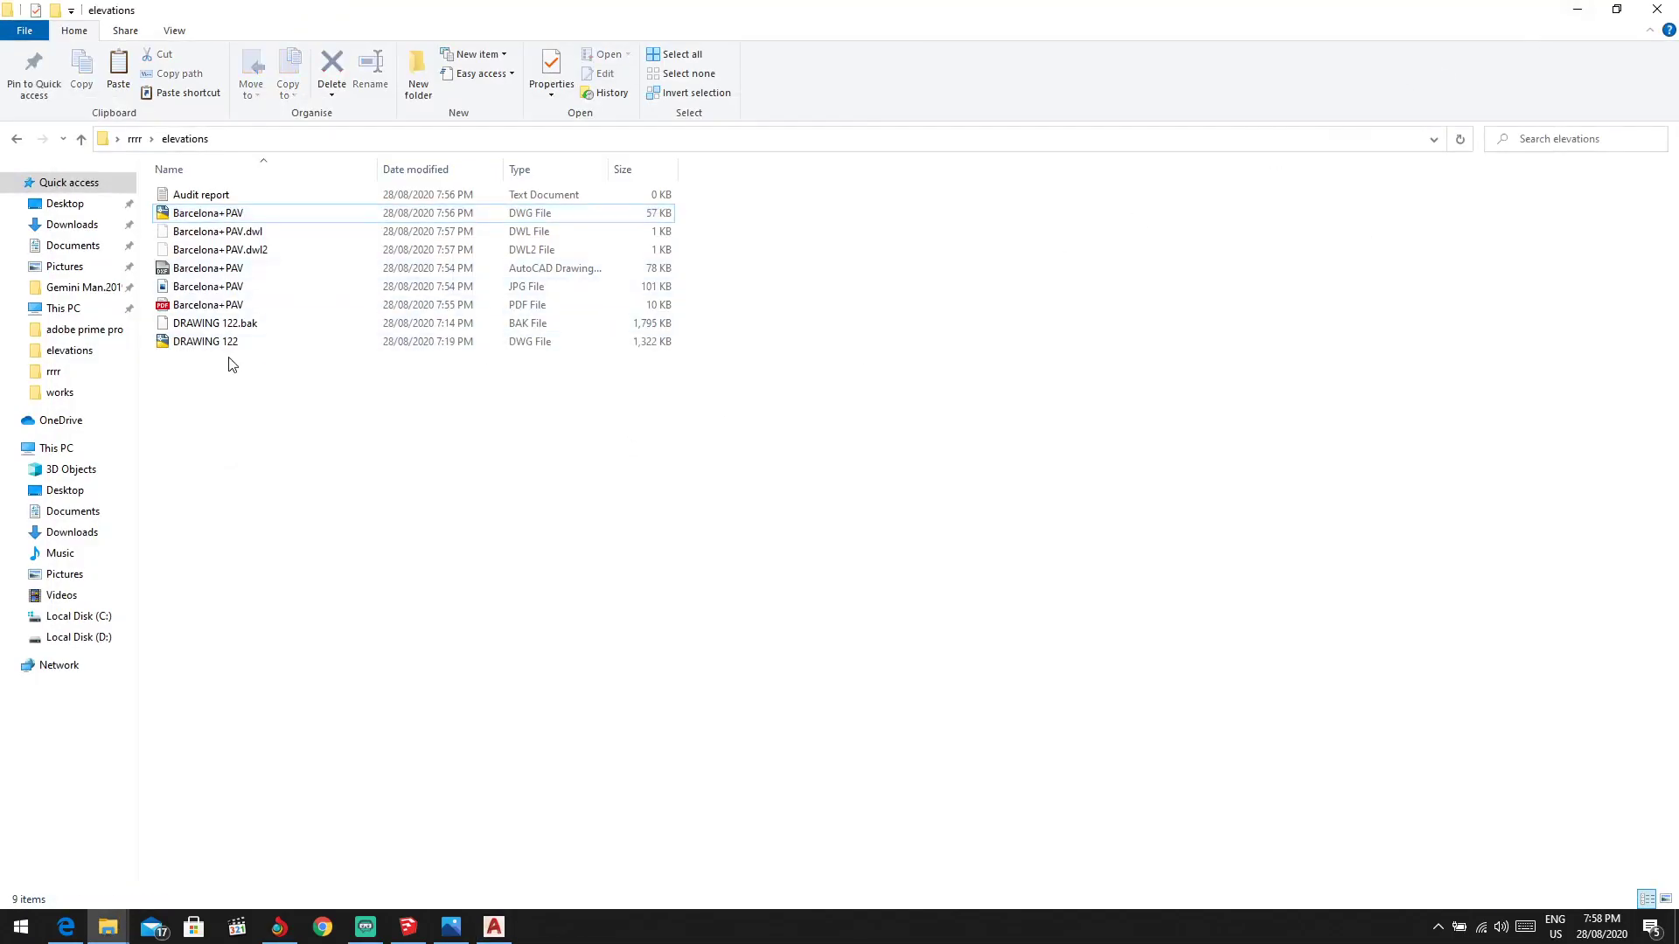
double_click(229, 344)
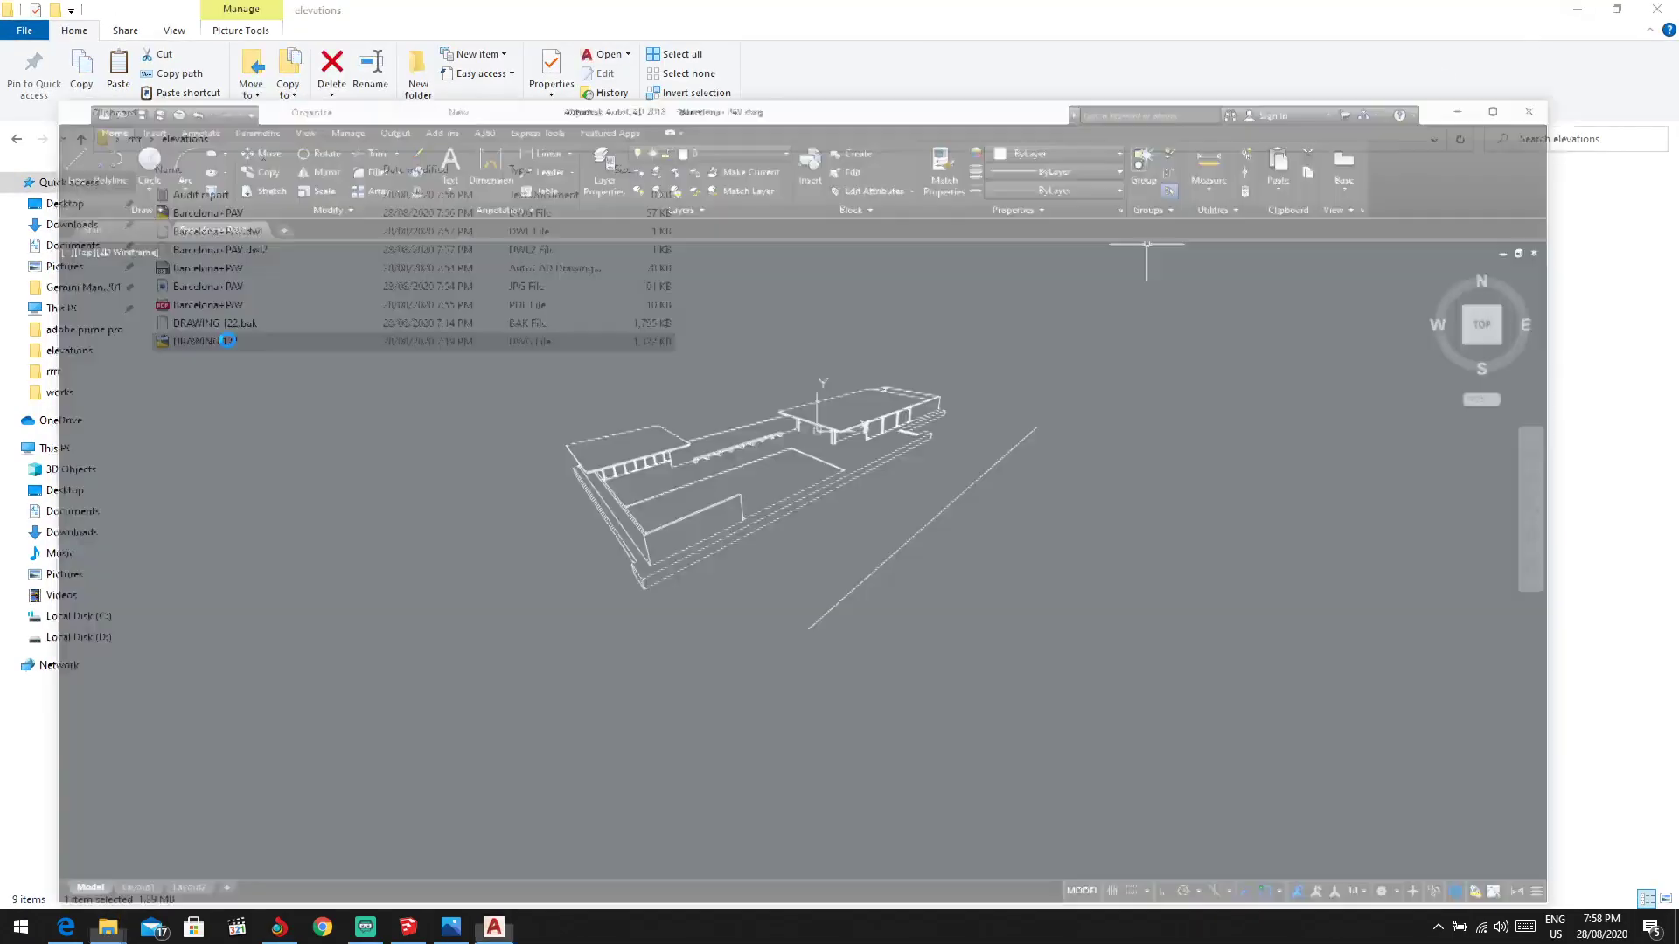
click(845, 435)
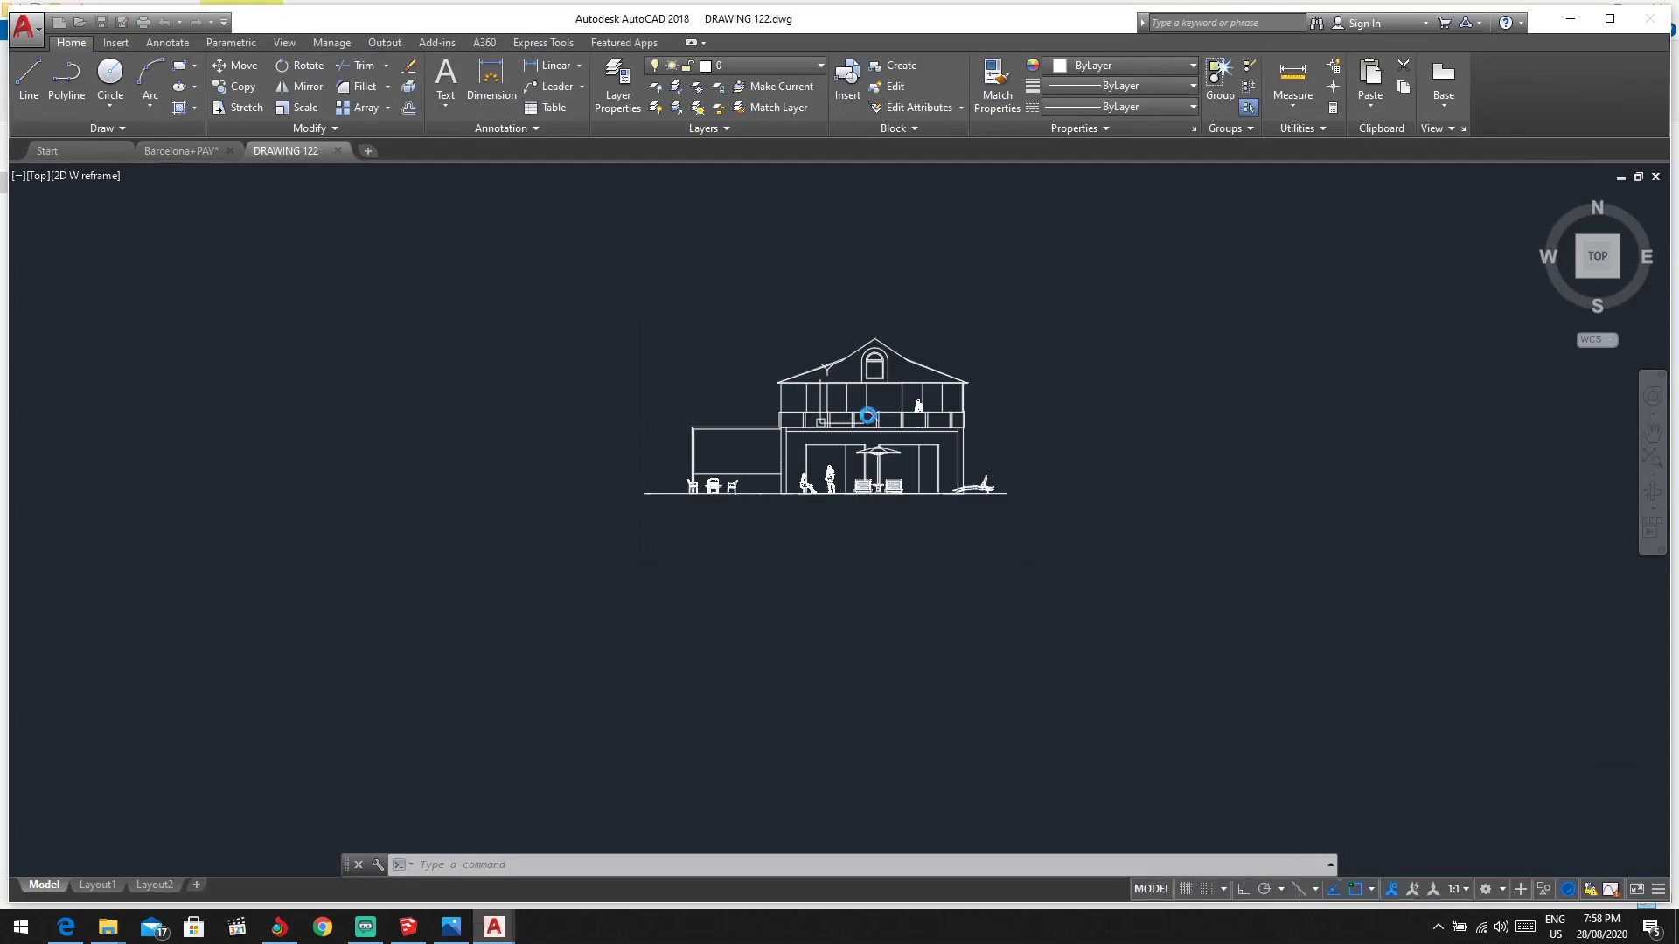
click(1570, 19)
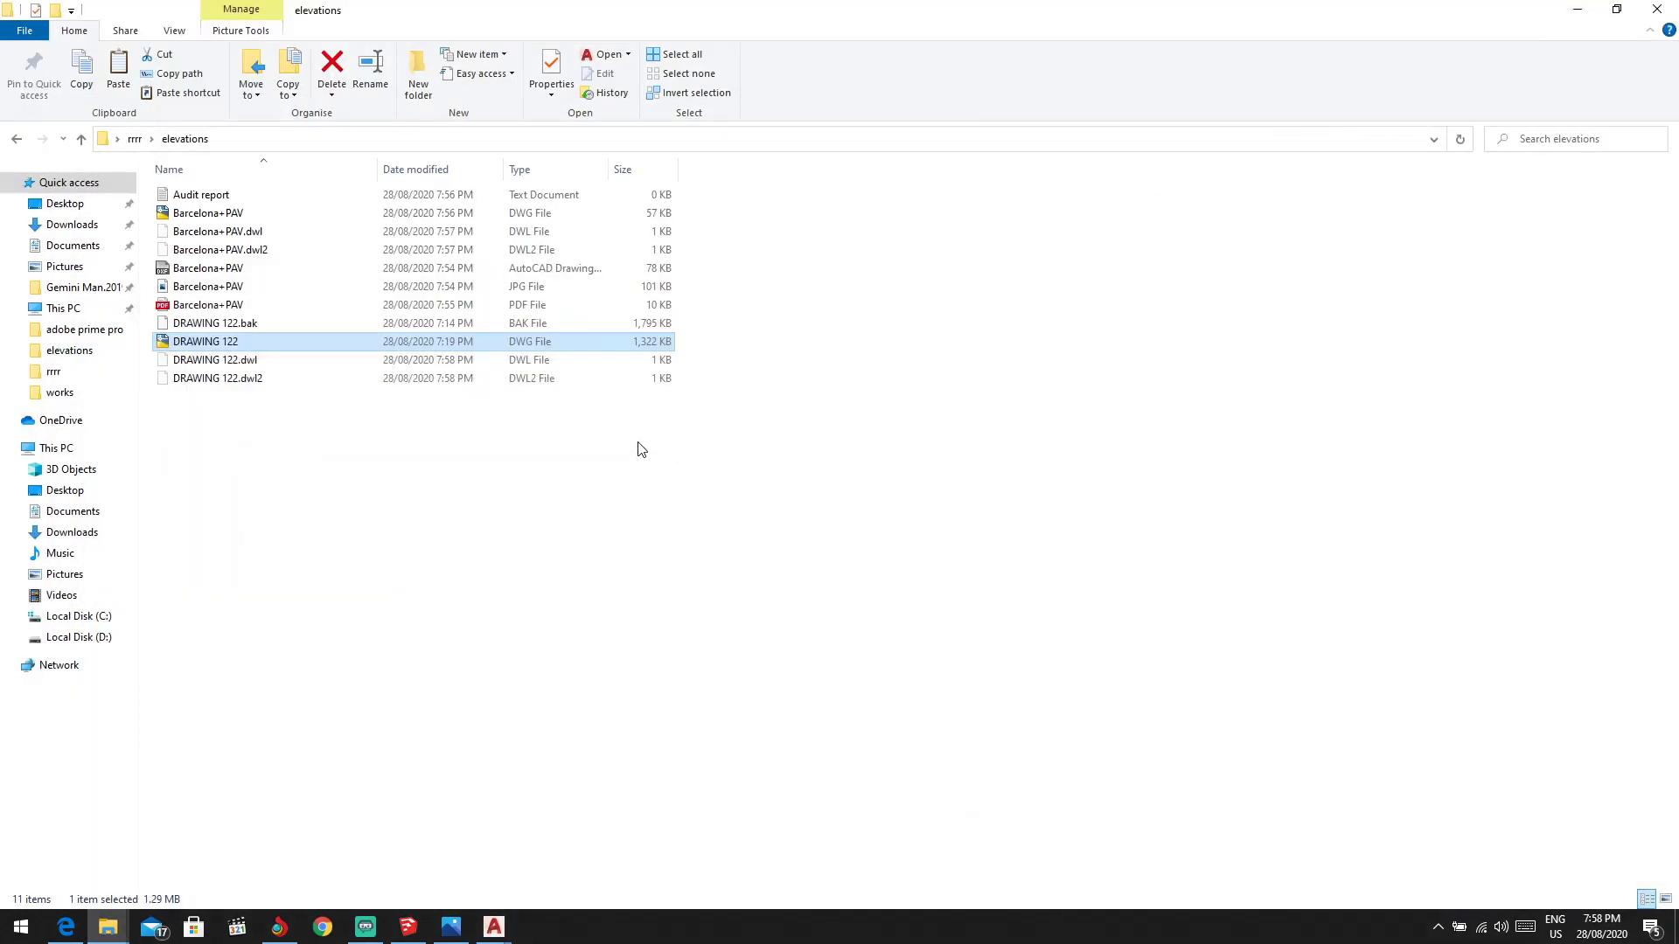
click(271, 223)
double_click(271, 218)
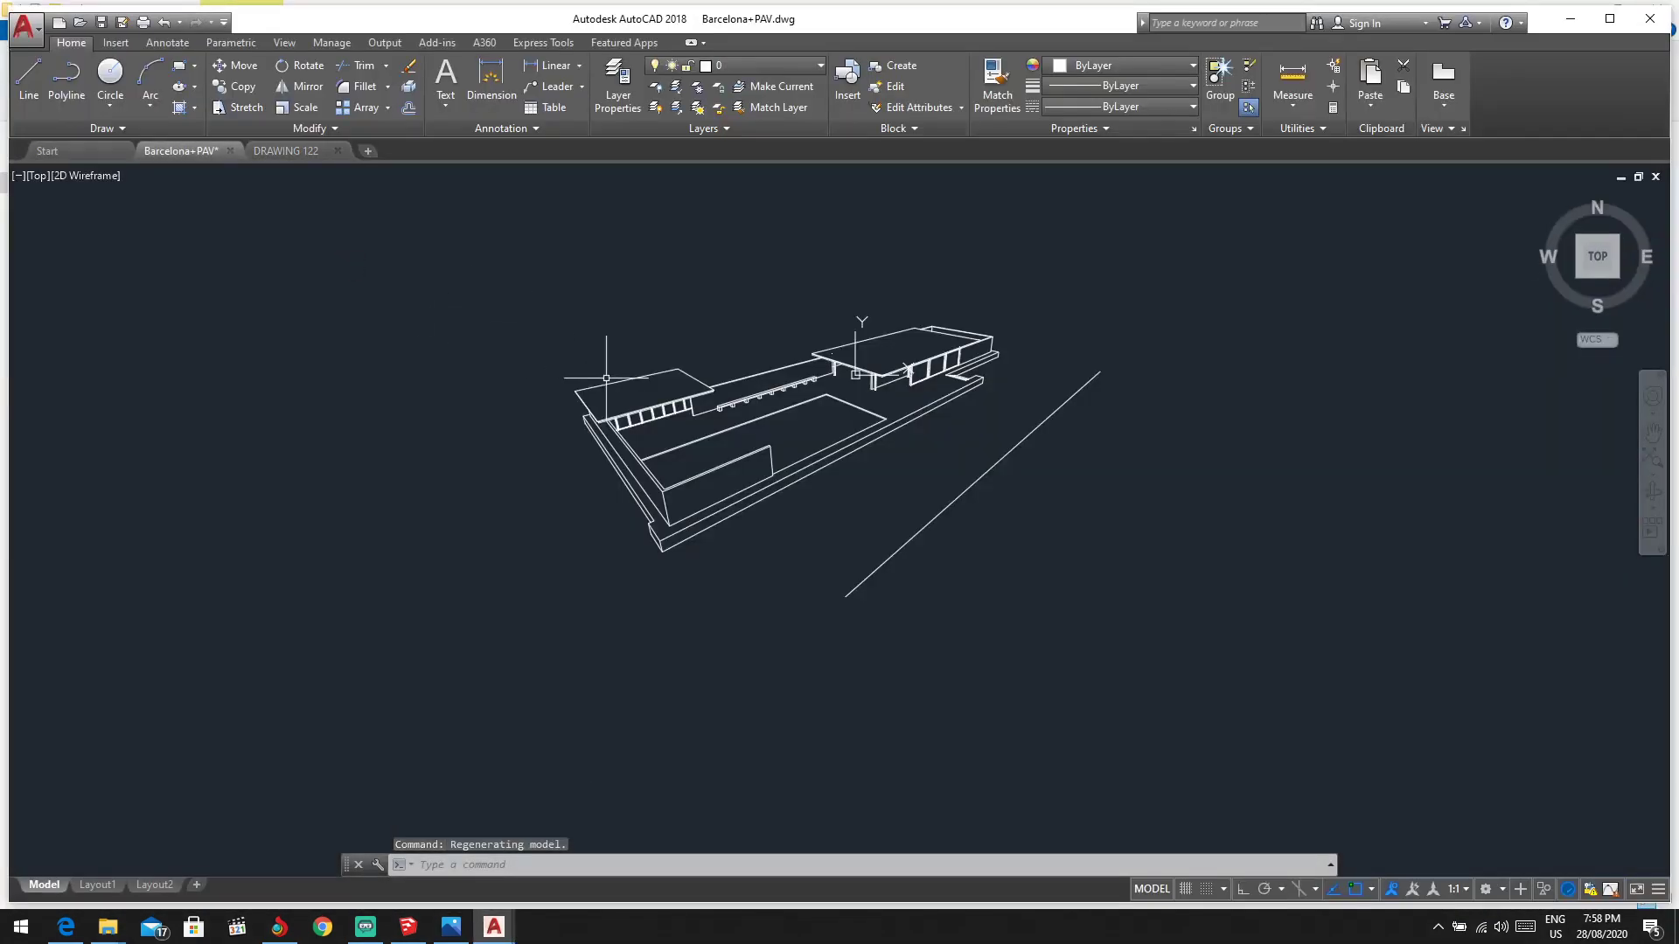
click(1570, 18)
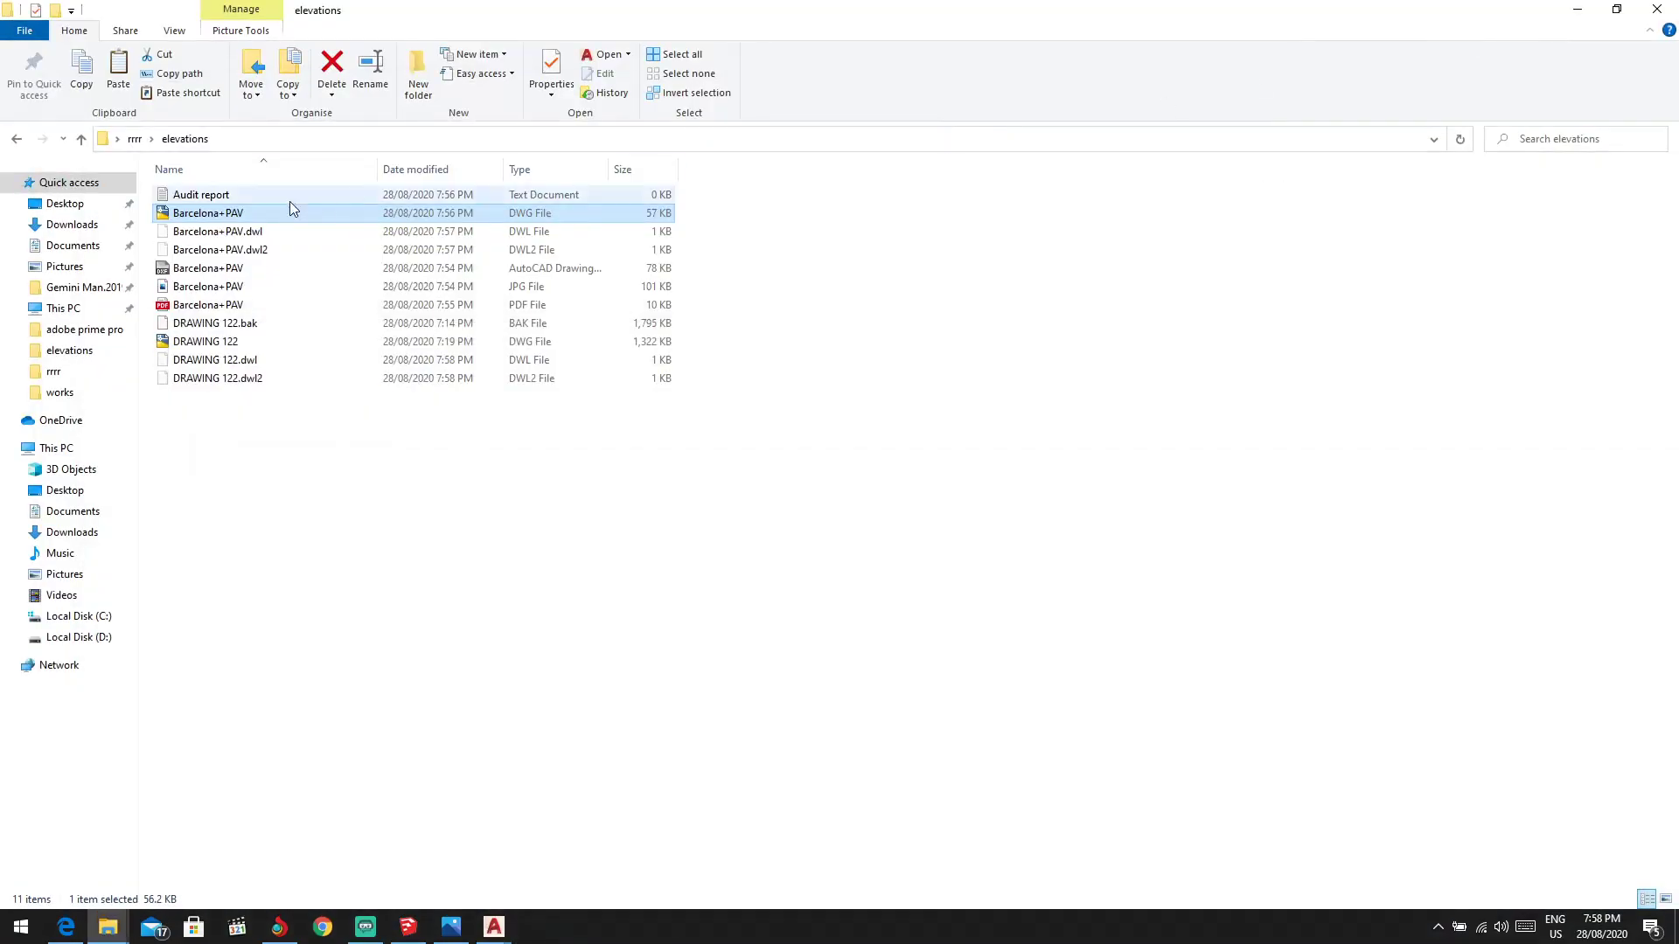
click(229, 271)
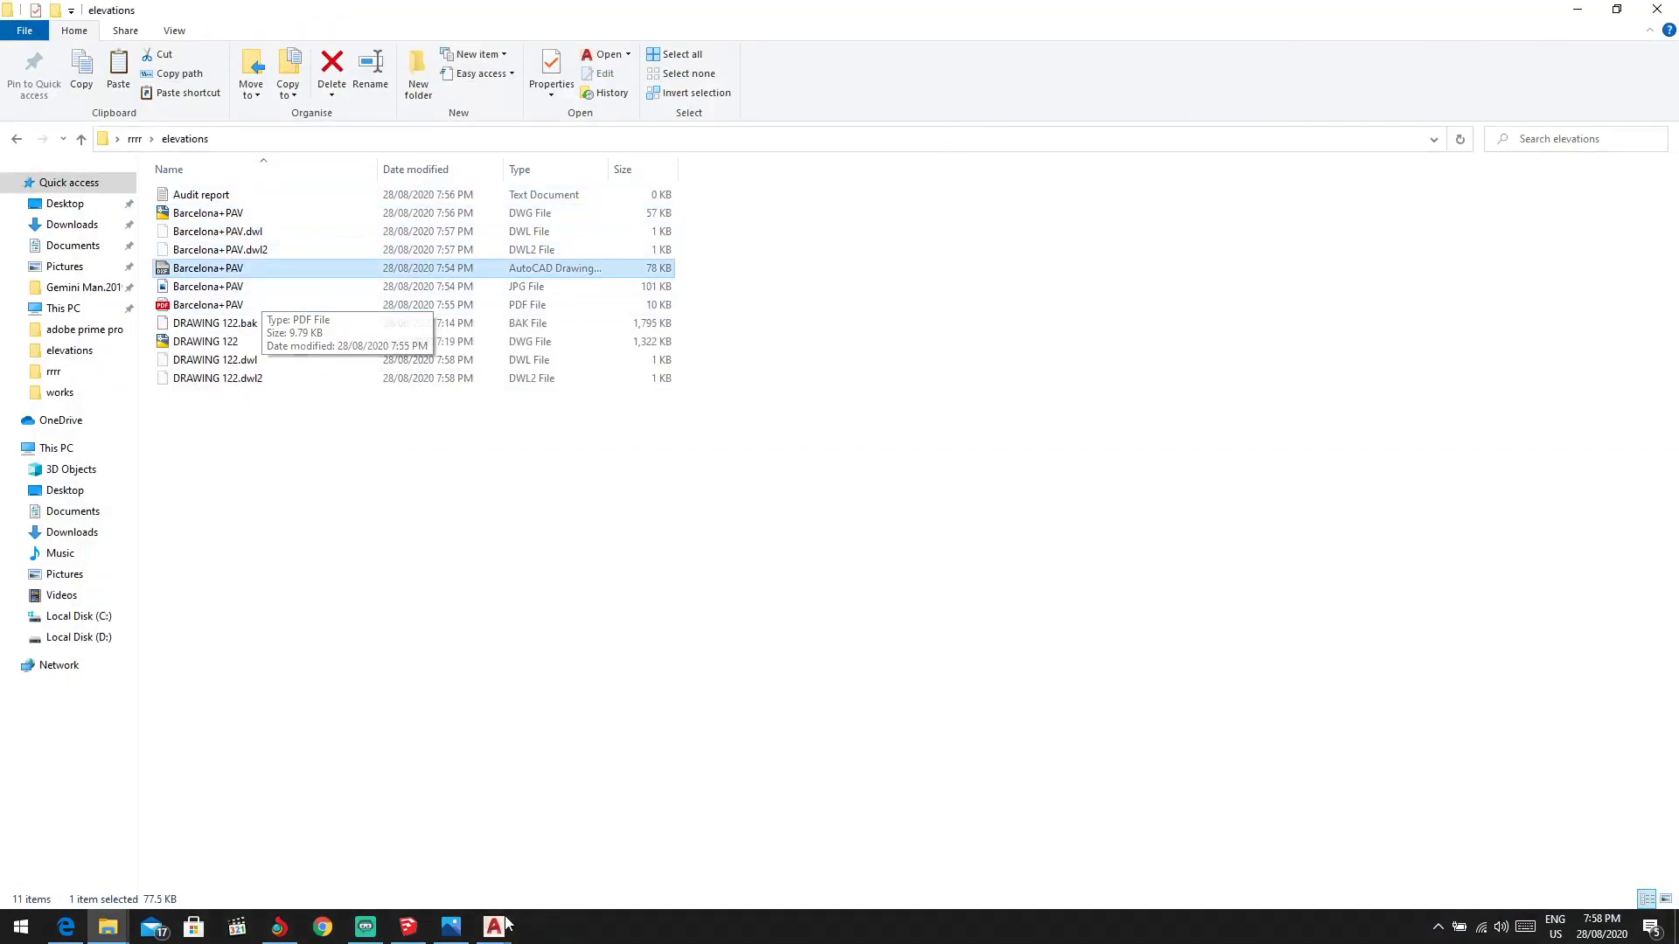
Step: Switch to SketchUp and export the front view as a 2D AutoCAD DWG file named Barcelona+PAV11 in the elevations folder
click(407, 927)
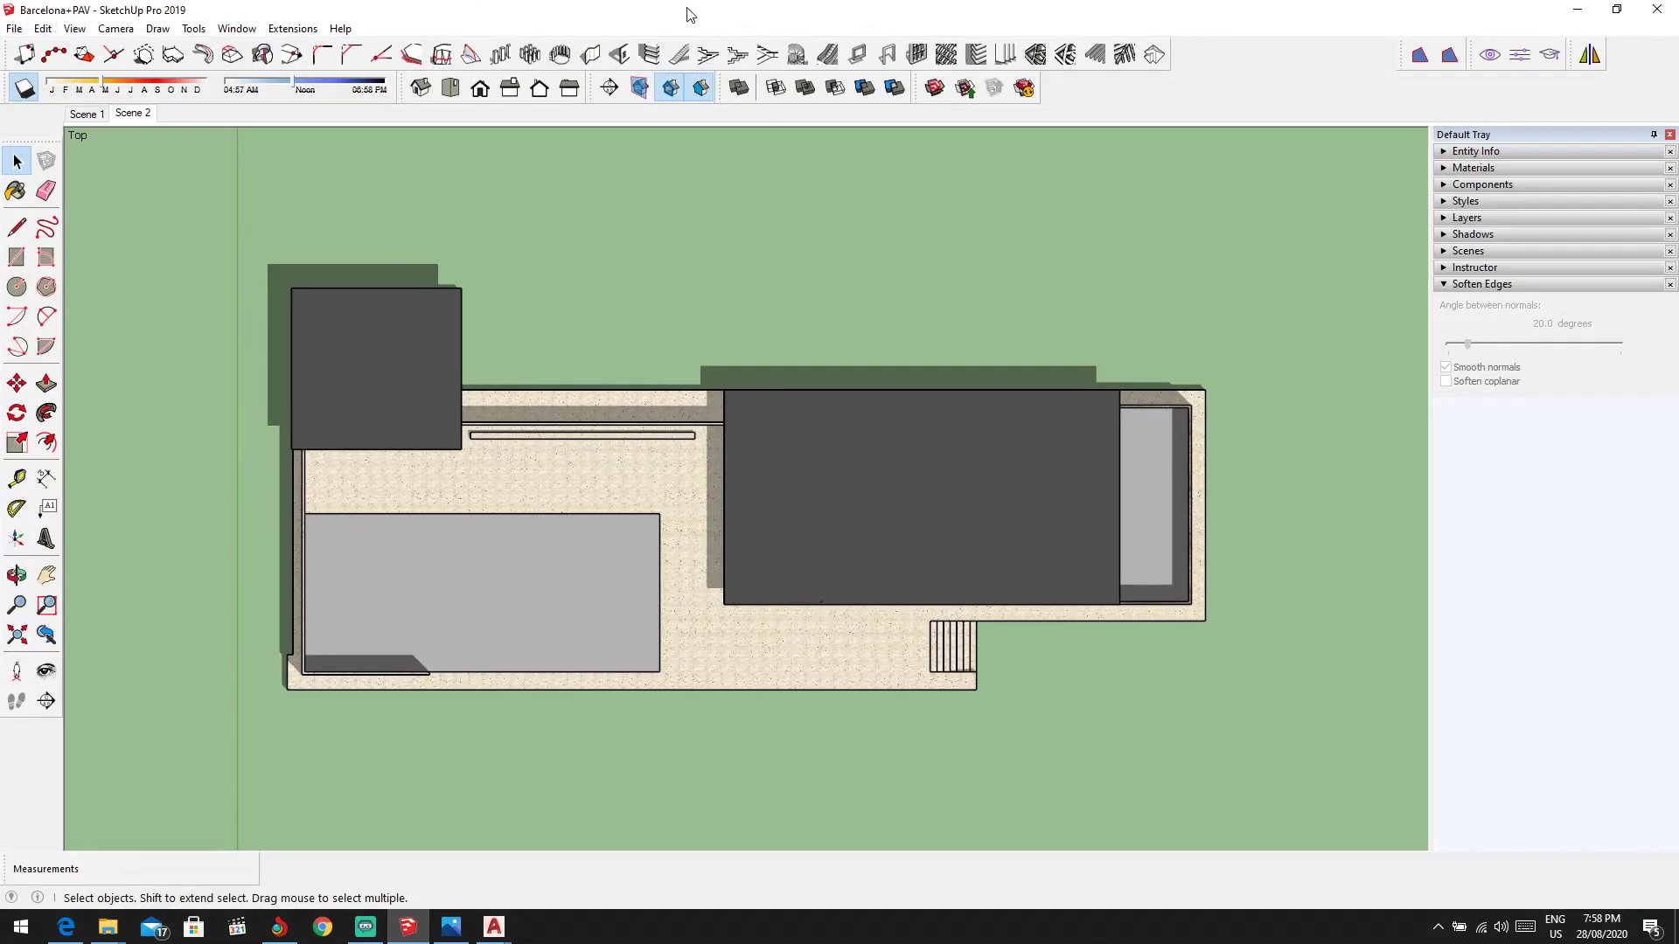
click(519, 94)
click(480, 88)
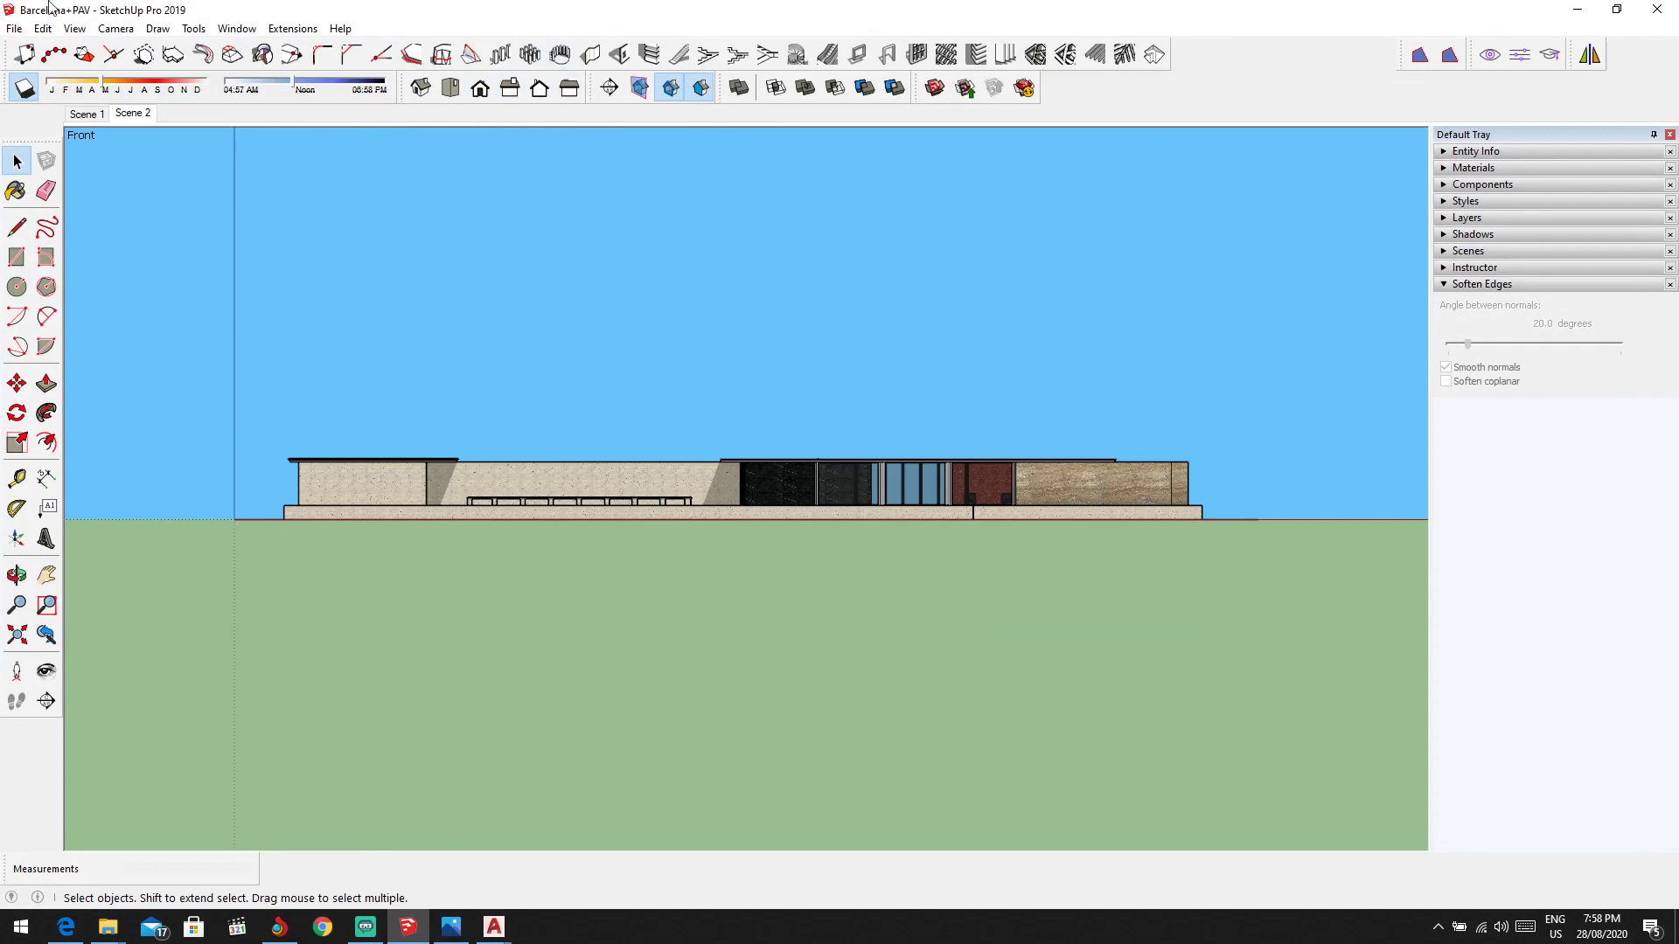
click(14, 28)
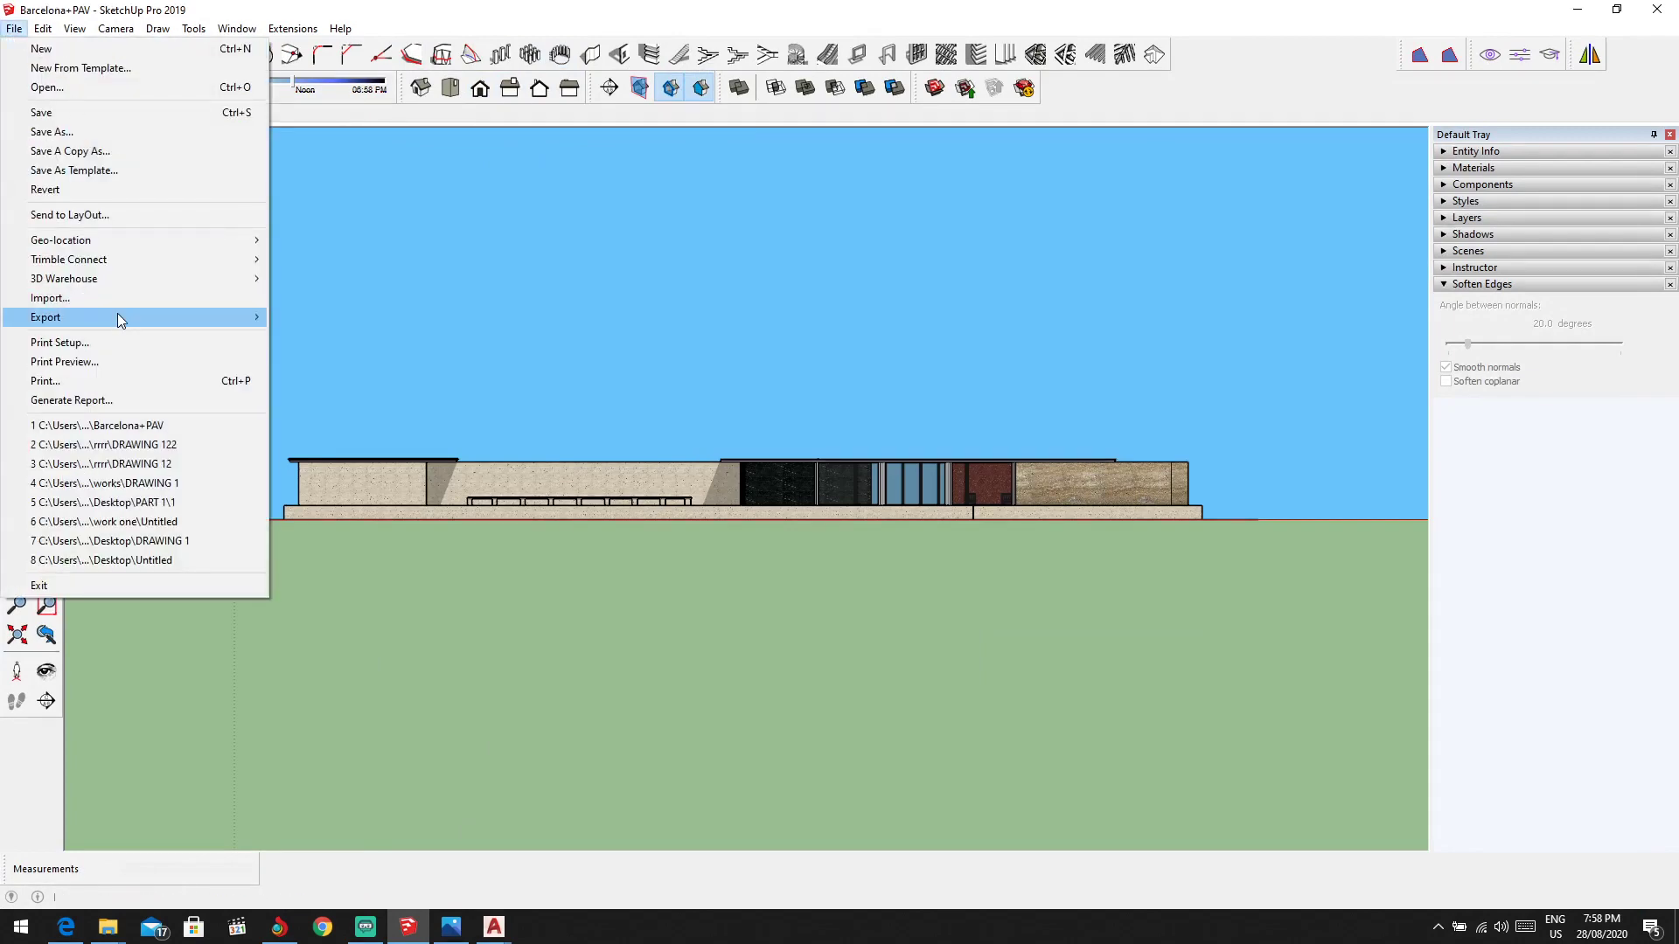
mouse_move(117, 313)
click(329, 337)
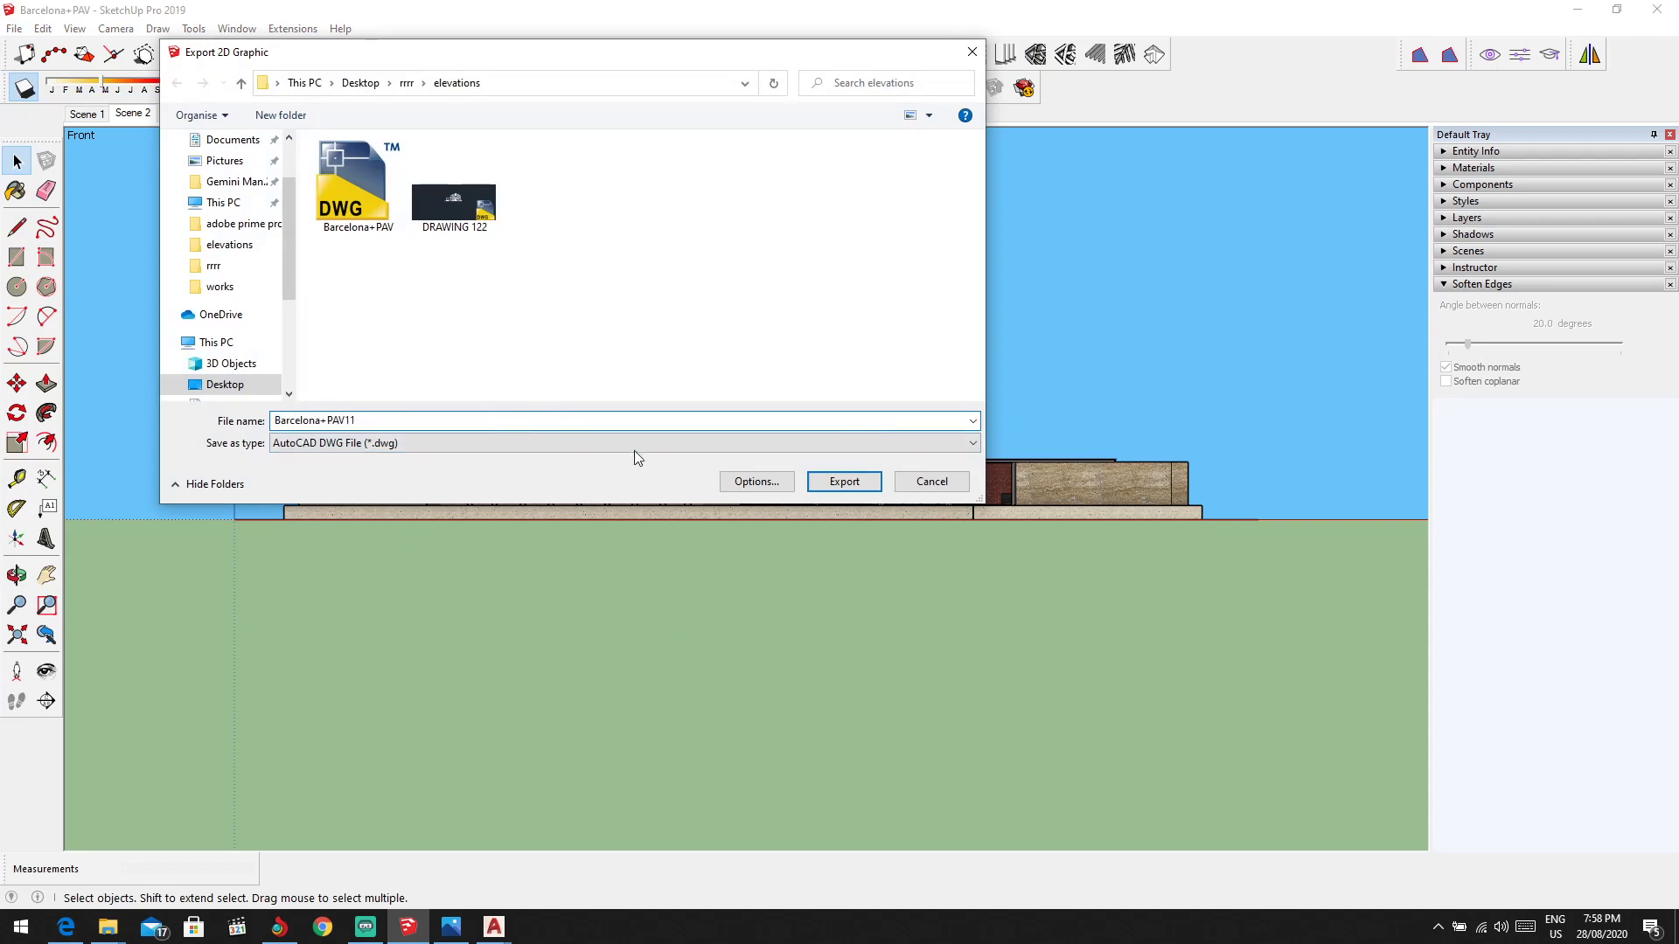
click(835, 481)
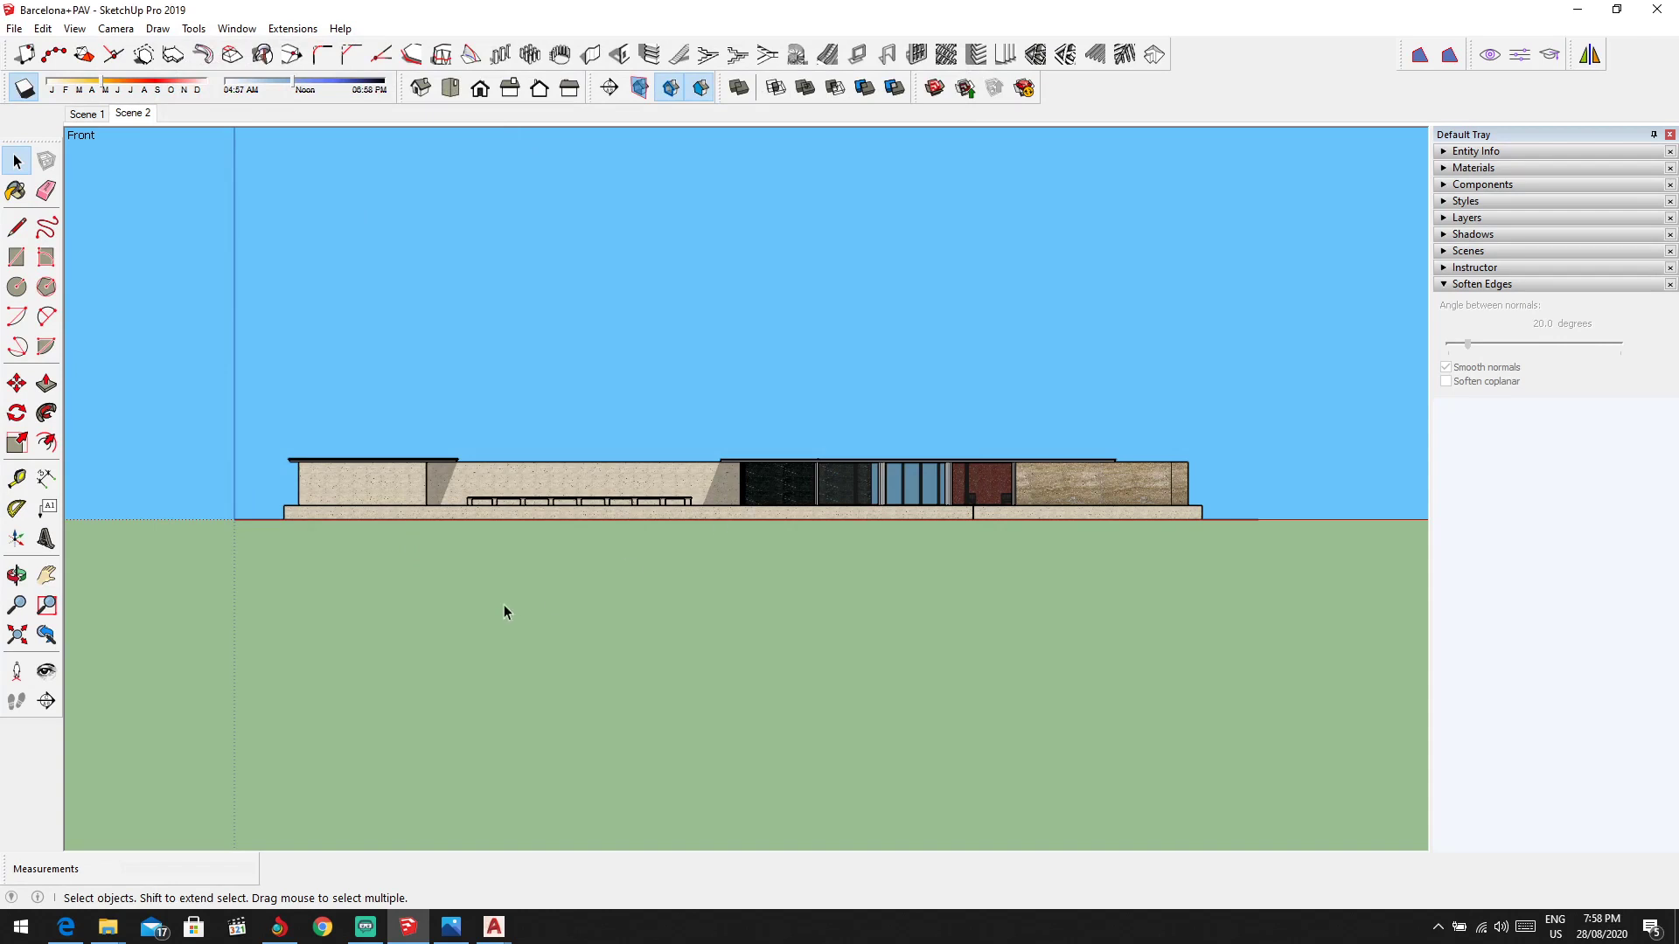
Step: Open the exported Barcelona+PAV11 DWG file in AutoCAD and examine the front elevation's linework around the glazed openings
click(1577, 9)
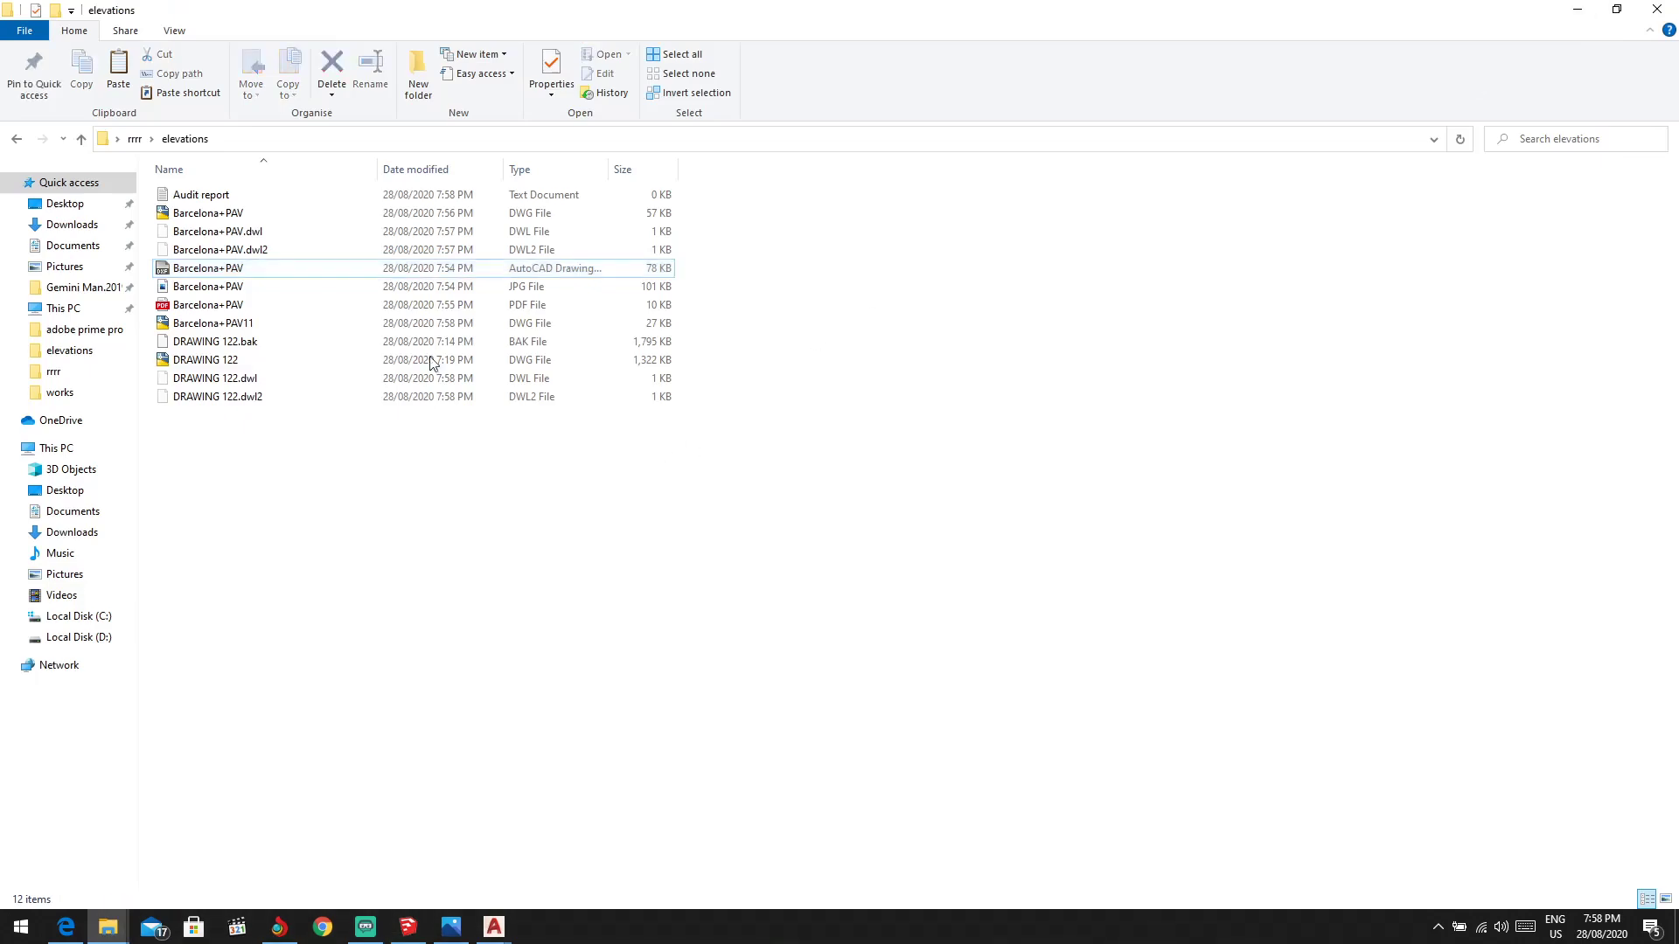
double_click(267, 325)
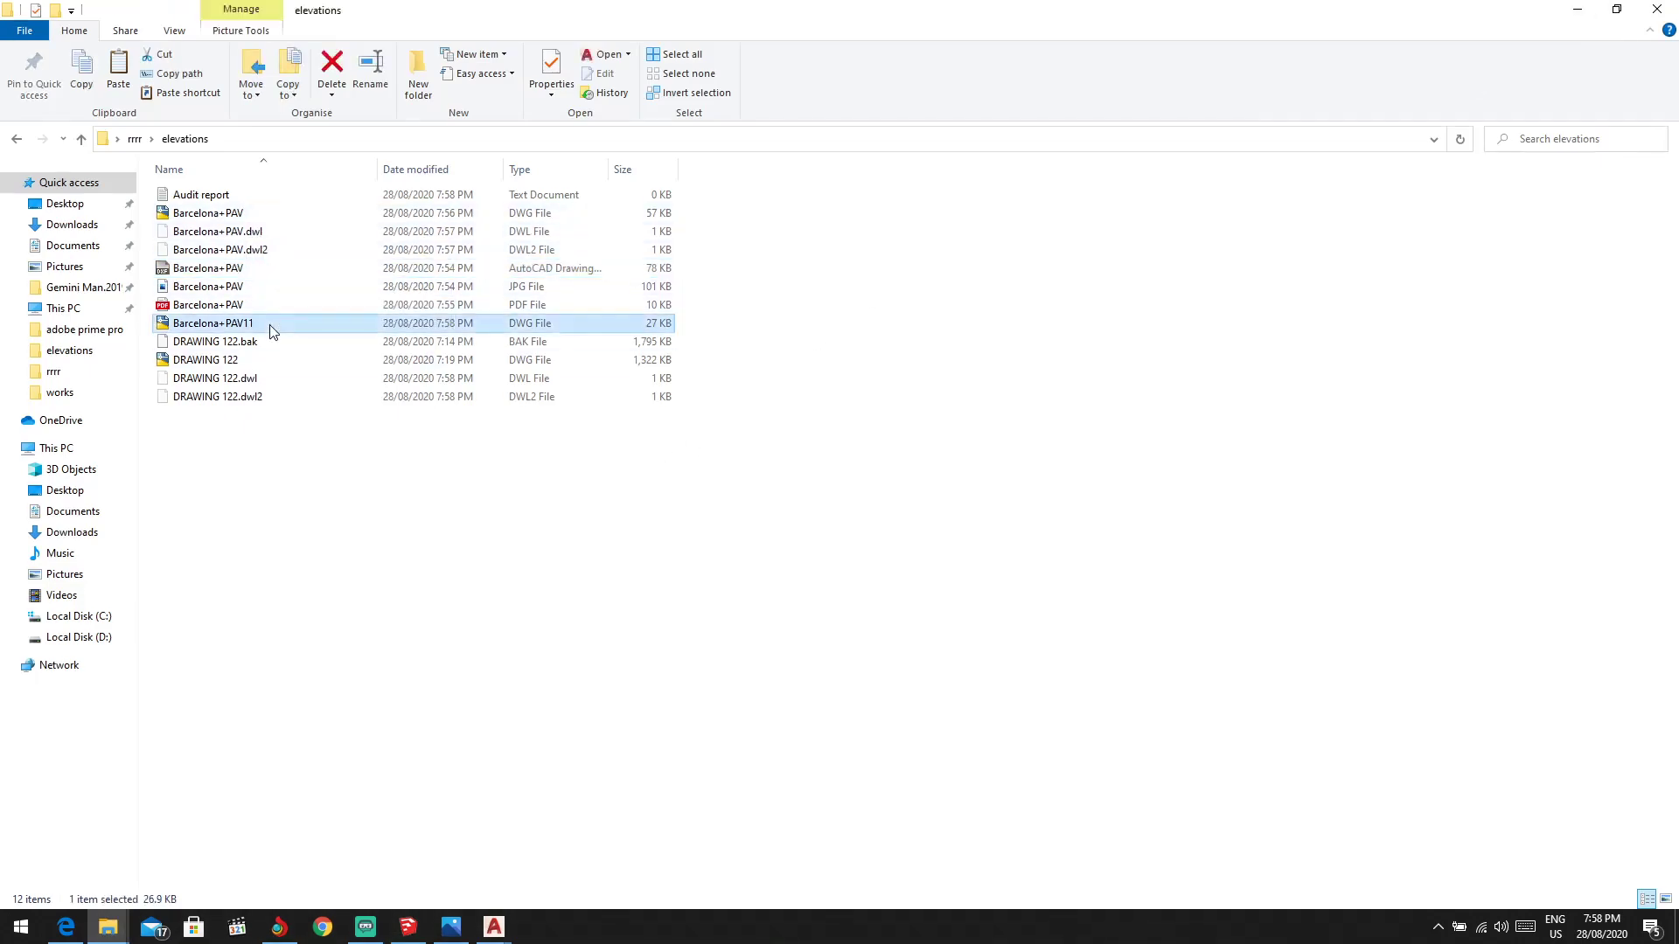
click(836, 423)
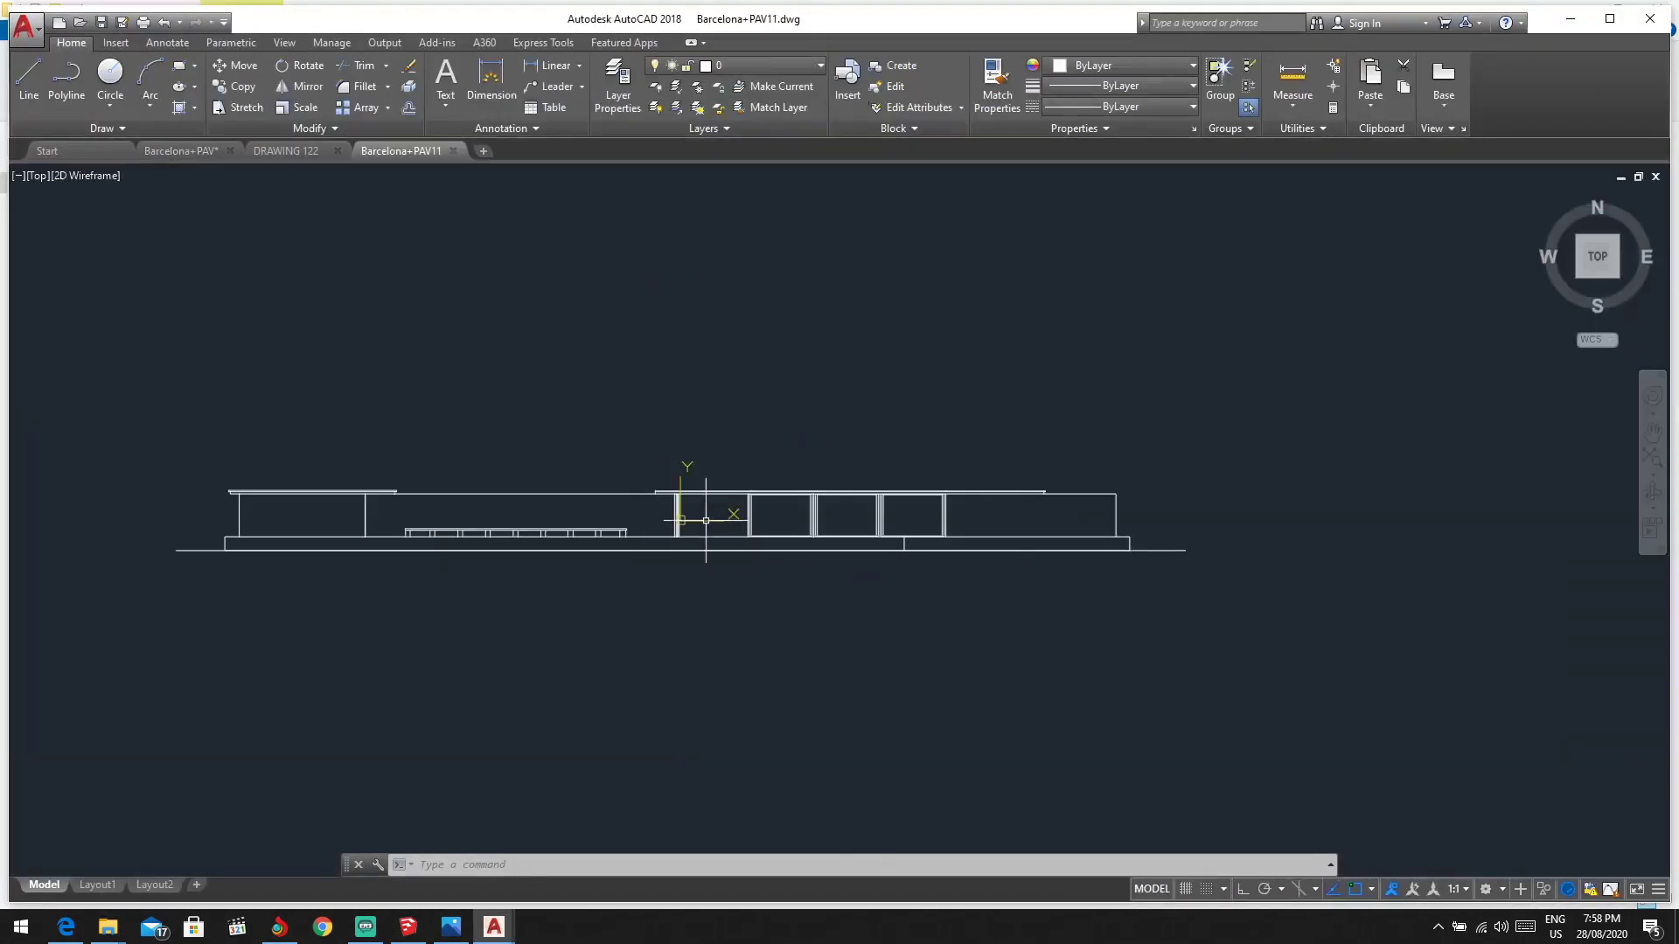
scroll(702, 519, down, 3)
scroll(405, 476, up, 2)
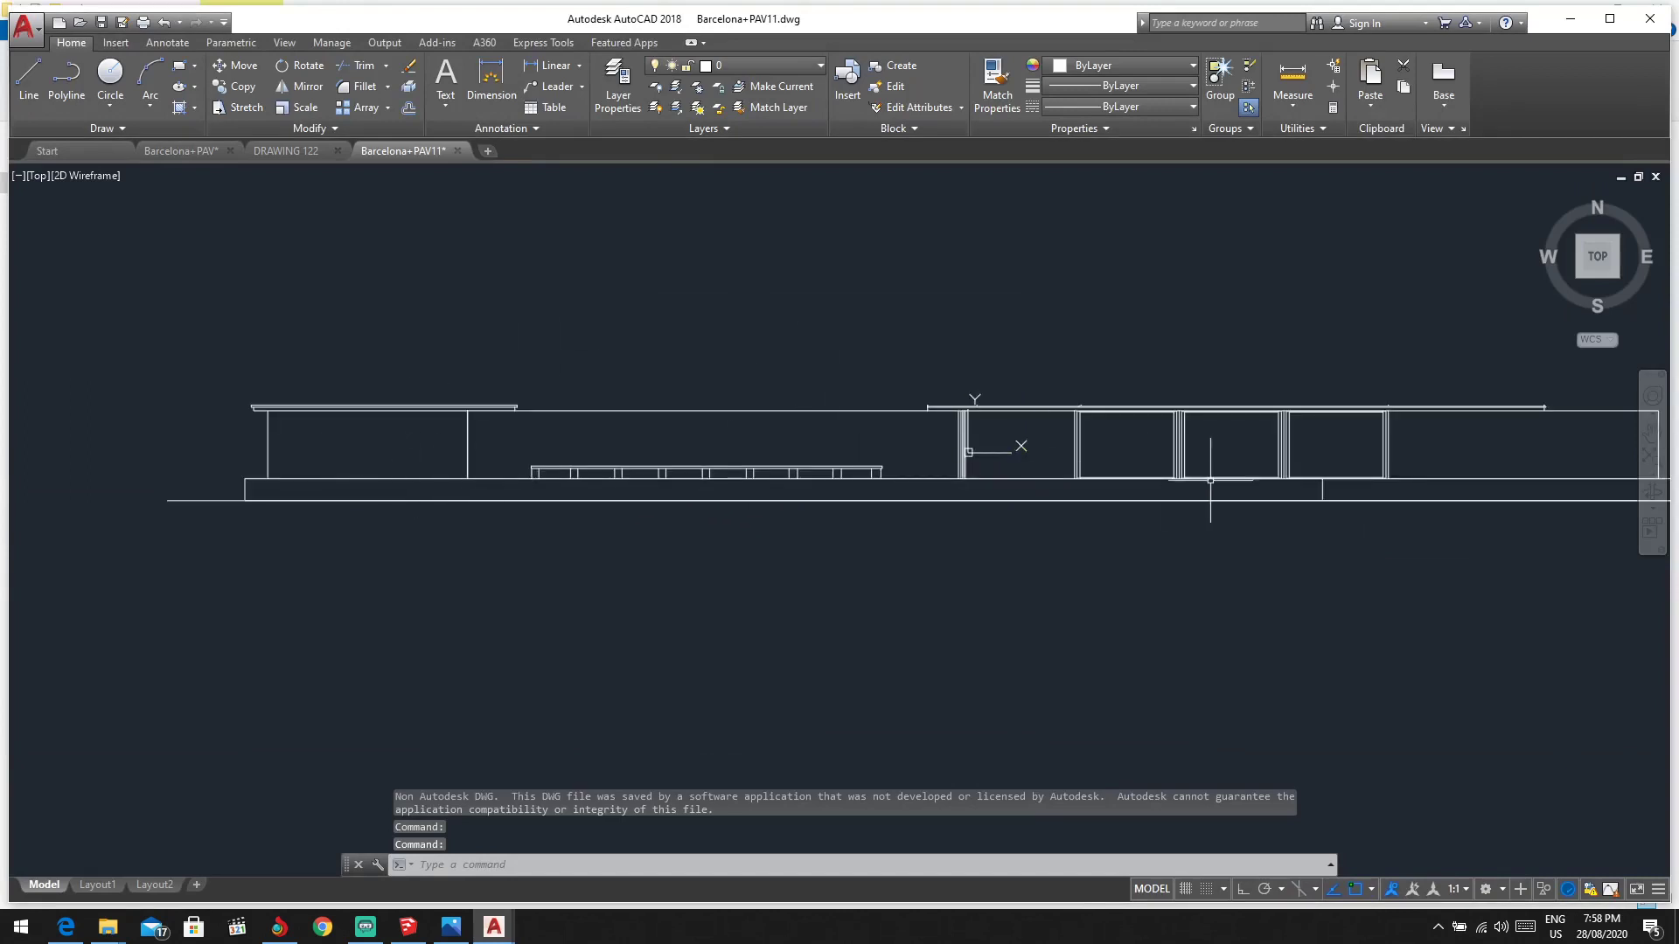
scroll(927, 474, up, 1)
scroll(1098, 442, up, 5)
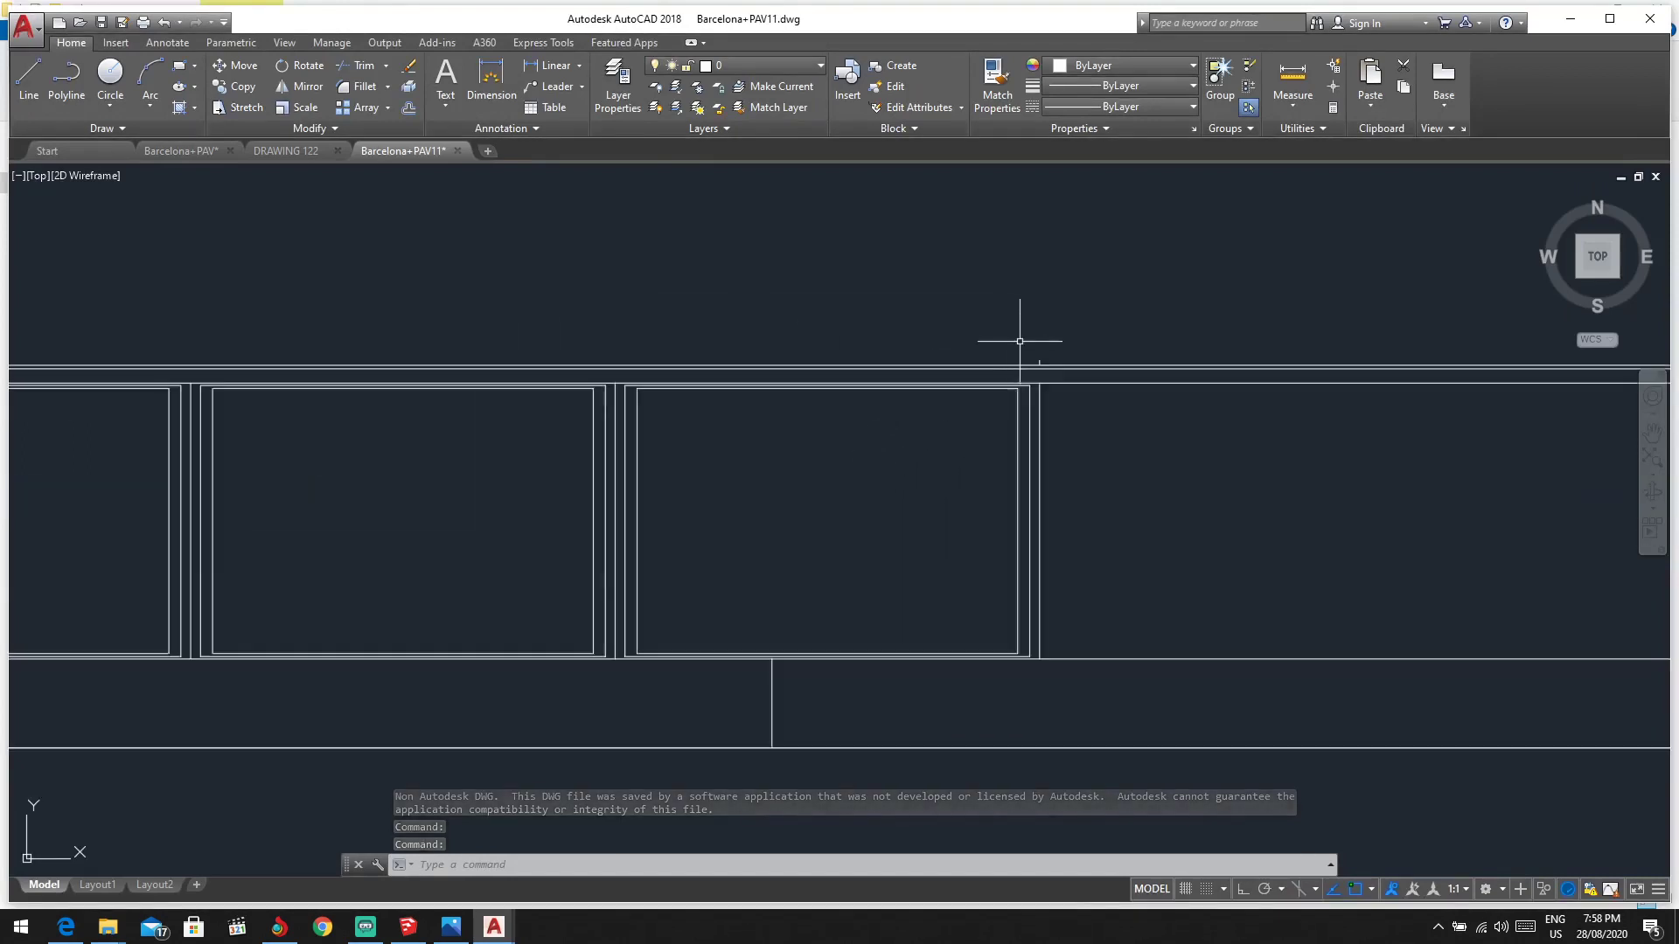
Step: Erase the short stray vertical line above the roof edge near the last glazed opening, and check the whole elevation
scroll(1045, 370, down, 3)
scroll(1045, 371, down, 1)
scroll(832, 364, up, 6)
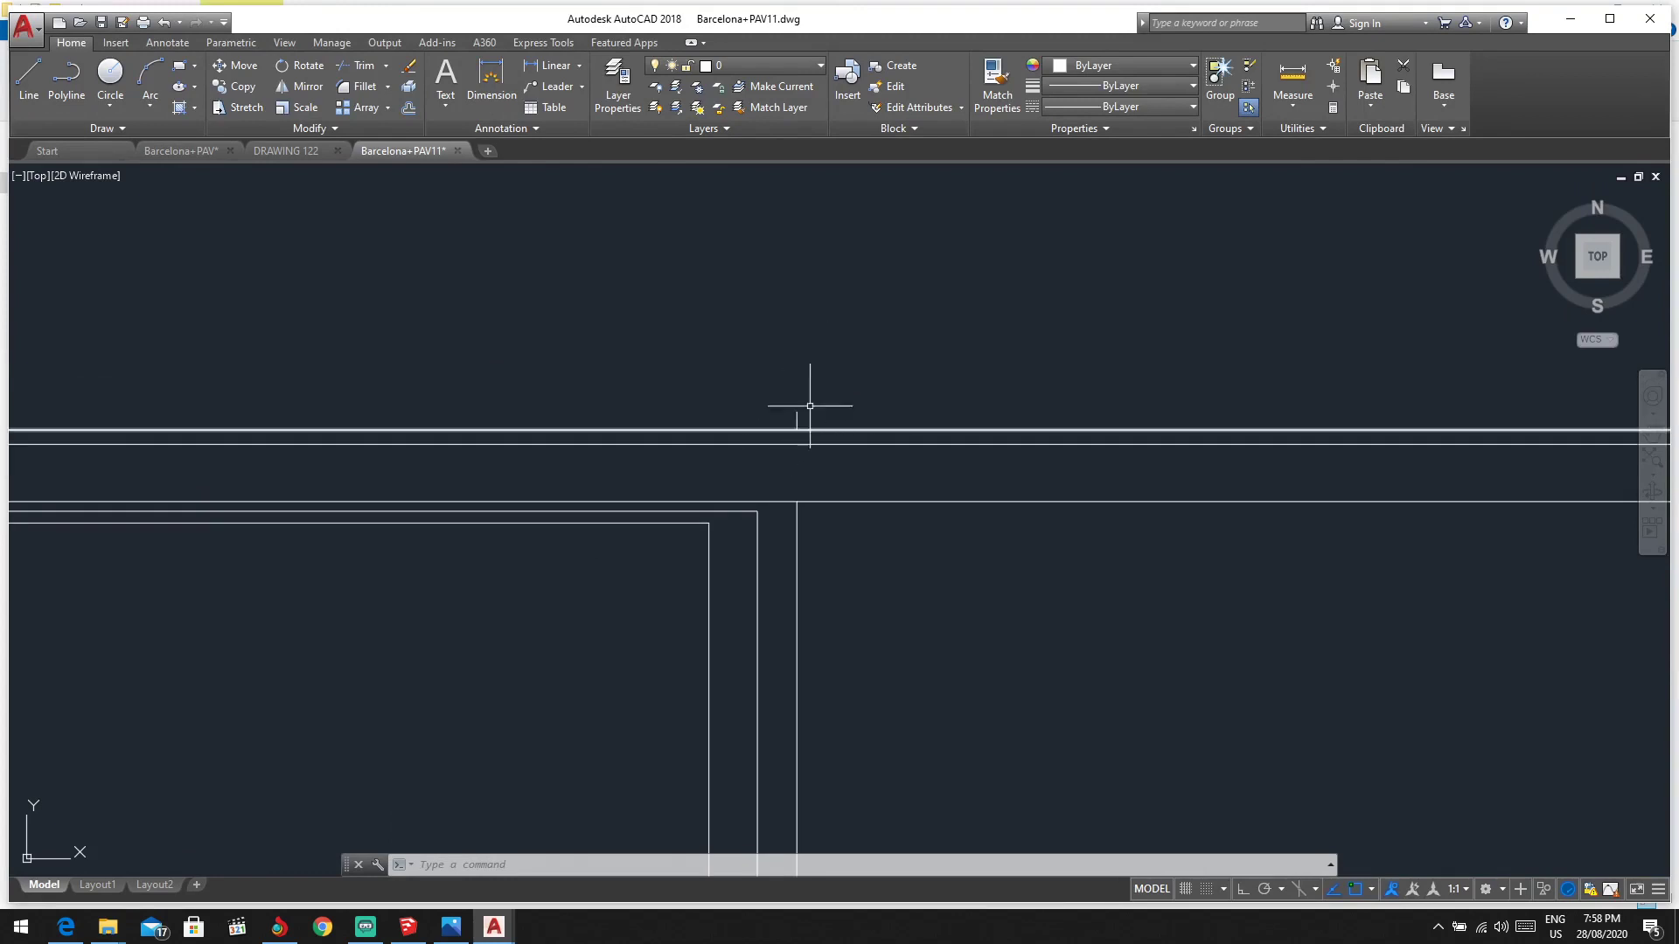
click(811, 416)
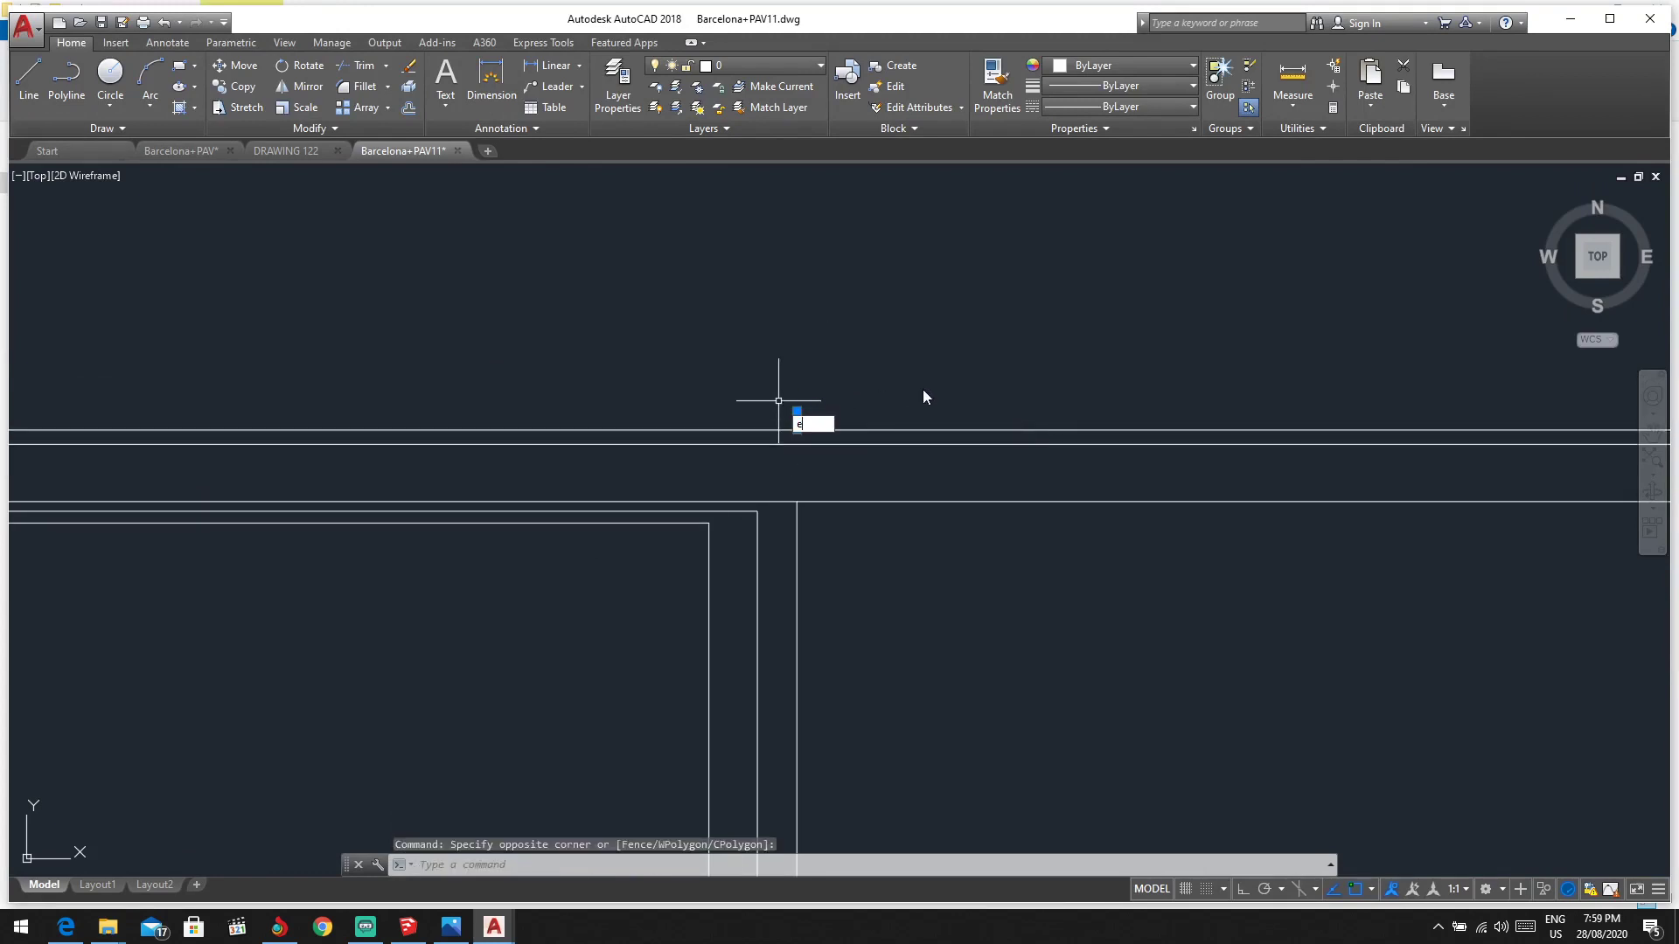
key(Return)
scroll(922, 389, down, 4)
scroll(1276, 385, up, 2)
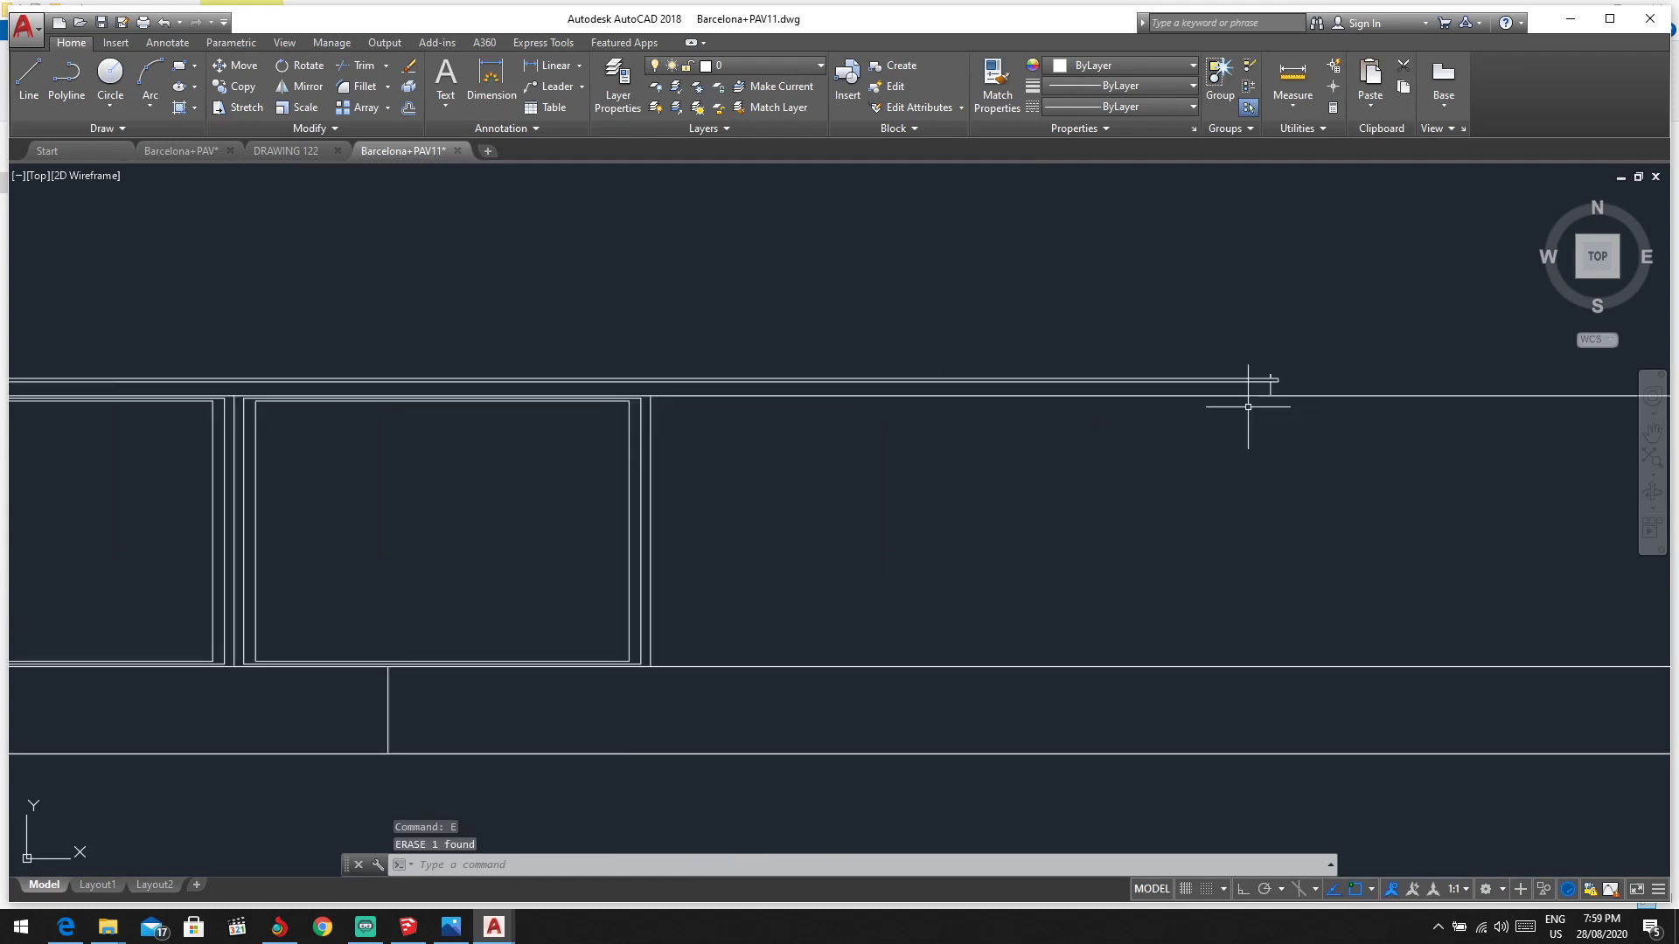
scroll(1124, 442, down, 5)
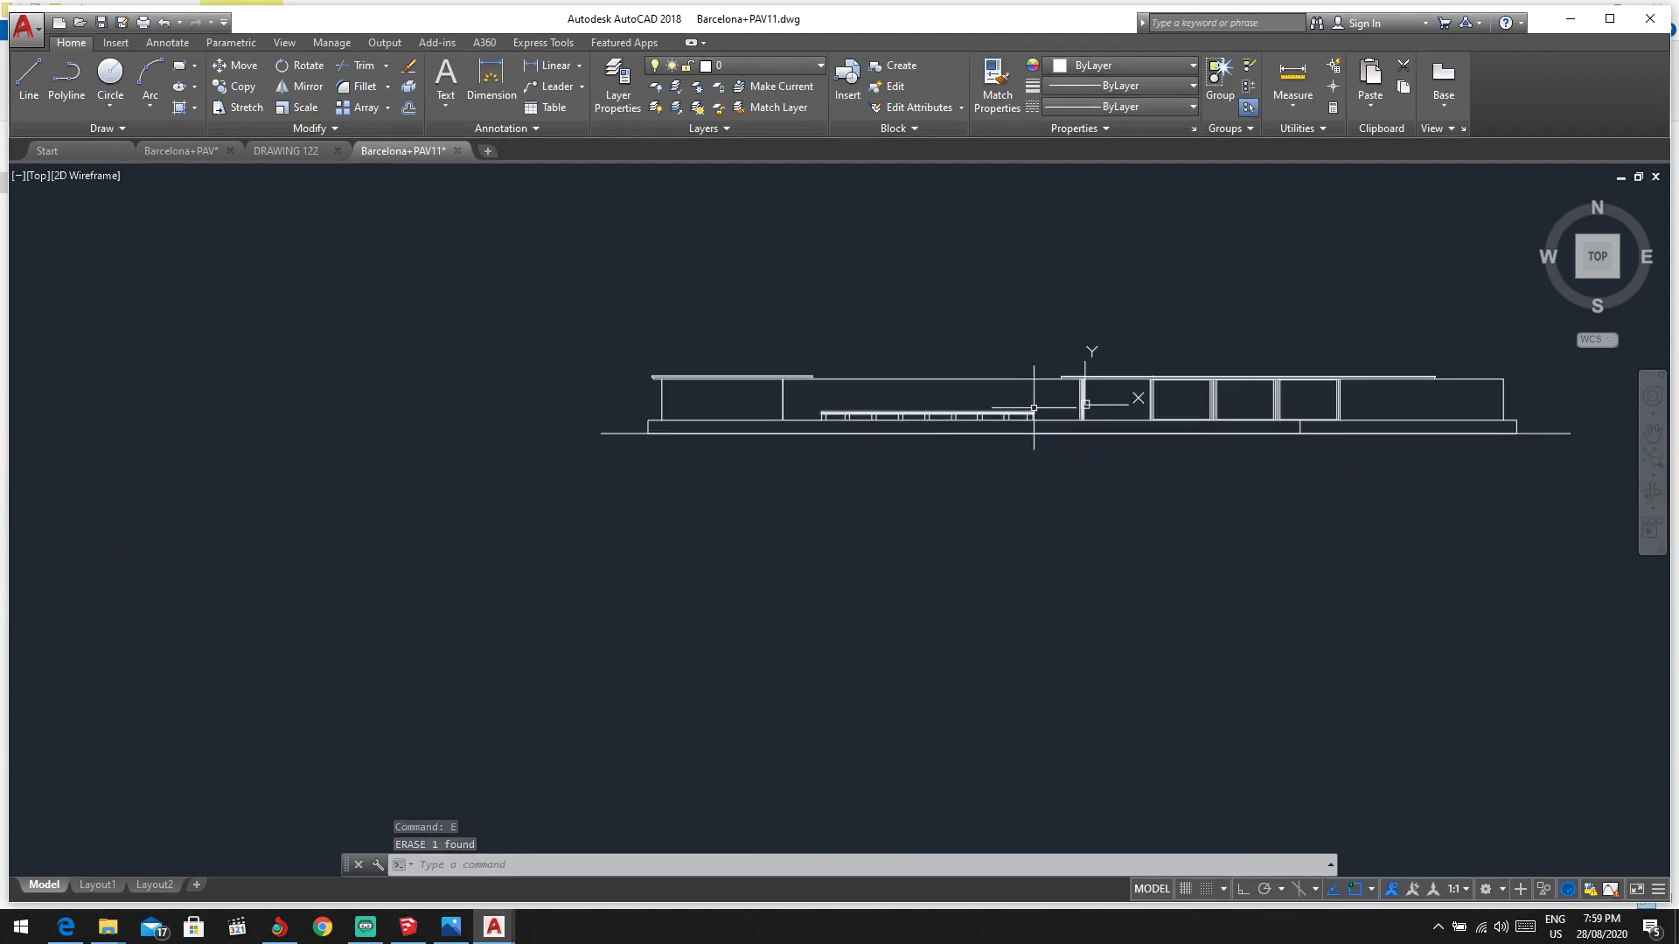
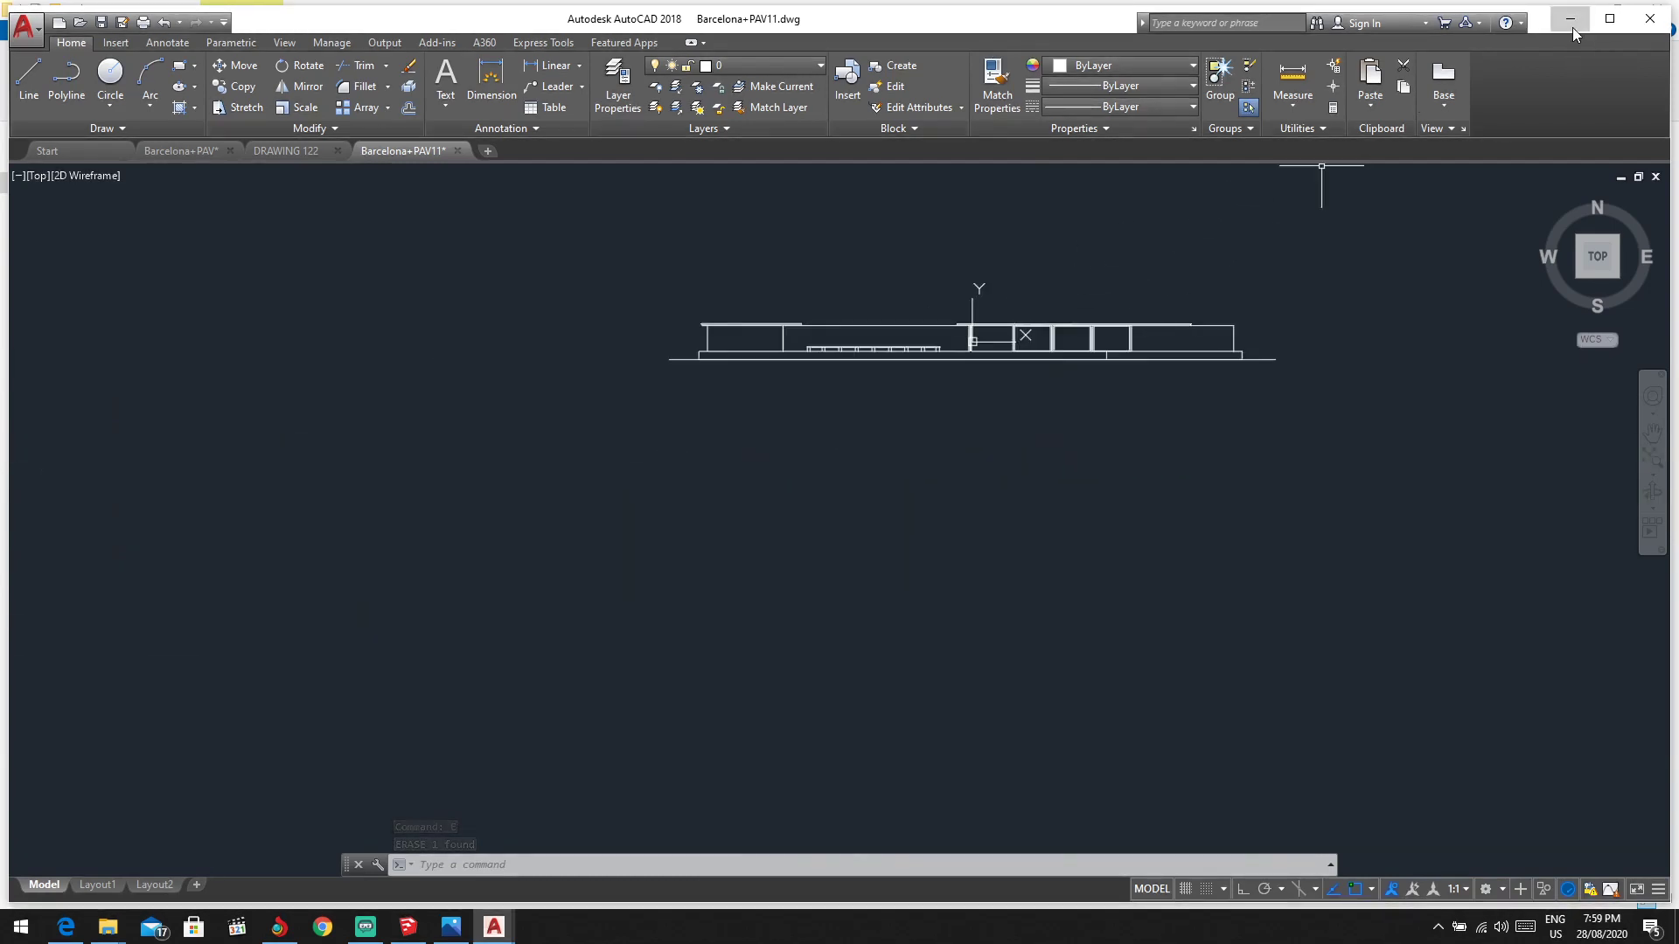
Step: Switch back to SketchUp and view the pavilion obliquely from above its front side
click(409, 926)
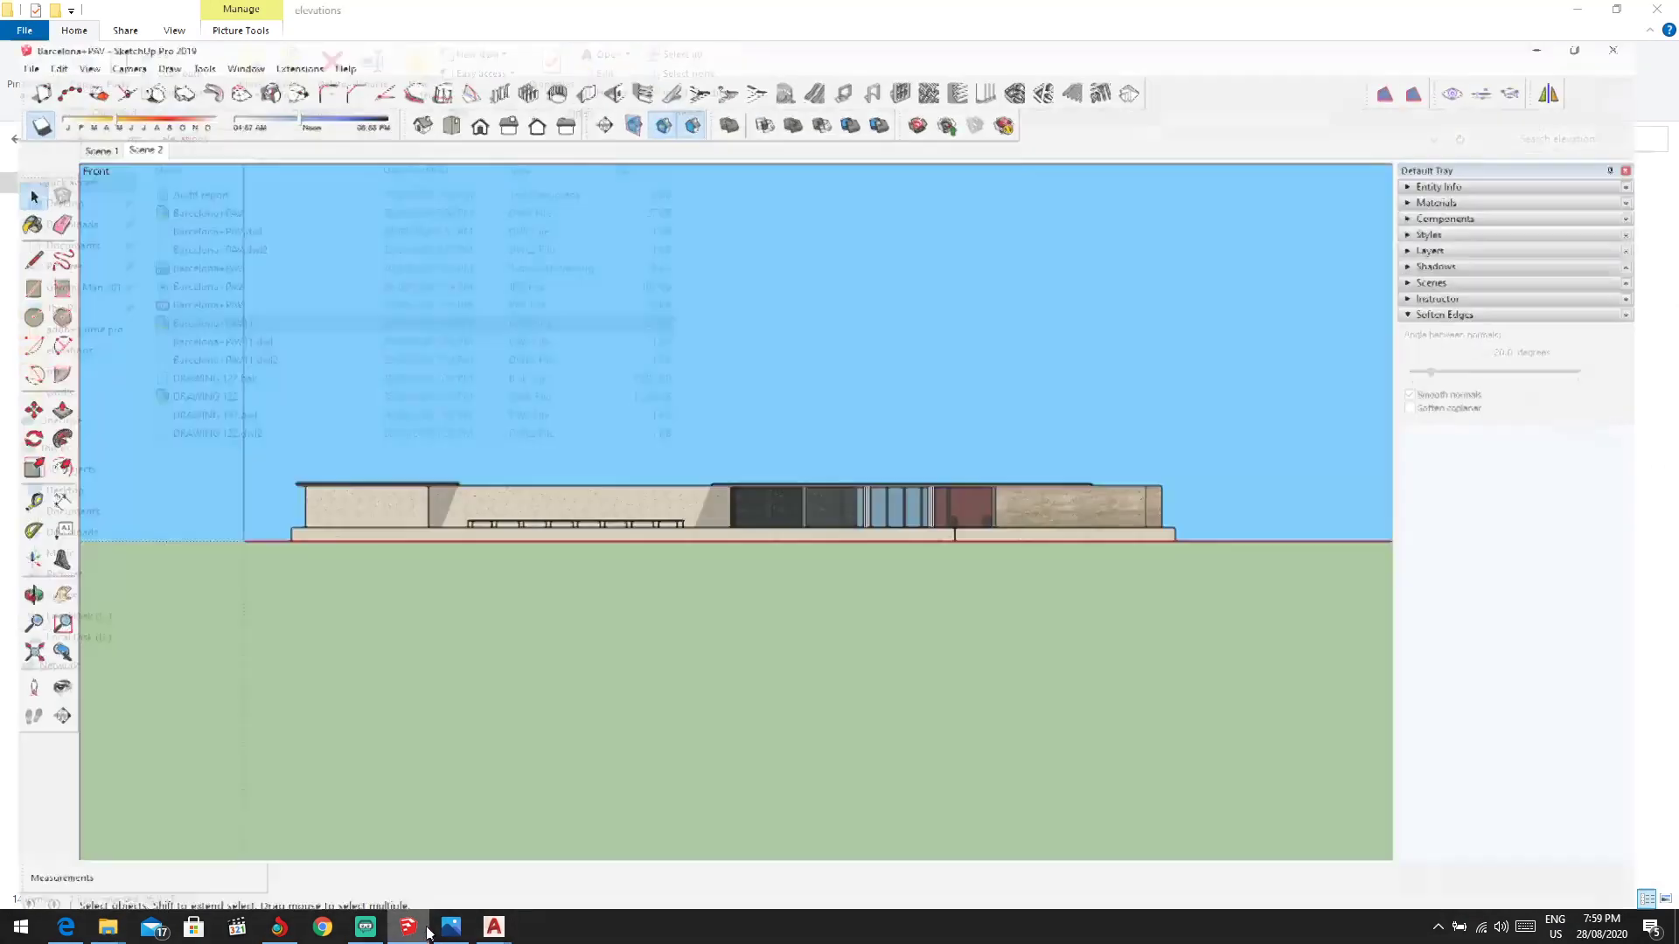
mouse_move(695, 468)
middle_down()
mouse_move(617, 612)
mouse_move(603, 599)
middle_up()
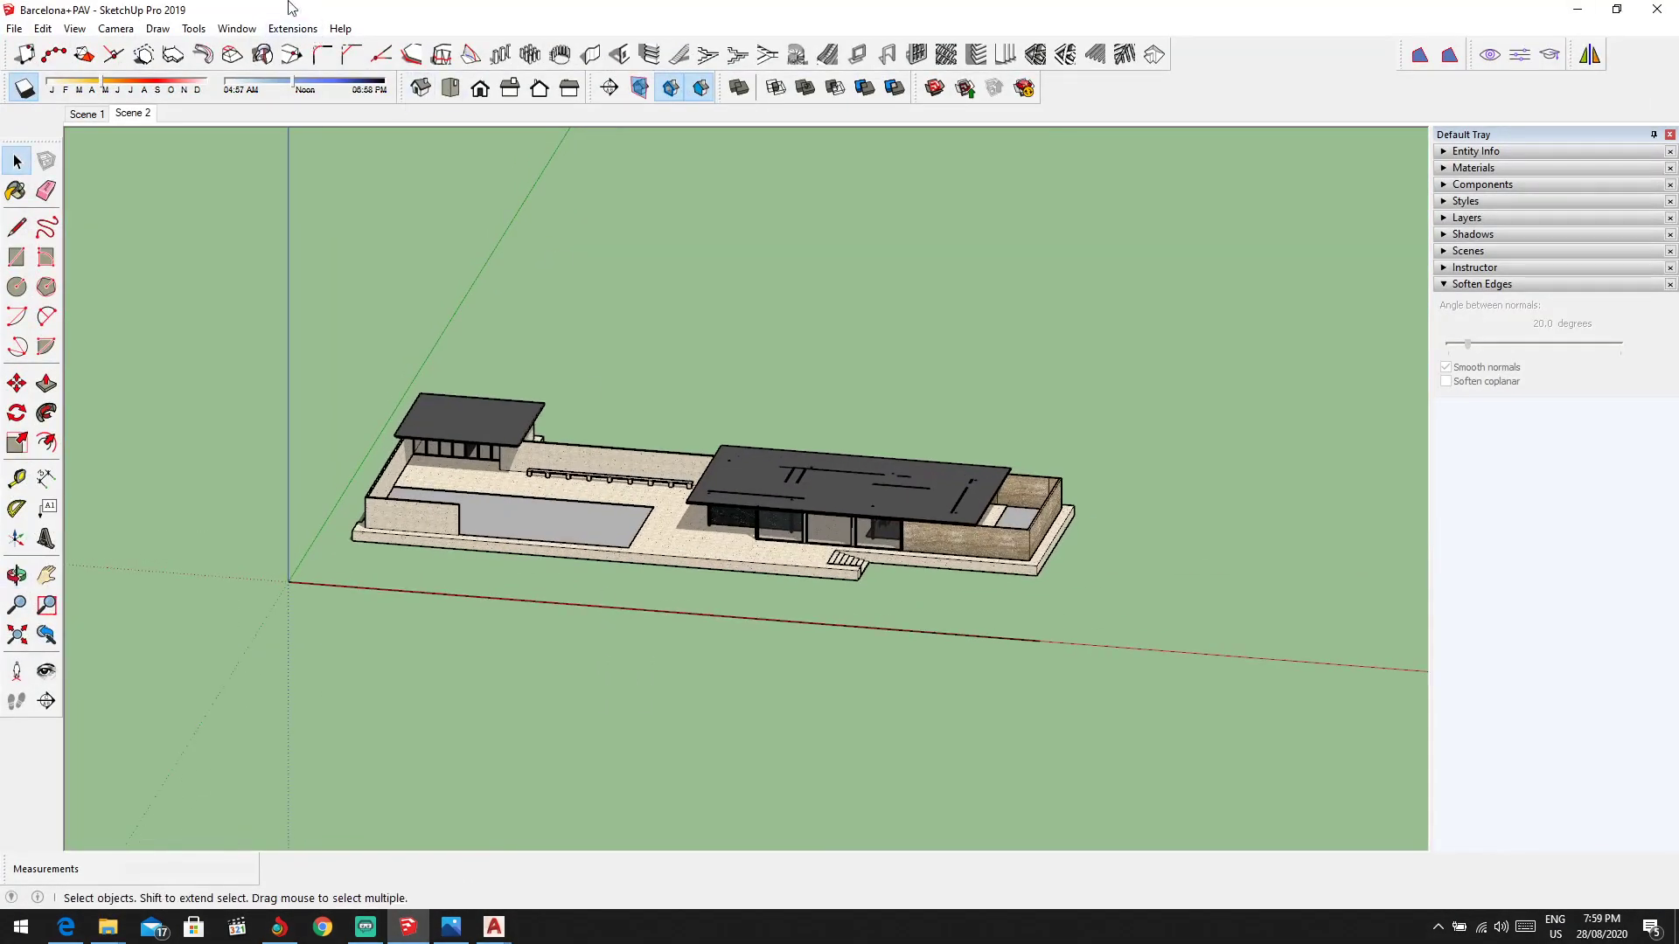
Step: Switch the camera to perspective projection and try section plane orientations over the pavilion's roof and front side
click(116, 29)
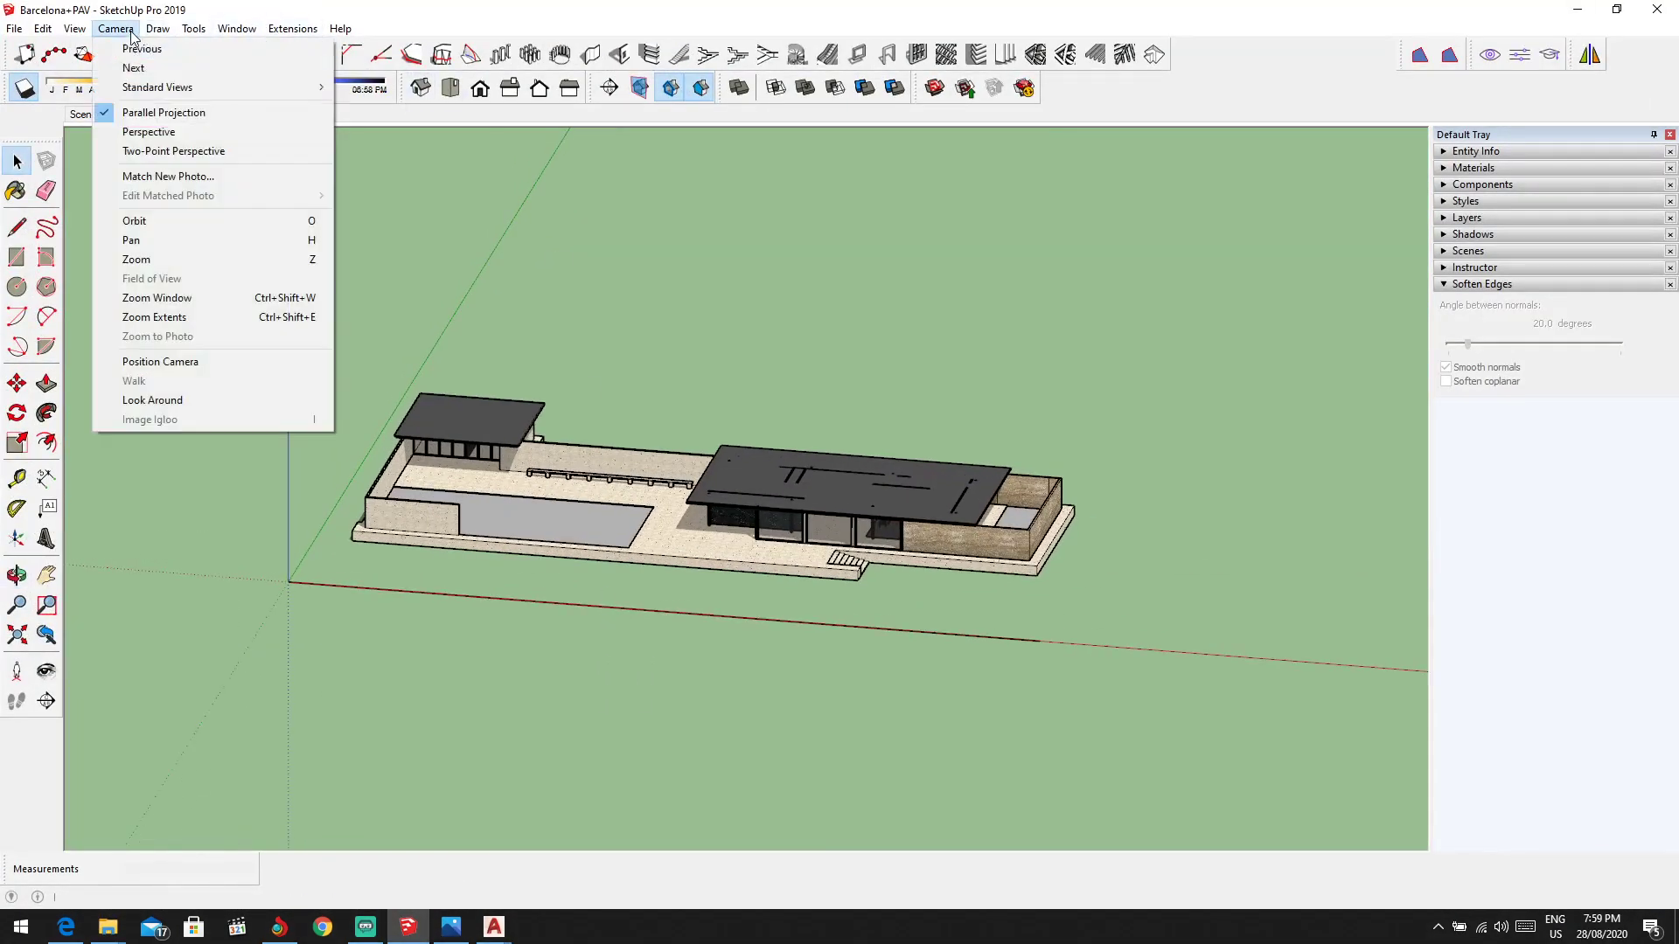
click(148, 132)
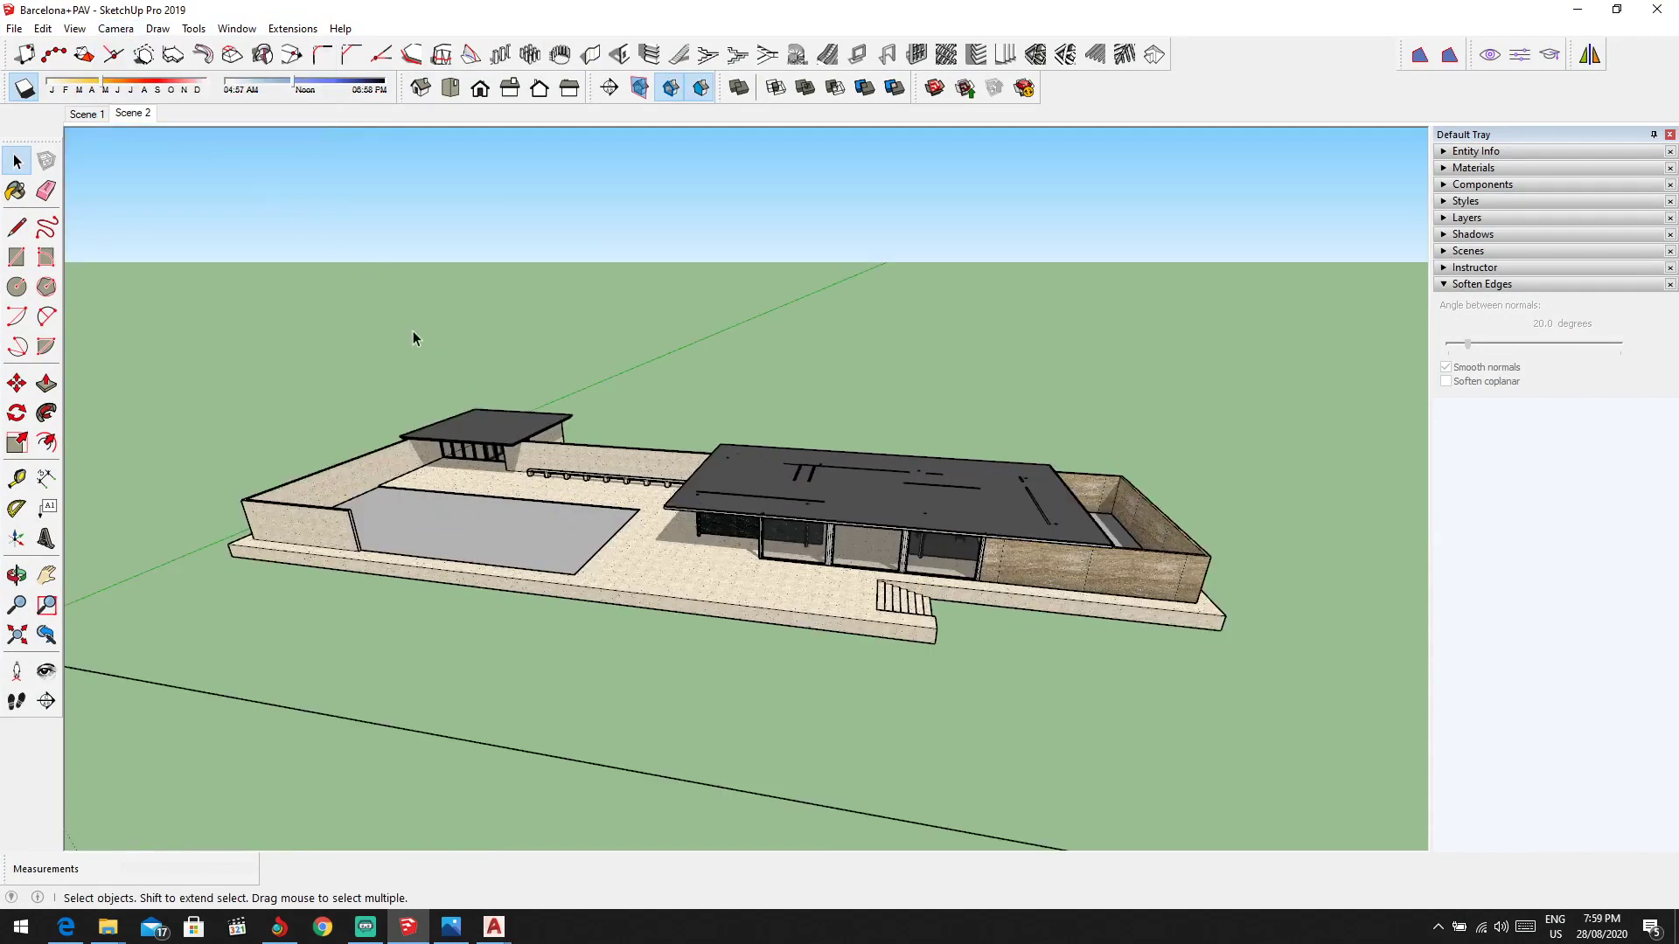
click(610, 88)
click(809, 321)
click(890, 518)
mouse_move(665, 525)
middle_down()
mouse_move(577, 512)
mouse_move(643, 524)
middle_up()
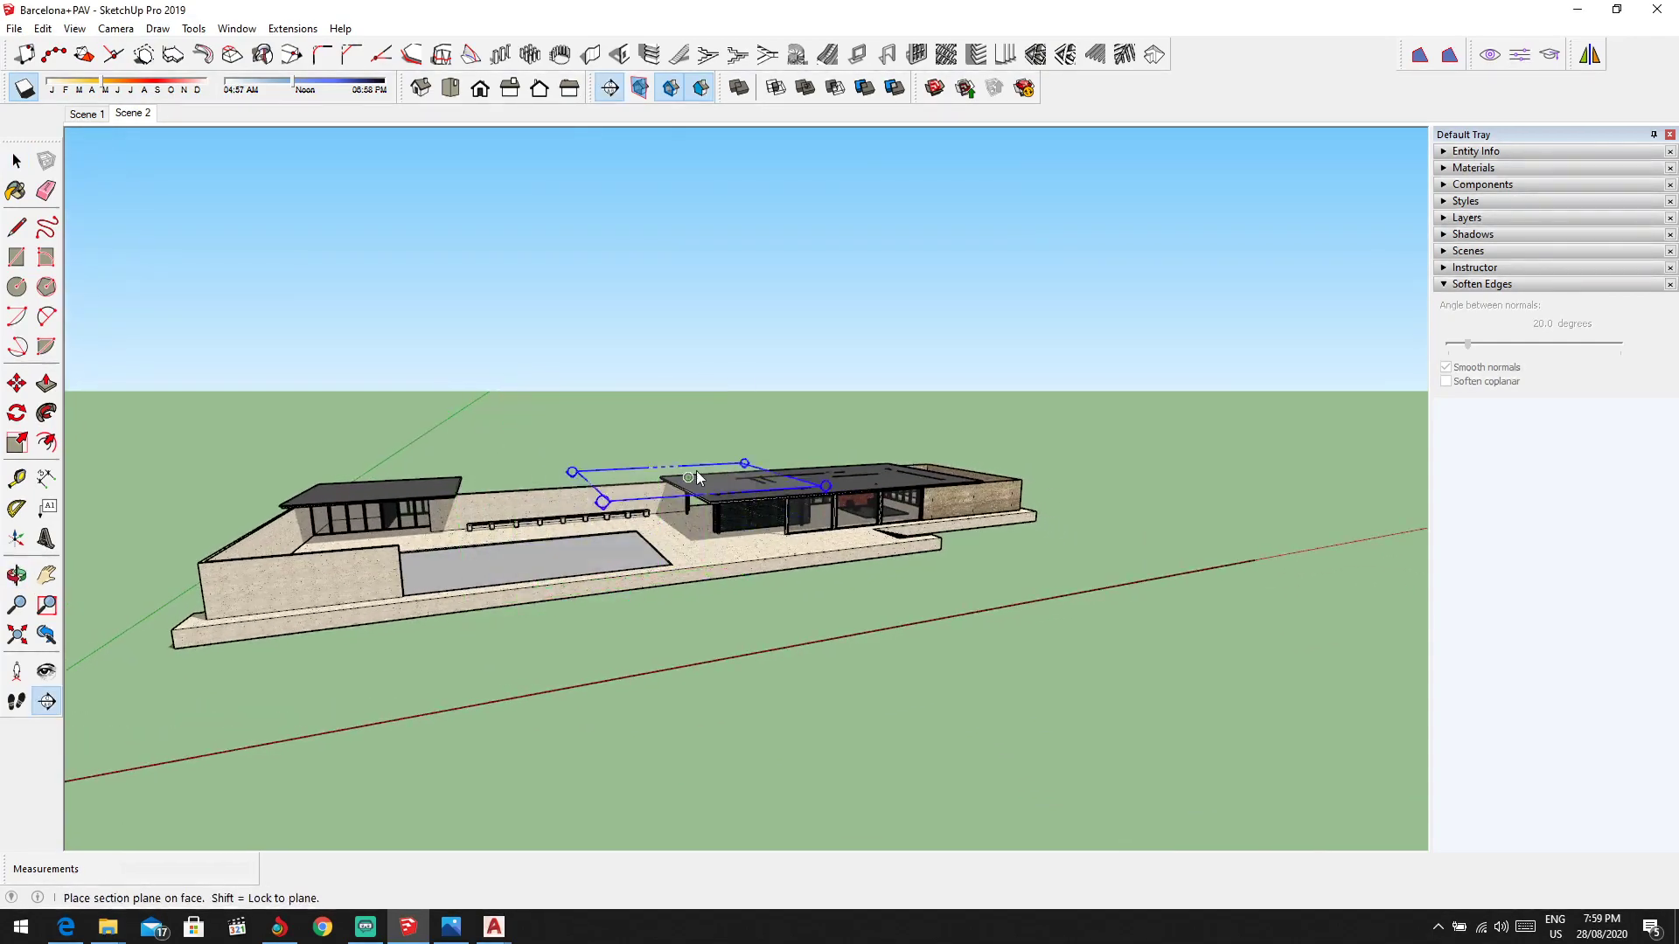
middle_drag(696, 470, 645, 588)
scroll(612, 694, up, 3)
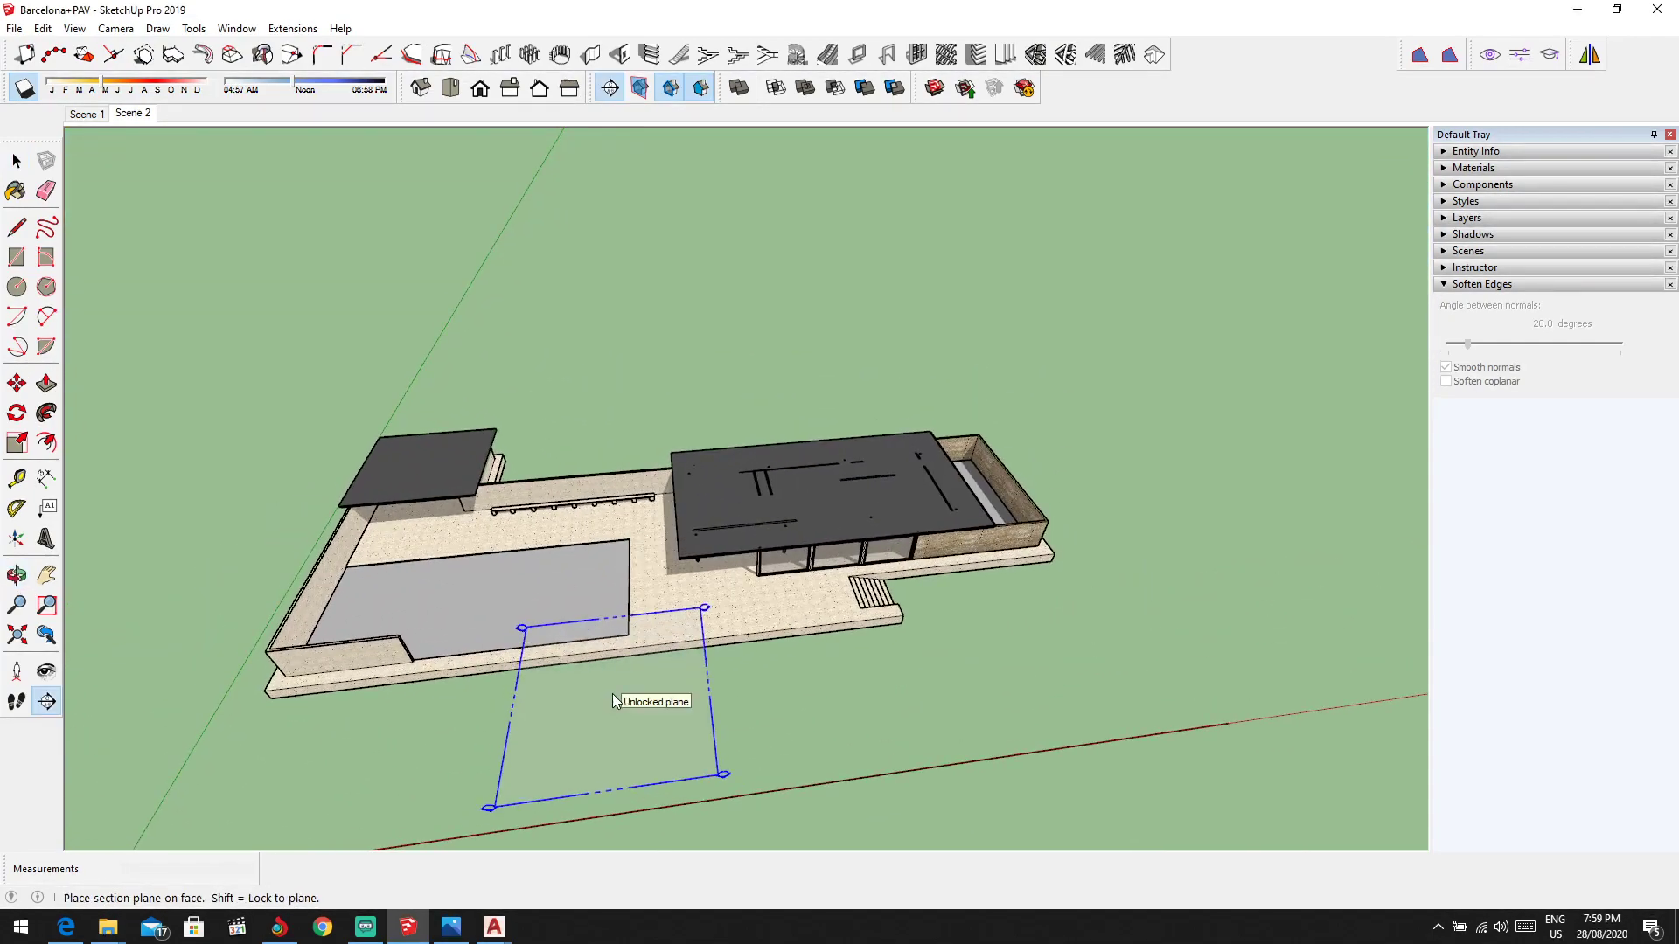
scroll(842, 469, up, 5)
middle_drag(843, 469, 645, 723)
scroll(909, 306, up, 3)
scroll(679, 632, down, 3)
scroll(685, 549, up, 1)
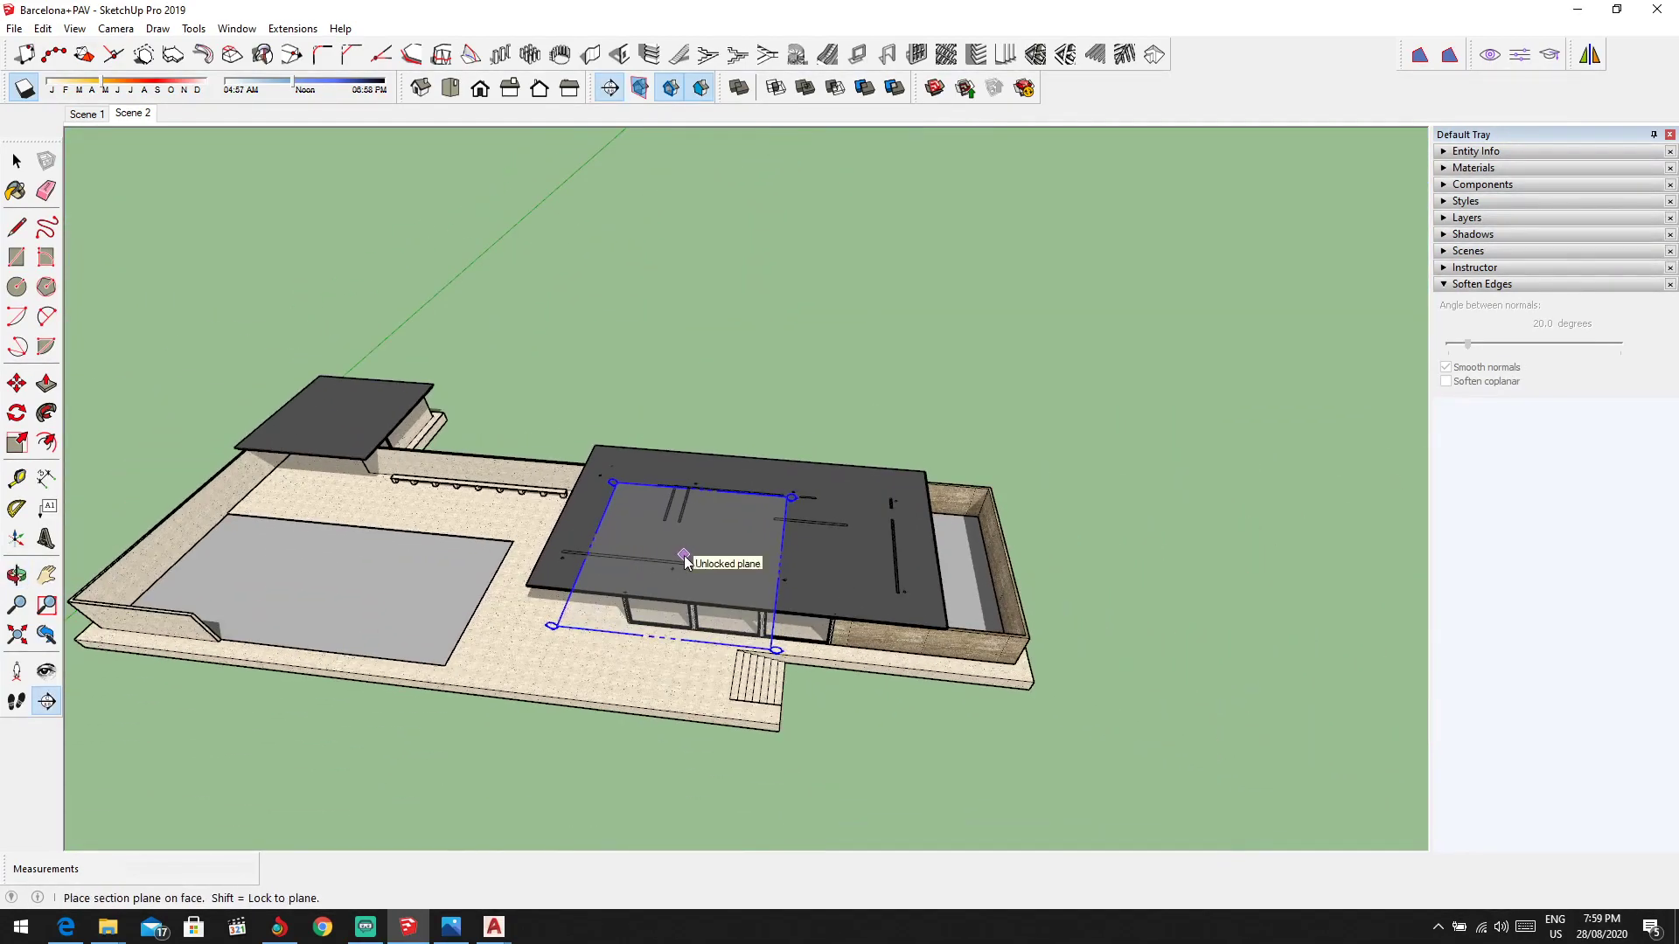
scroll(682, 560, down, 1)
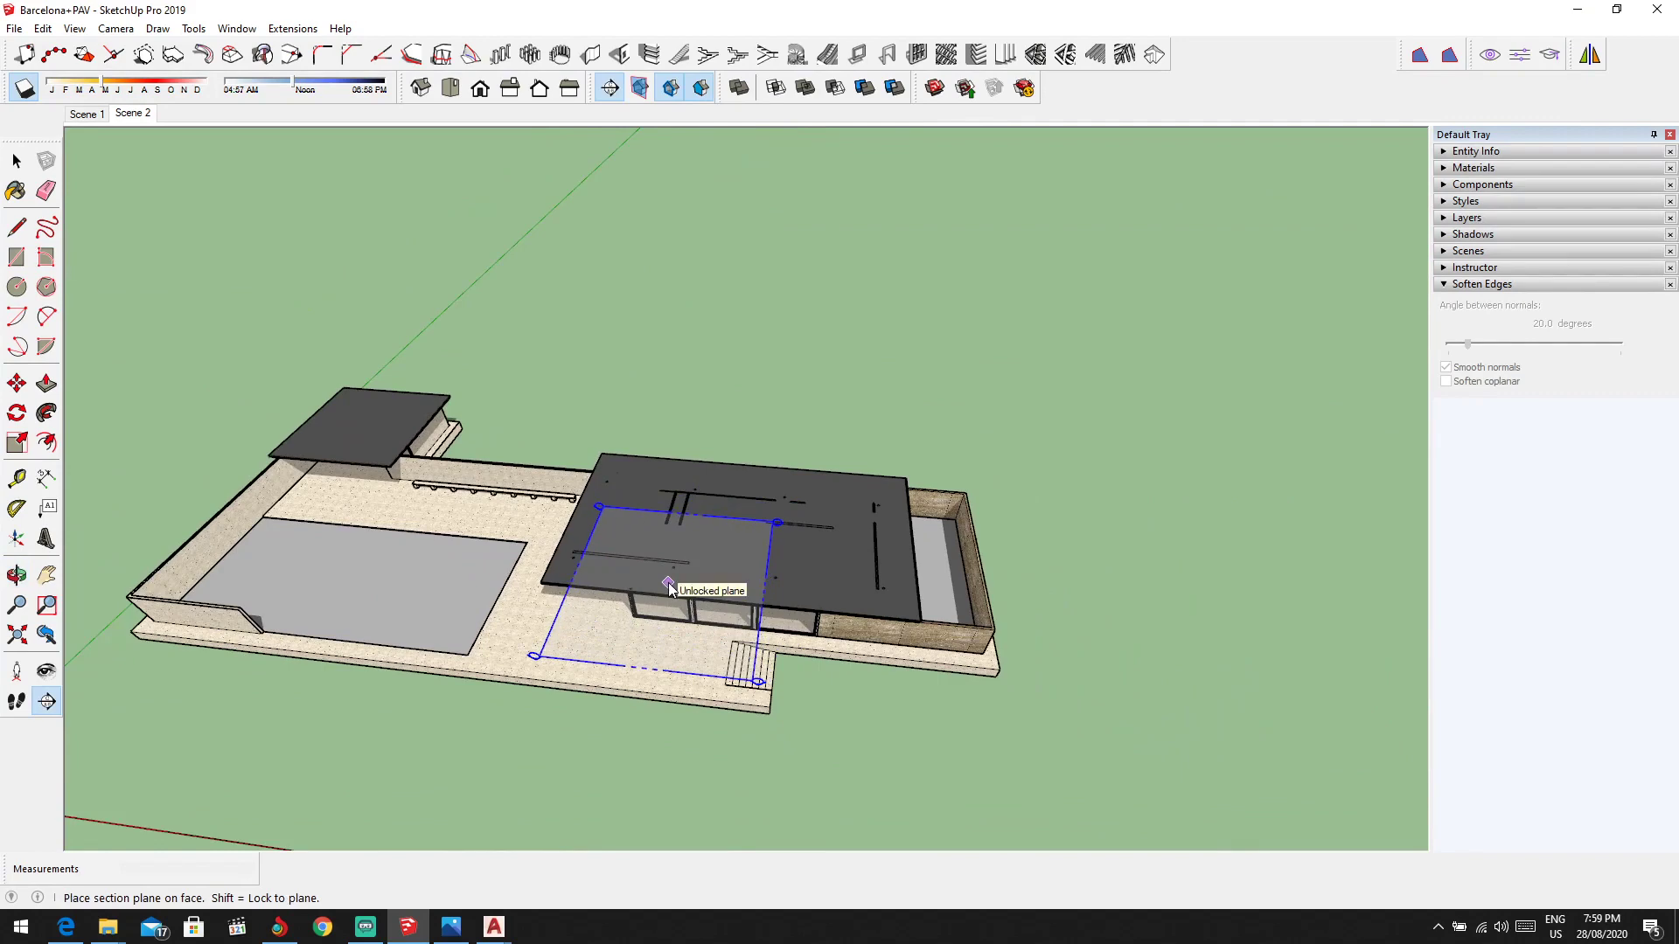
middle_drag(679, 518, 800, 489)
middle_drag(697, 542, 664, 416)
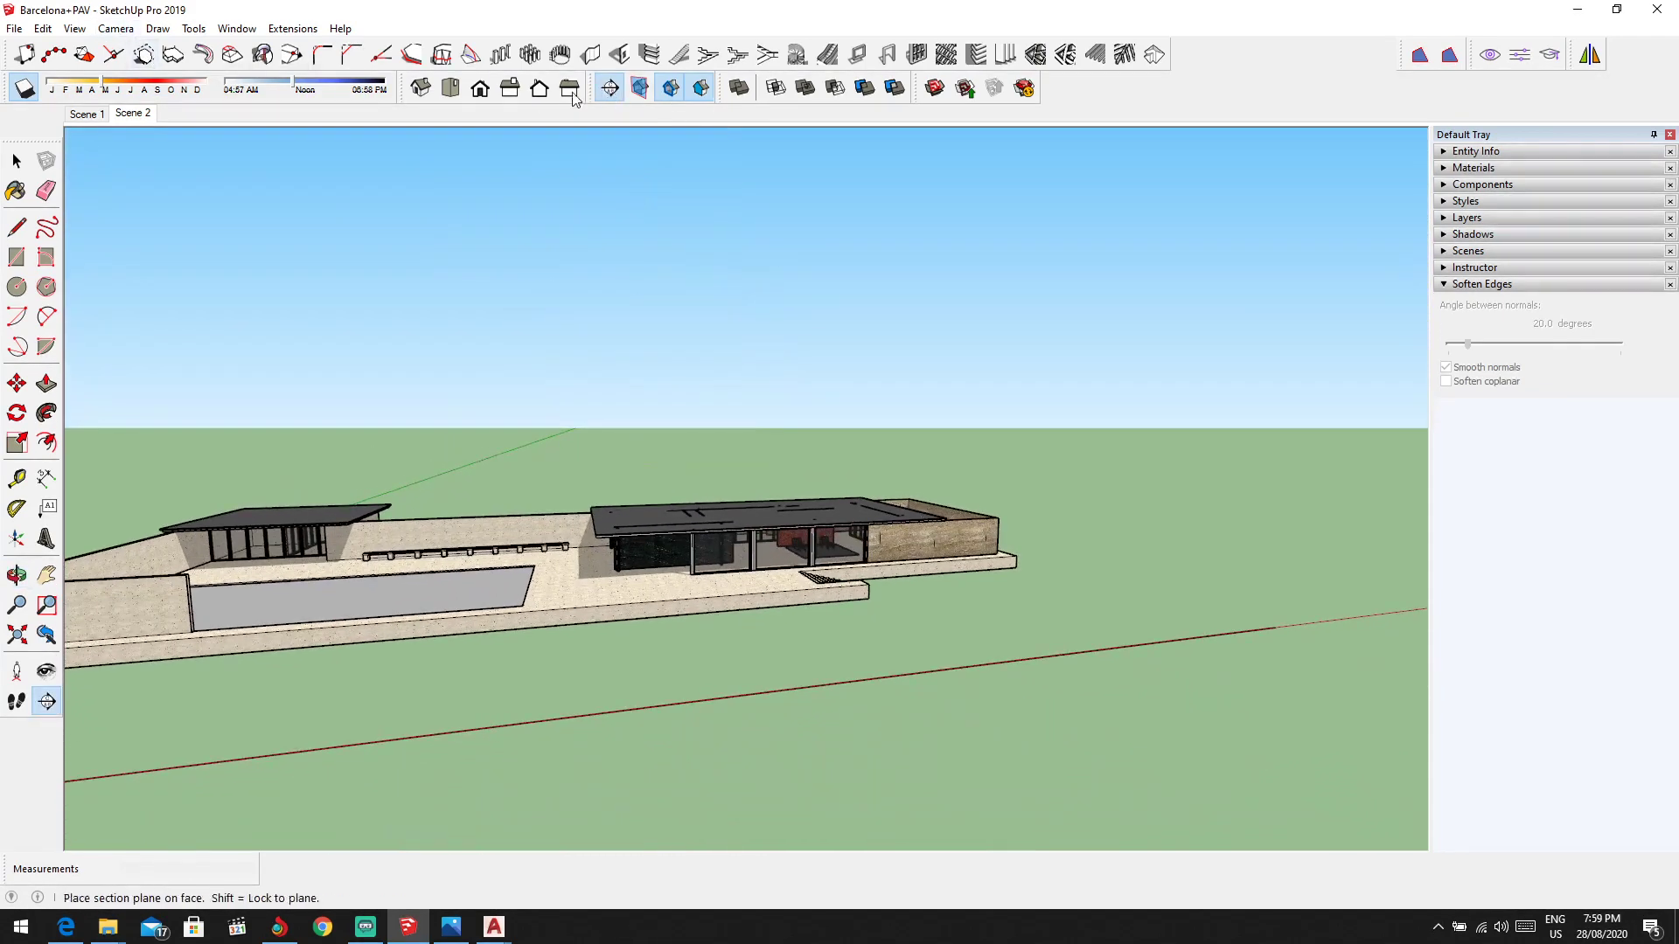
Step: Place a vertical section plane parallel to the pavilion's back face from the back view
click(512, 88)
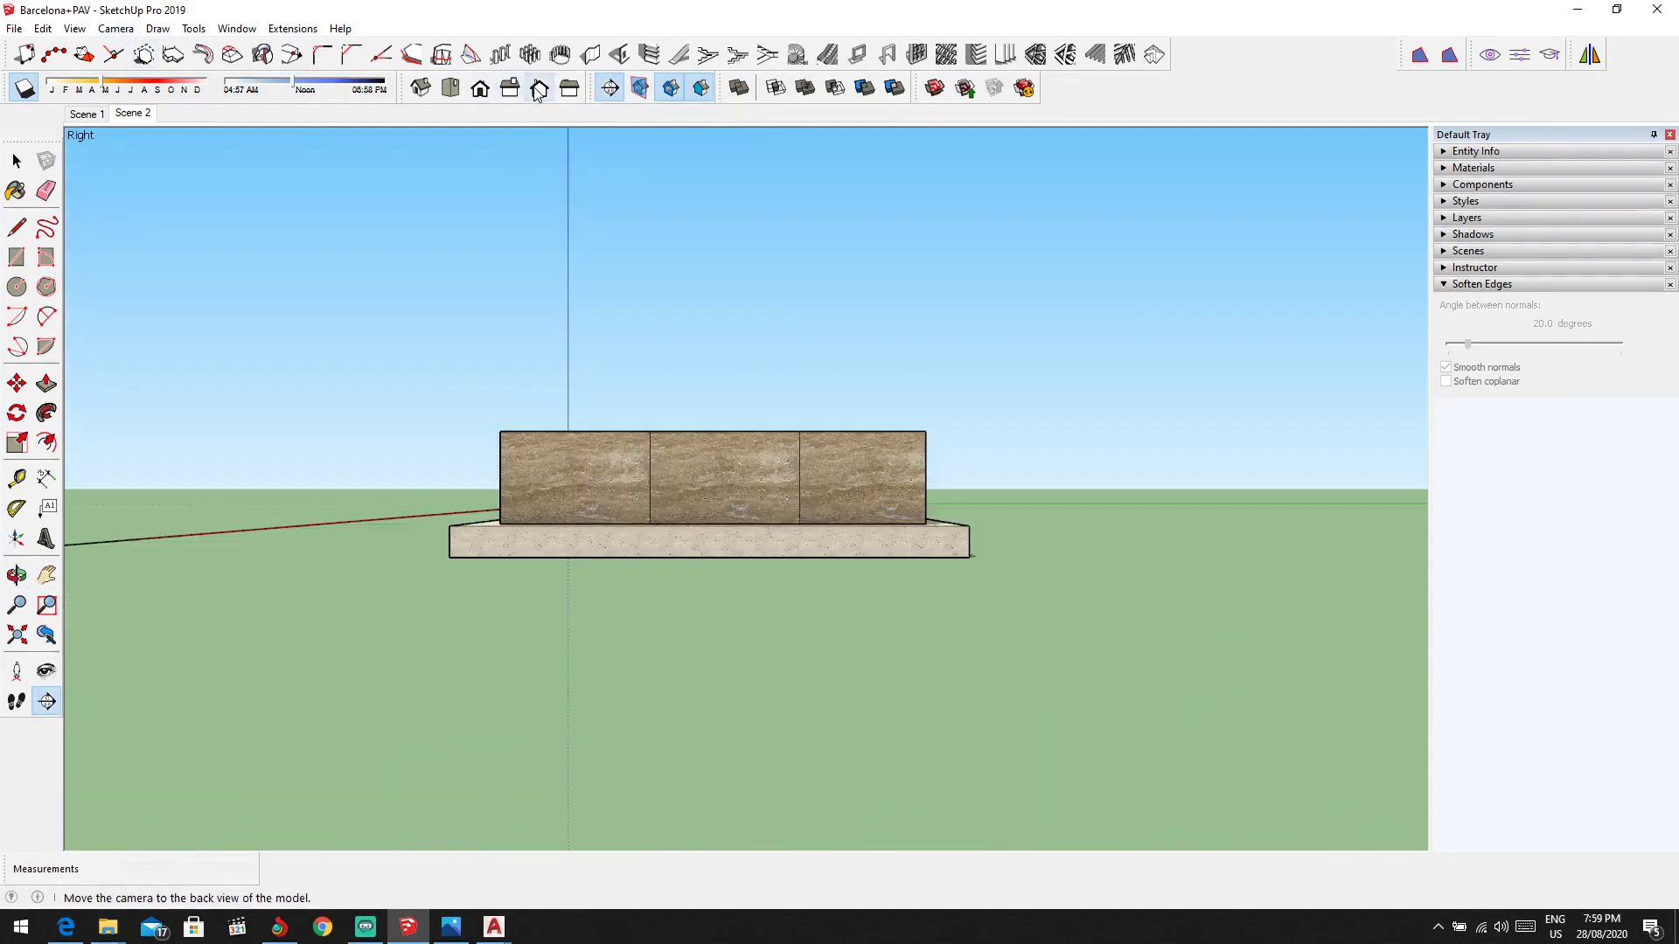
click(539, 90)
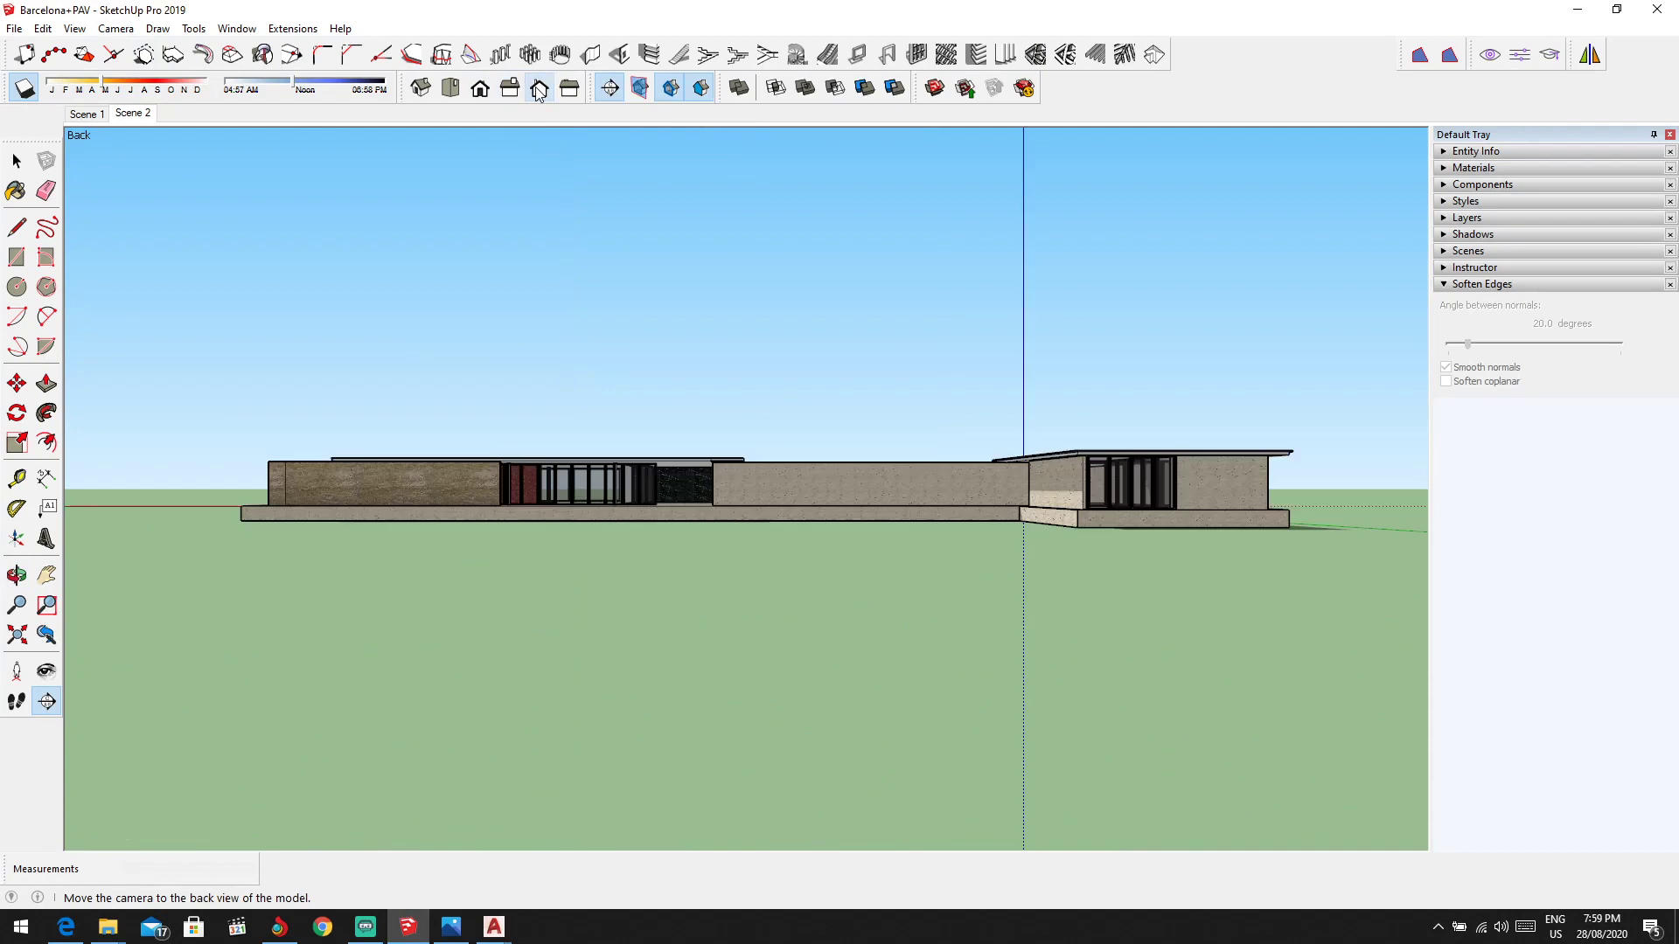
click(116, 28)
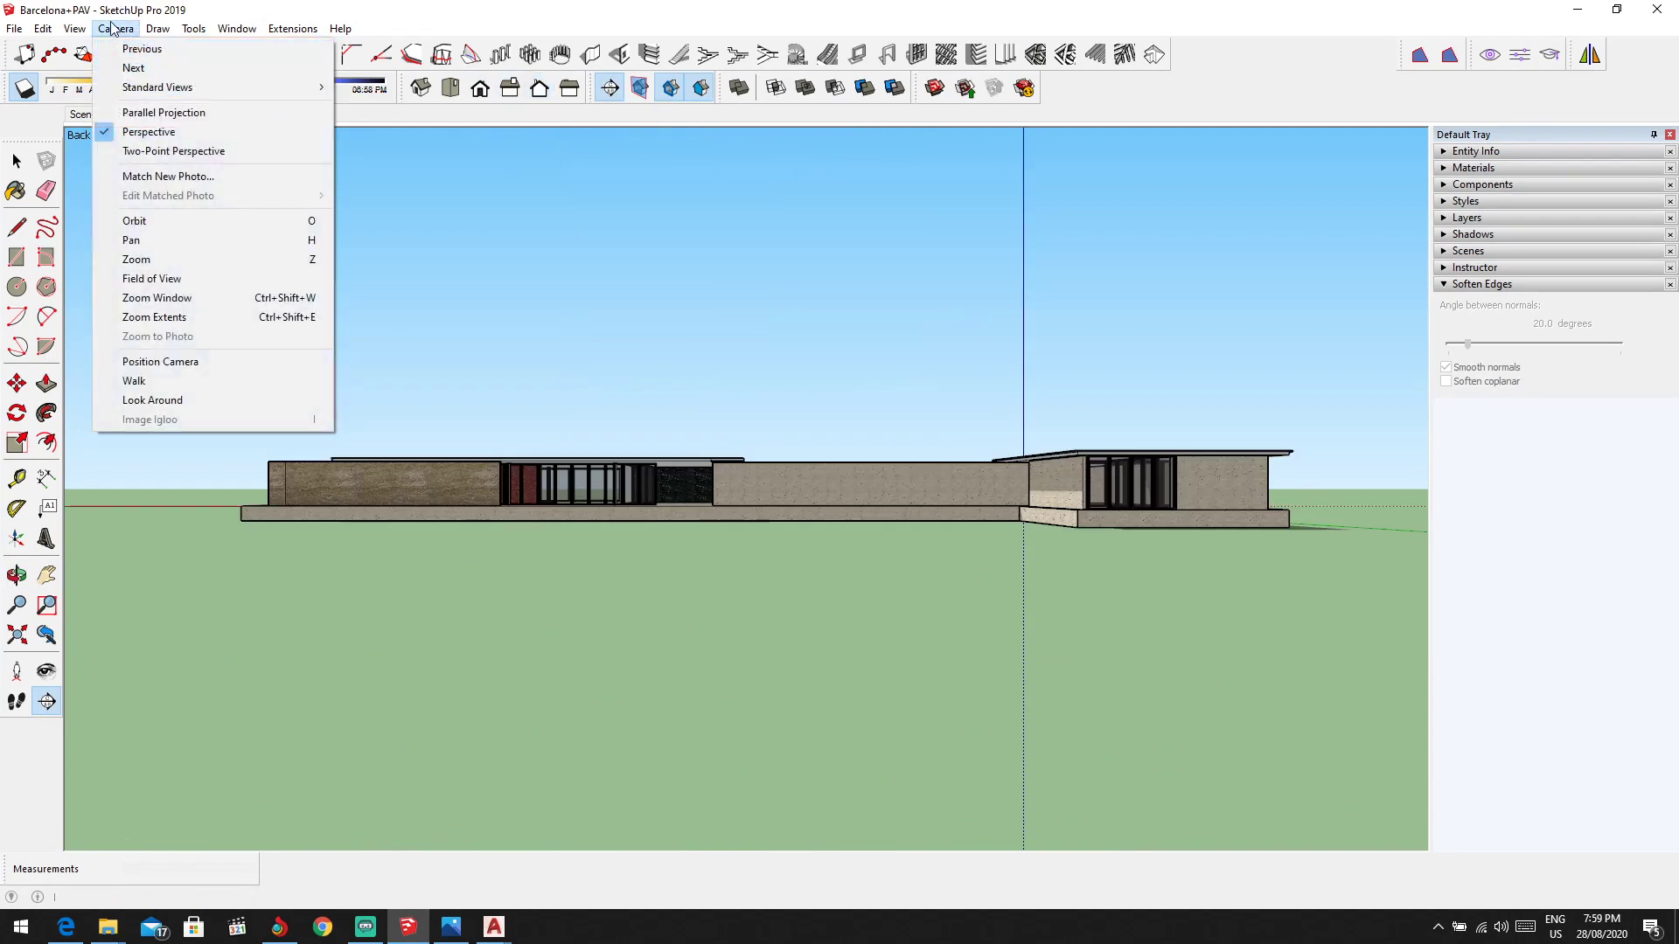
click(114, 29)
click(822, 475)
Step: Move the section plane about 6 m into the pavilion to cut lengthwise through the main building
middle_drag(844, 481, 889, 643)
click(727, 602)
key(m)
click(852, 654)
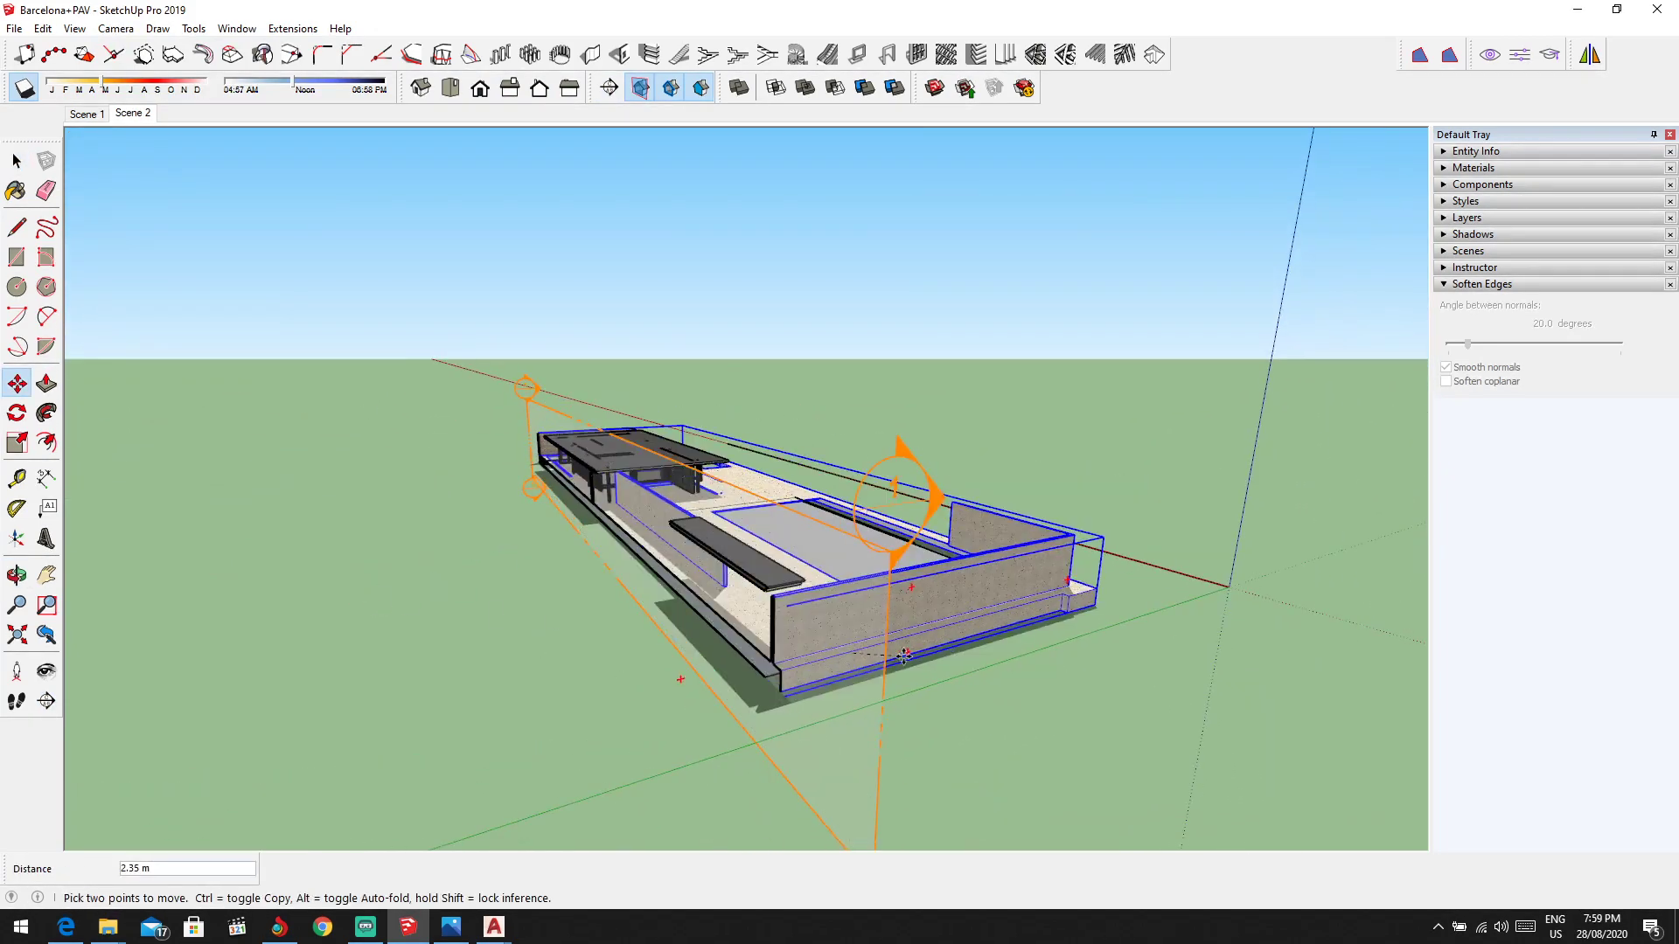
click(795, 693)
key(space)
click(803, 710)
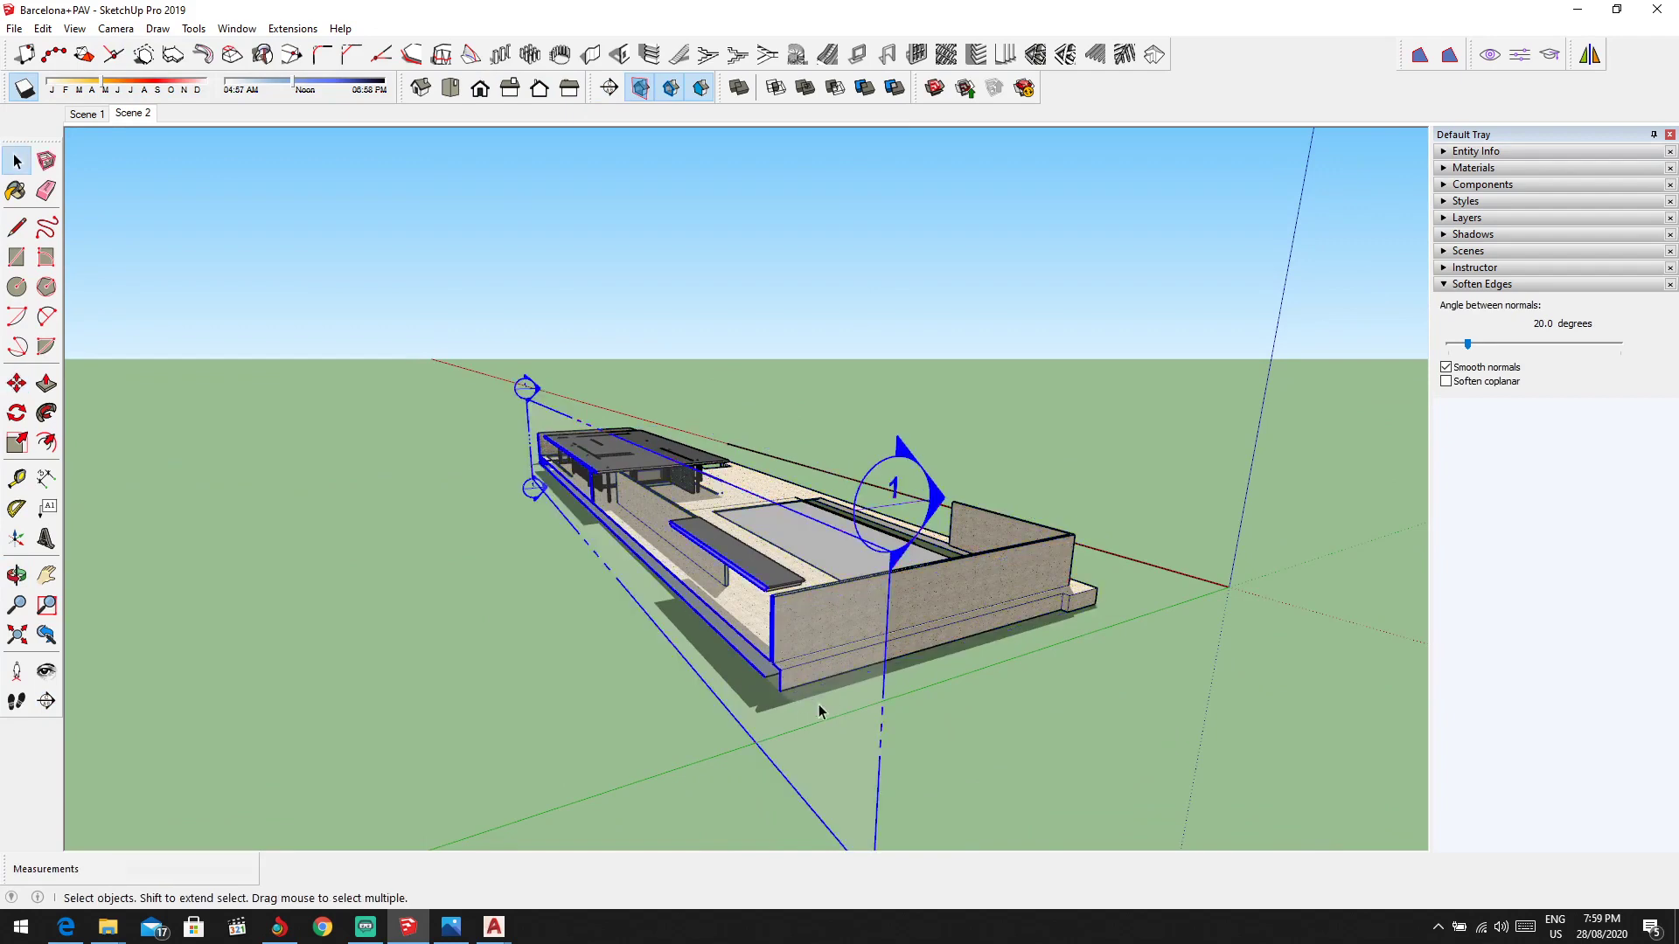
key(m)
middle_drag(828, 705, 927, 705)
click(927, 705)
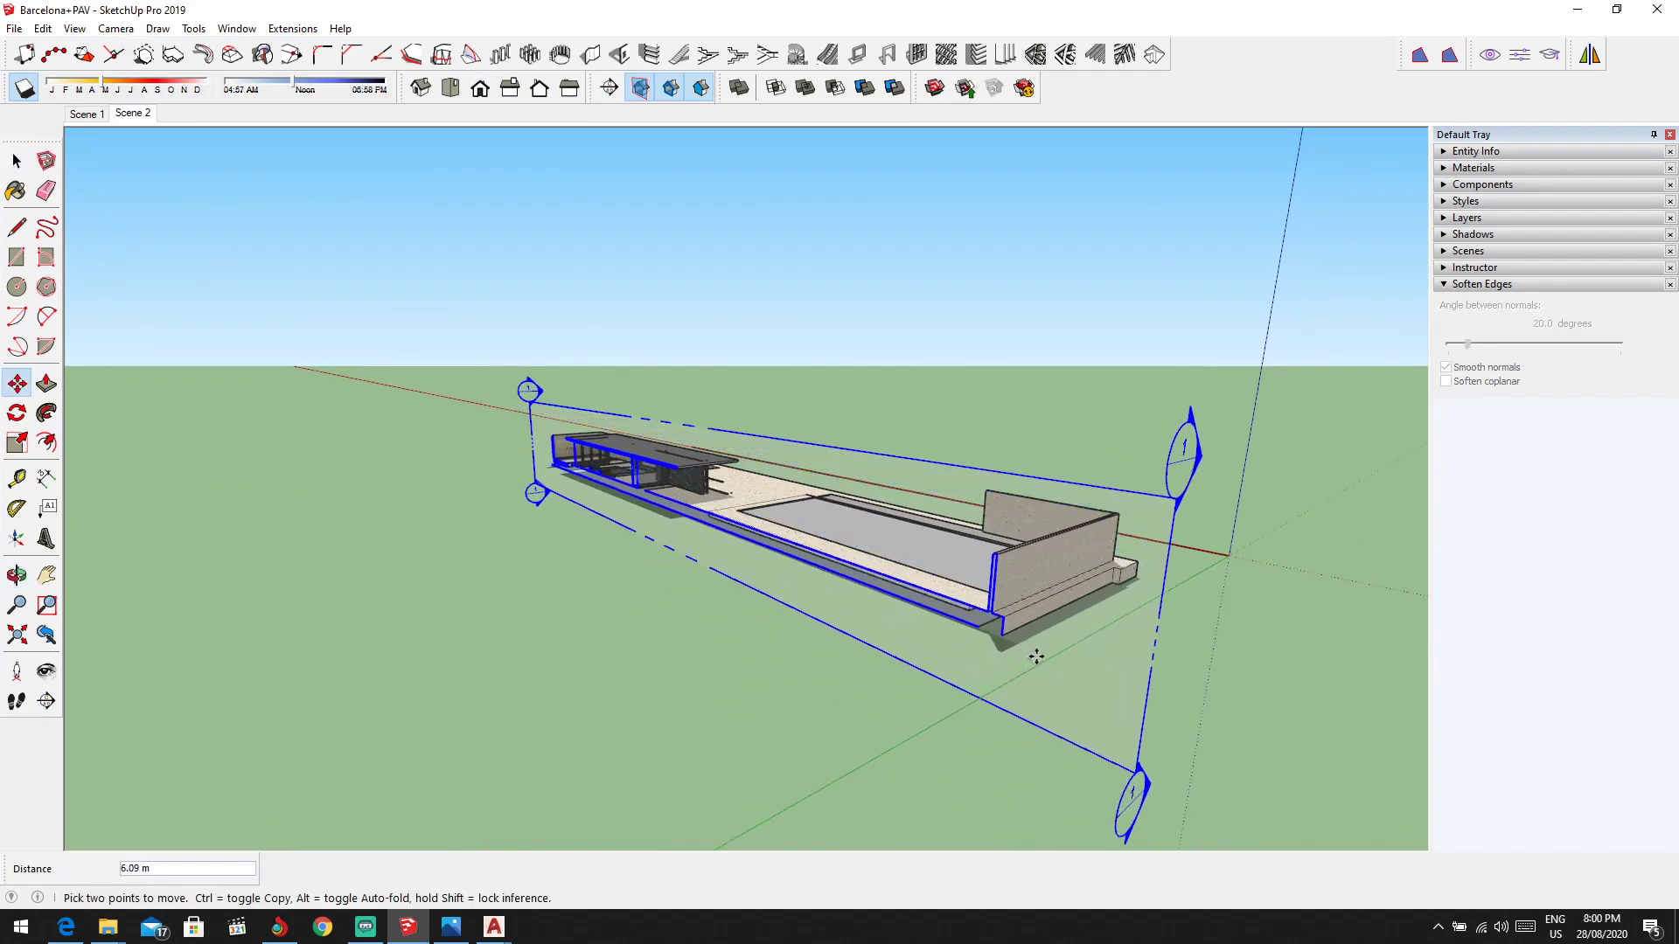
middle_drag(965, 638, 816, 474)
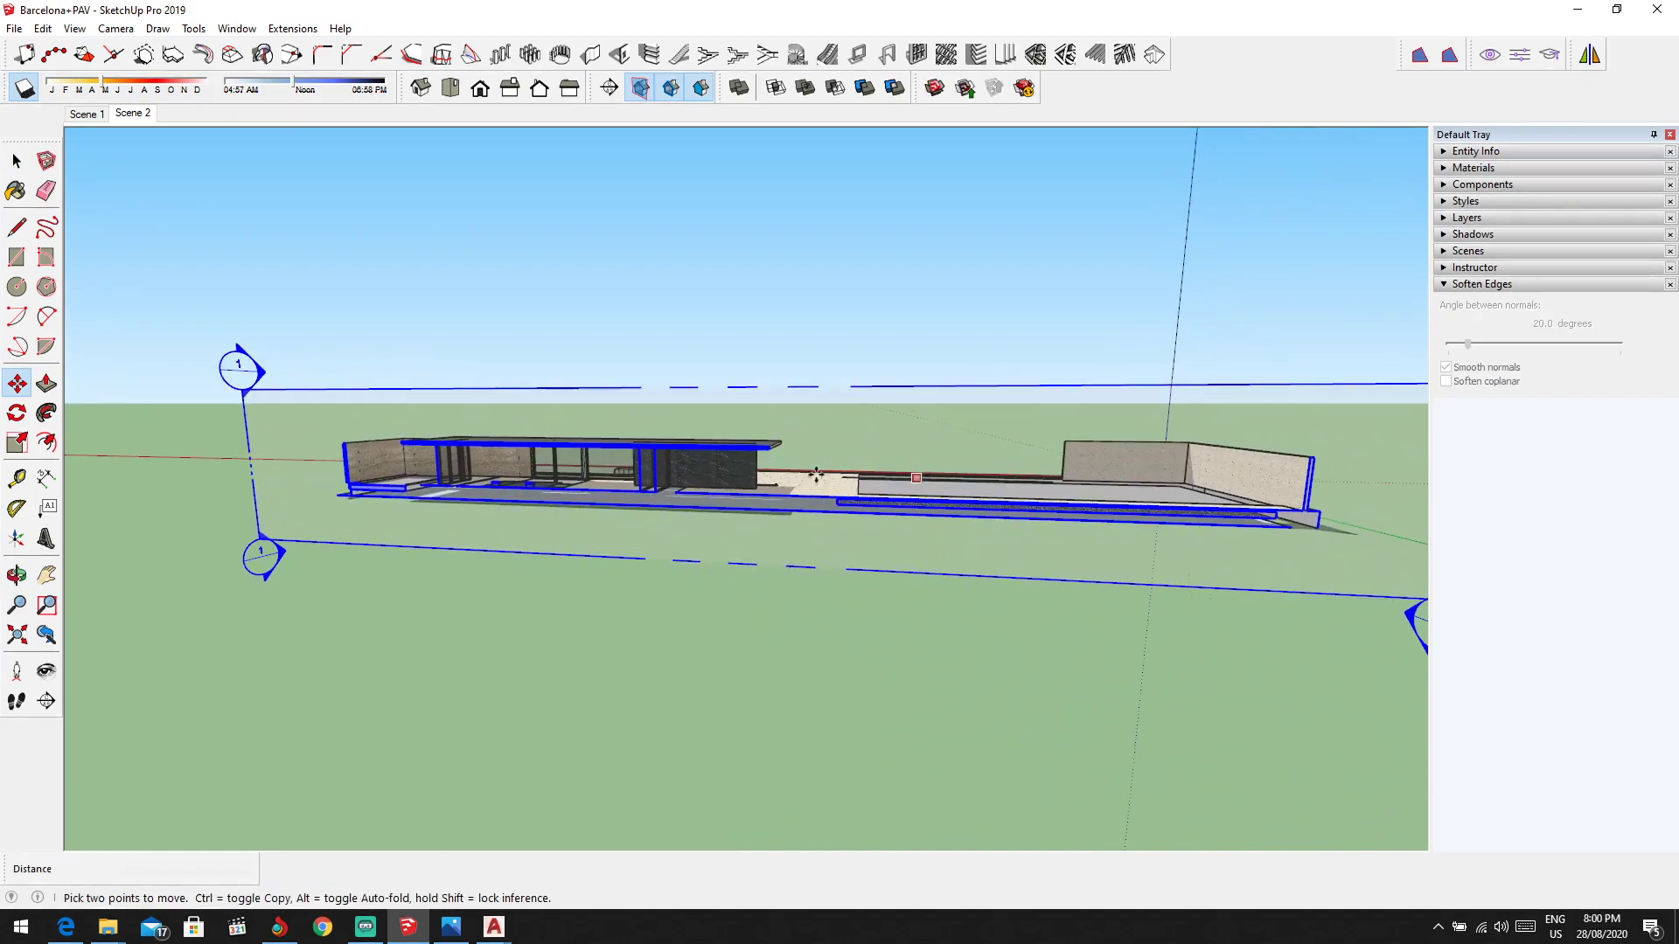
Step: Show the sectioned pavilion in the back view with parallel projection
click(481, 91)
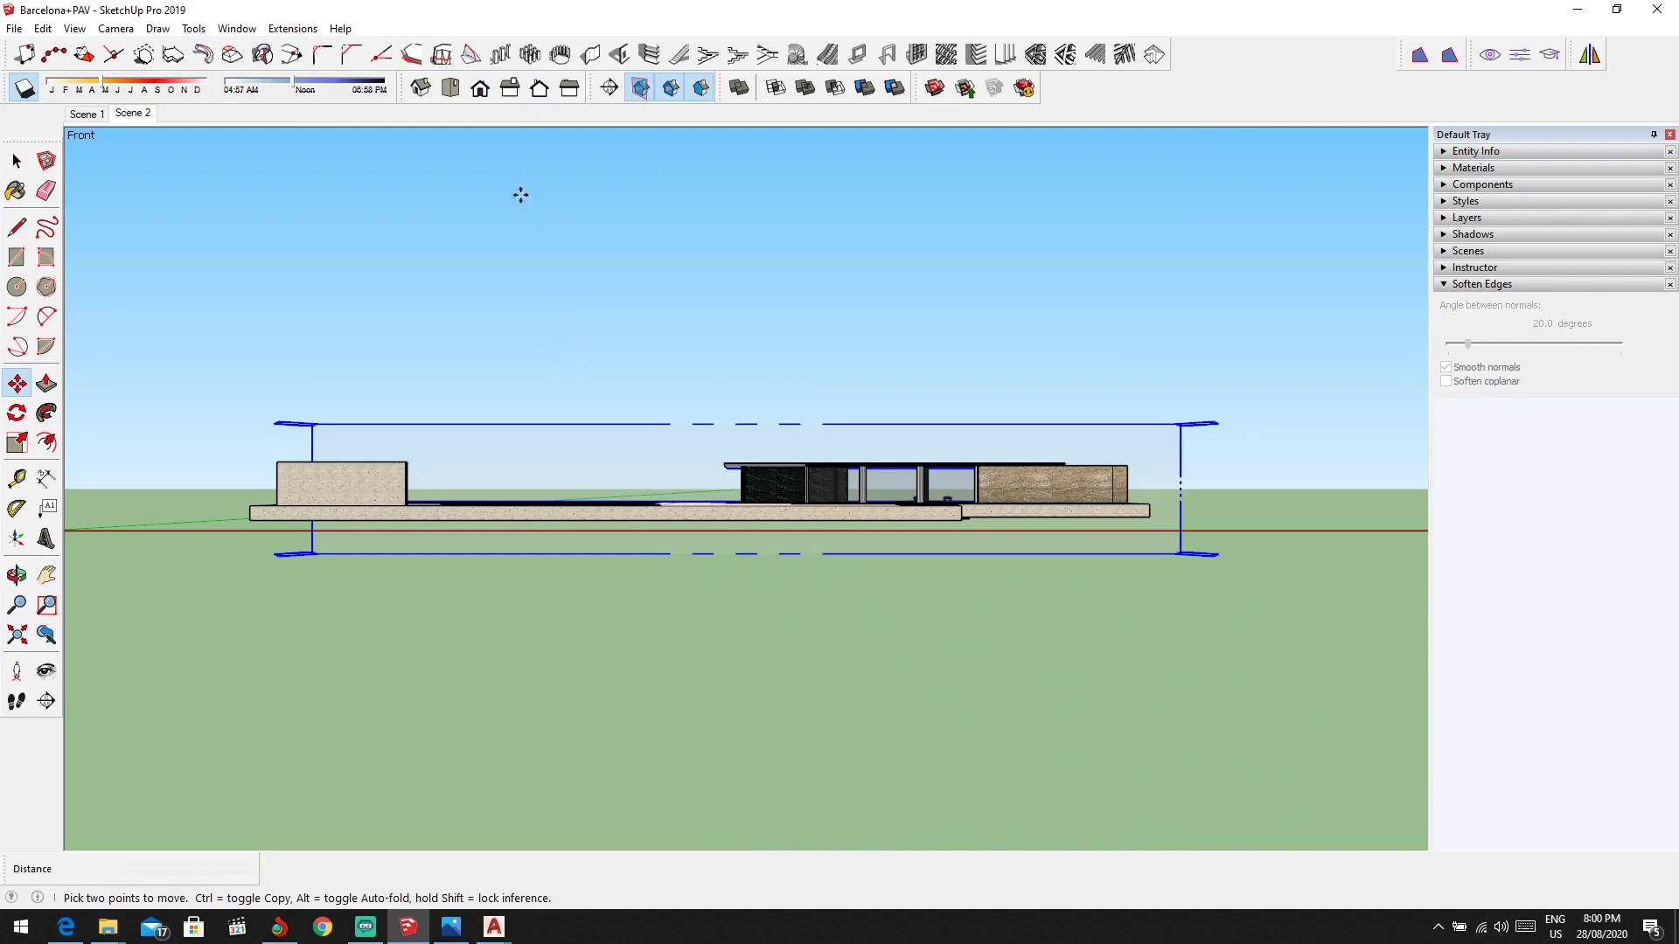
click(538, 91)
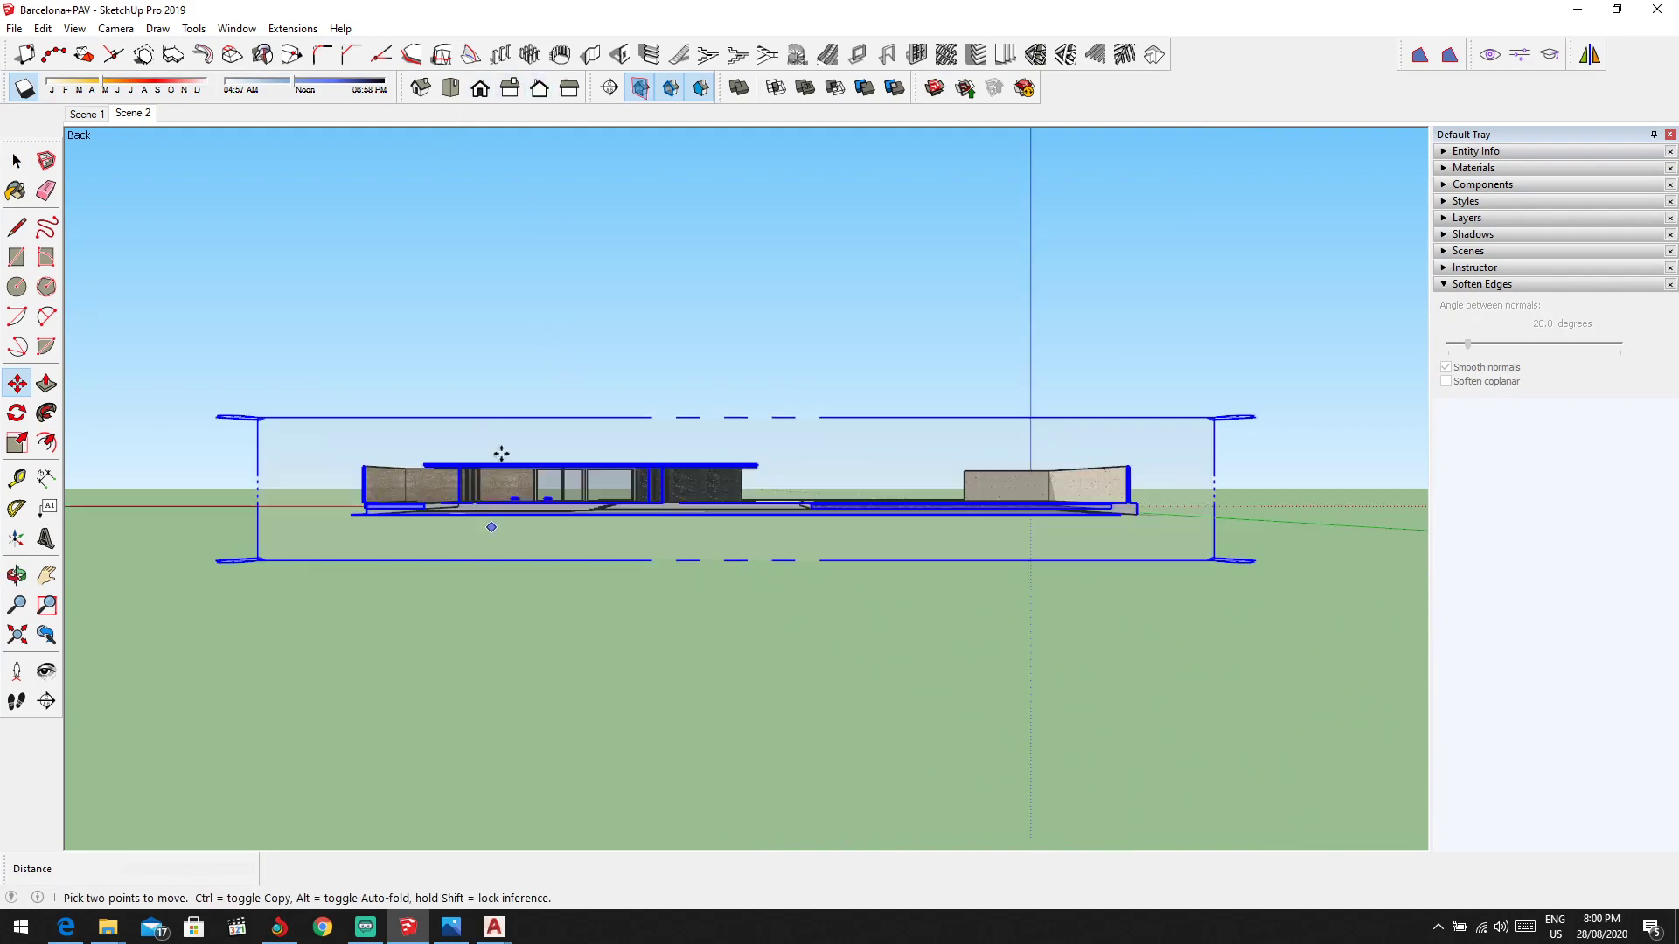
scroll(690, 442, up, 3)
click(127, 29)
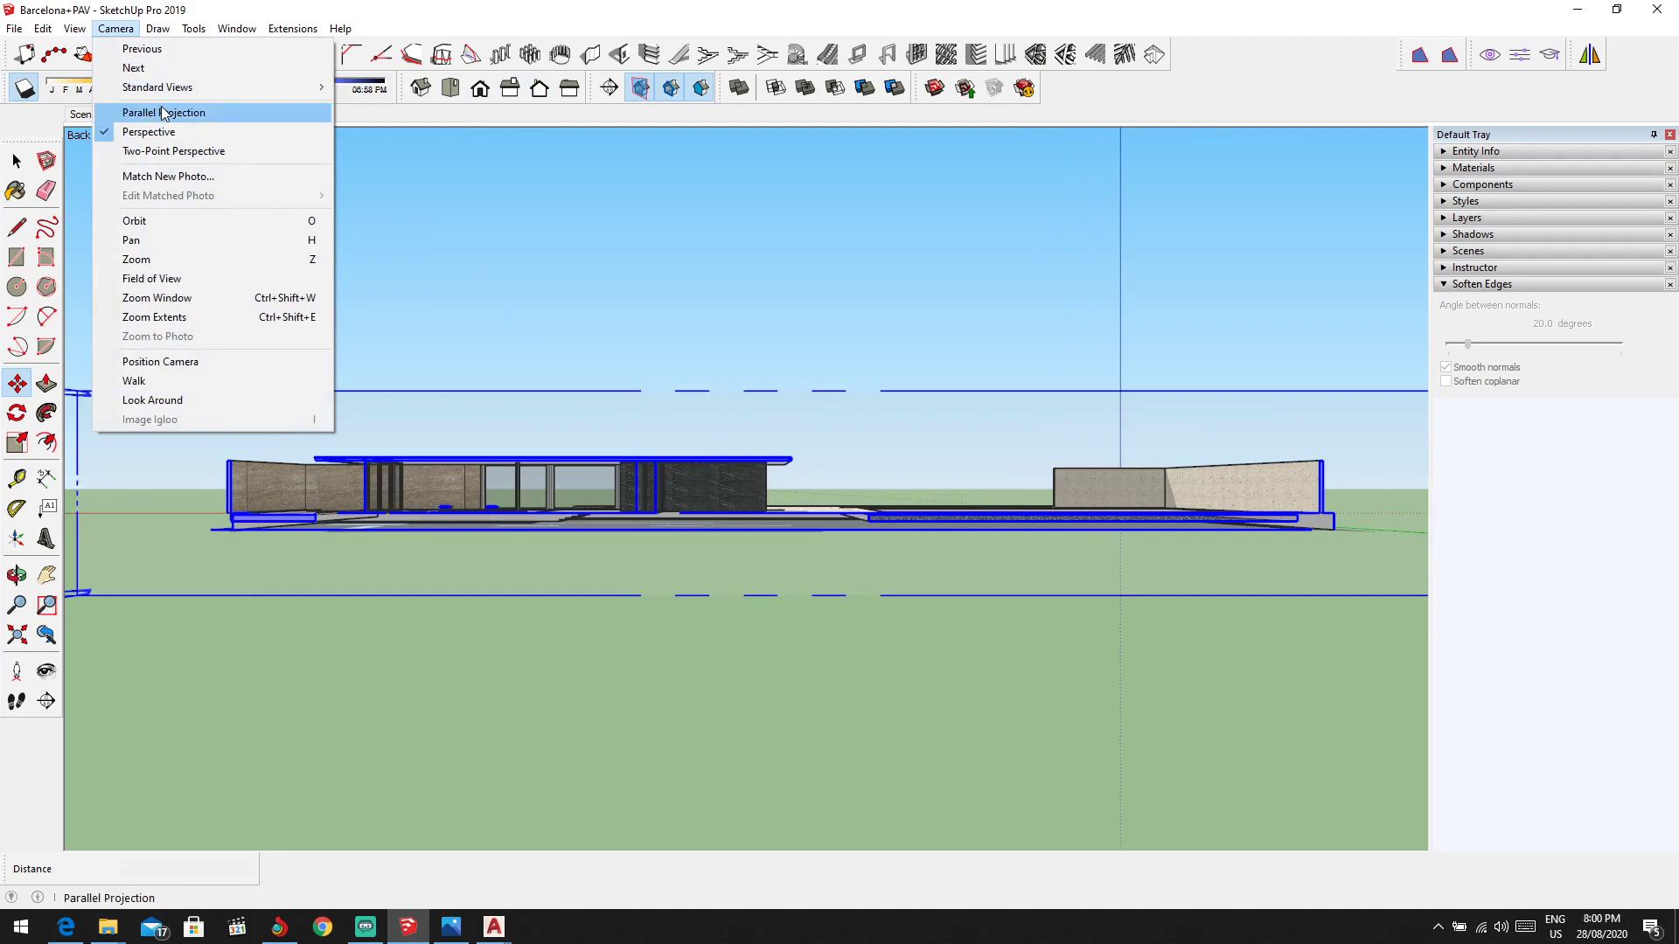
click(163, 114)
Step: Examine the long section in the back view, from the glazed main building across to the far end wall
scroll(573, 463, up, 3)
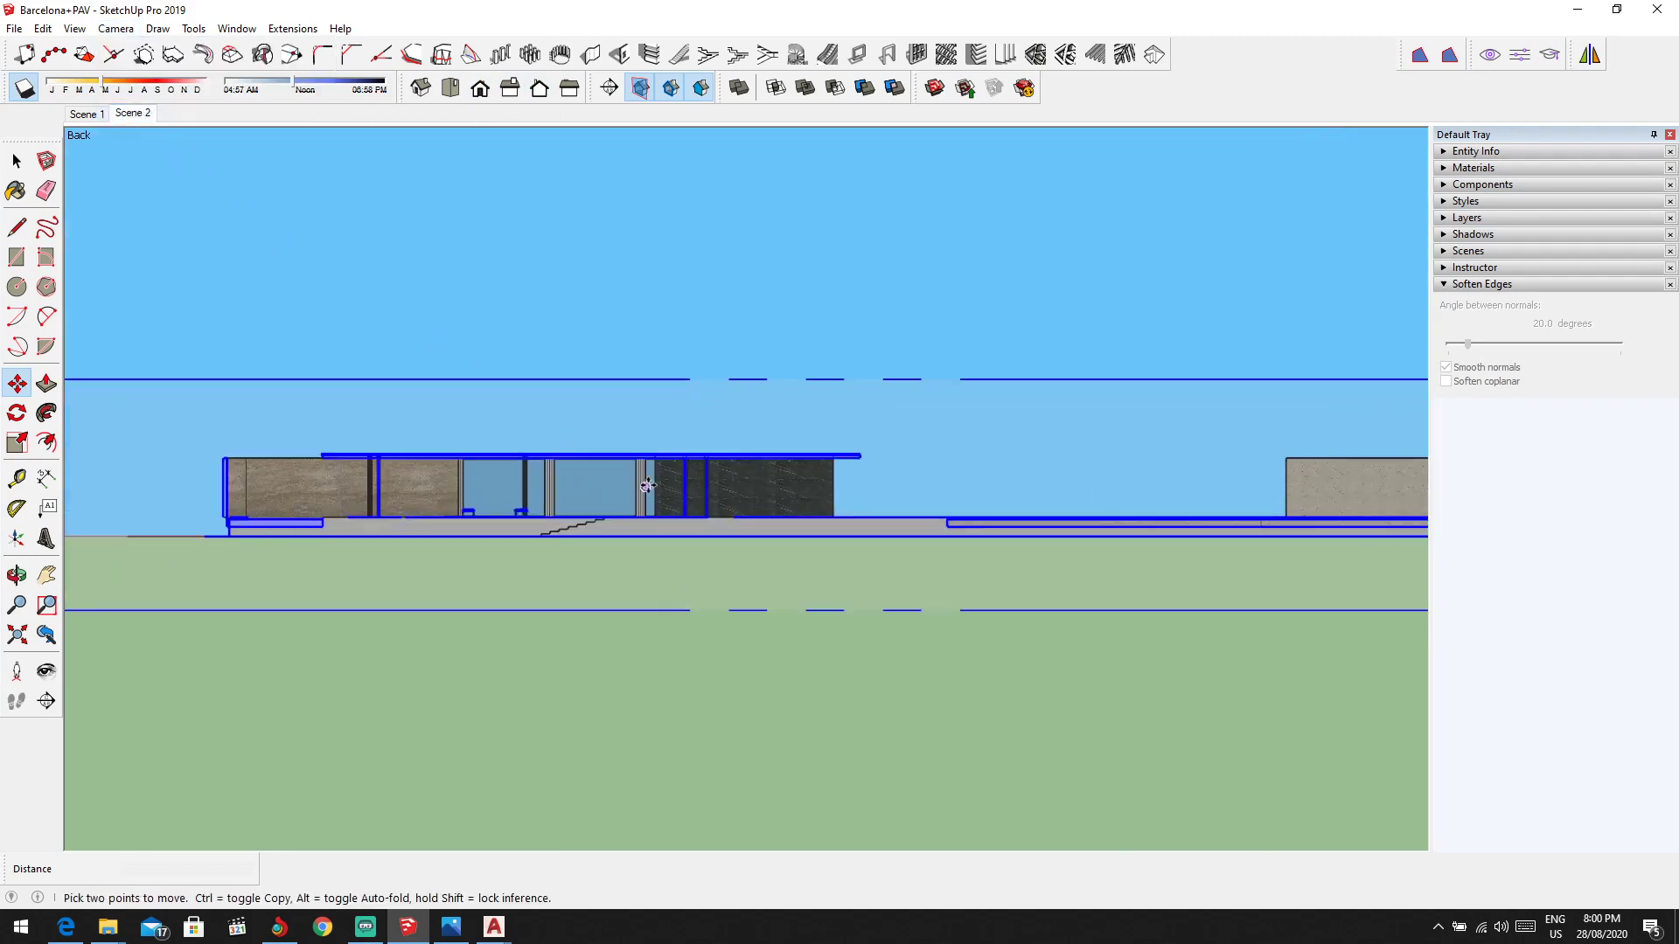
scroll(586, 494, up, 5)
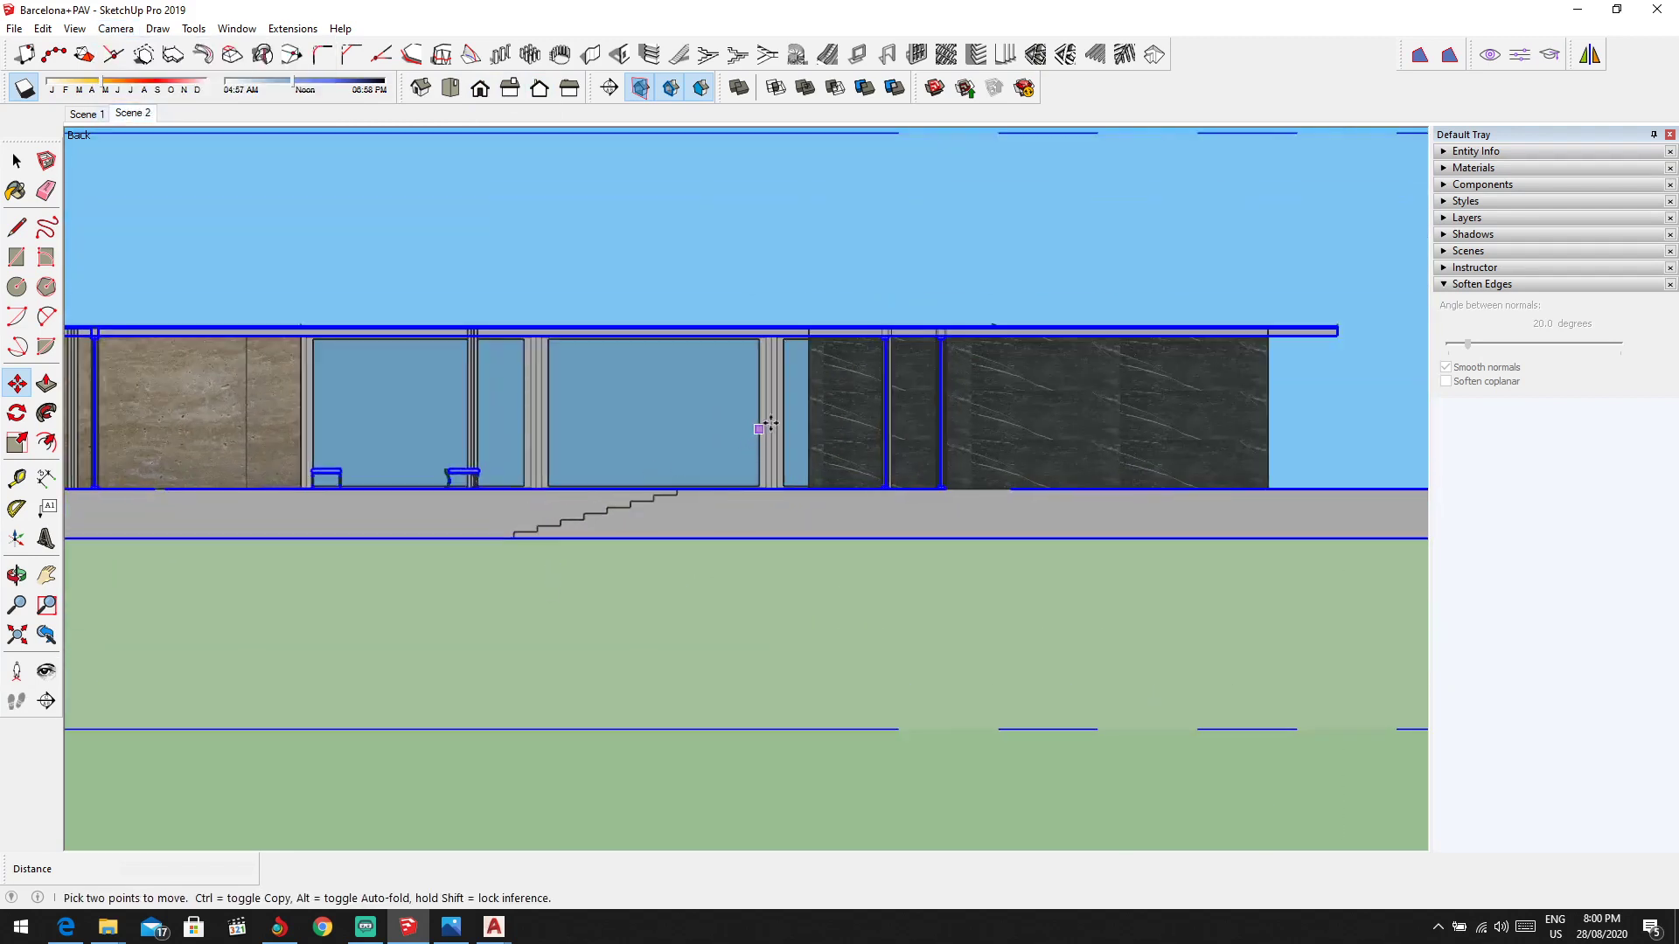
scroll(974, 372, down, 4)
middle_drag(974, 371, 1027, 385)
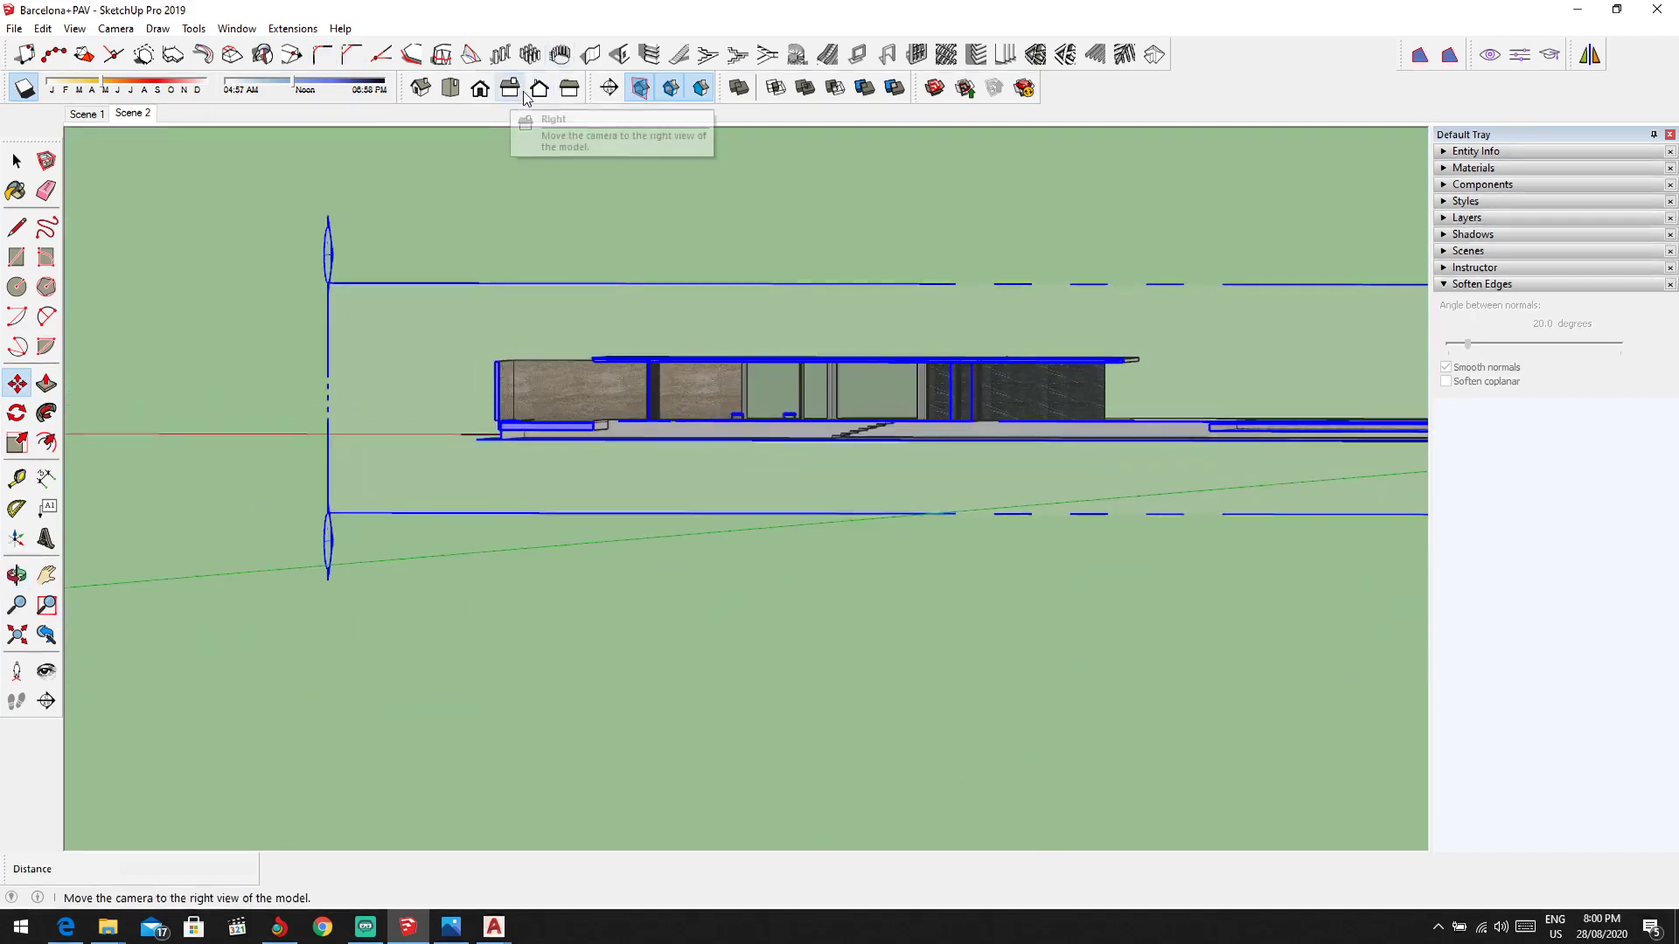
click(539, 89)
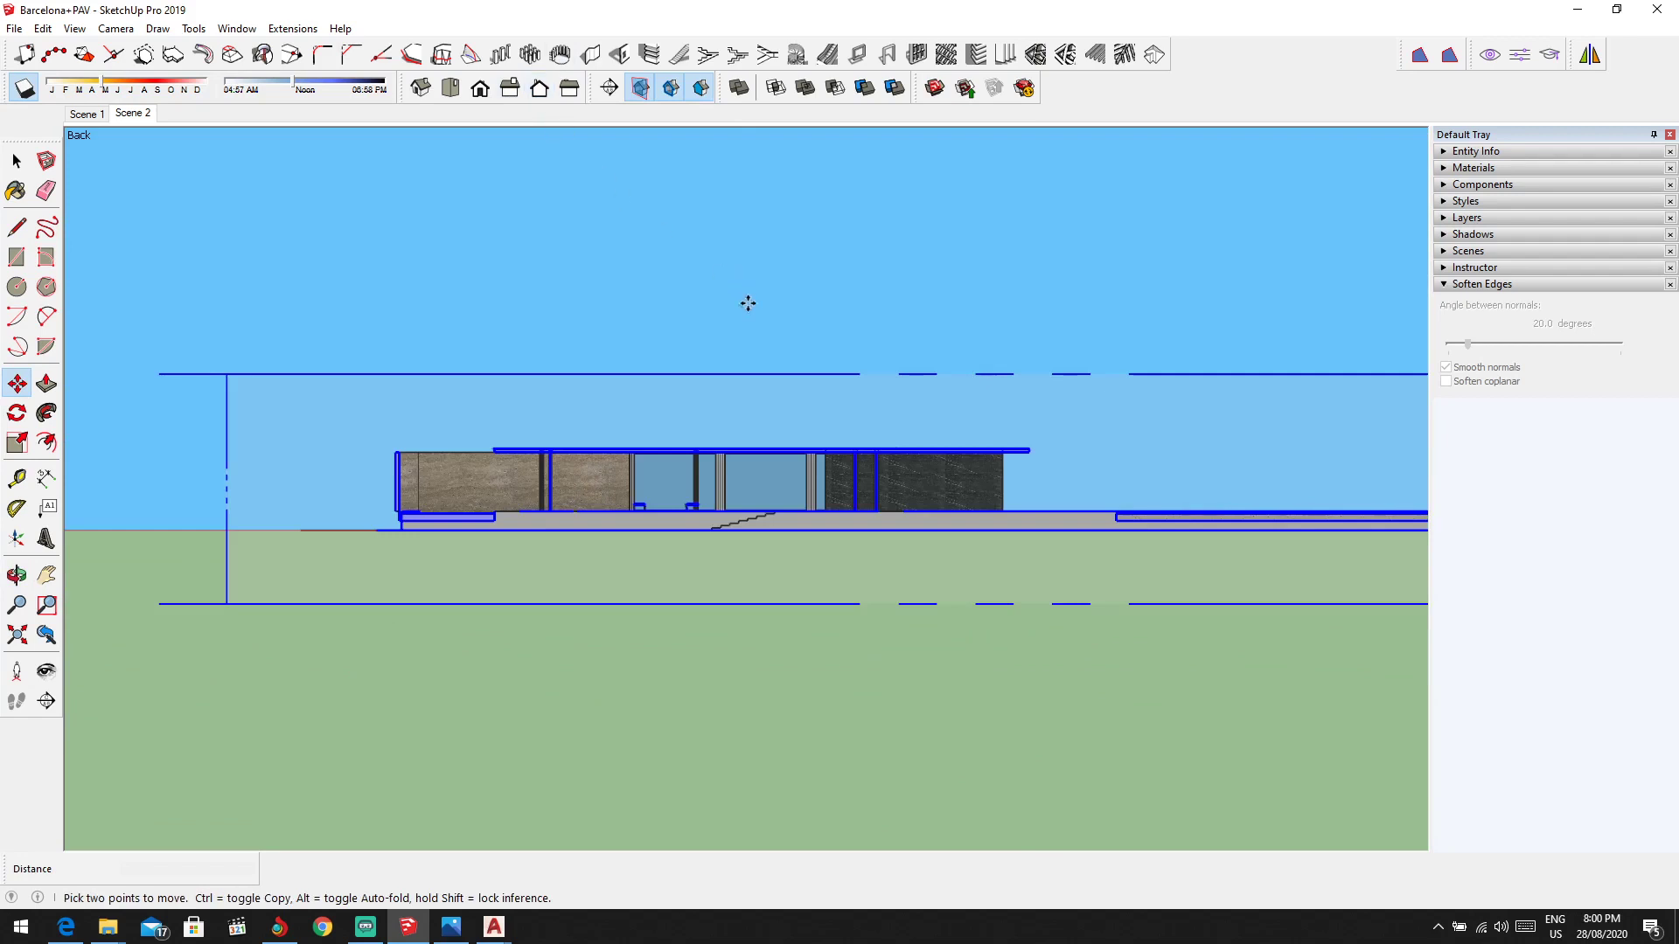
scroll(1198, 402, up, 2)
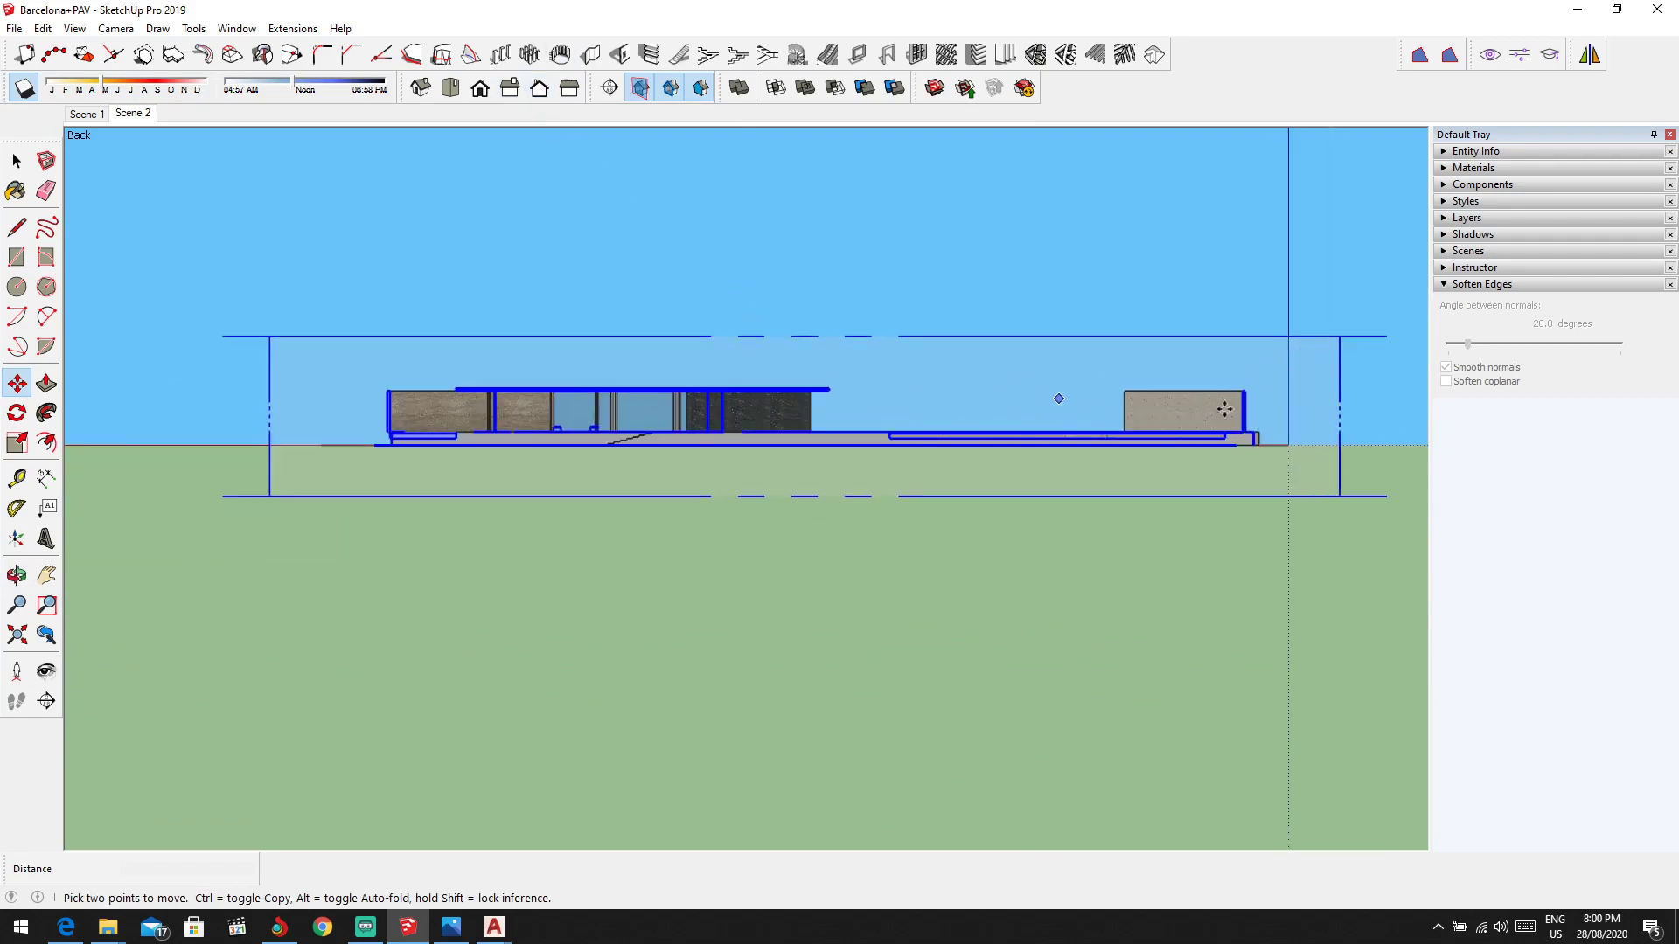
scroll(1224, 409, up, 1)
scroll(719, 399, down, 1)
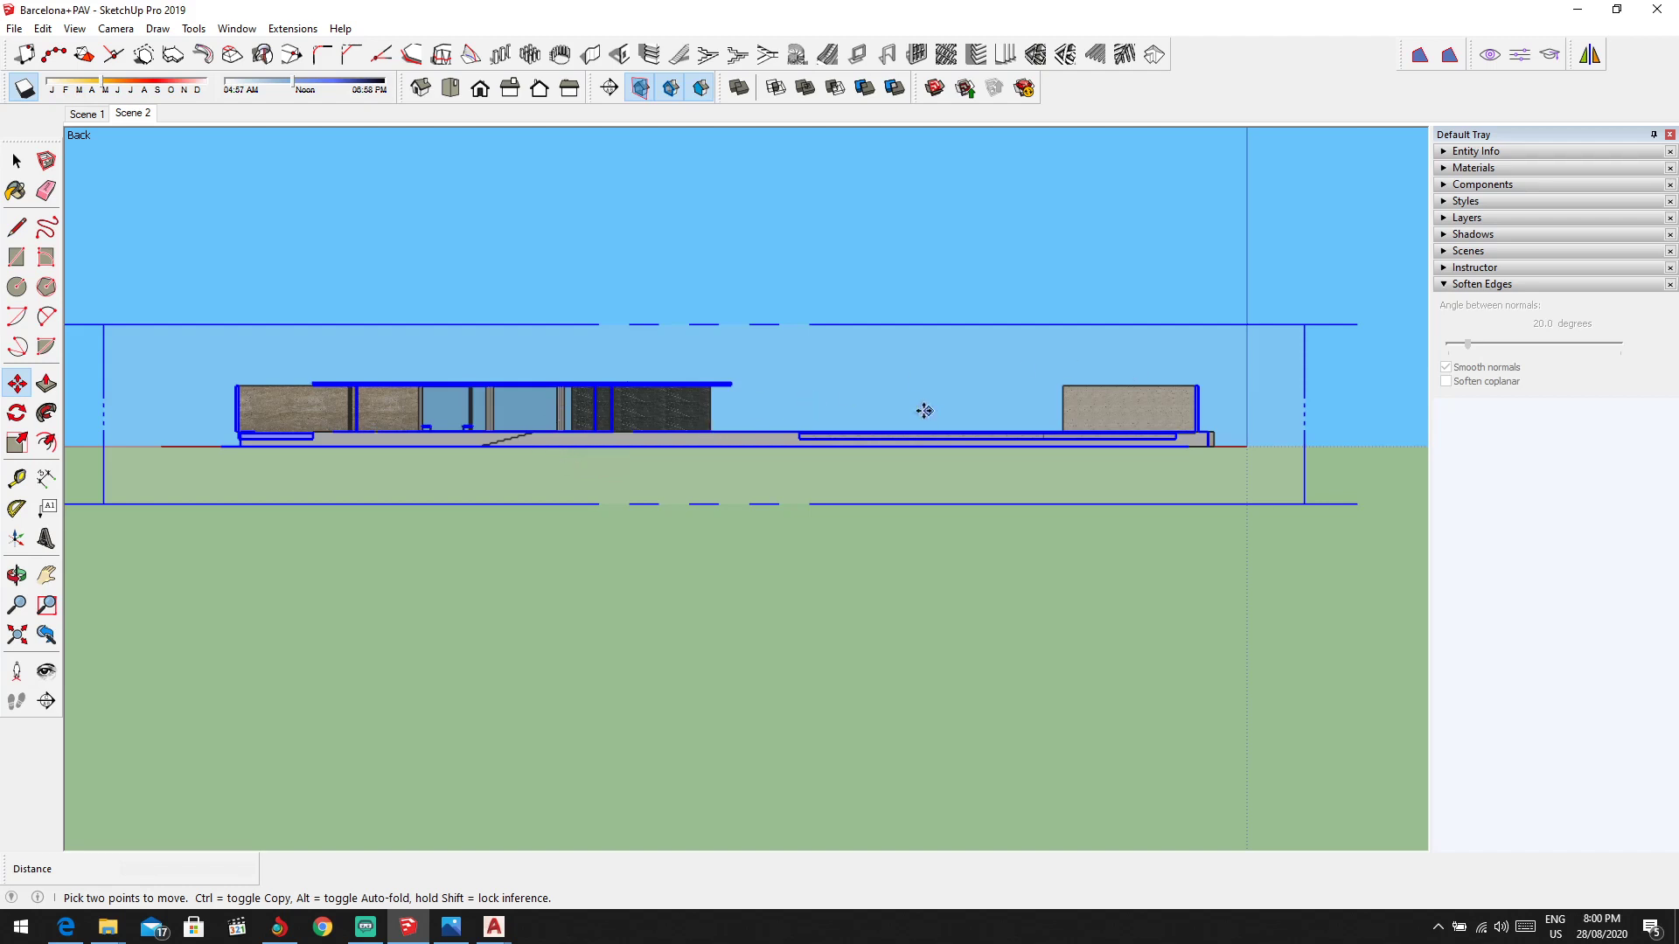
scroll(755, 385, up, 1)
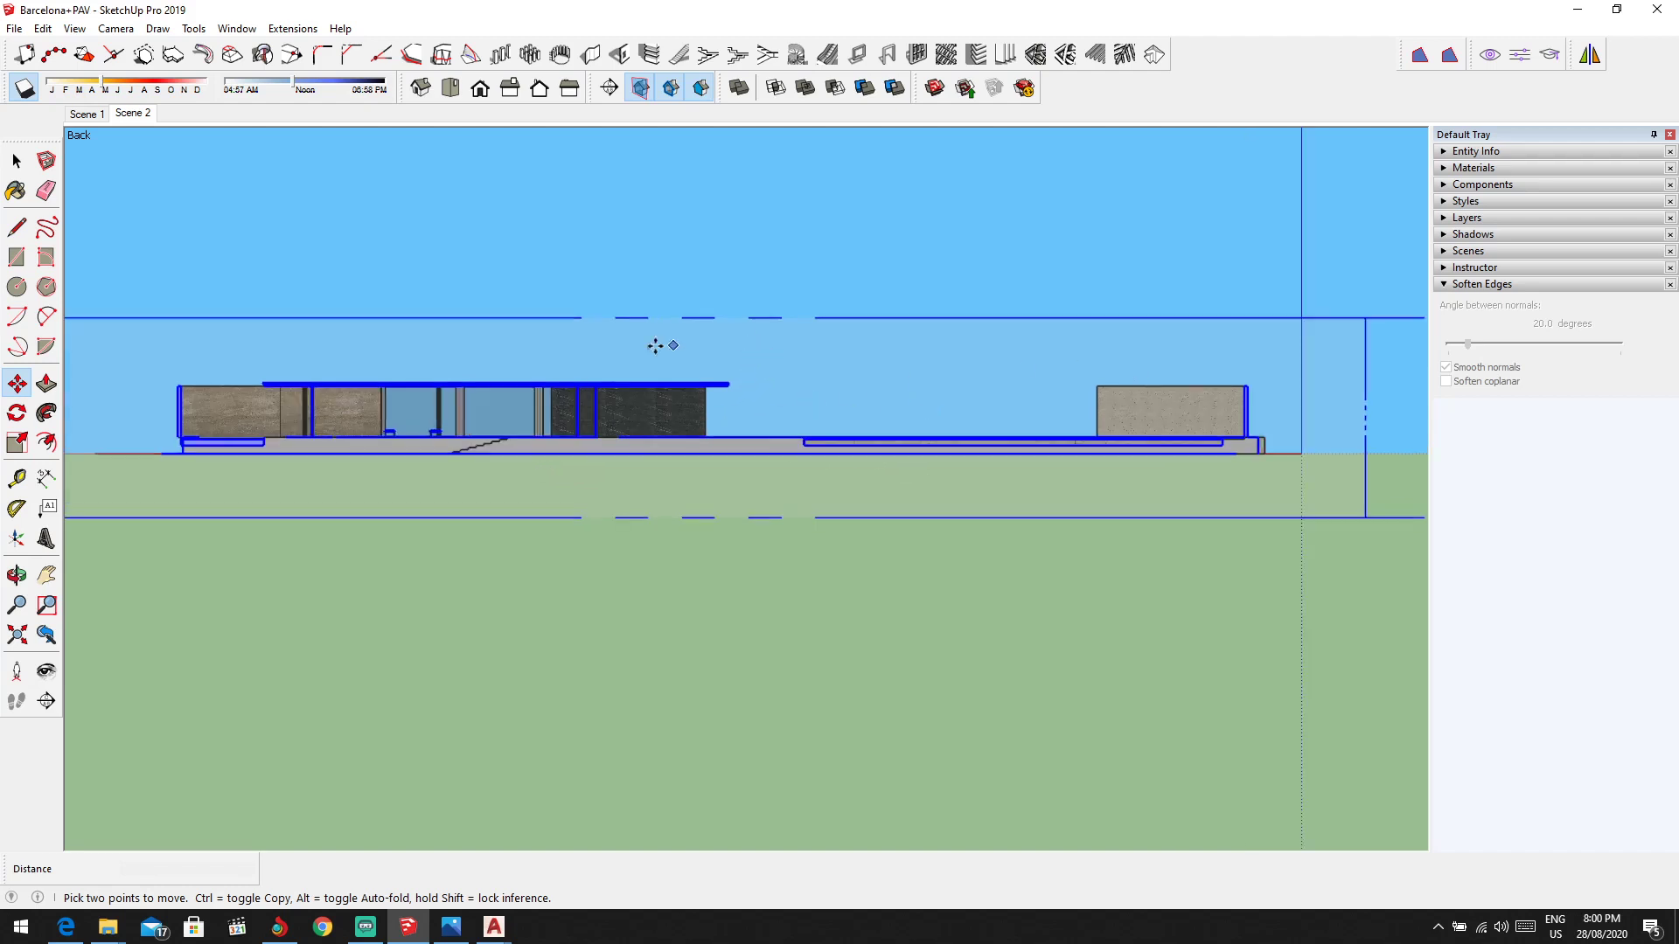
scroll(238, 432, up, 1)
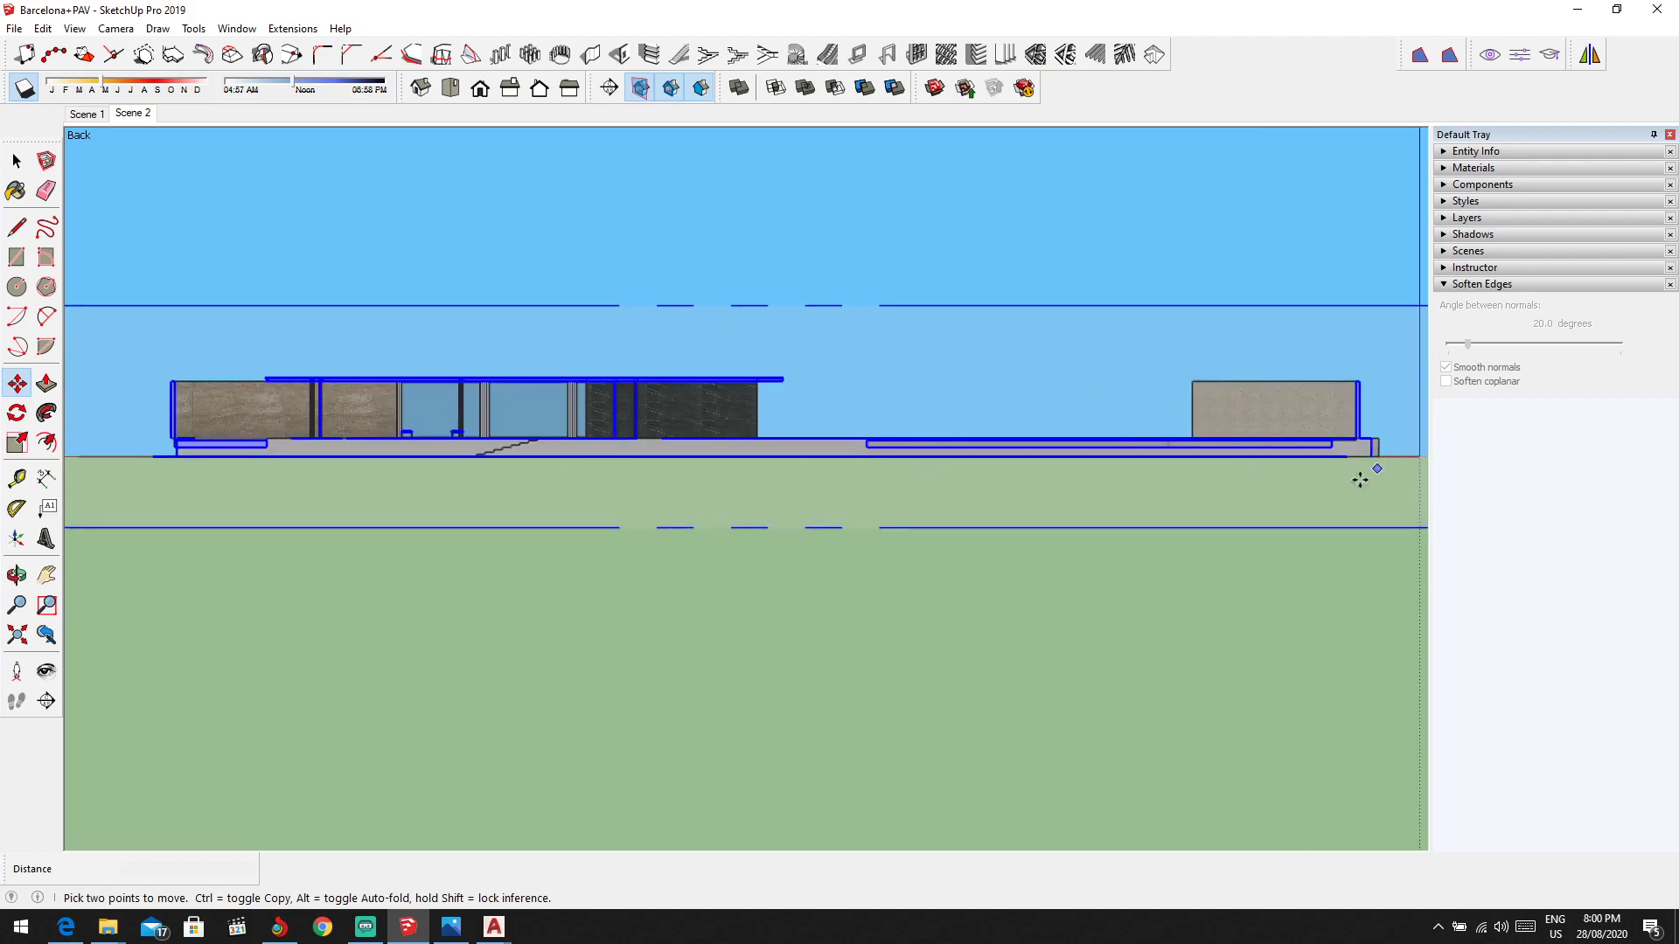
scroll(818, 402, down, 1)
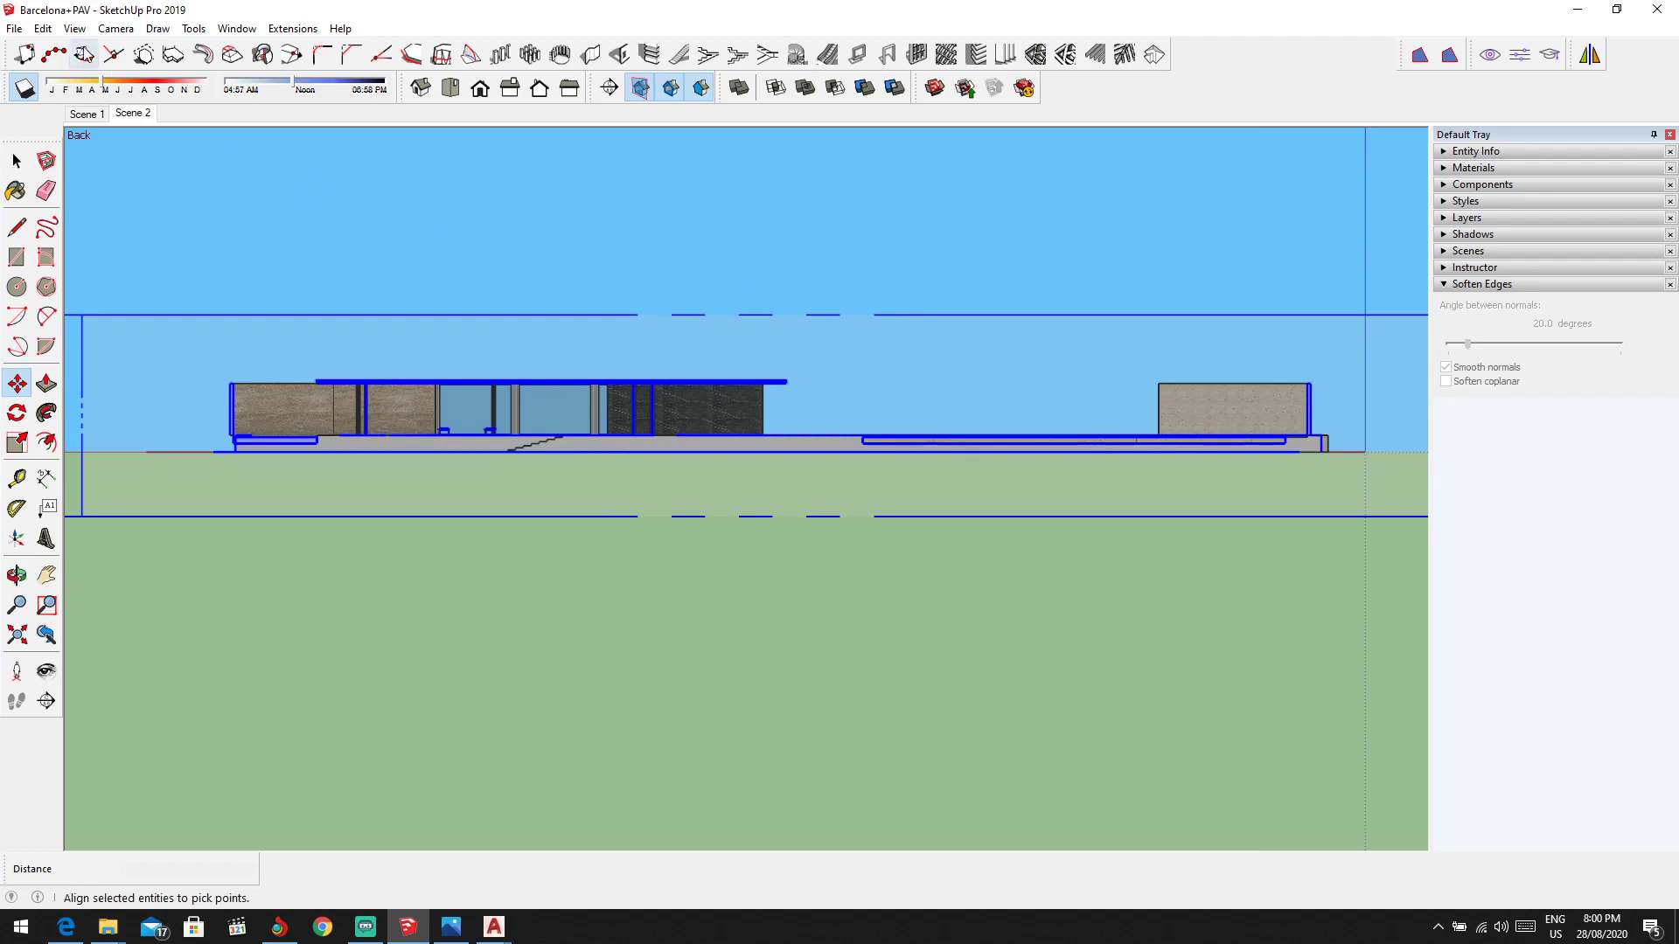
Step: Export the section view as a 2D AutoCAD DWG file named section aa in the elevations folder
click(16, 29)
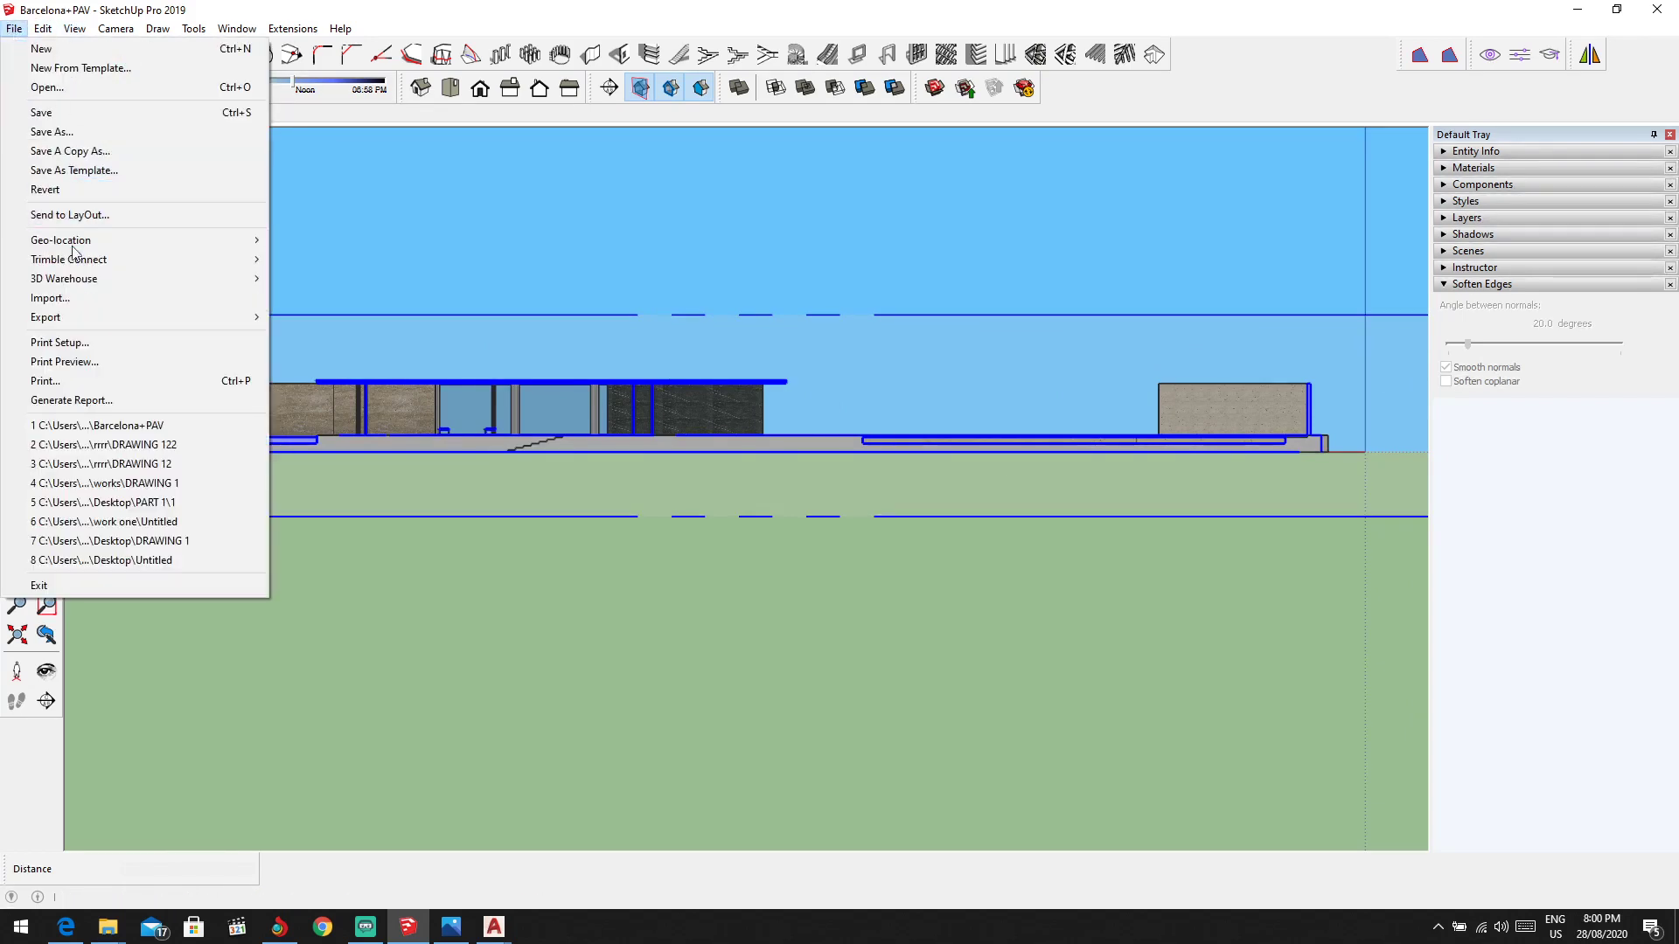
mouse_move(87, 318)
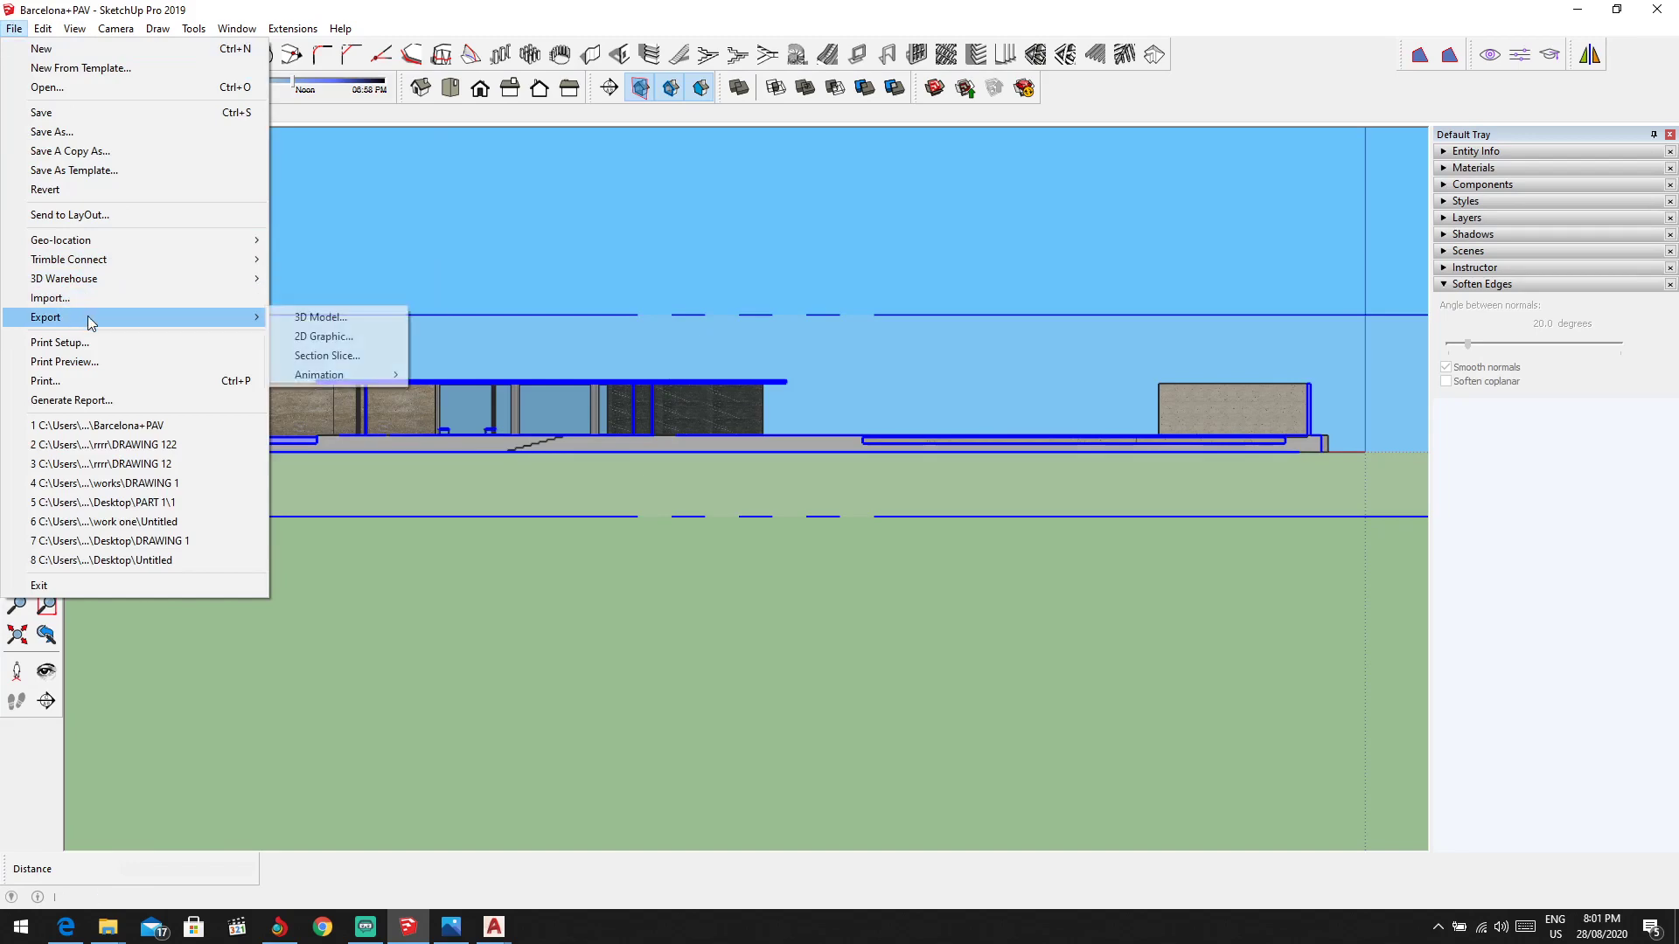
click(298, 337)
click(398, 442)
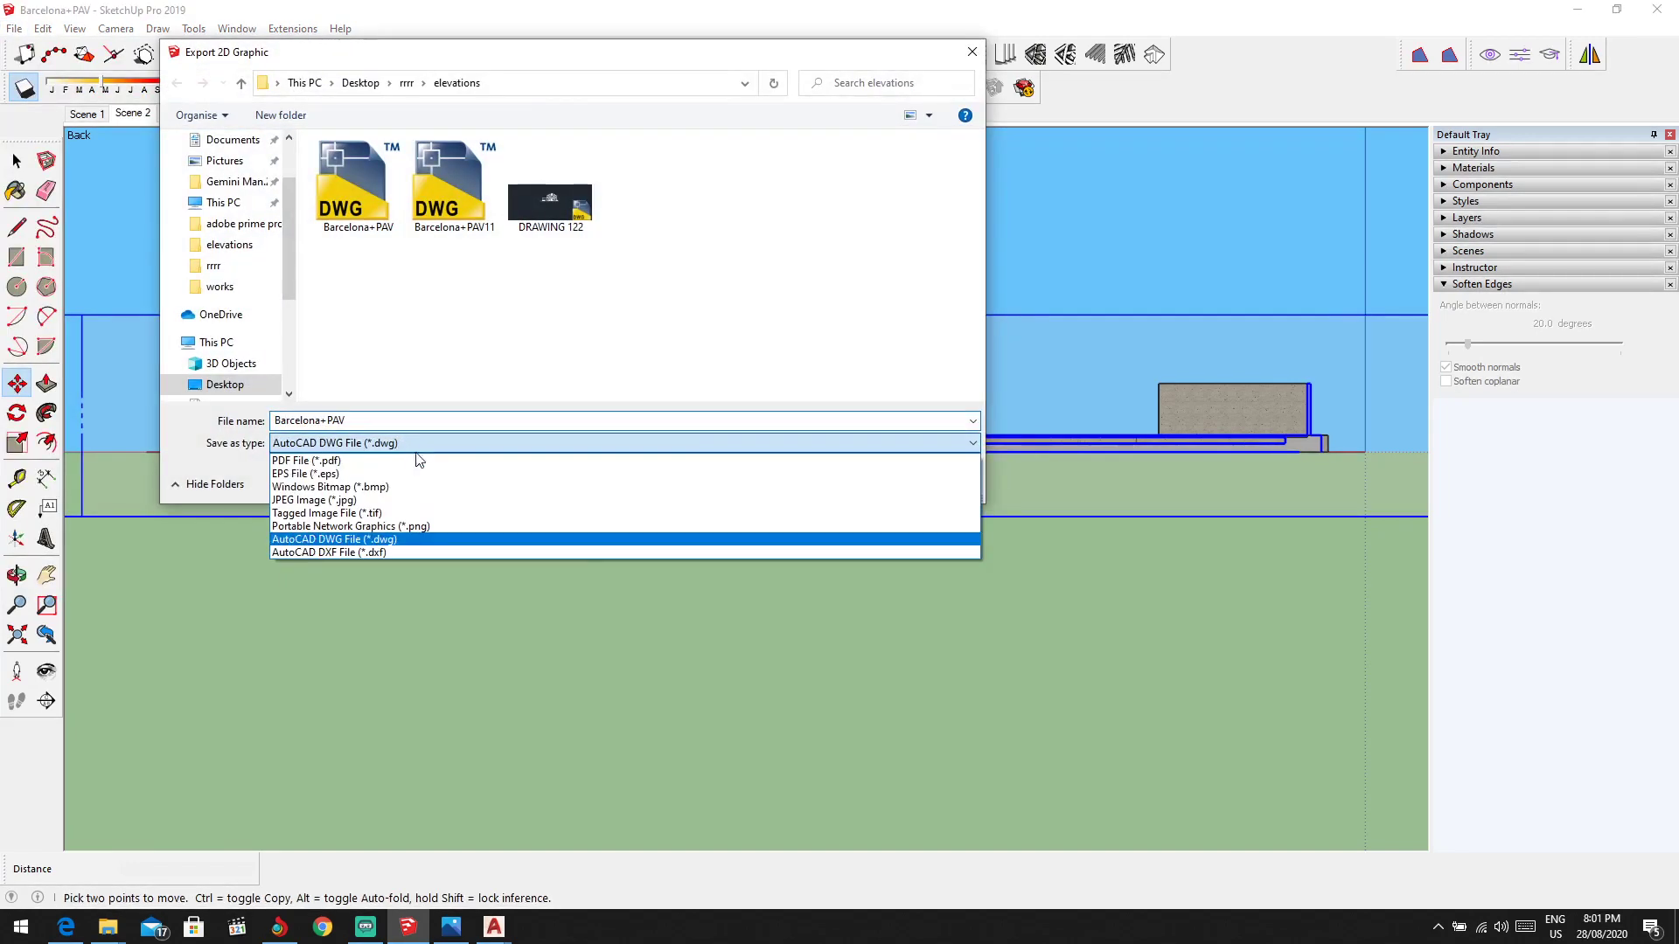
click(356, 443)
double_click(378, 420)
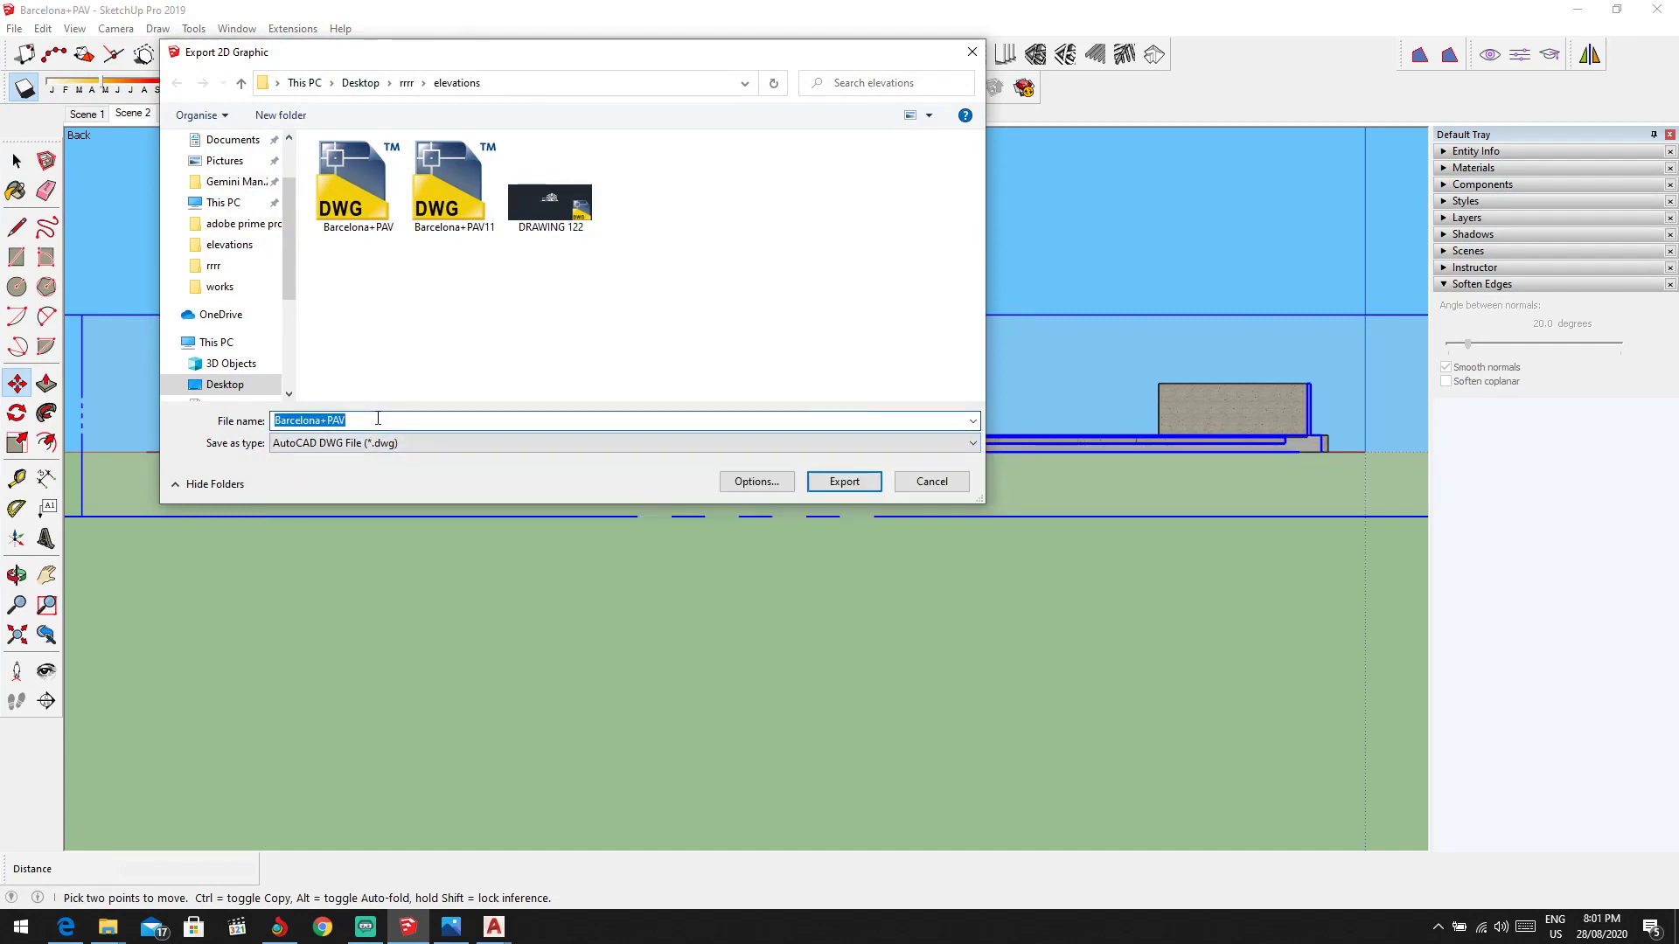
text(seca)
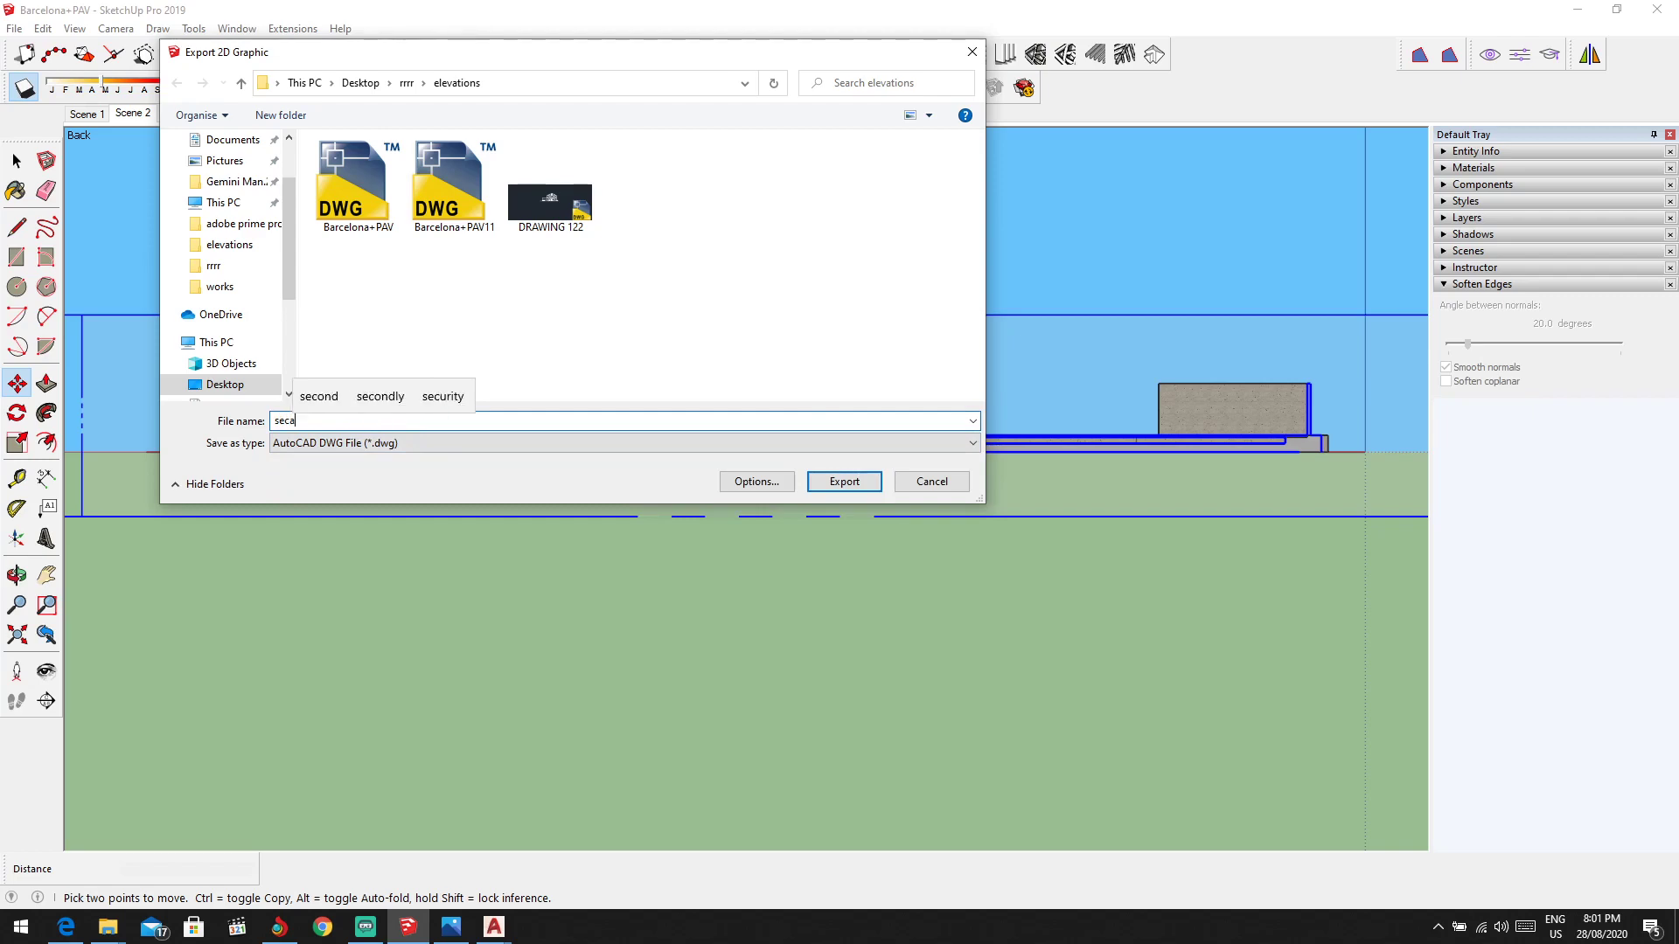
key(BackSpace)
text(tion)
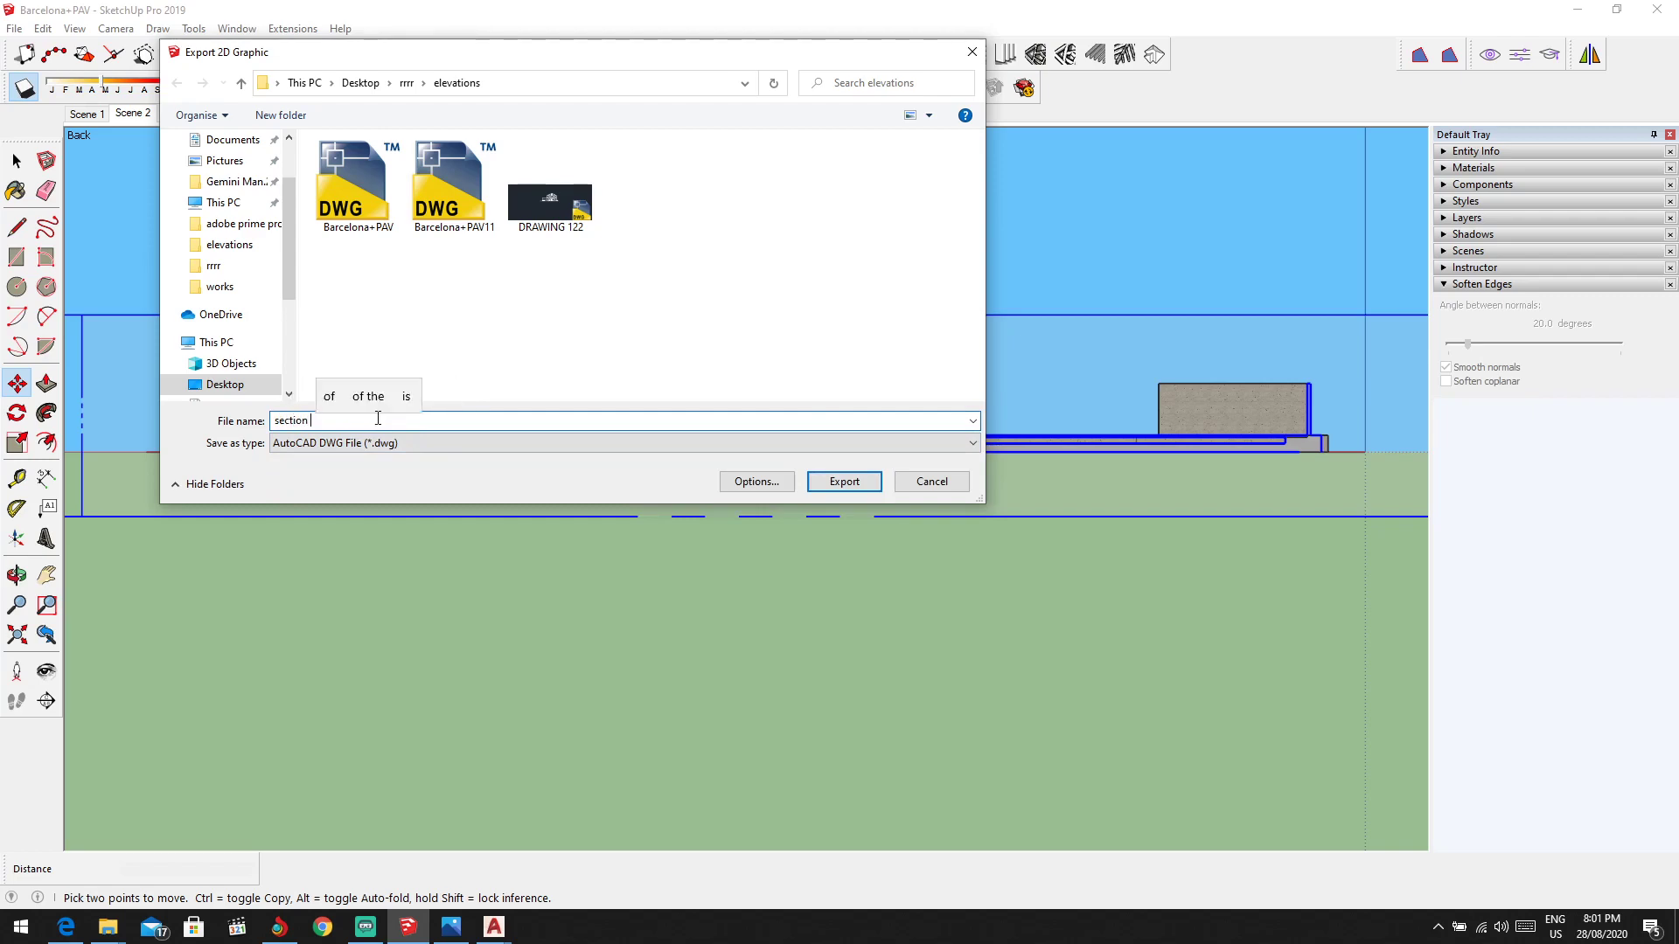
key(Return)
Step: Minimise SketchUp and open the exported section aa DWG file in AutoCAD
middle_drag(448, 369, 1113, 176)
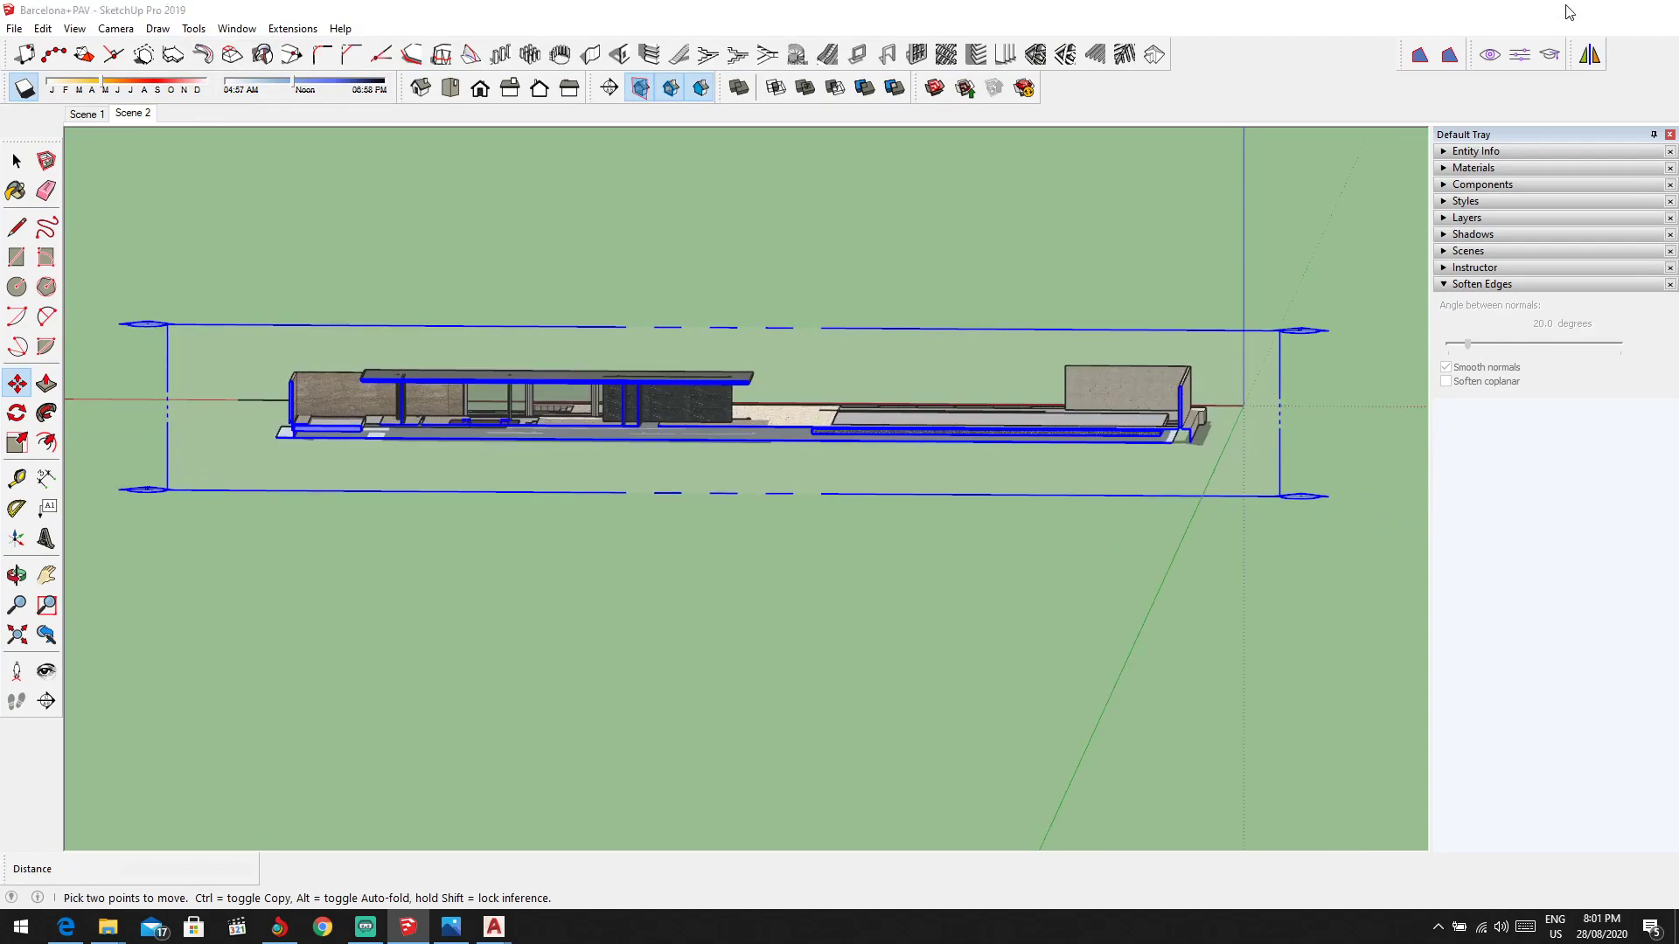
click(1569, 13)
double_click(216, 453)
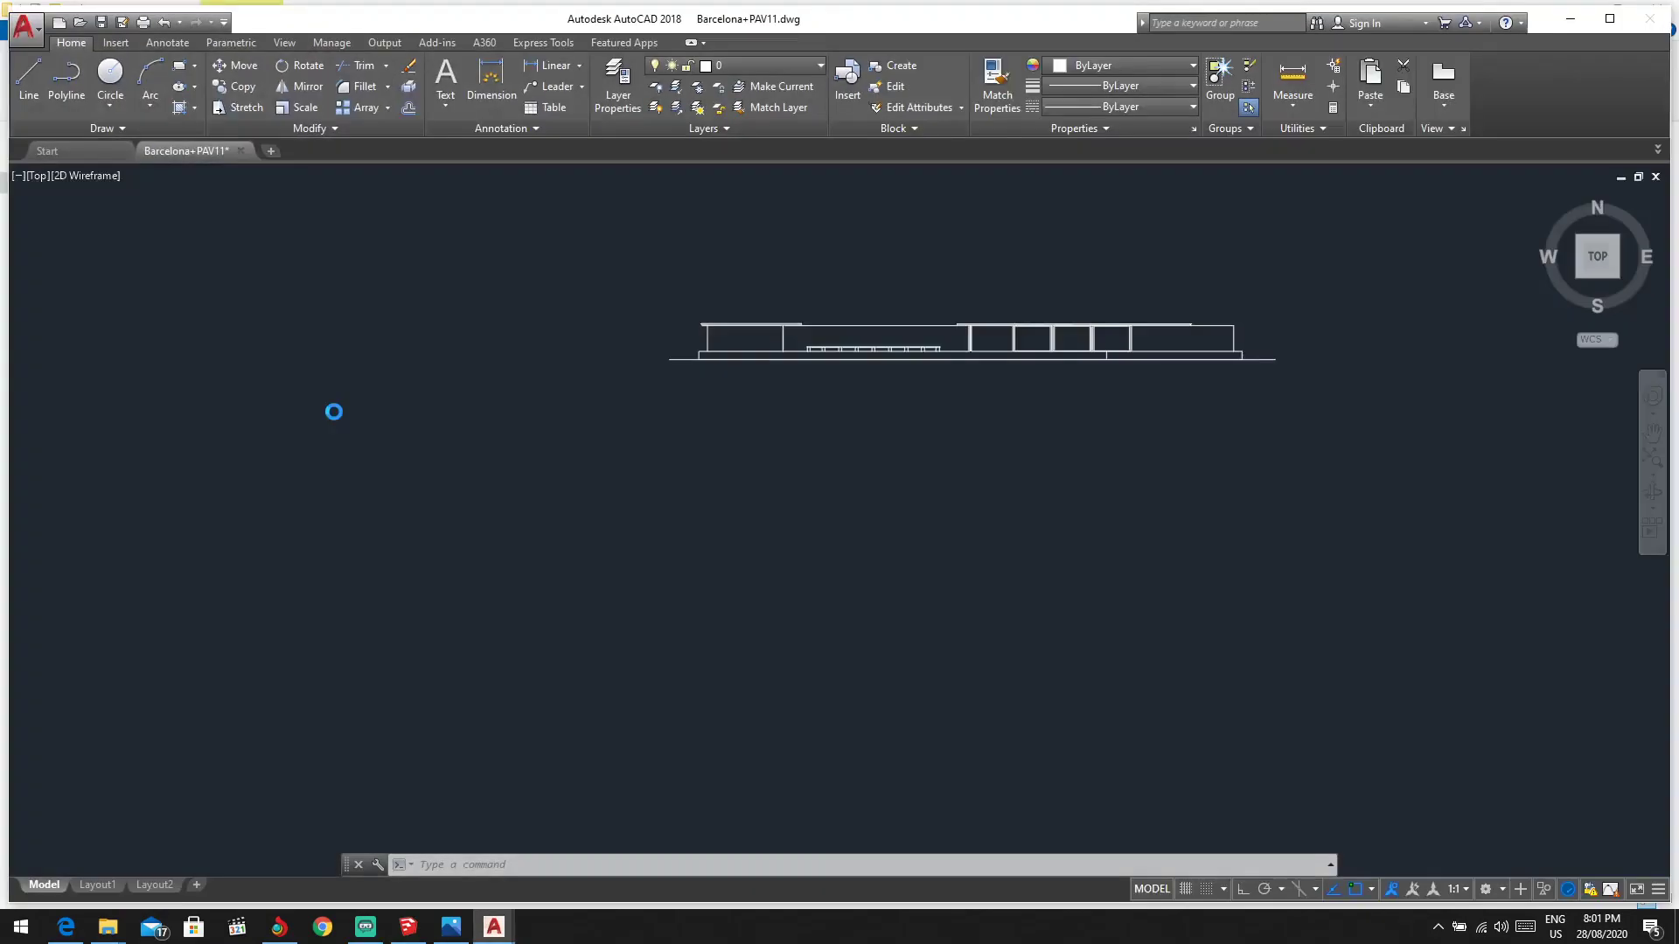
click(830, 417)
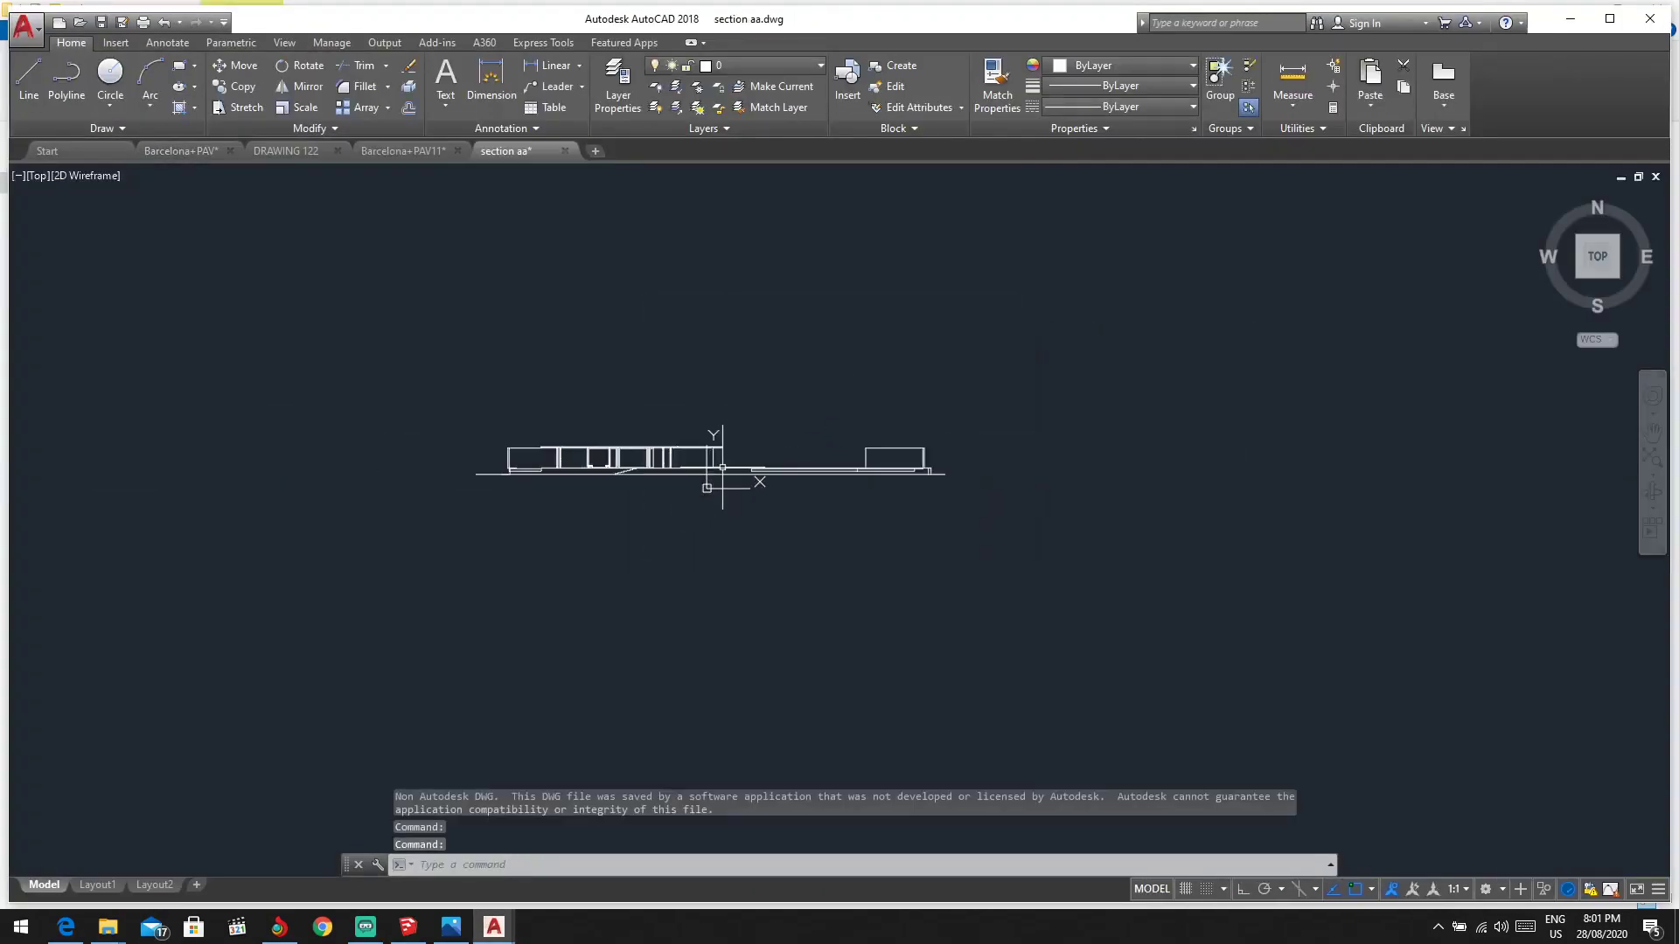
Step: Examine the section aa linework of the main building, including its columns, glazing, seats and entrance stairs
scroll(673, 472, up, 3)
scroll(563, 477, up, 6)
scroll(798, 443, down, 1)
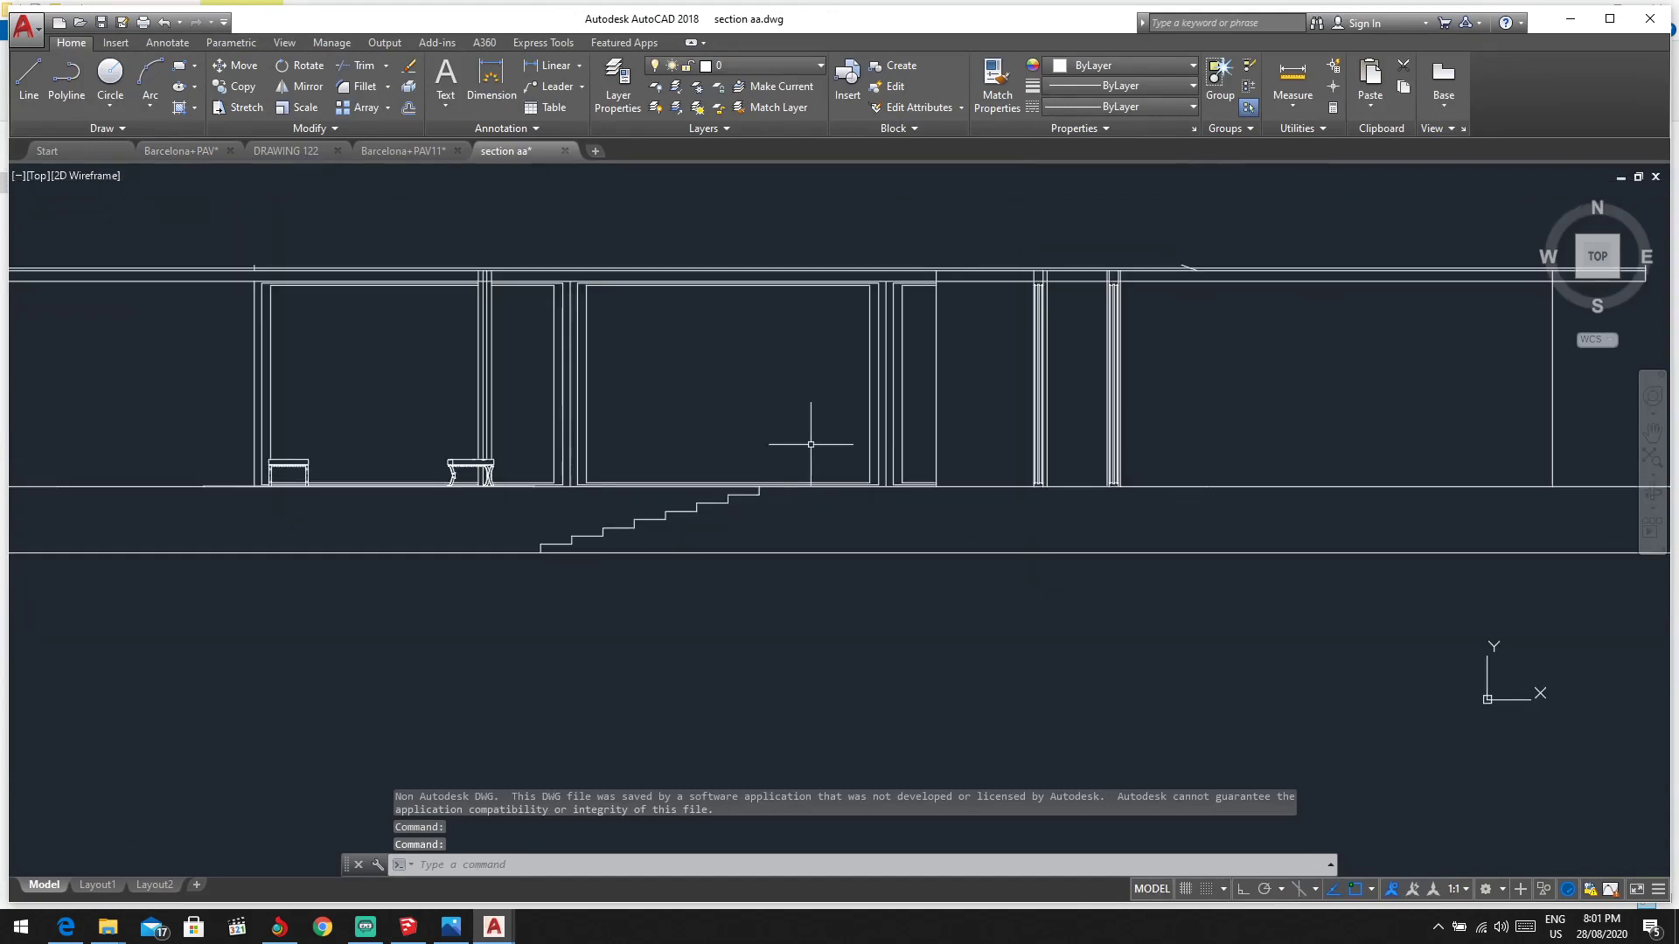
scroll(856, 400, down, 2)
scroll(784, 450, up, 1)
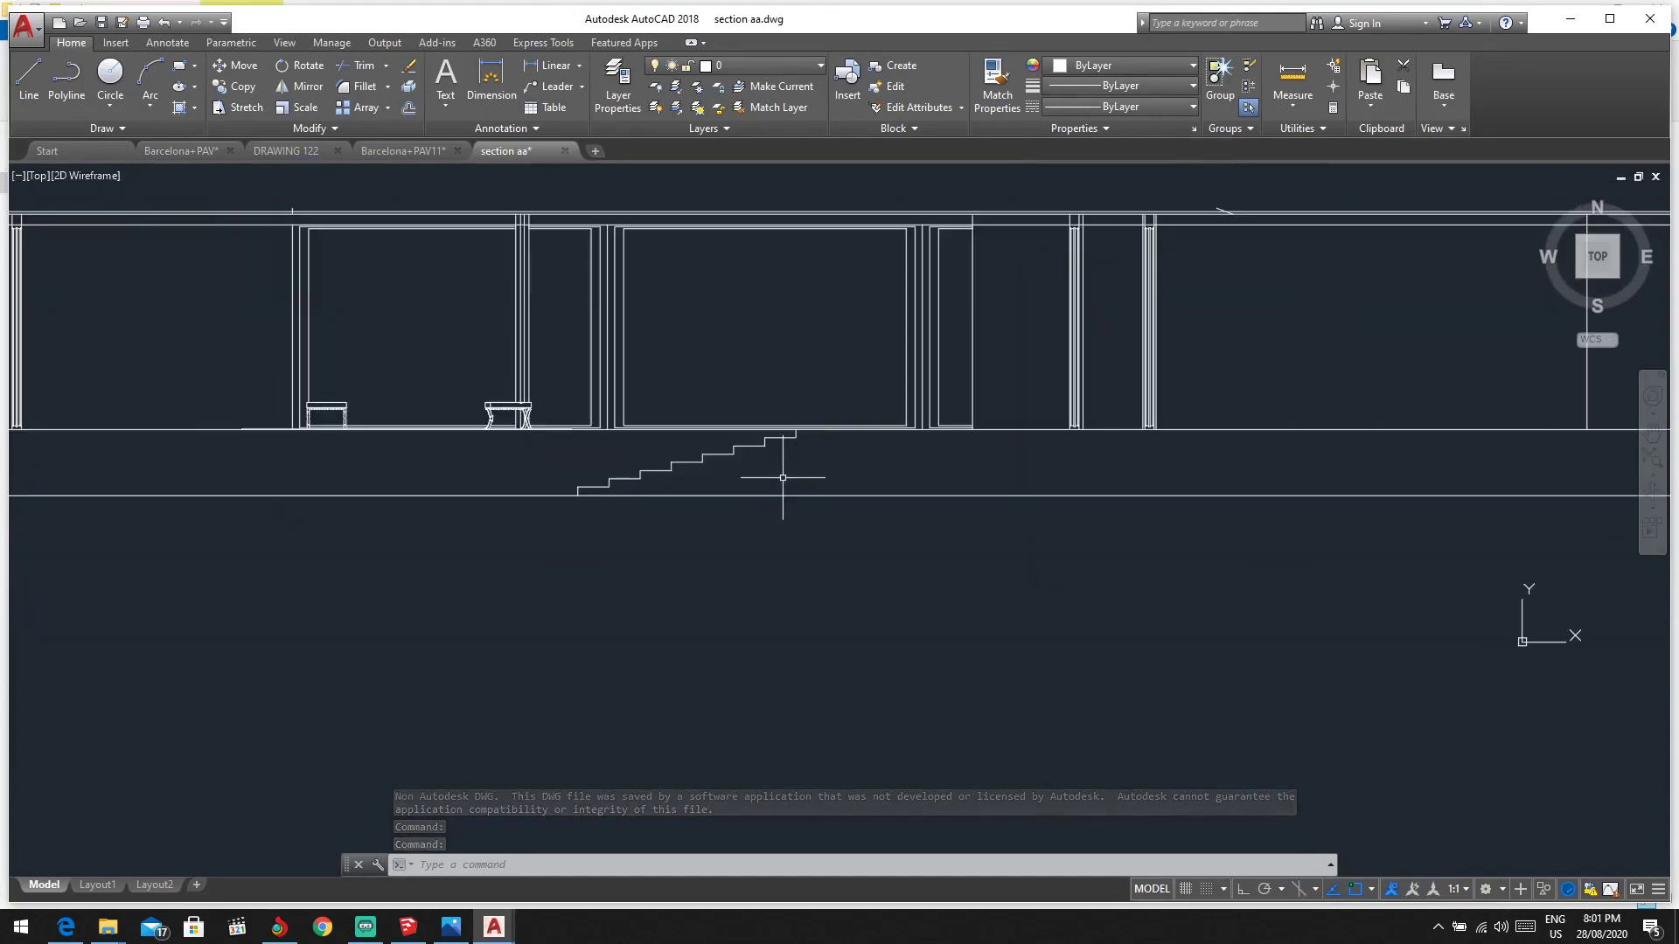
scroll(734, 496, down, 2)
scroll(906, 470, up, 1)
scroll(906, 470, down, 2)
scroll(668, 456, up, 2)
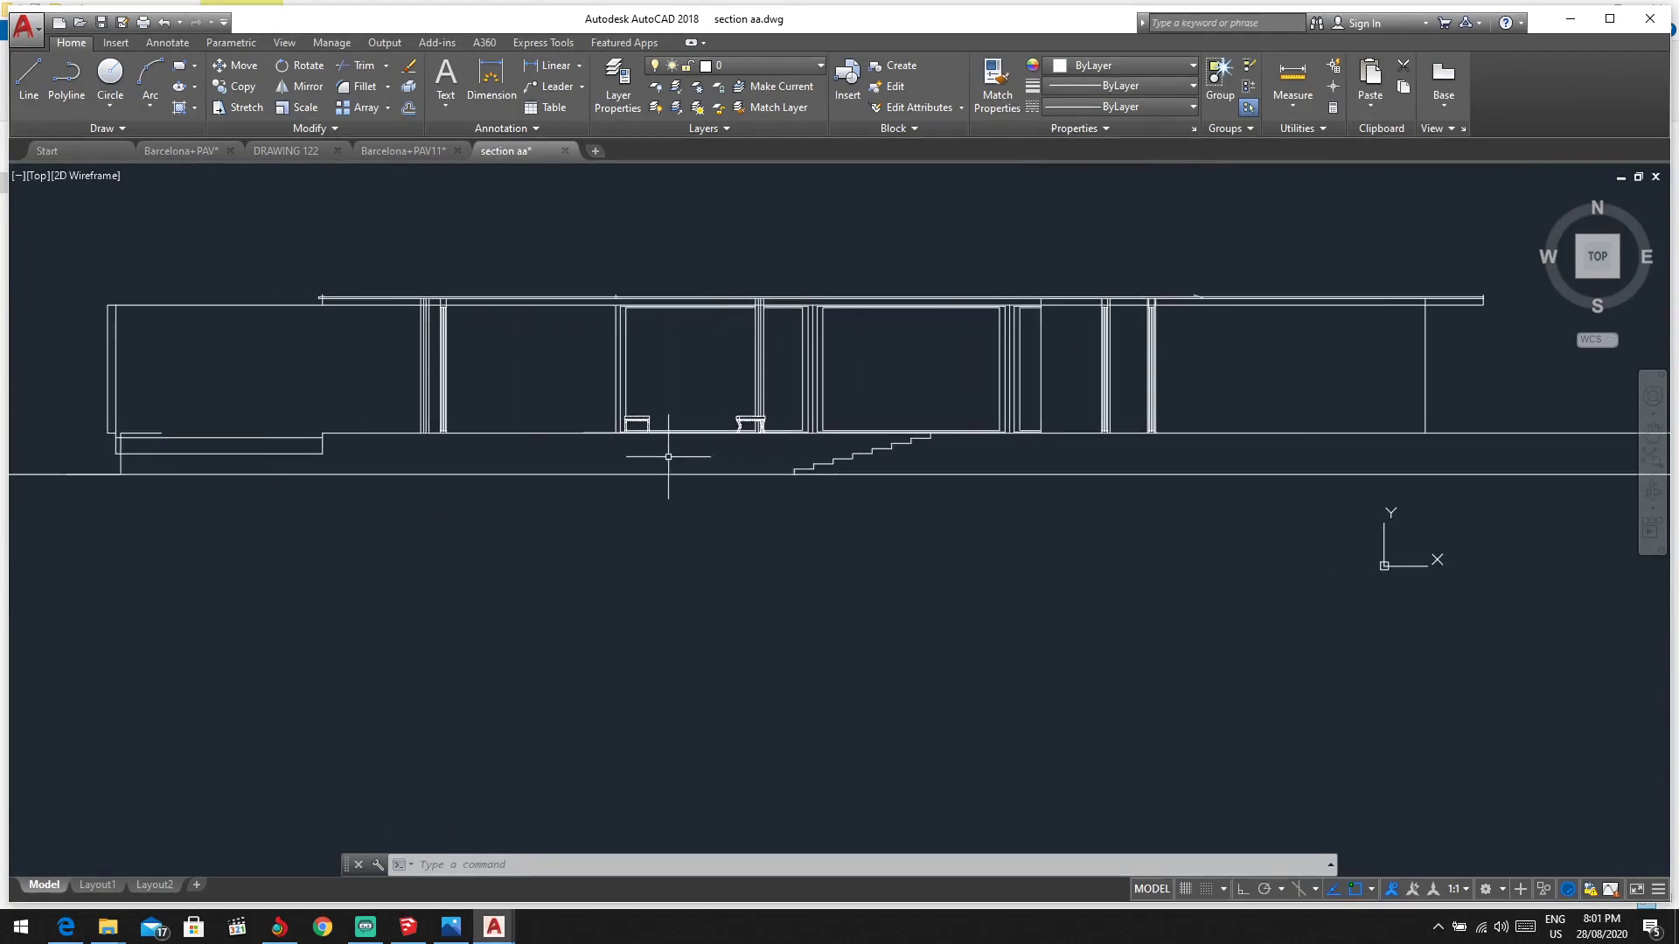
scroll(269, 335, up, 1)
scroll(345, 382, down, 4)
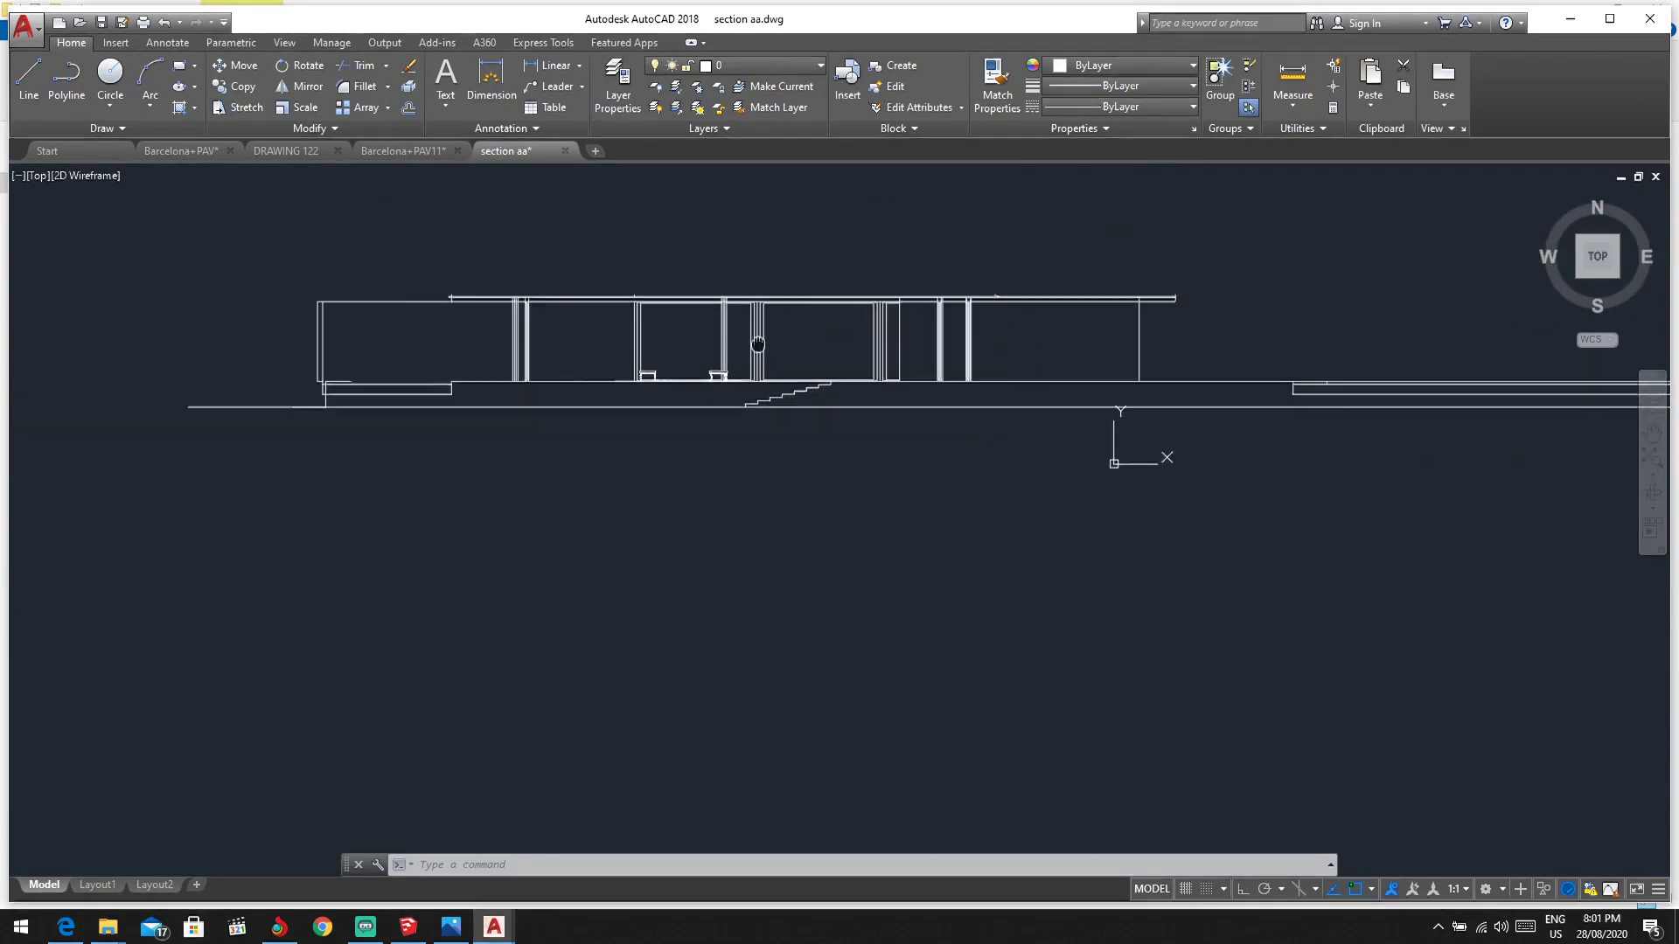
Step: Examine the section aa linework along the pool and the far end wall, finishing with the whole section in view
scroll(375, 469, up, 2)
scroll(600, 423, down, 2)
scroll(892, 364, up, 5)
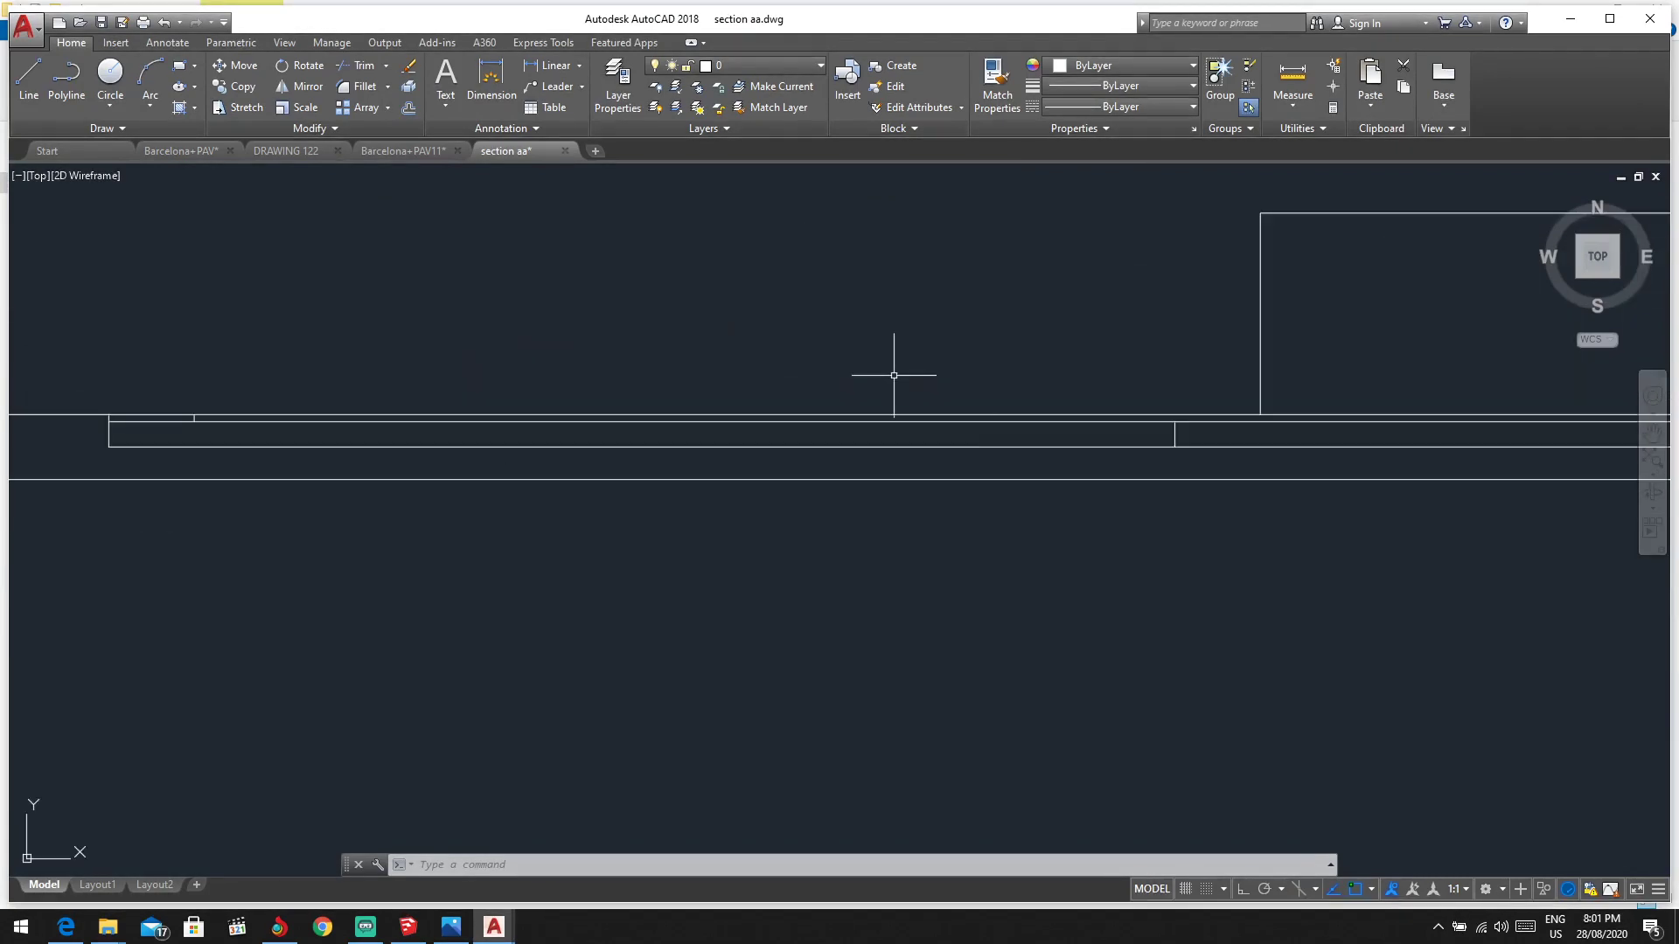
scroll(1154, 438, down, 2)
scroll(742, 409, up, 1)
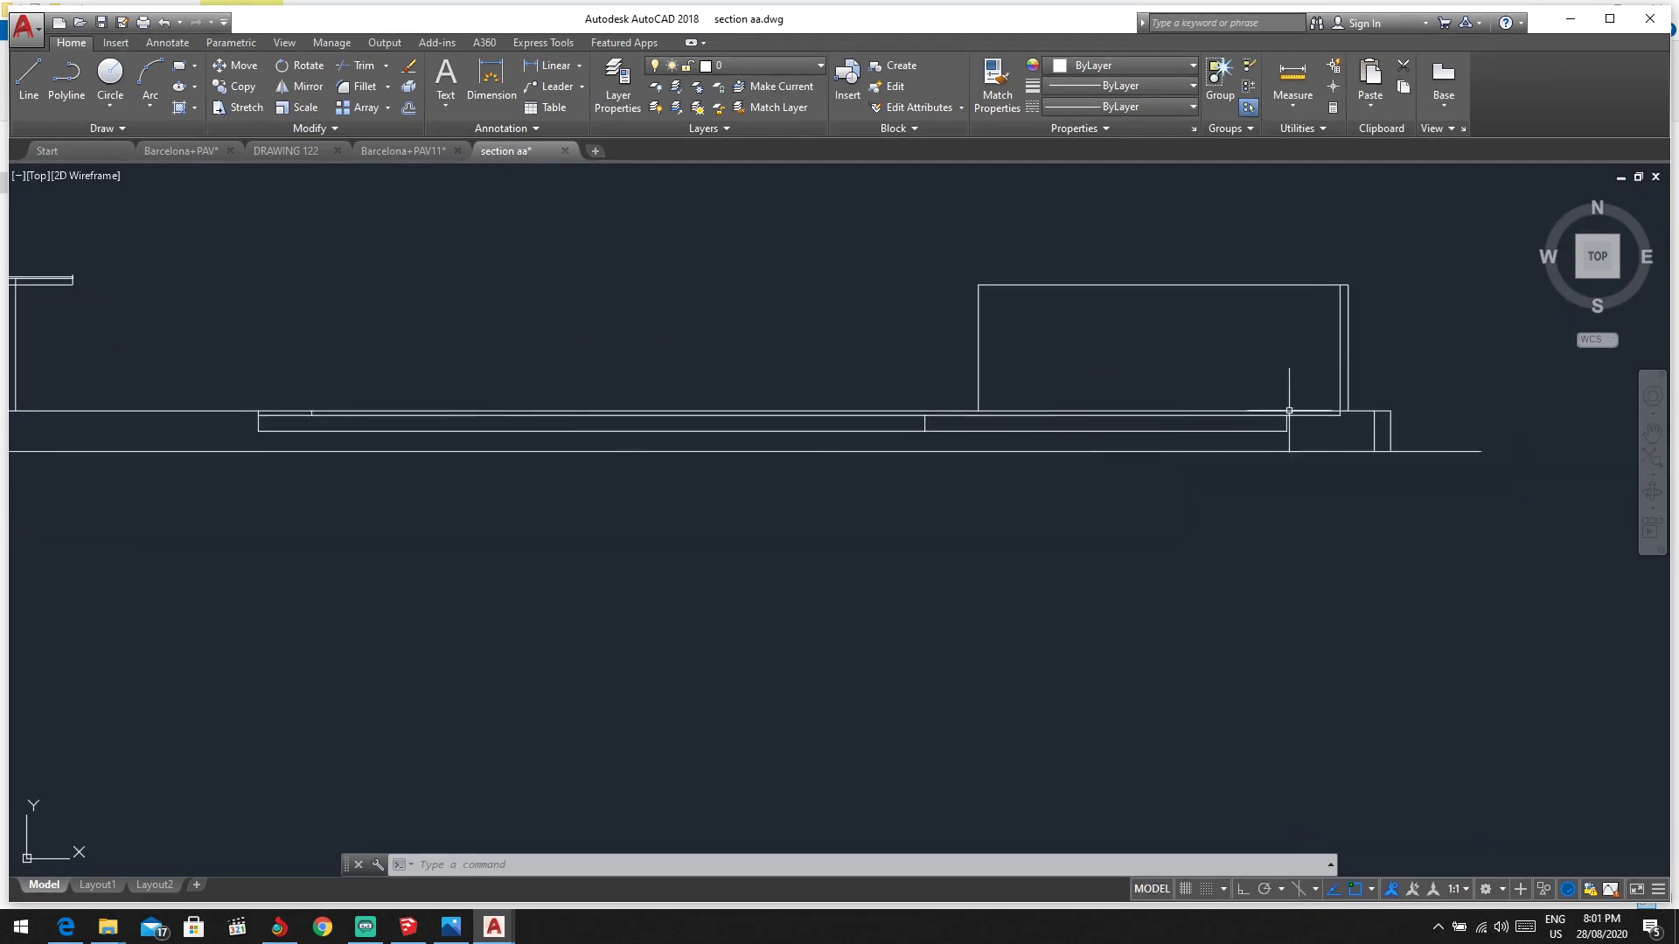
scroll(1289, 410, up, 1)
scroll(982, 458, down, 4)
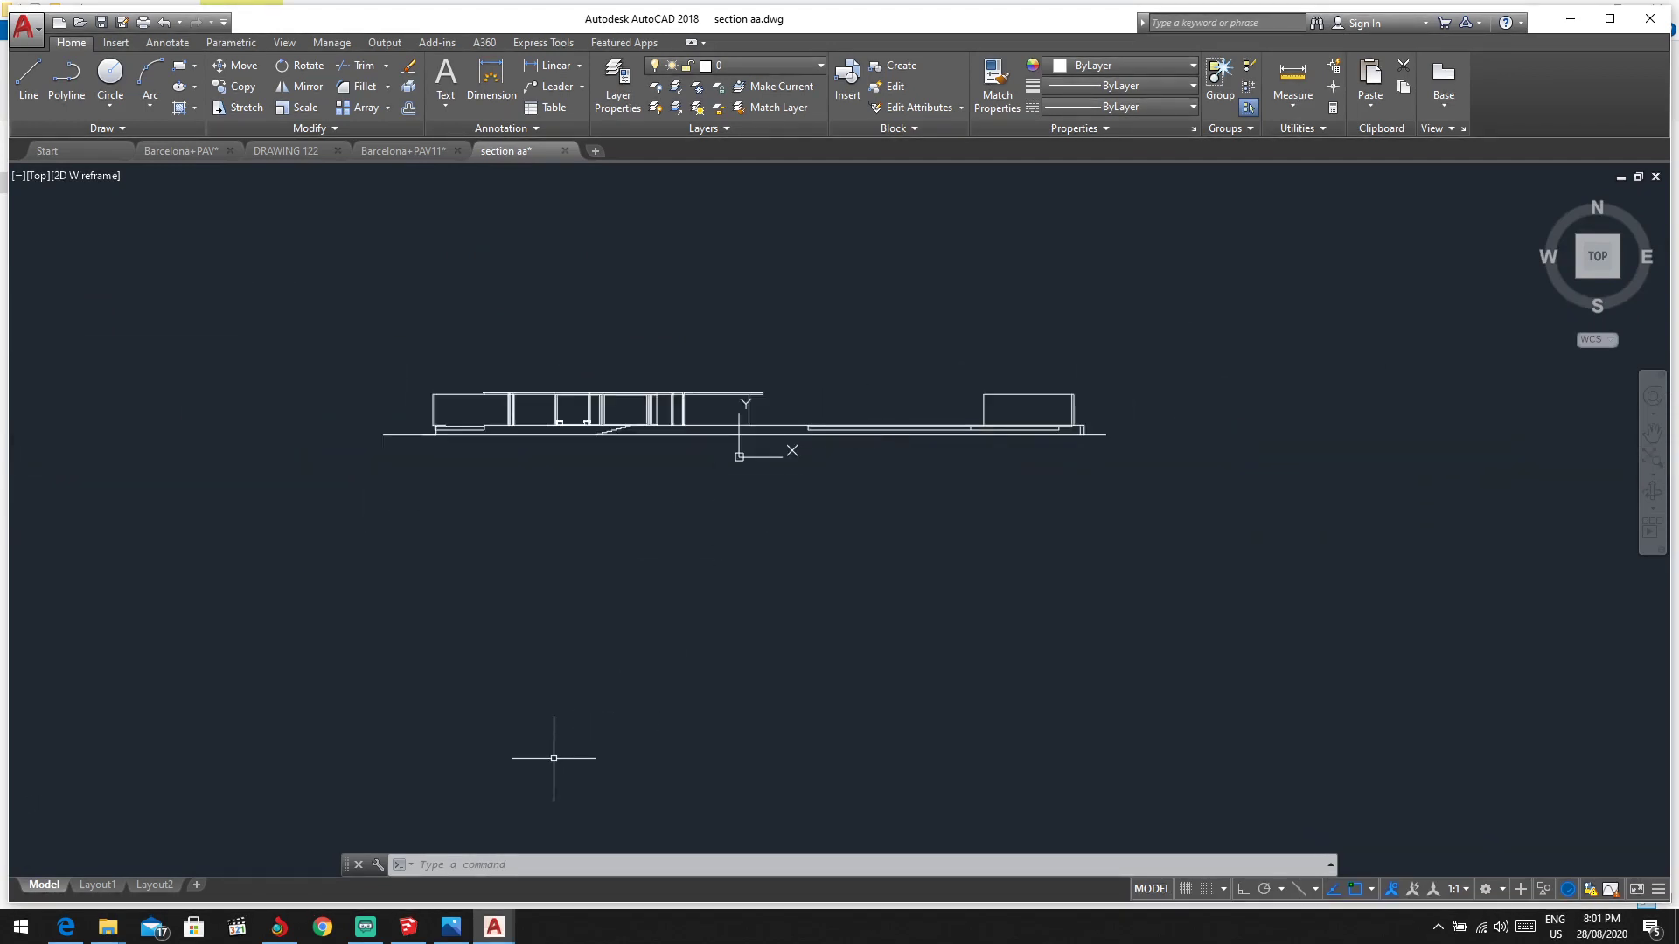
Step: Switch to SketchUp and delete the vertical section plane beside the pavilion
click(408, 927)
mouse_move(862, 397)
middle_down()
mouse_move(805, 487)
mouse_move(1004, 425)
middle_up()
click(950, 448)
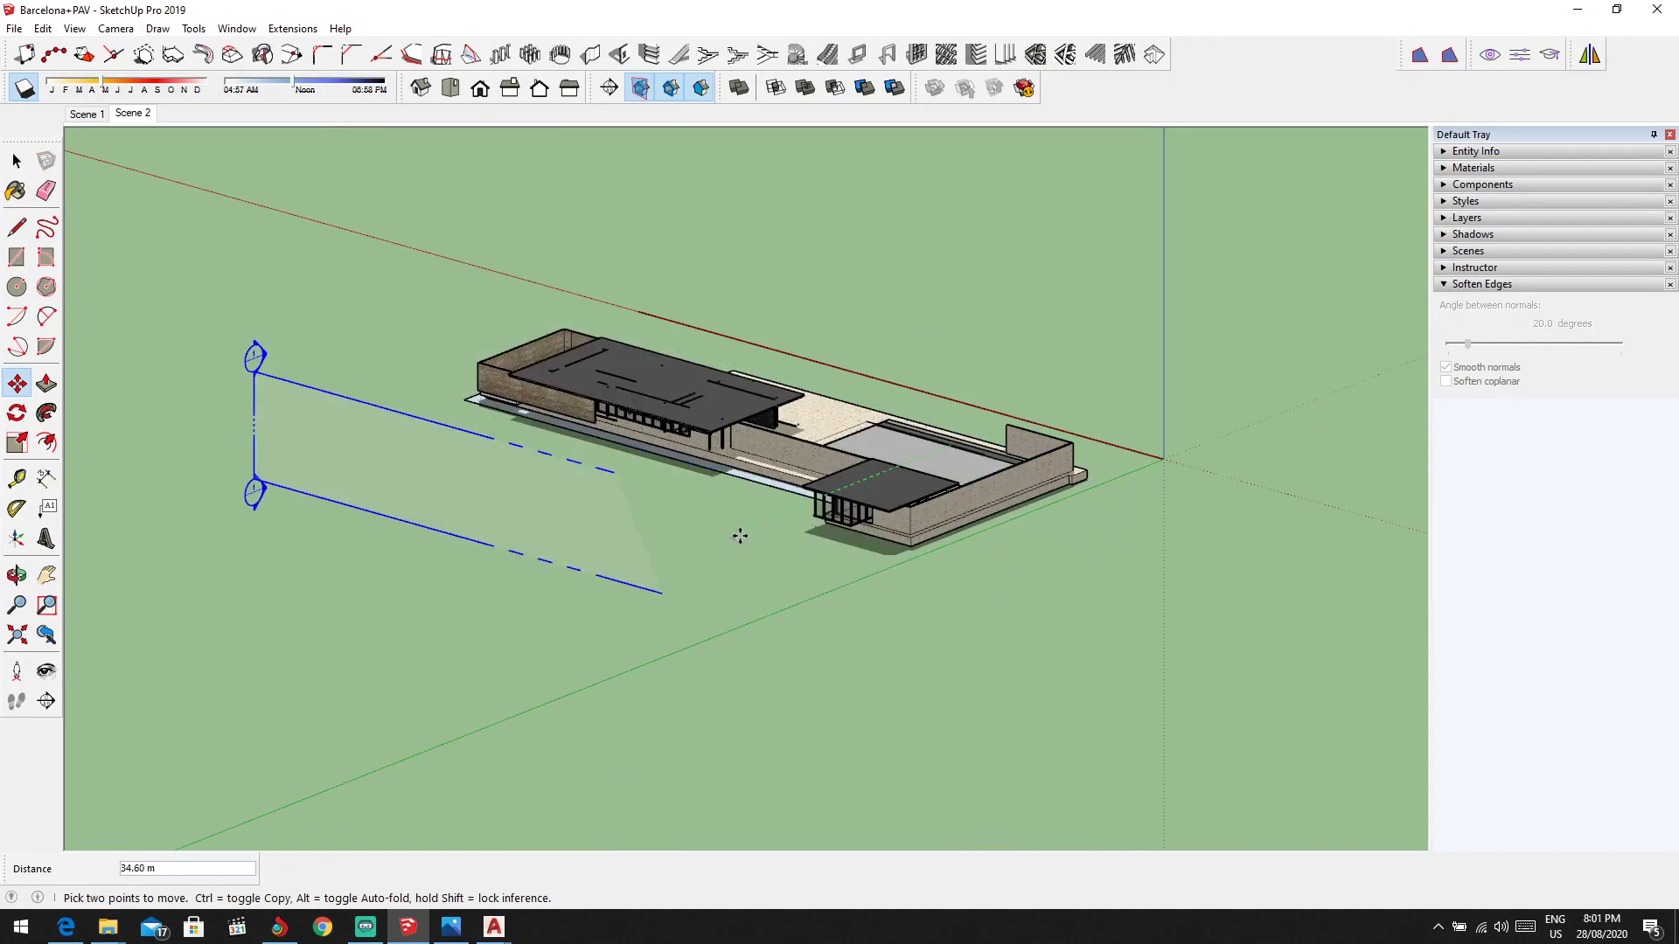
key(Delete)
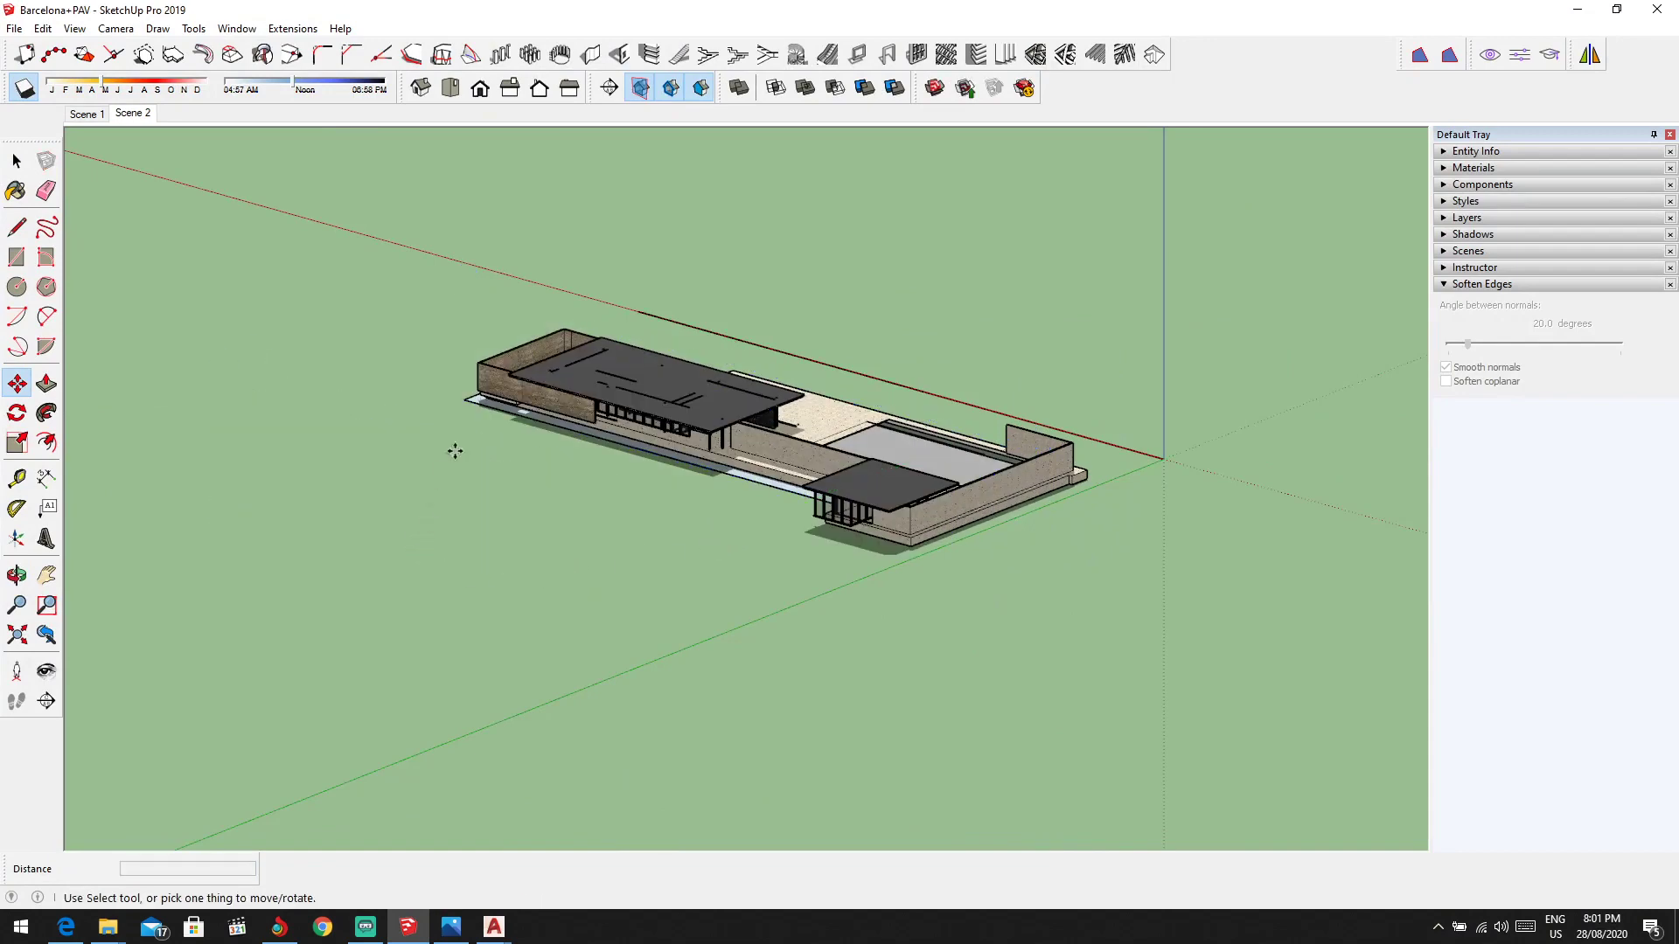
Step: Switch the camera from parallel projection to perspective and show the pavilion in the top view
click(100, 29)
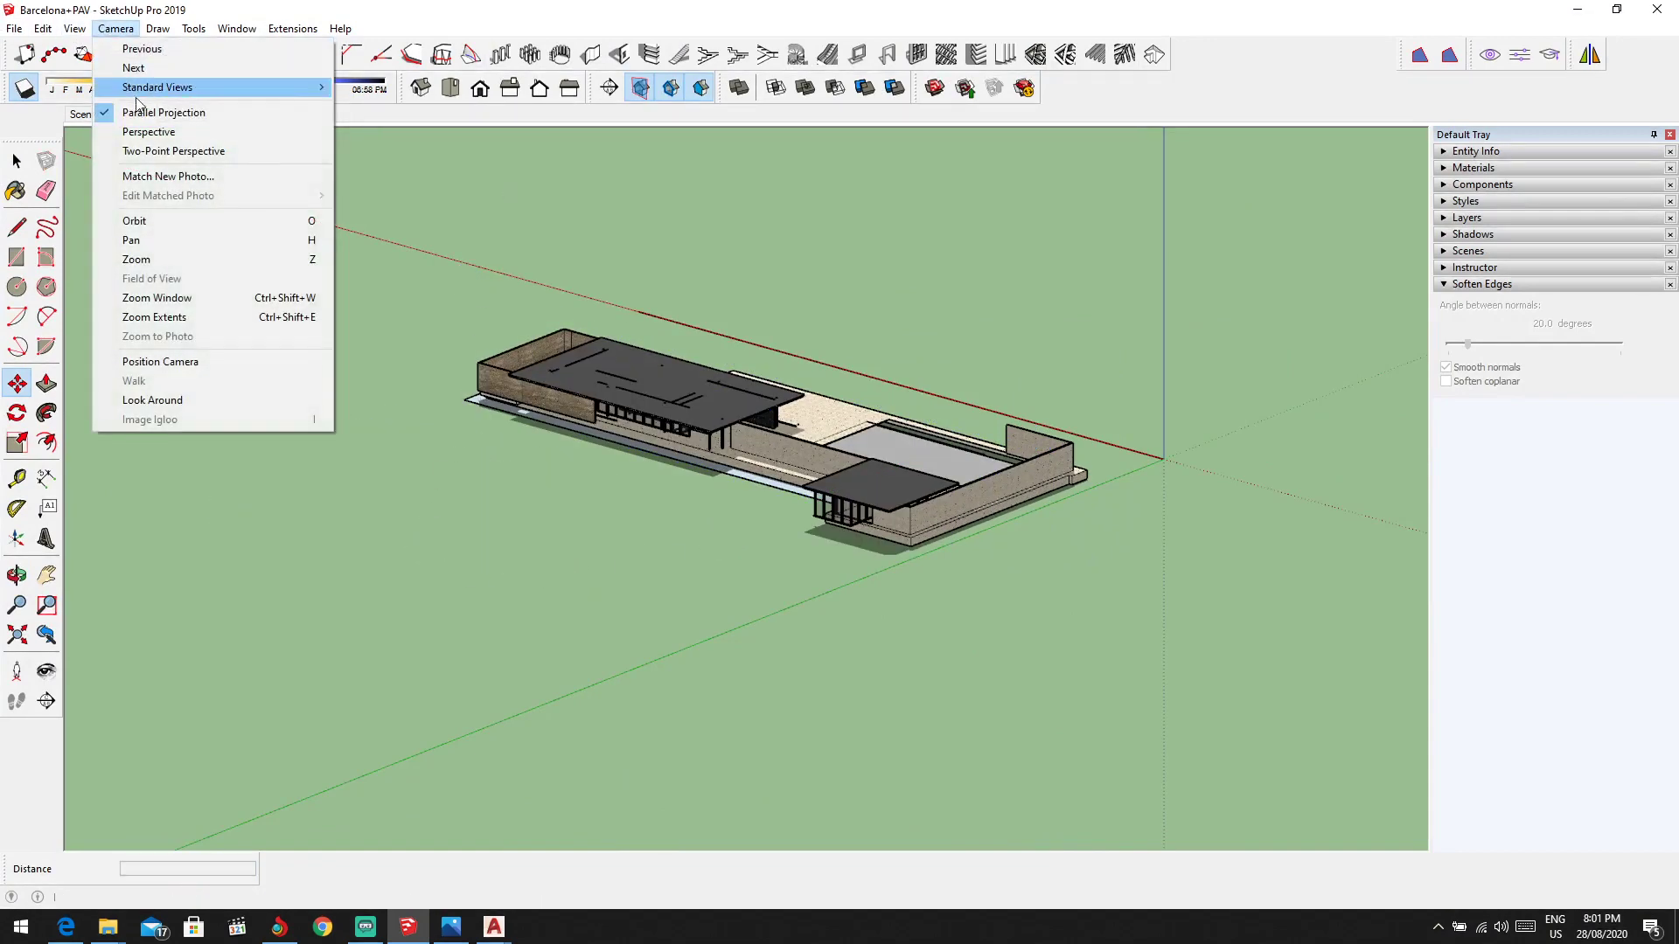
click(131, 149)
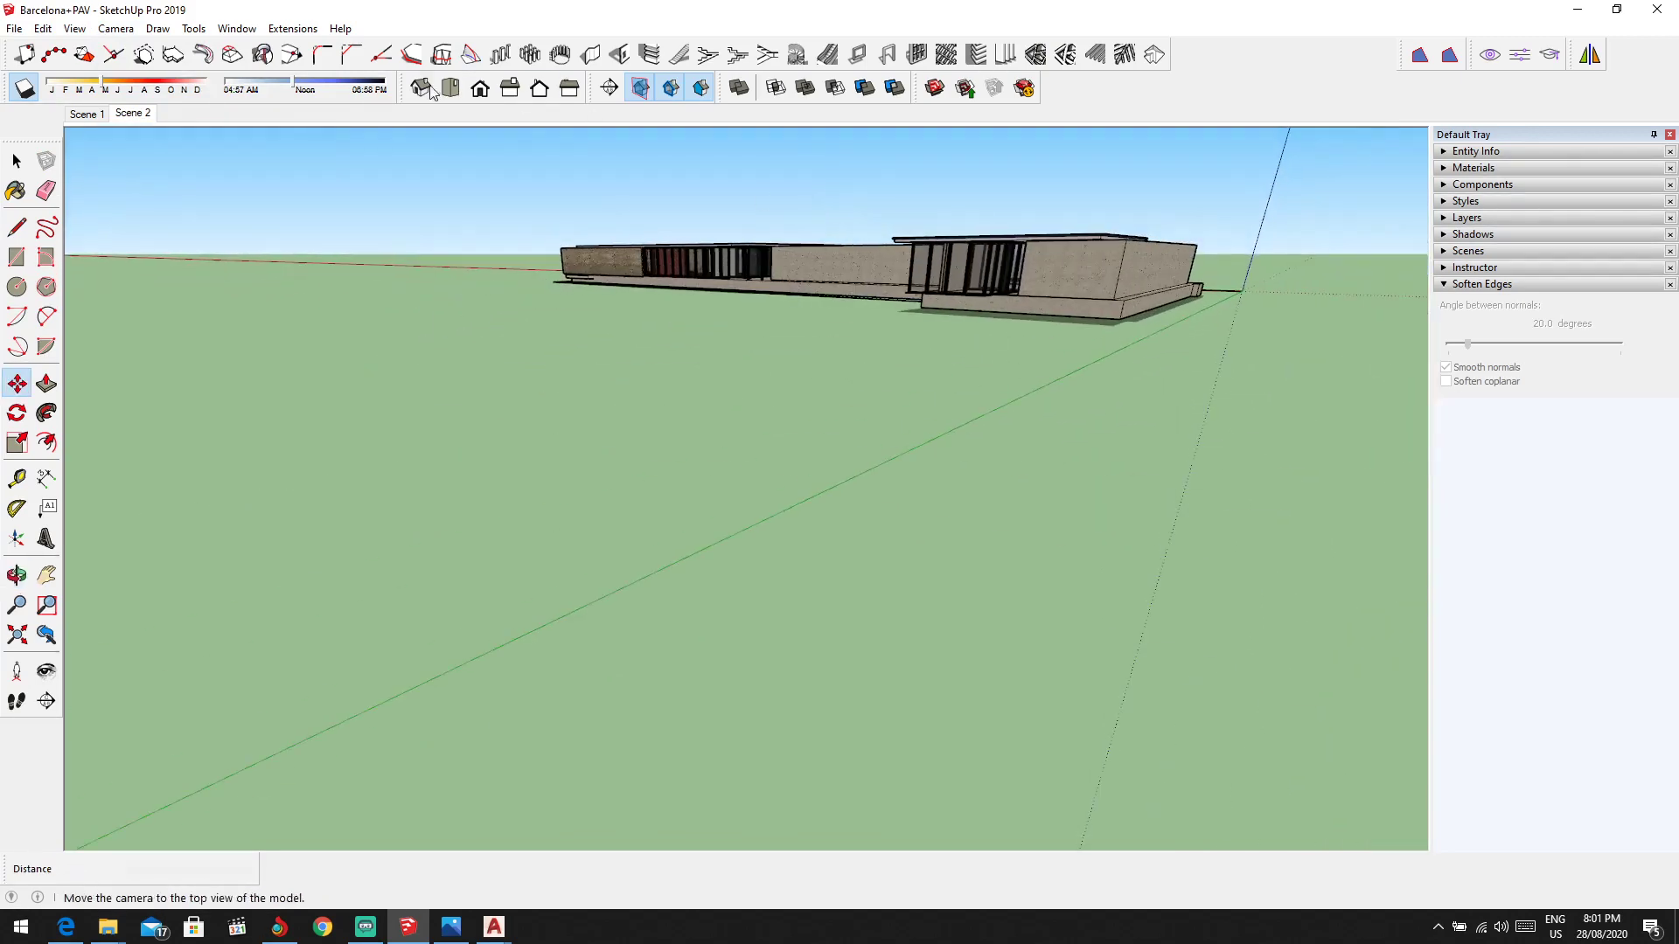
click(450, 87)
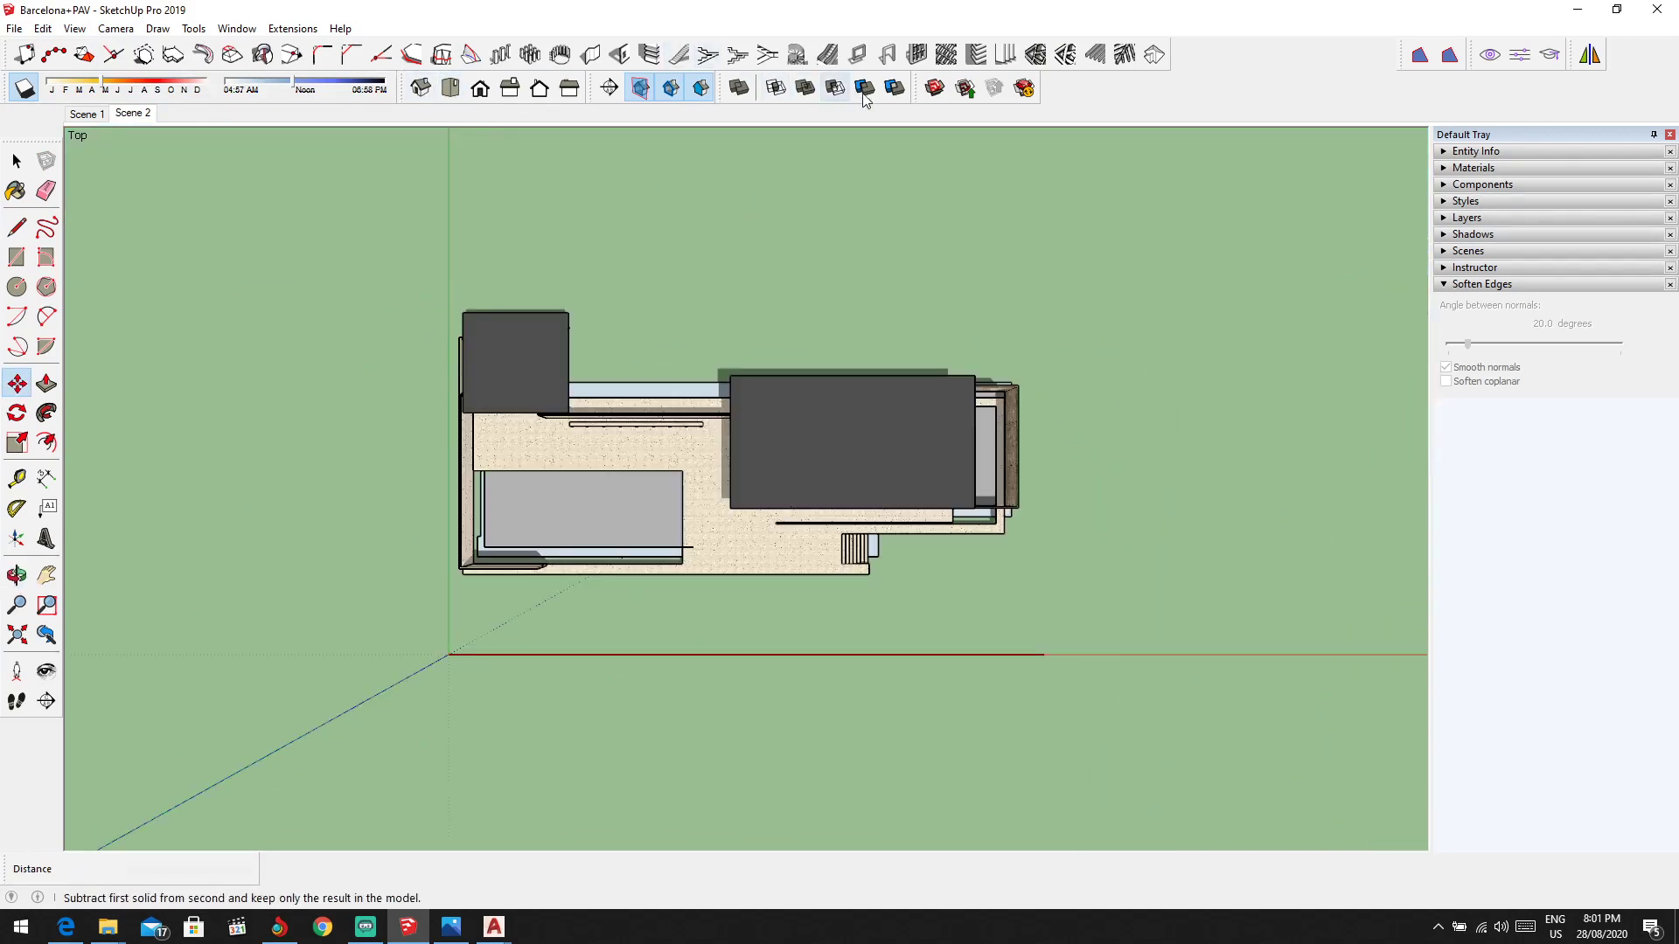
Step: Place a horizontal section plane on the main building's roof, working from the top view
click(610, 87)
click(808, 256)
click(887, 513)
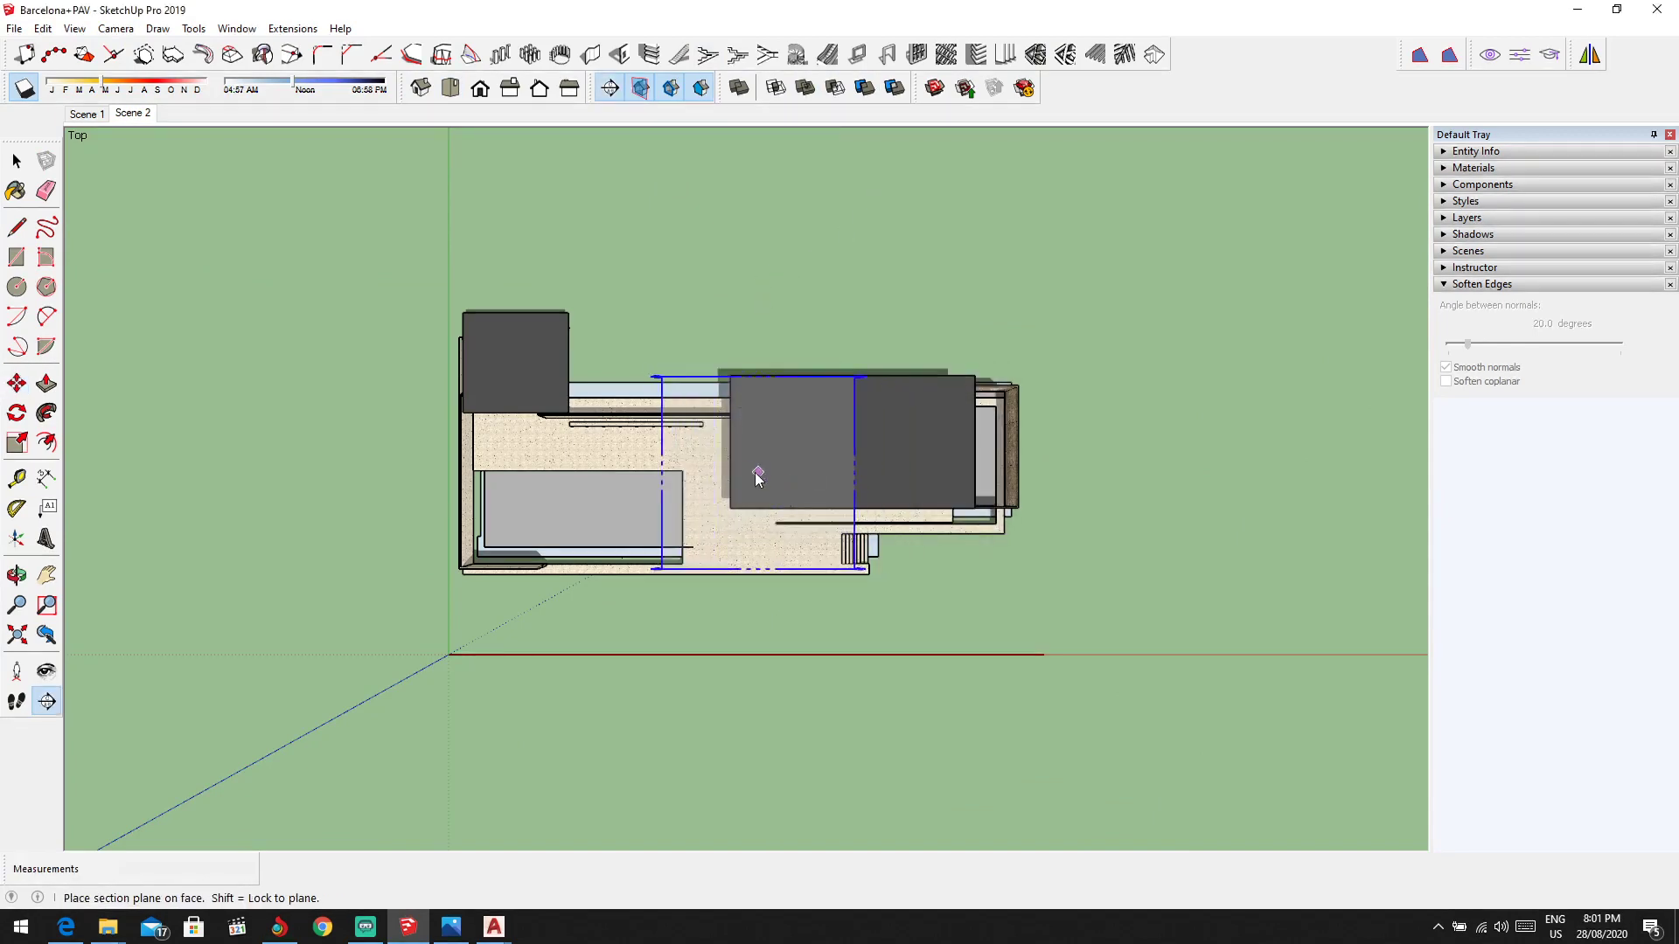
middle_drag(781, 468, 553, 523)
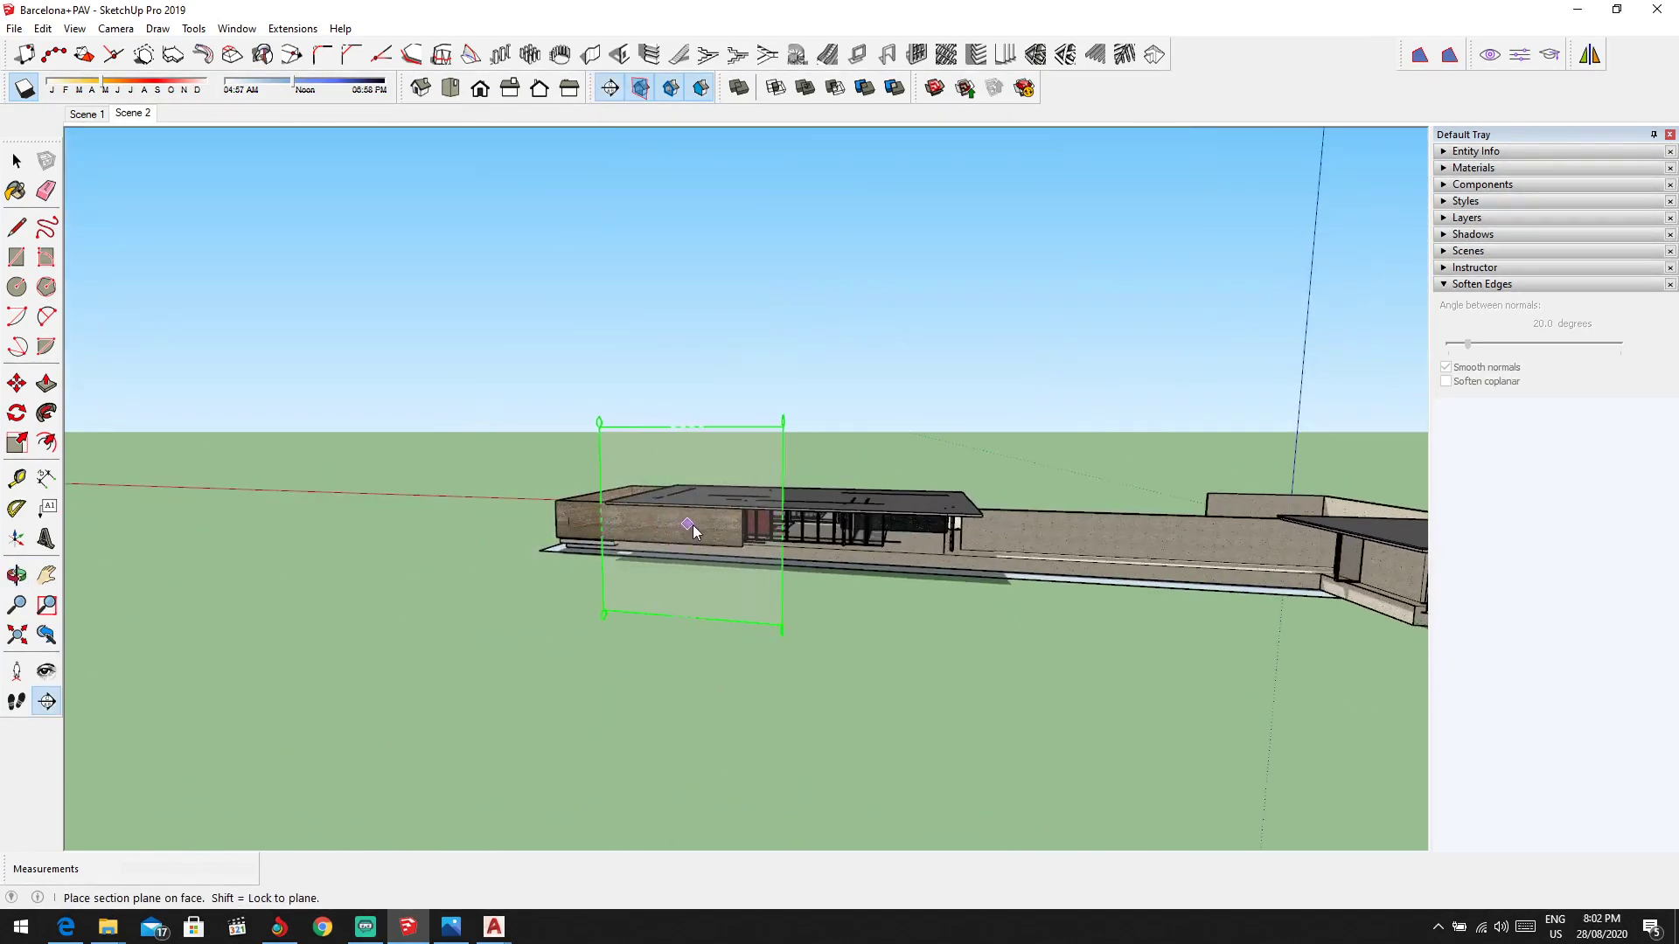
middle_drag(693, 525, 830, 479)
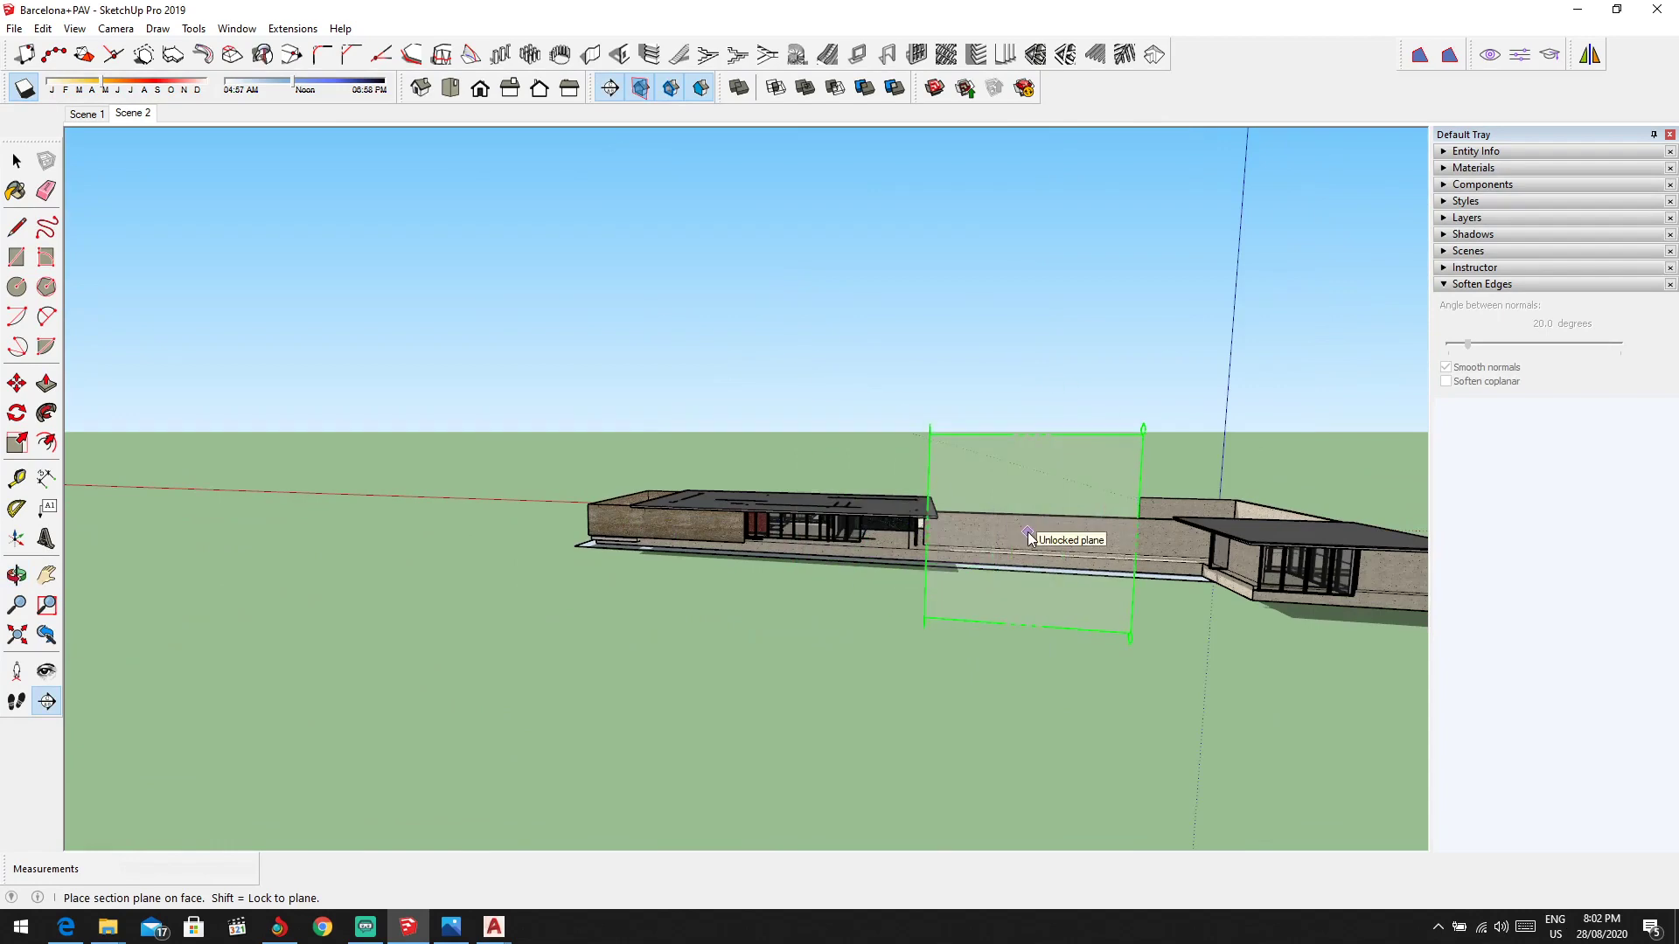
middle_drag(1023, 532, 559, 560)
click(446, 91)
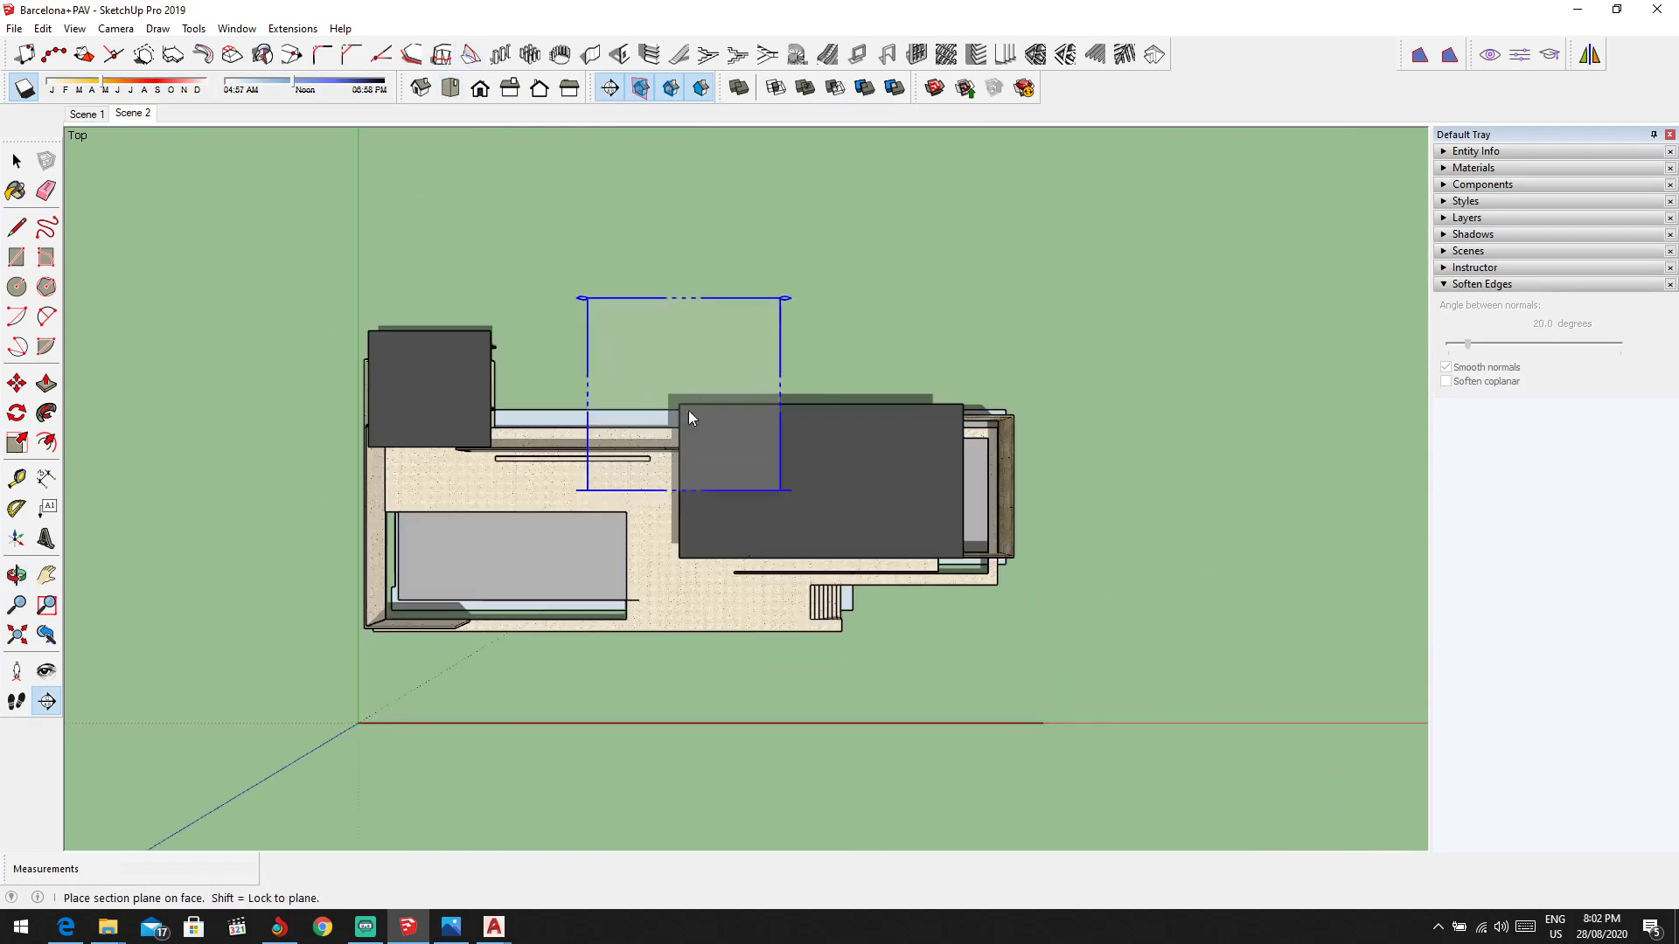
click(695, 470)
Step: Move the horizontal section plane down about 1.16 m so that it cuts through the pavilion's walls
key(m)
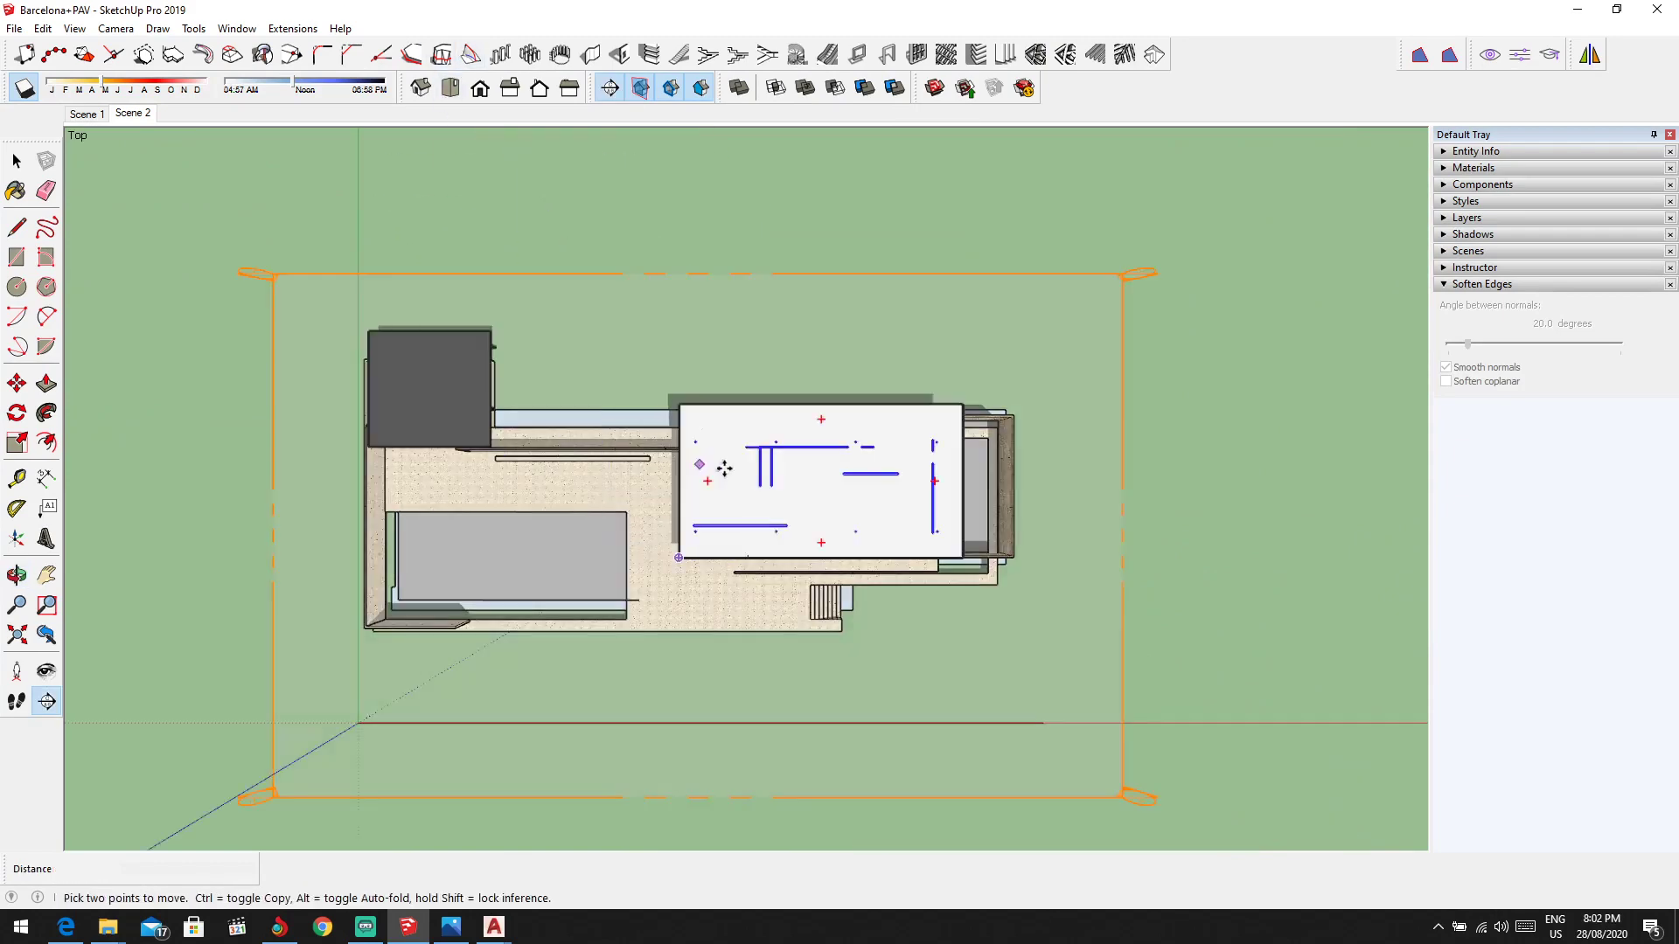
middle_drag(428, 390, 894, 604)
middle_drag(1122, 587, 1163, 673)
drag(1162, 678, 1159, 710)
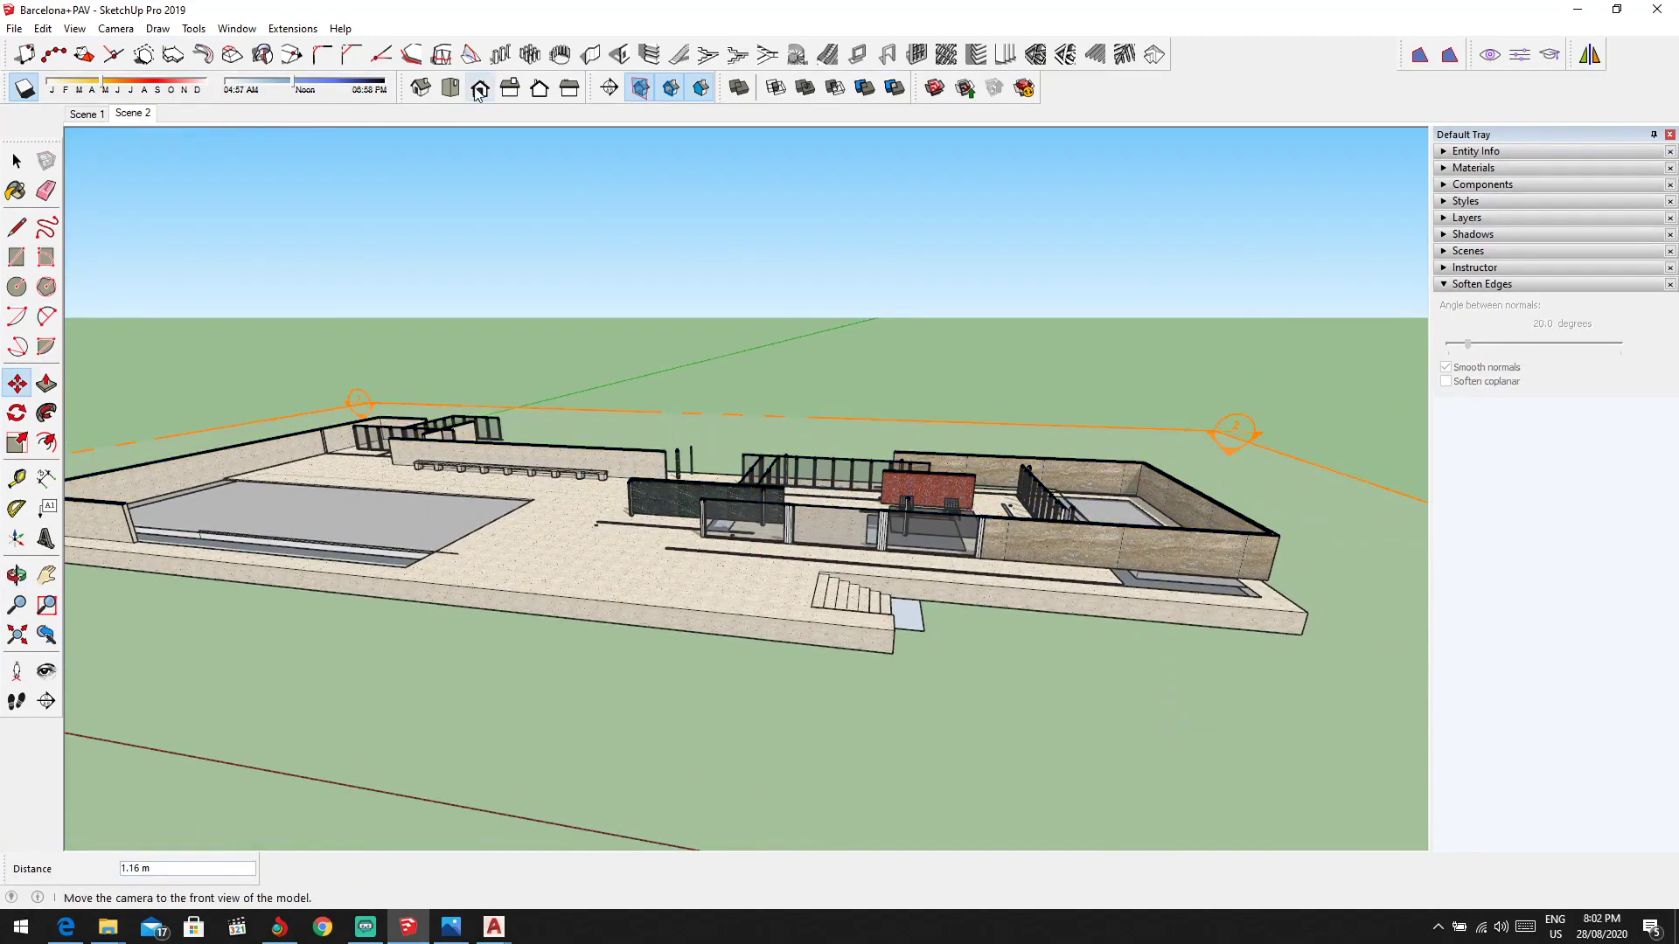
Step: Show the sectioned pavilion in the top view with parallel projection
click(451, 87)
scroll(914, 481, up, 2)
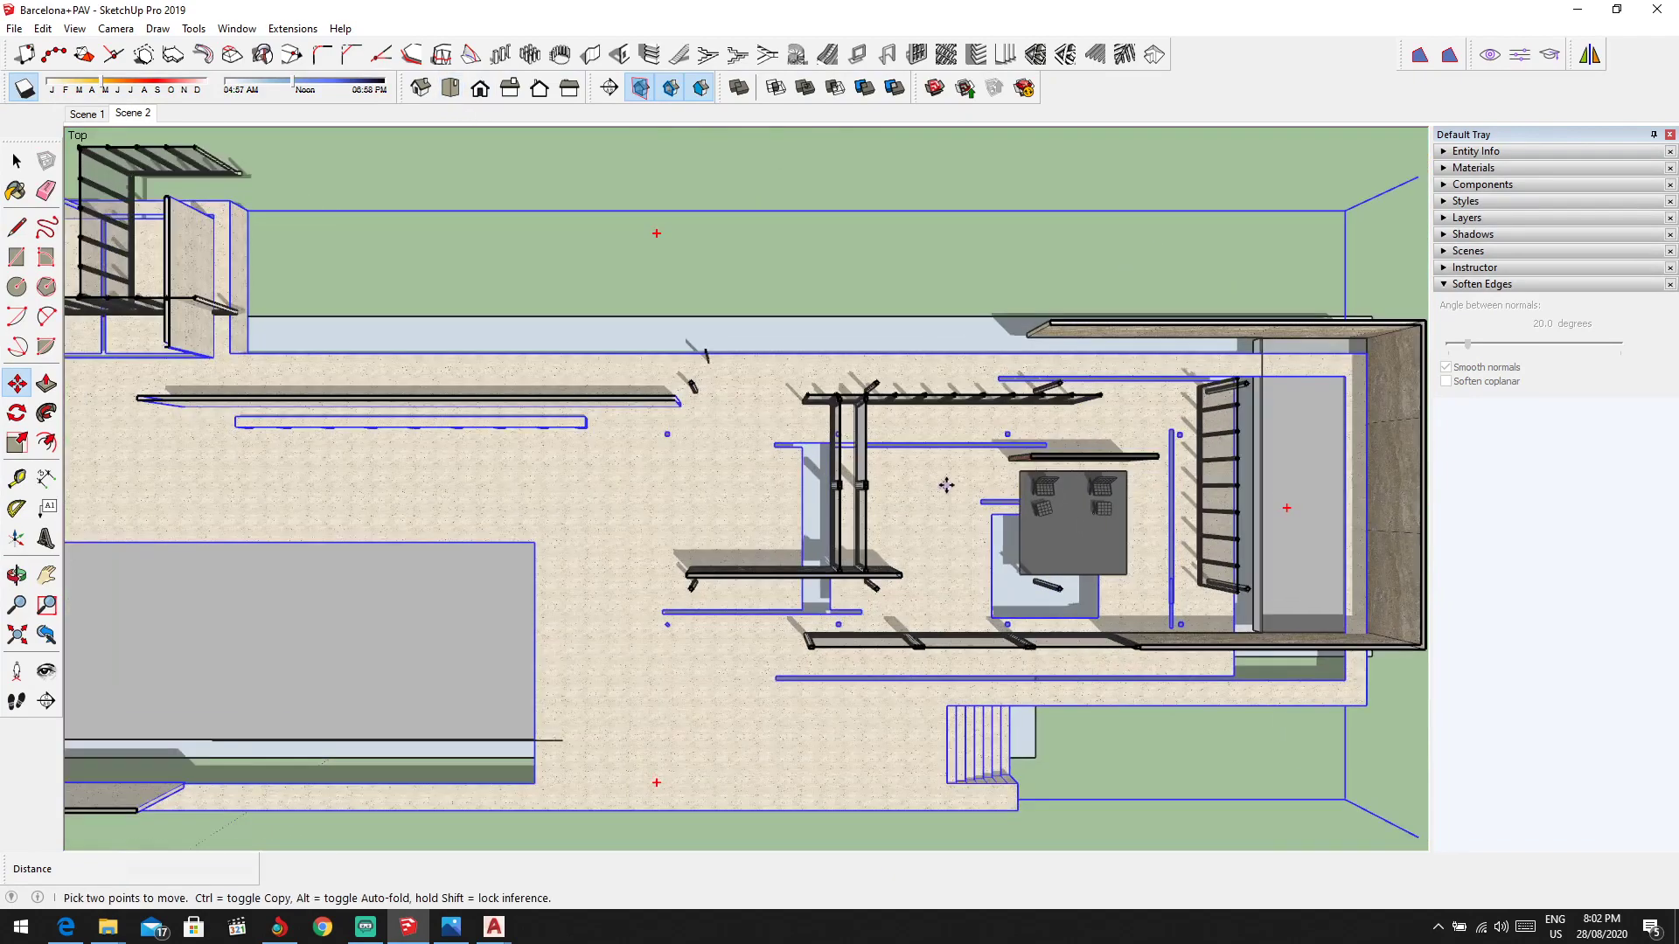
scroll(961, 496, down, 3)
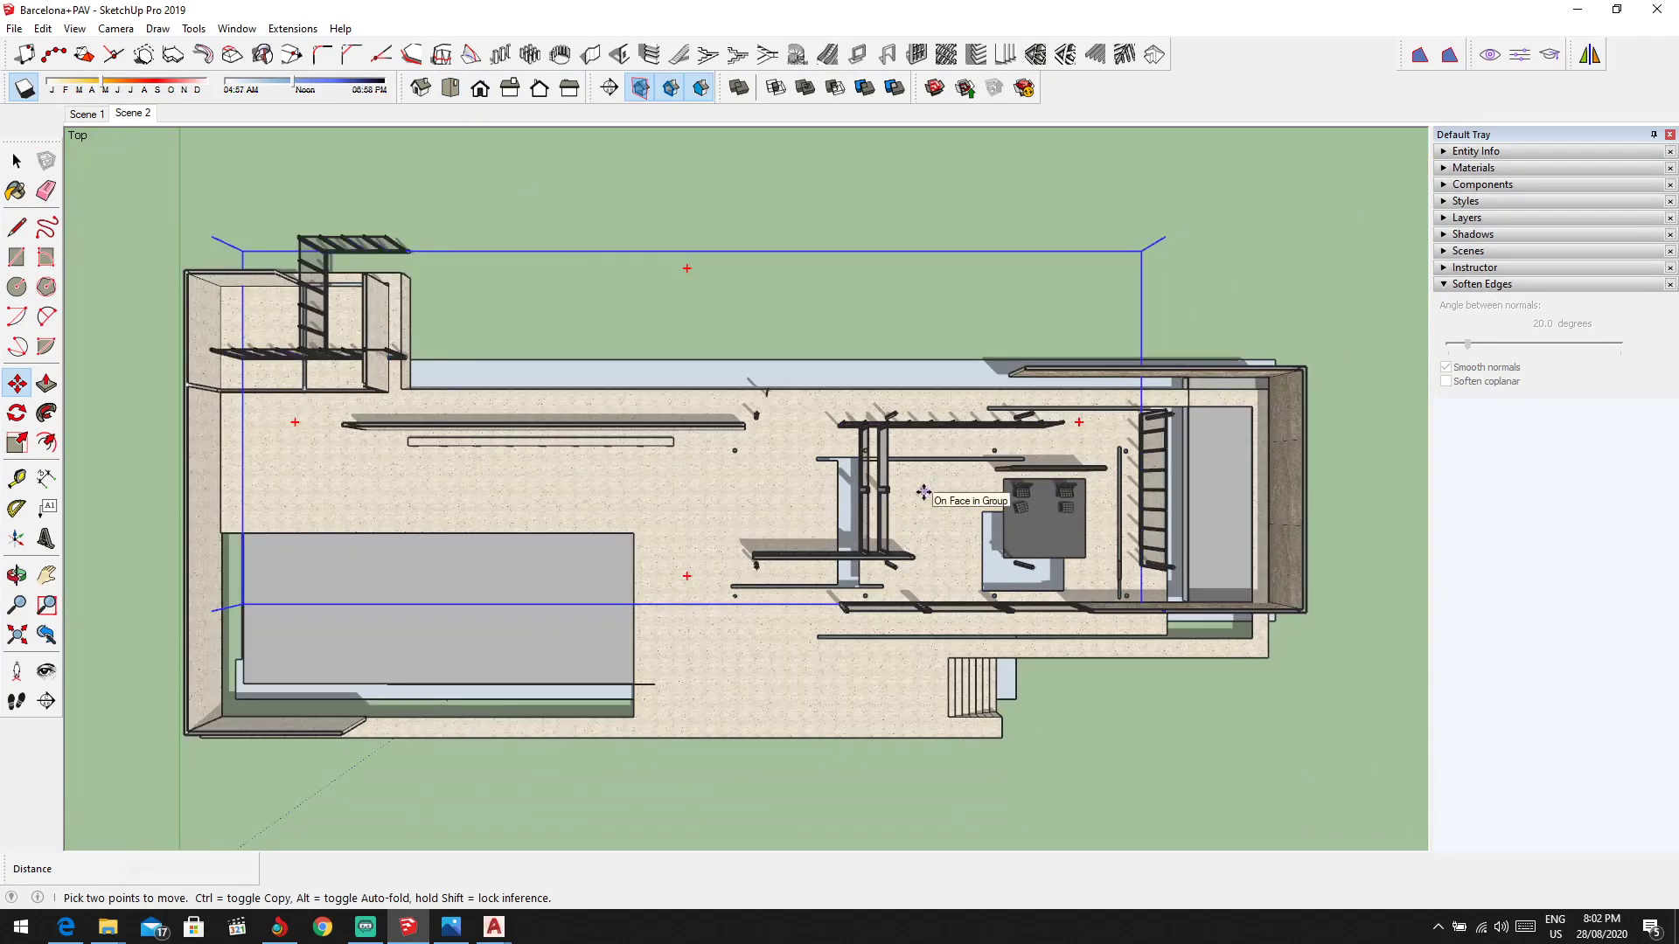
click(116, 29)
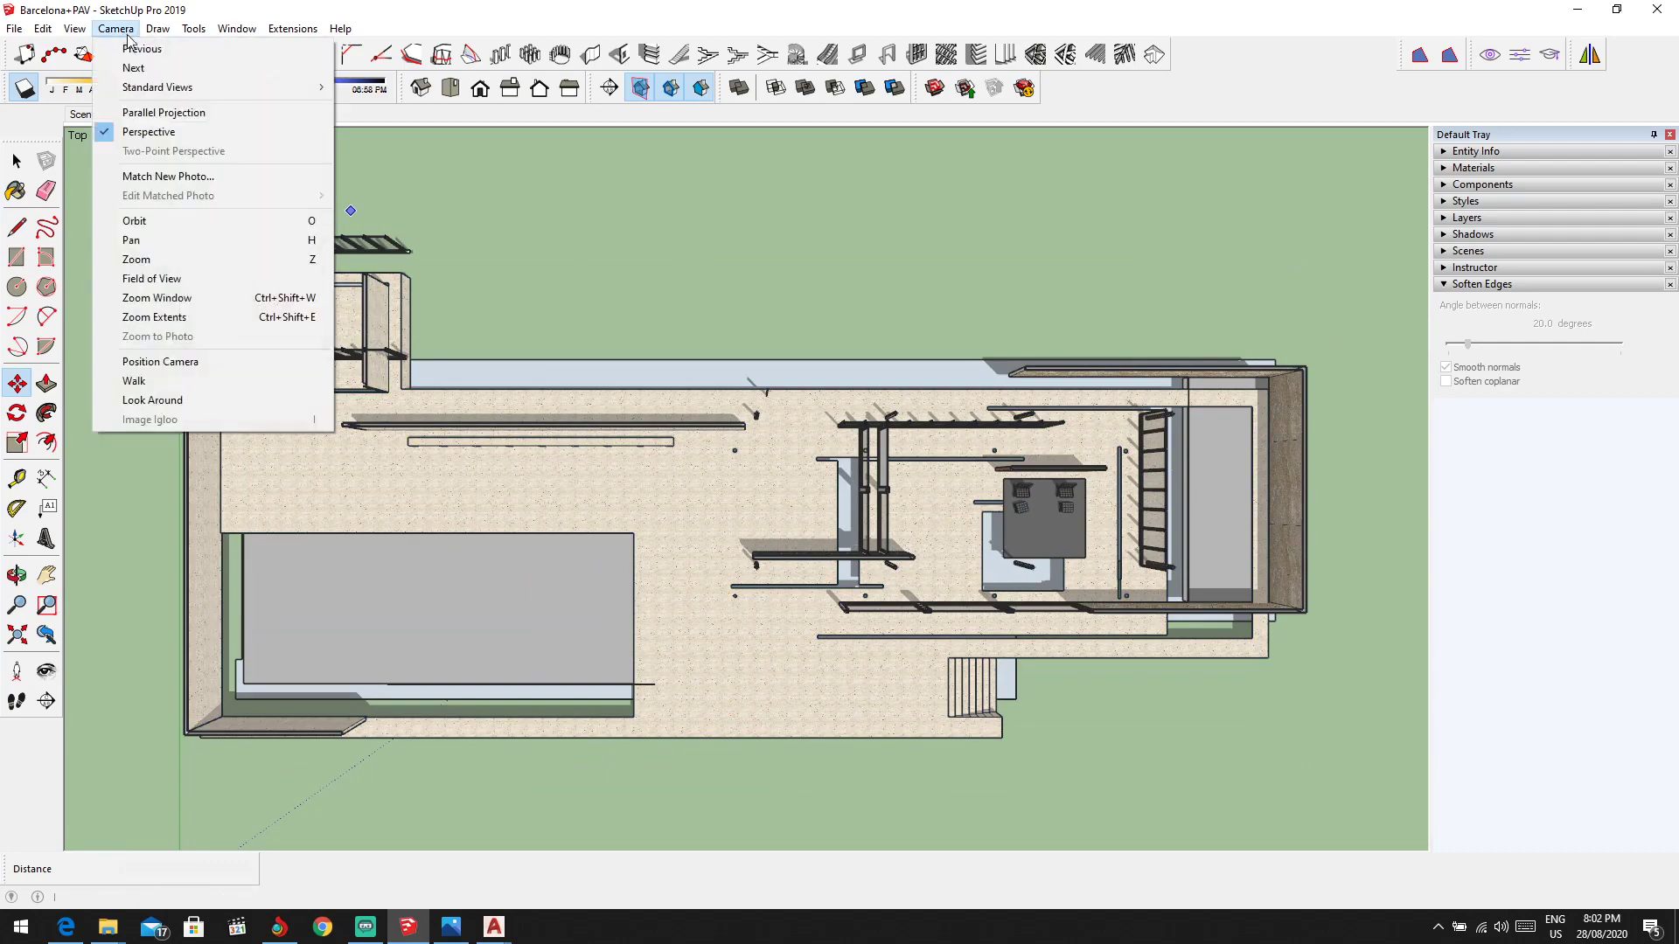
click(150, 119)
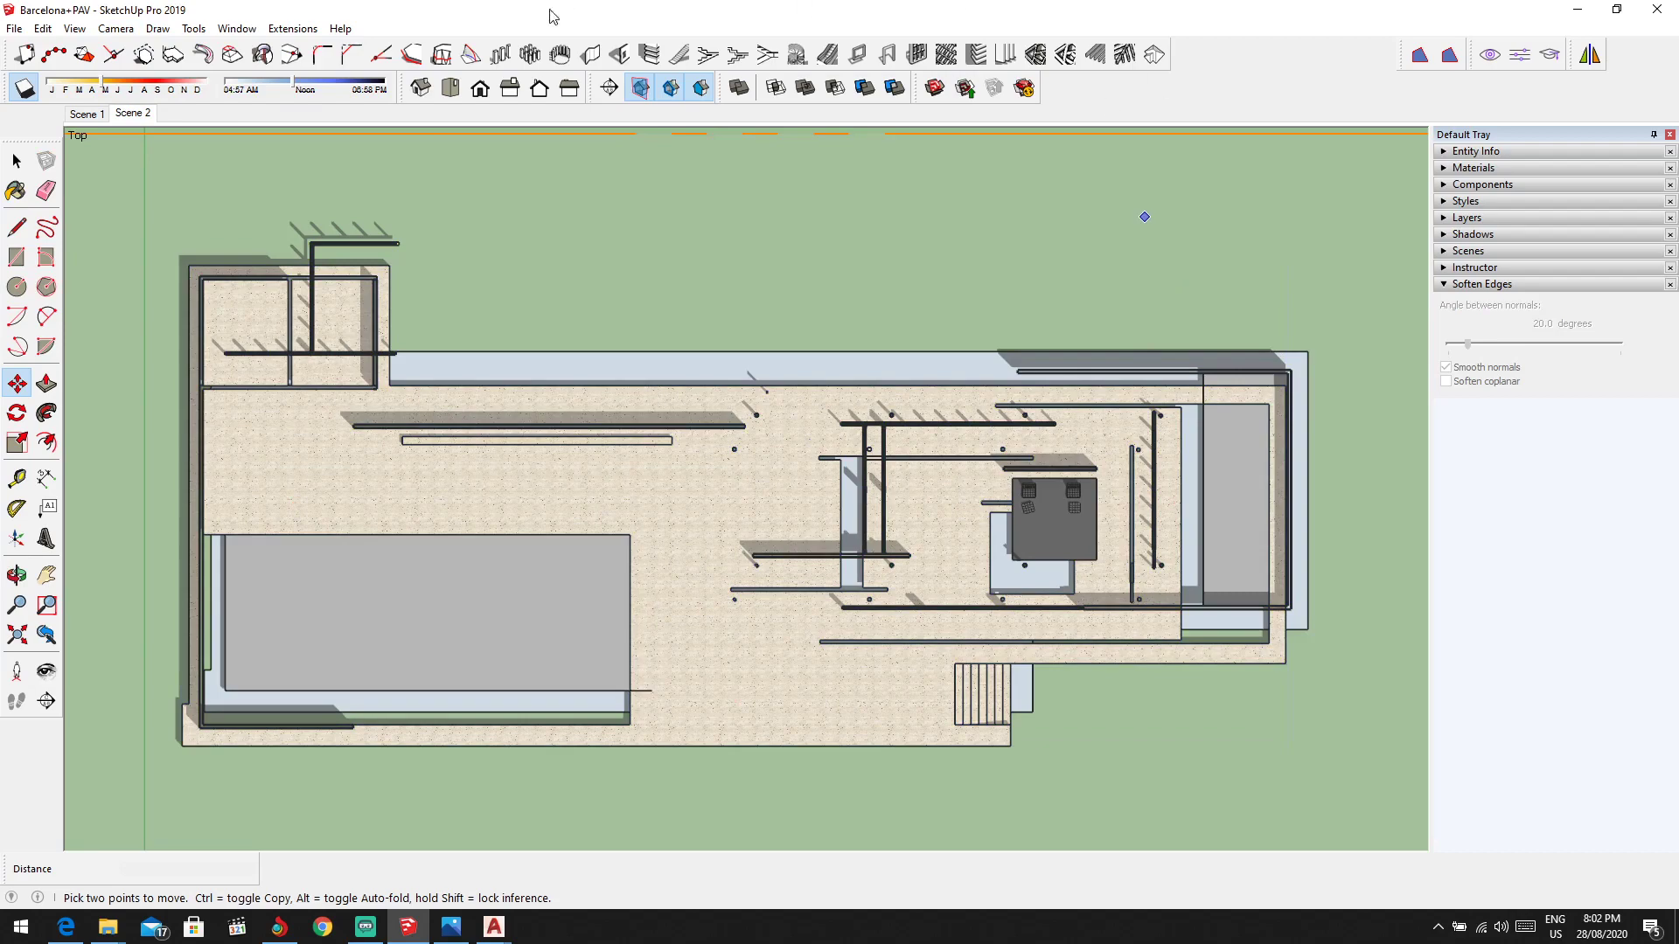
key(alt+c)
Step: Export the plan view as a 2D AutoCAD DWG file named ground floor plan in the elevations folder
click(14, 28)
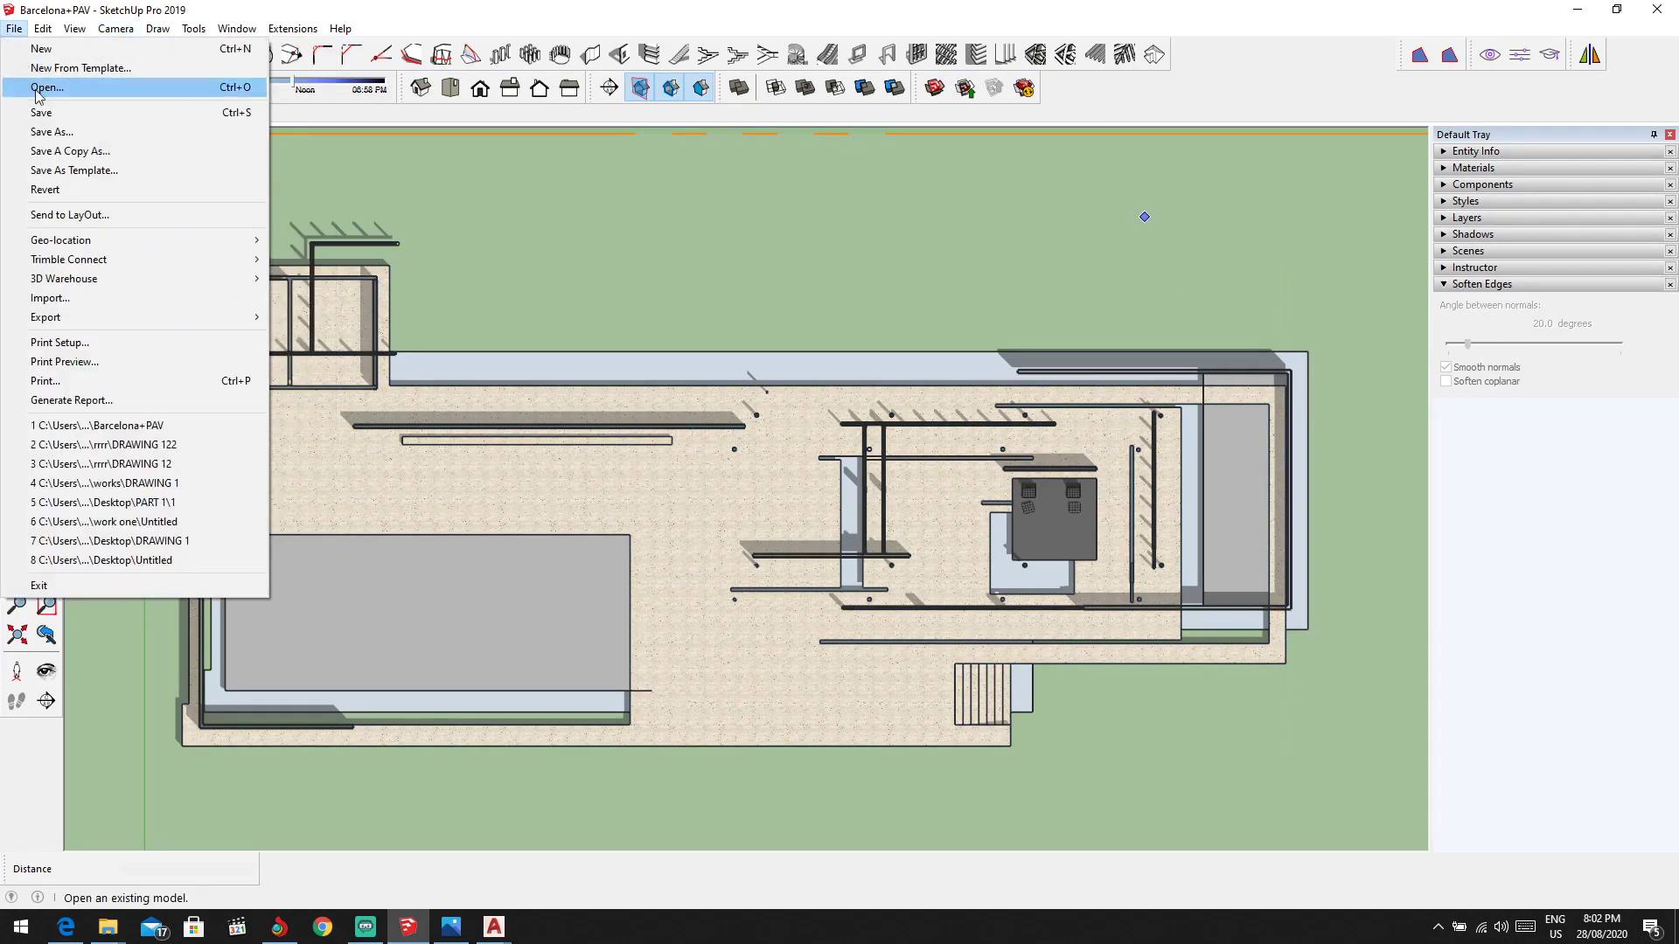
mouse_move(95, 319)
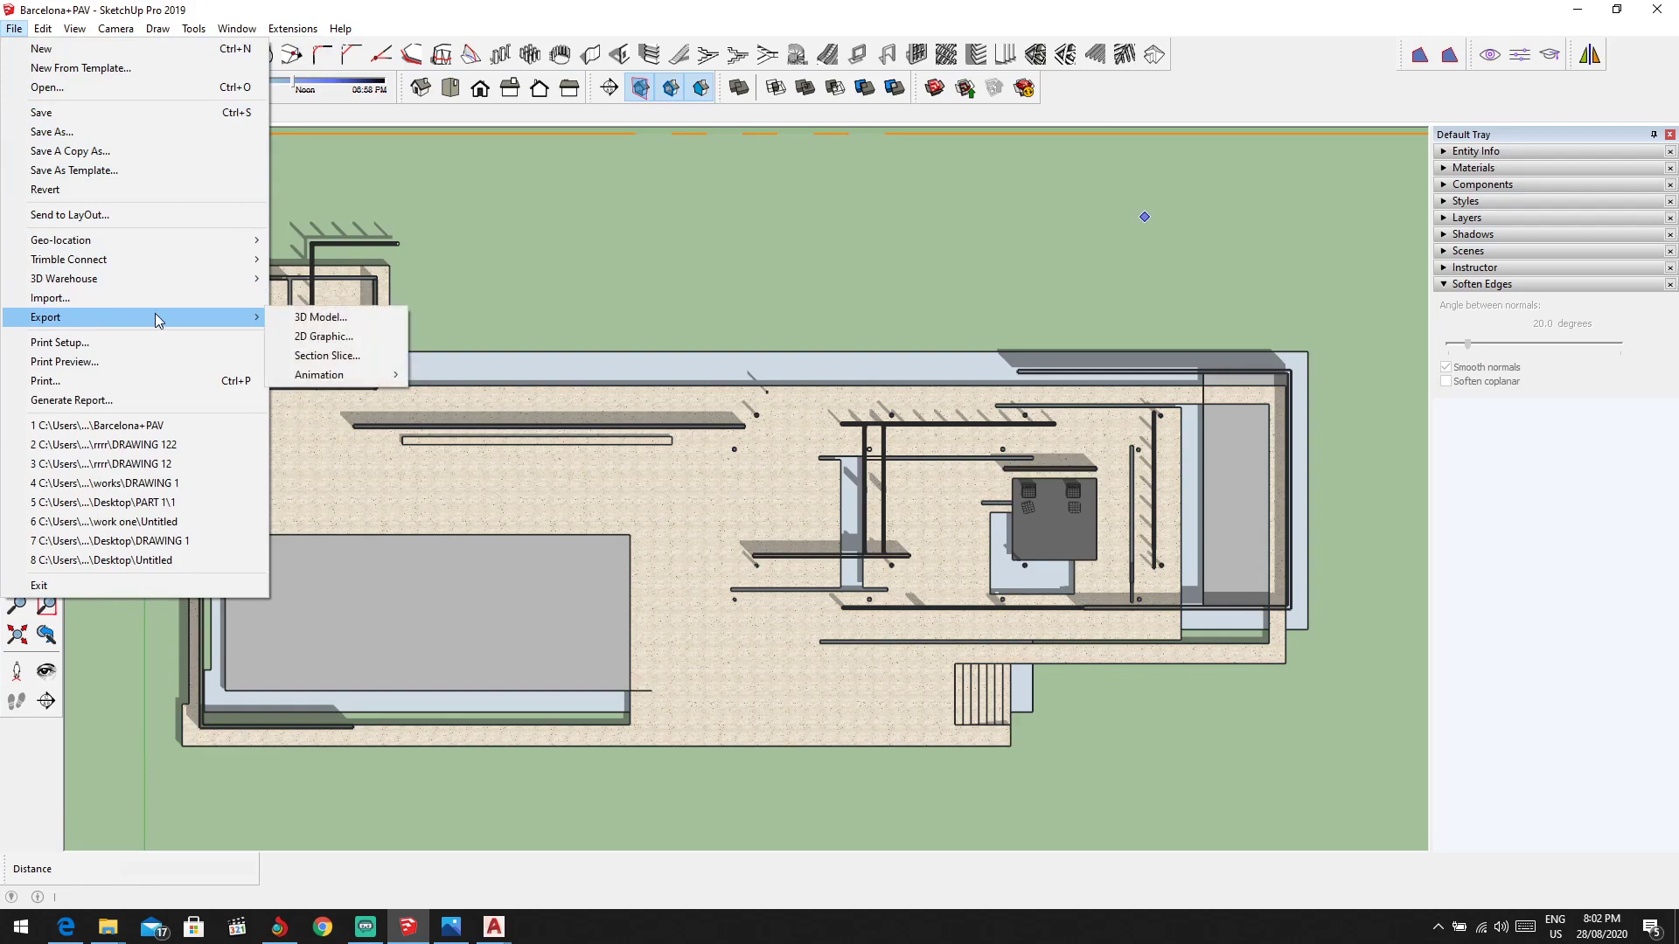
click(341, 336)
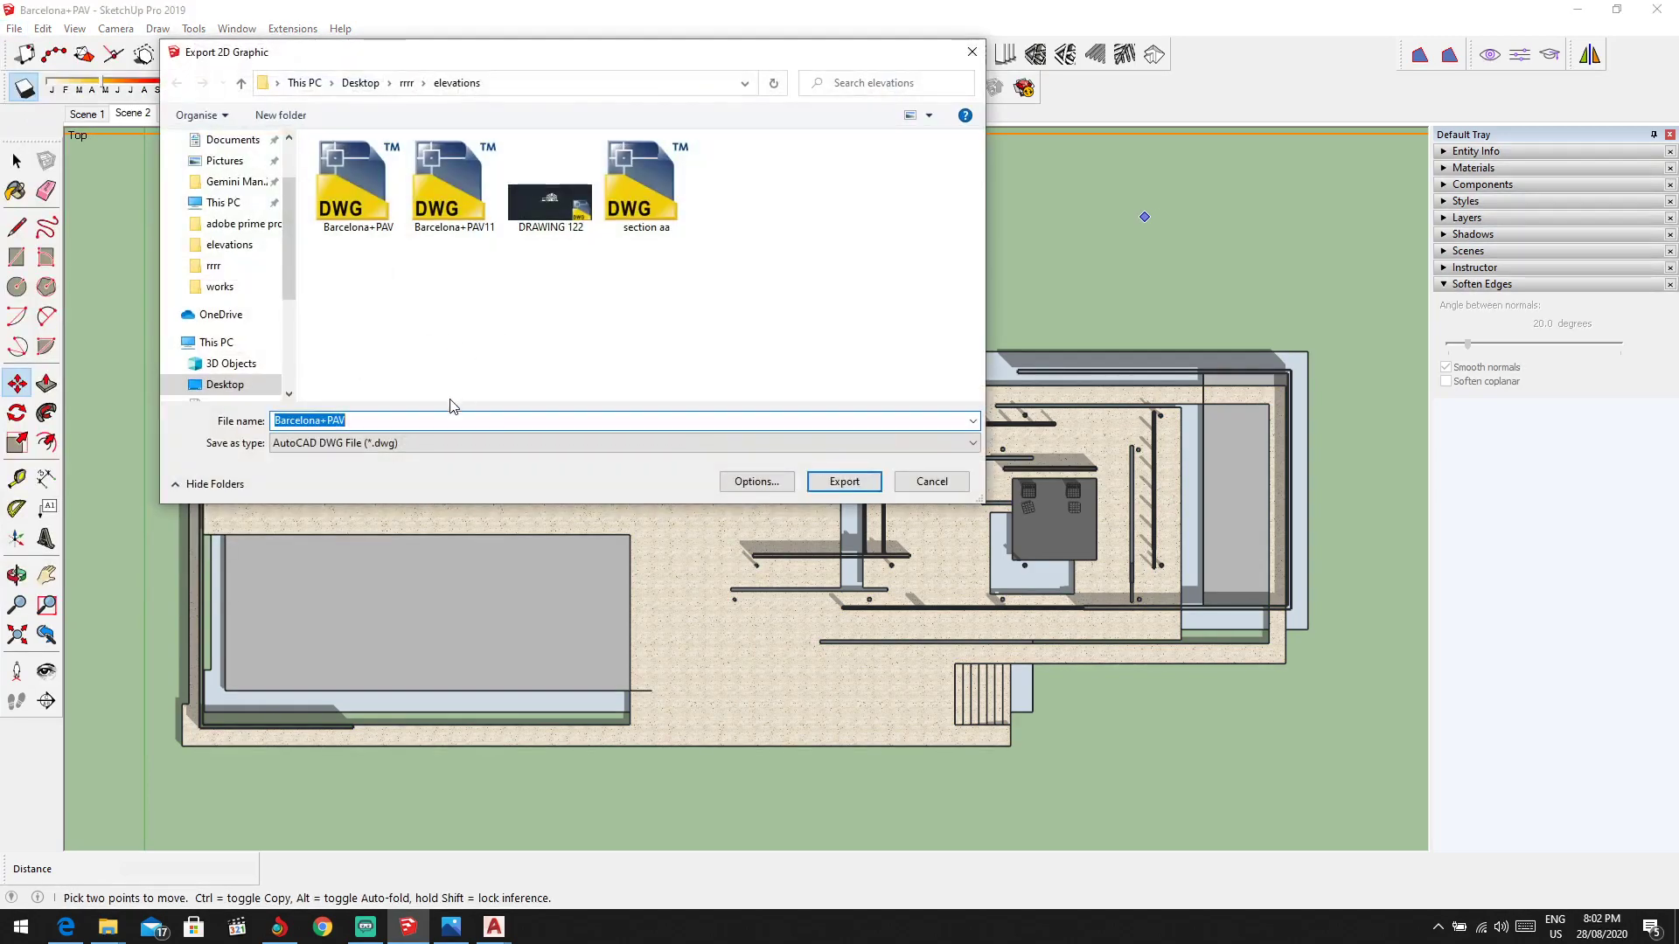
text(plan)
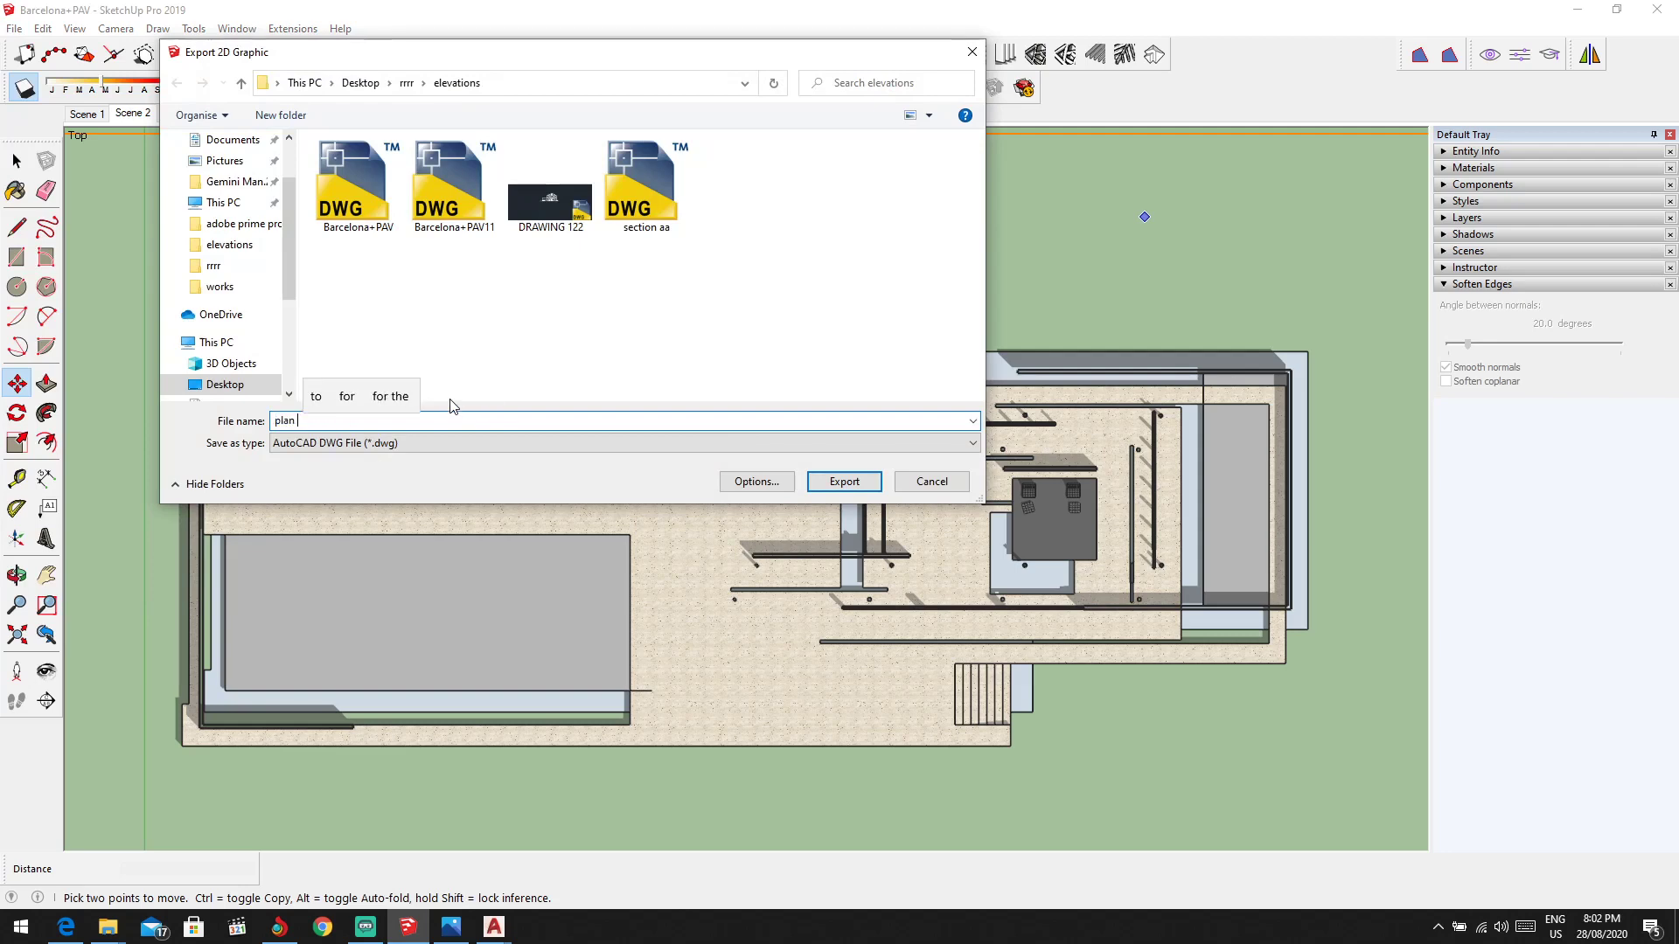
key(BackSpace)
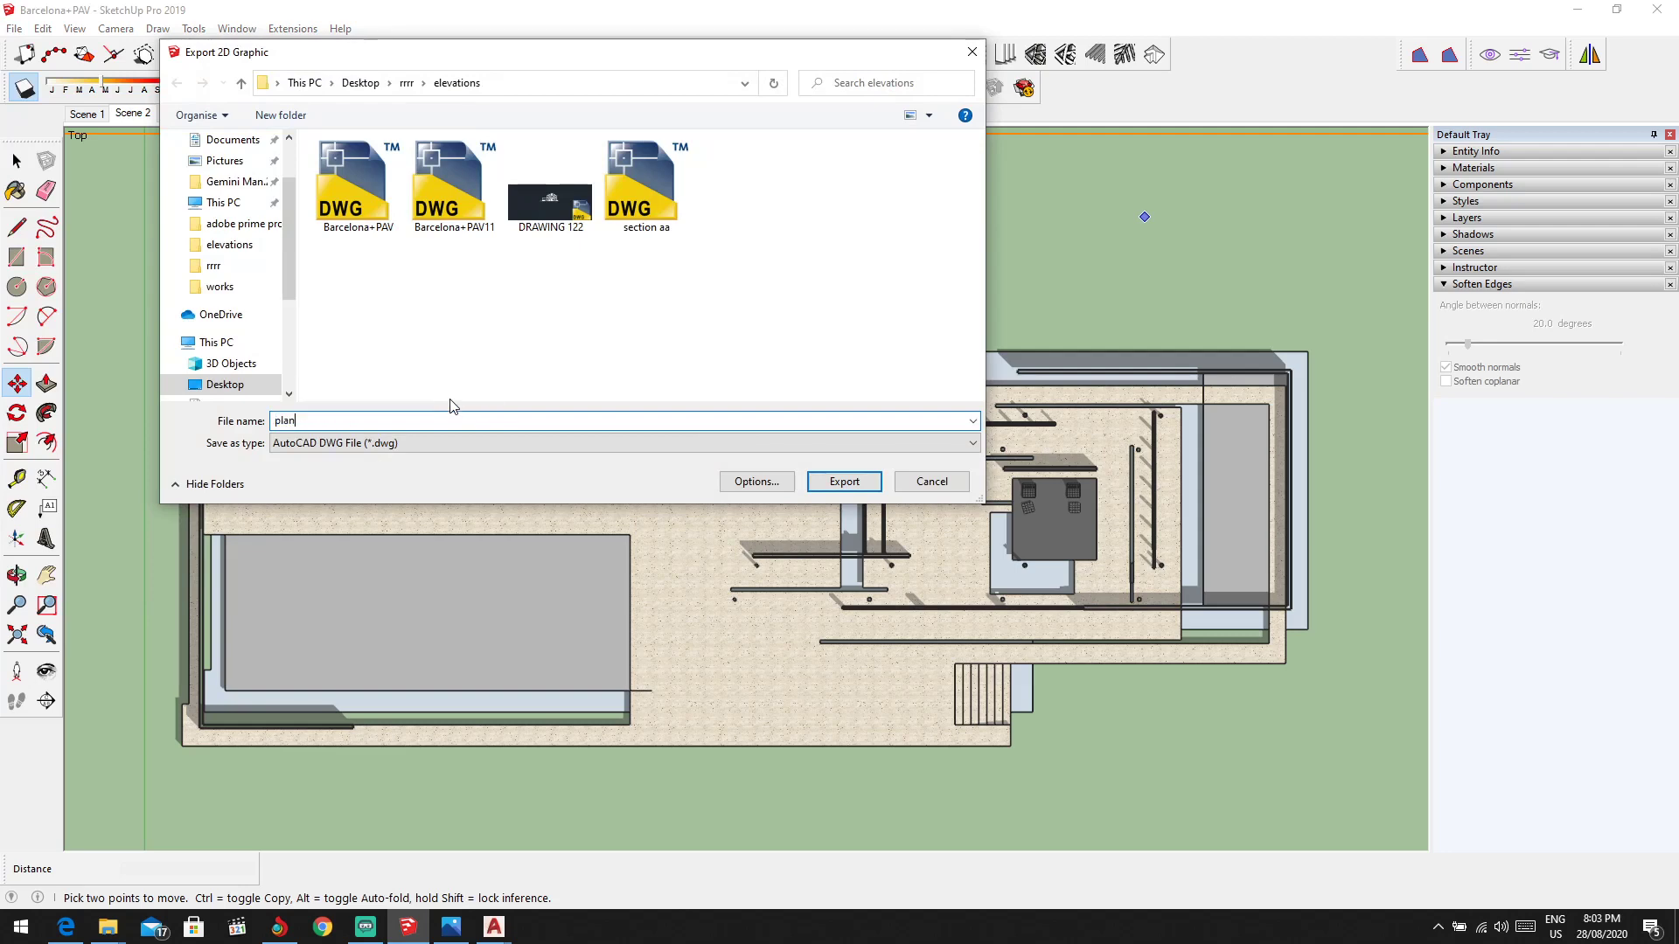
text(ground floor plan)
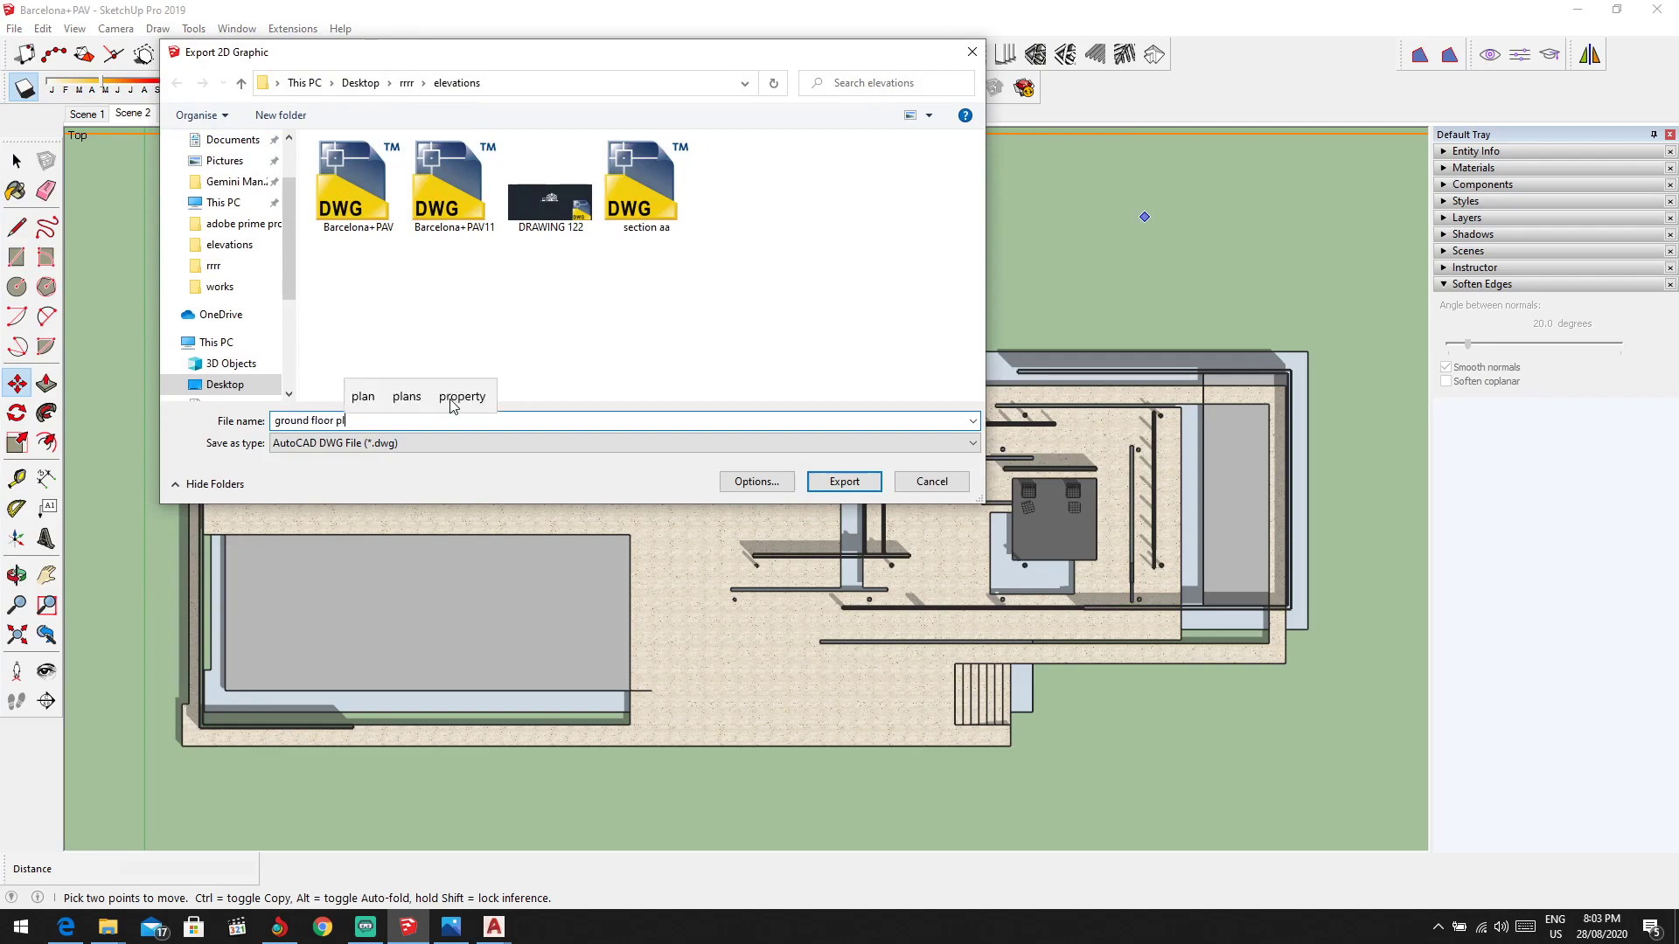
click(829, 475)
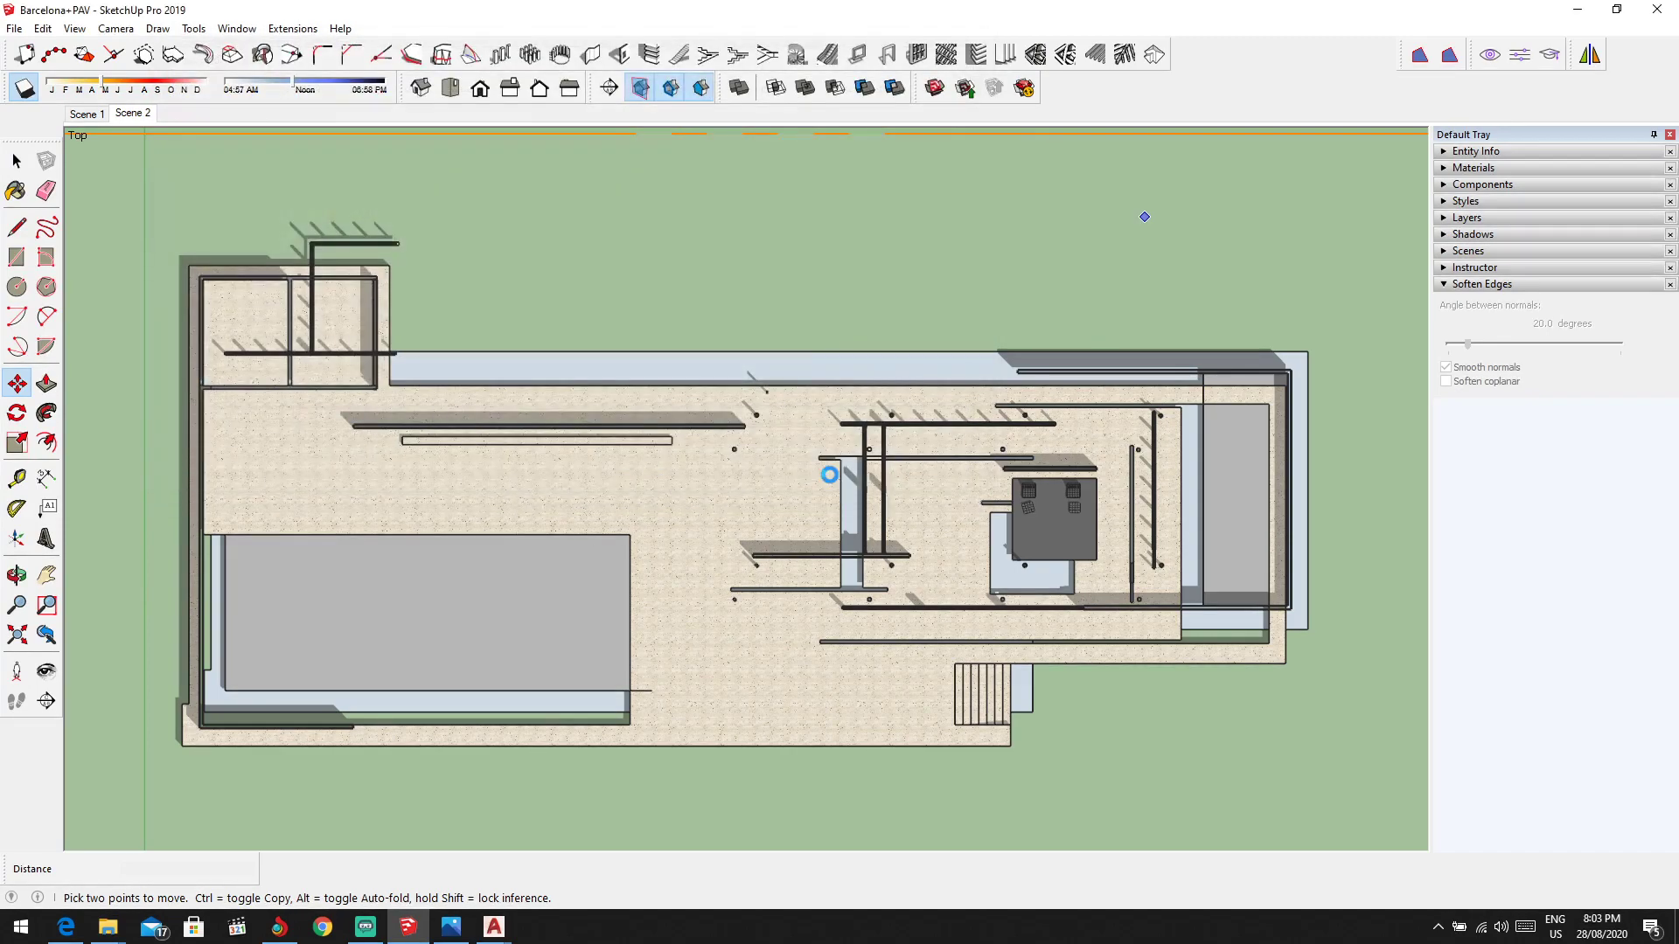
Step: Export the sectioned top view as a 2D JPEG image named ground floor in the elevations folder
click(42, 28)
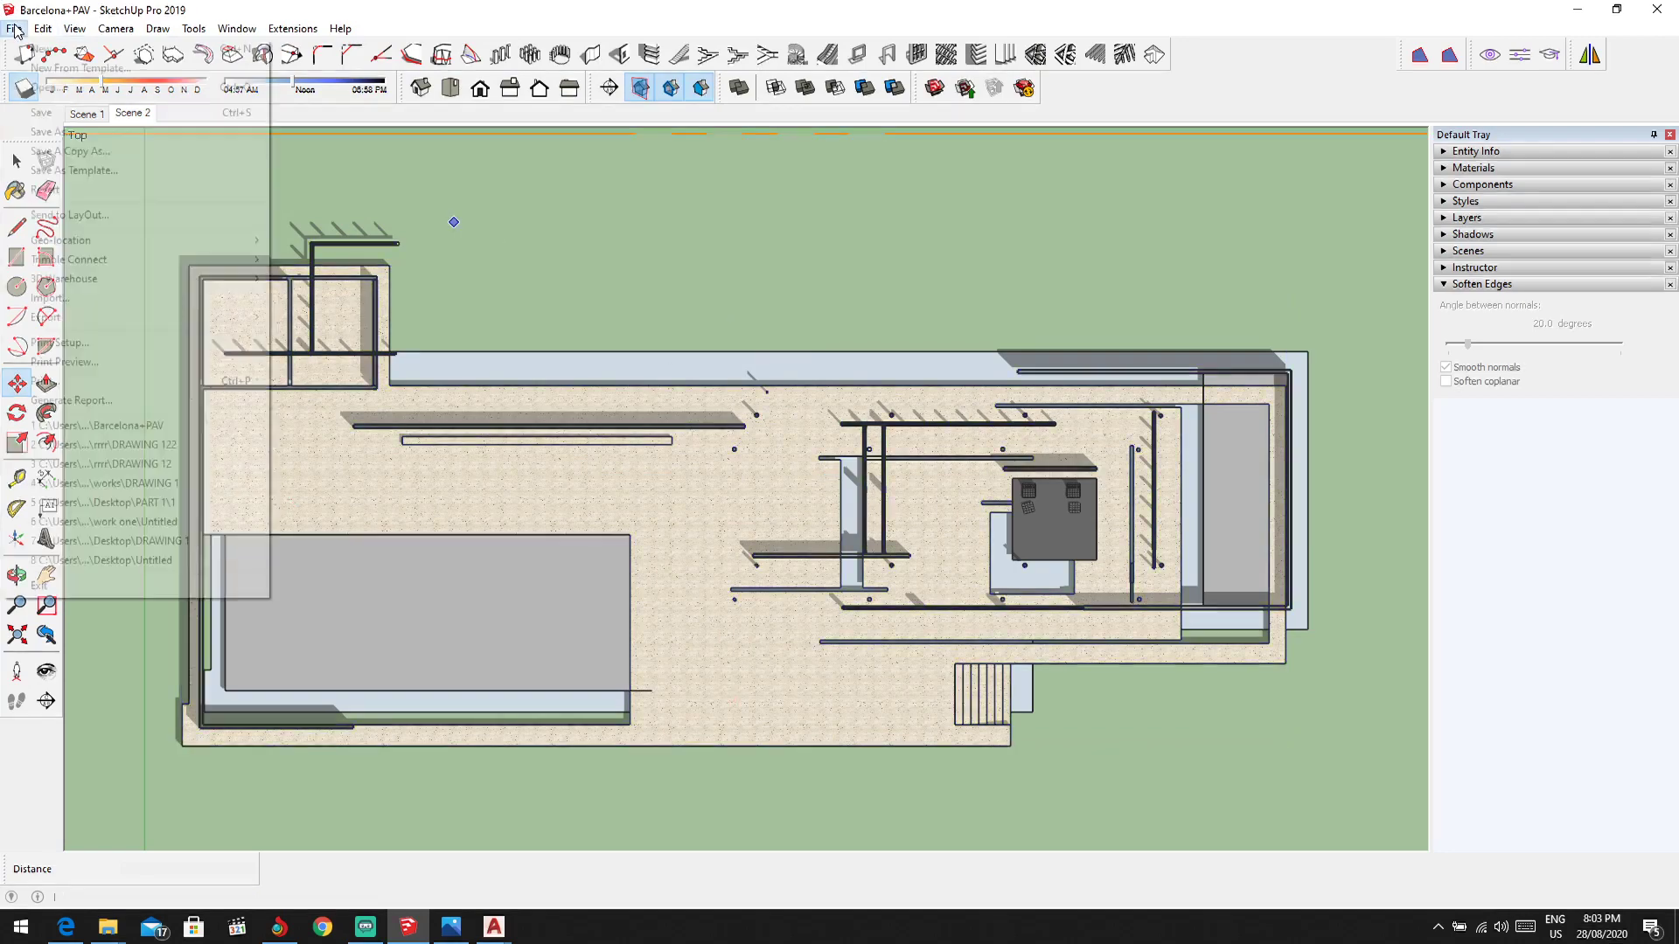
mouse_move(88, 317)
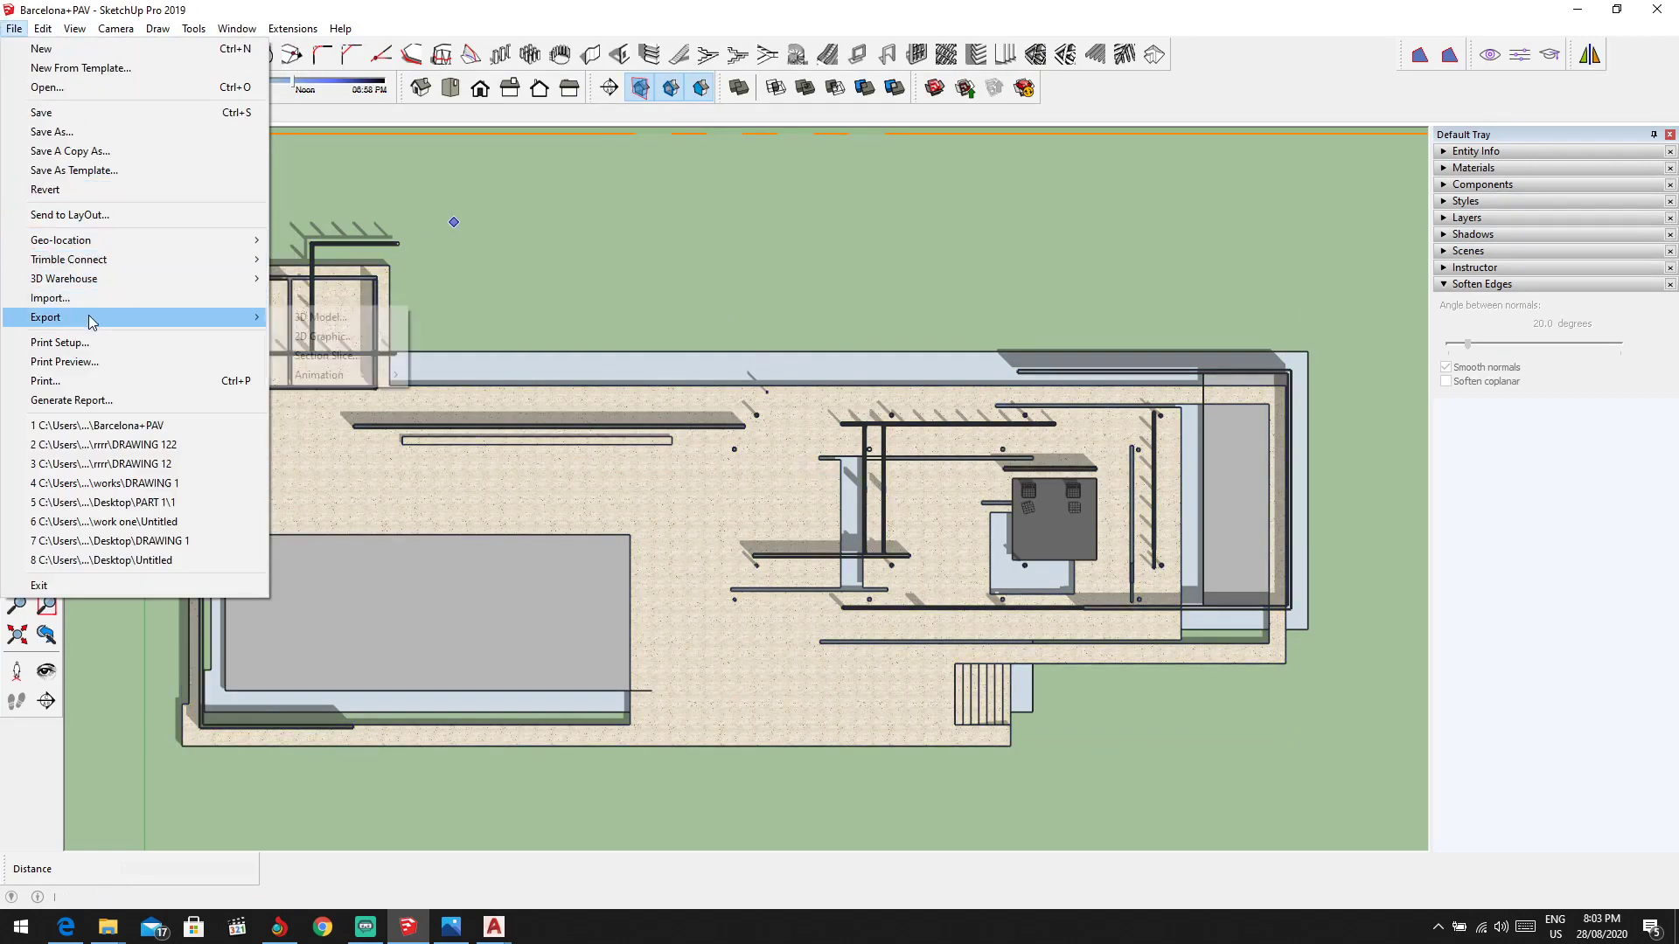
click(341, 338)
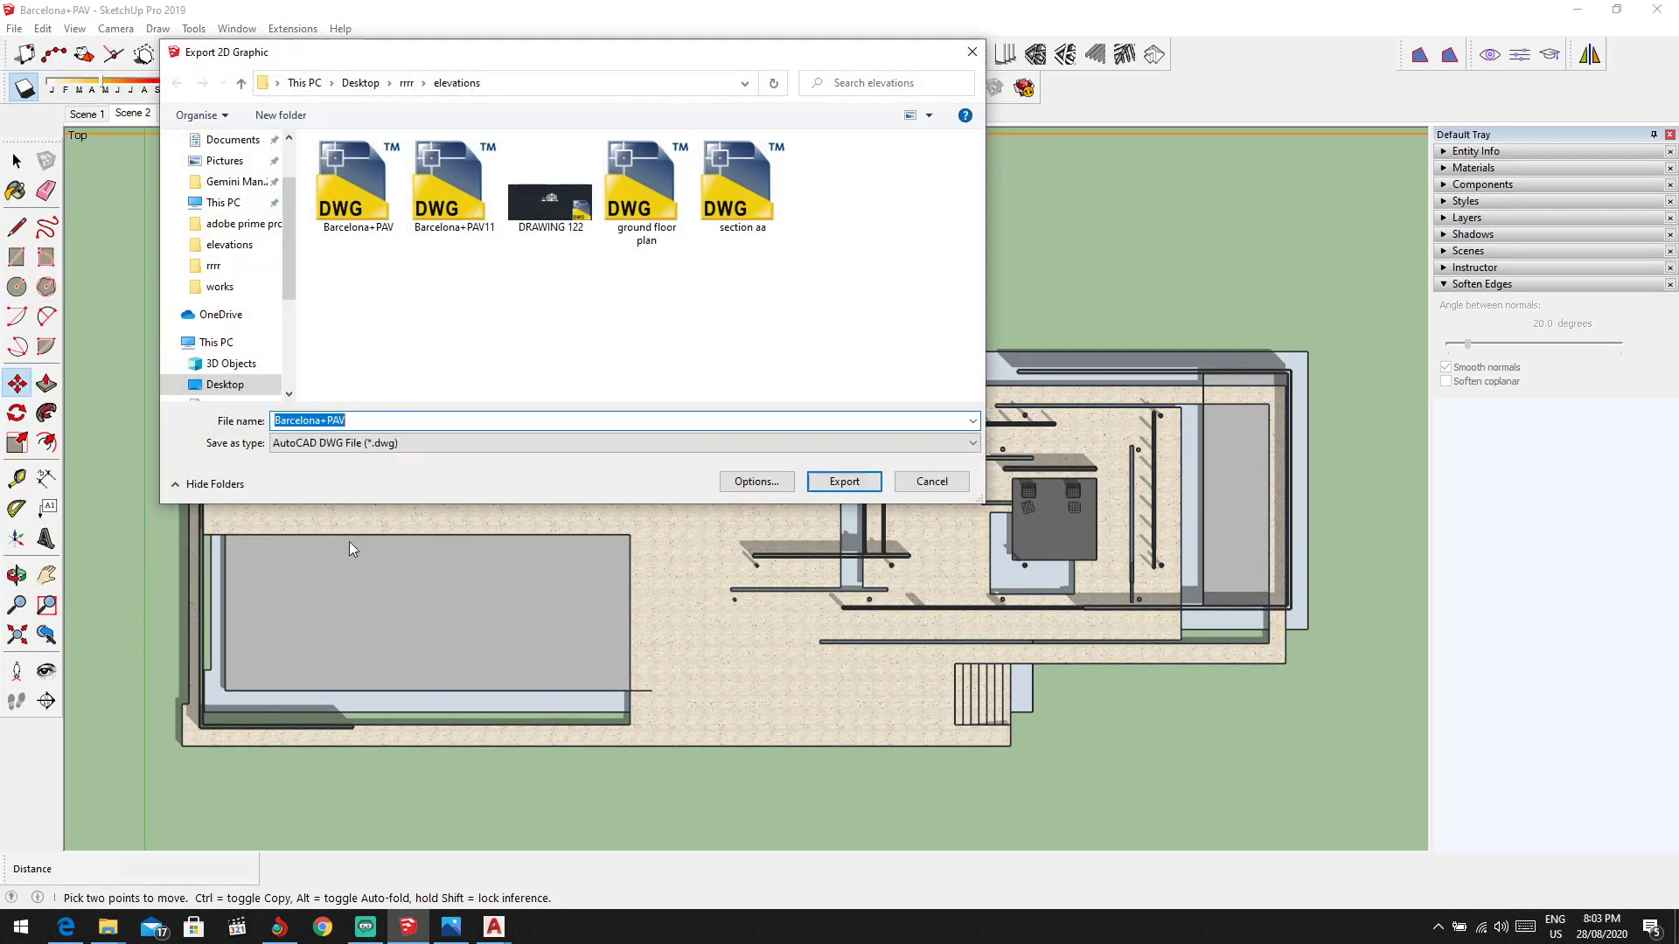
click(368, 446)
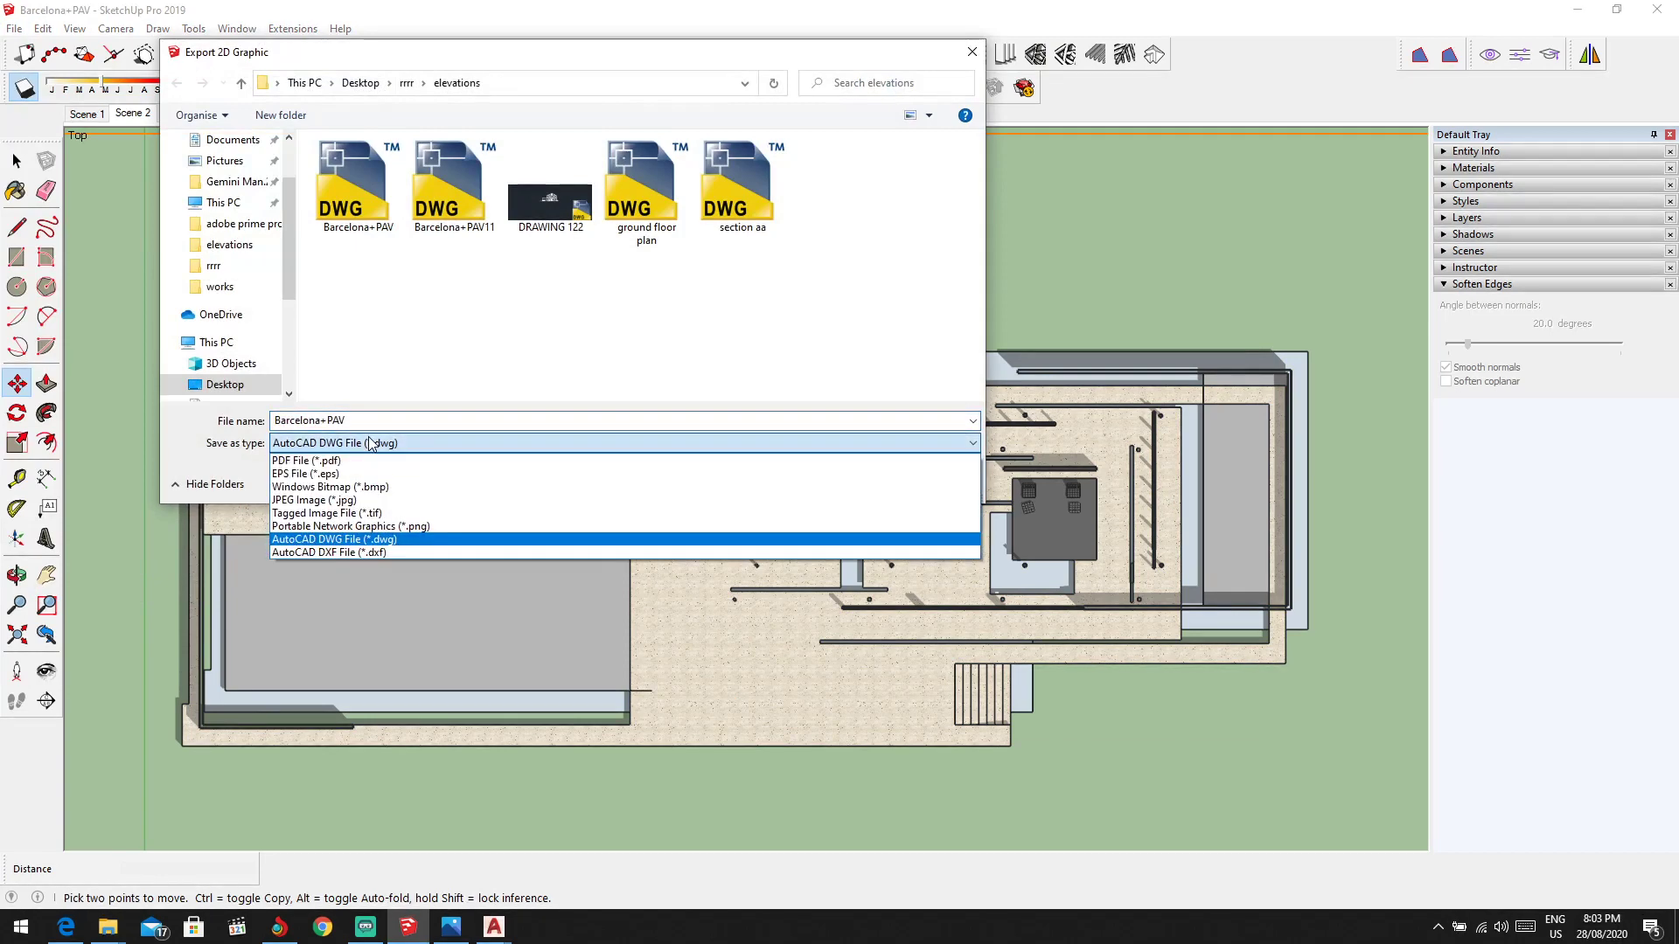
click(332, 500)
click(843, 482)
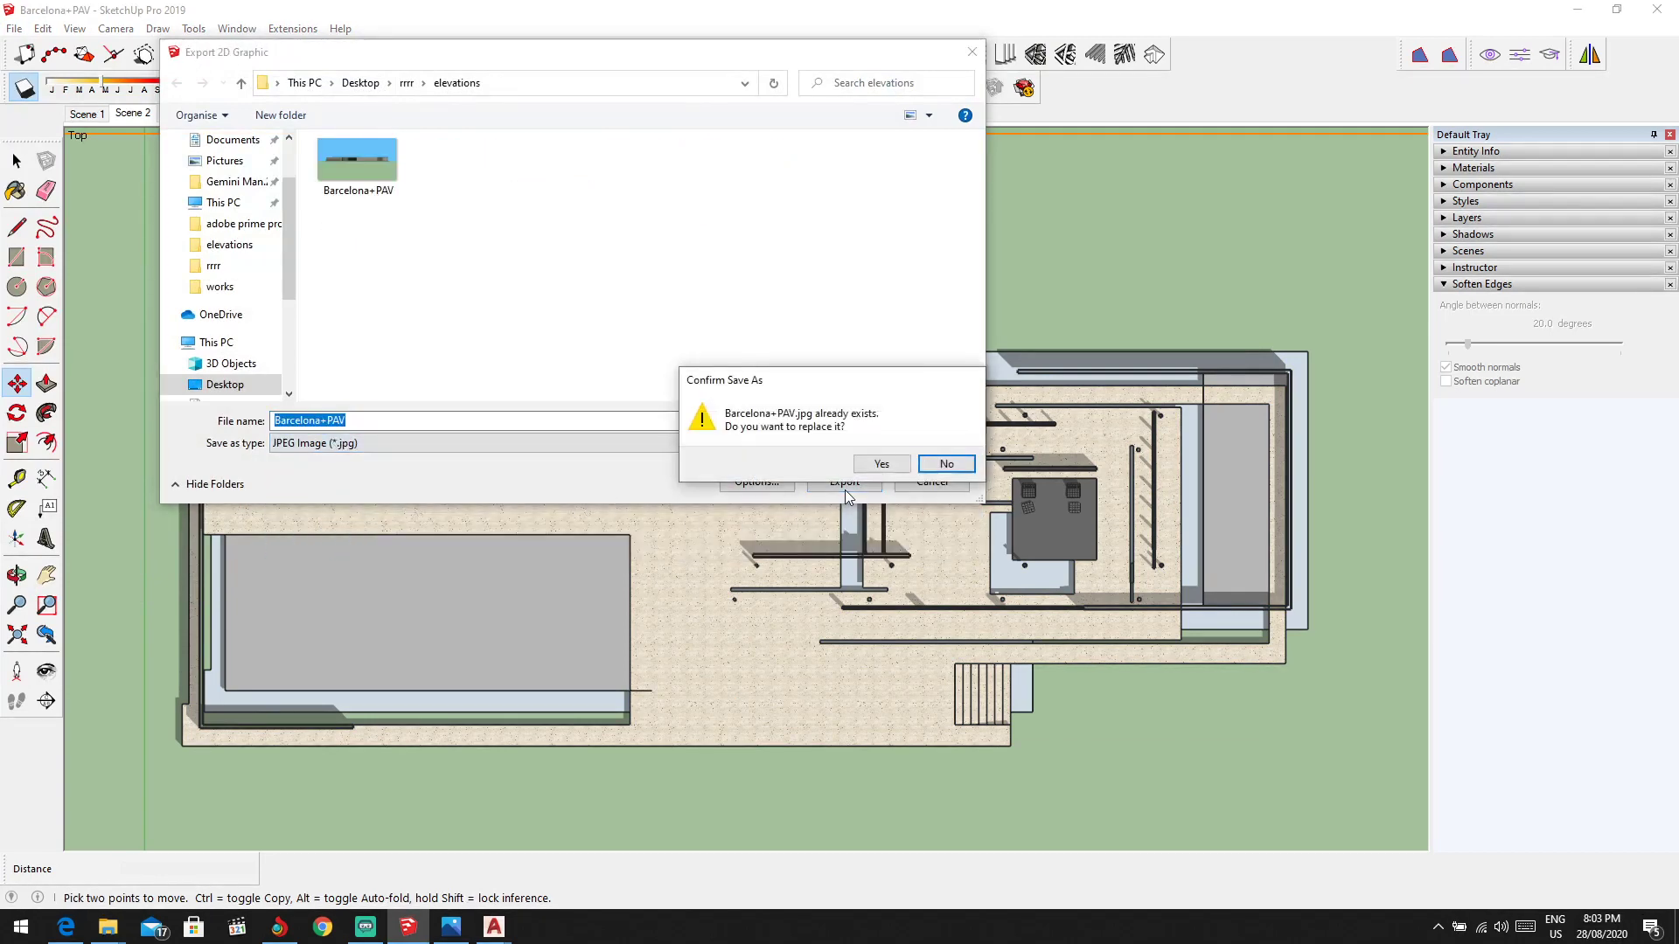
click(943, 466)
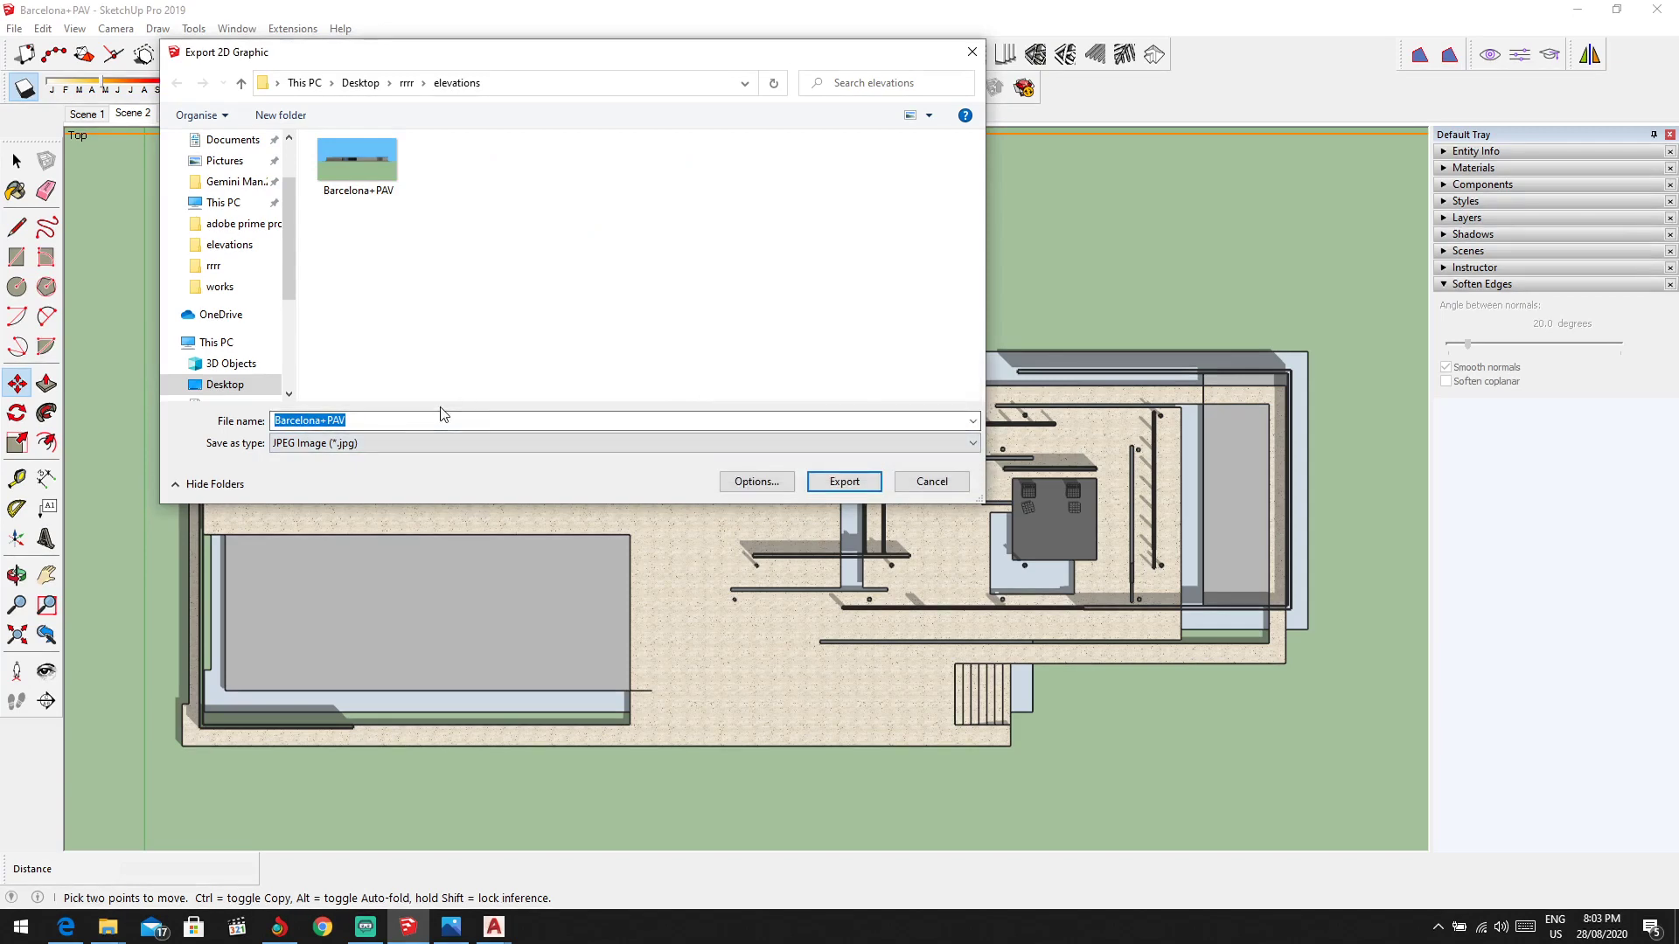
drag(406, 428, 235, 424)
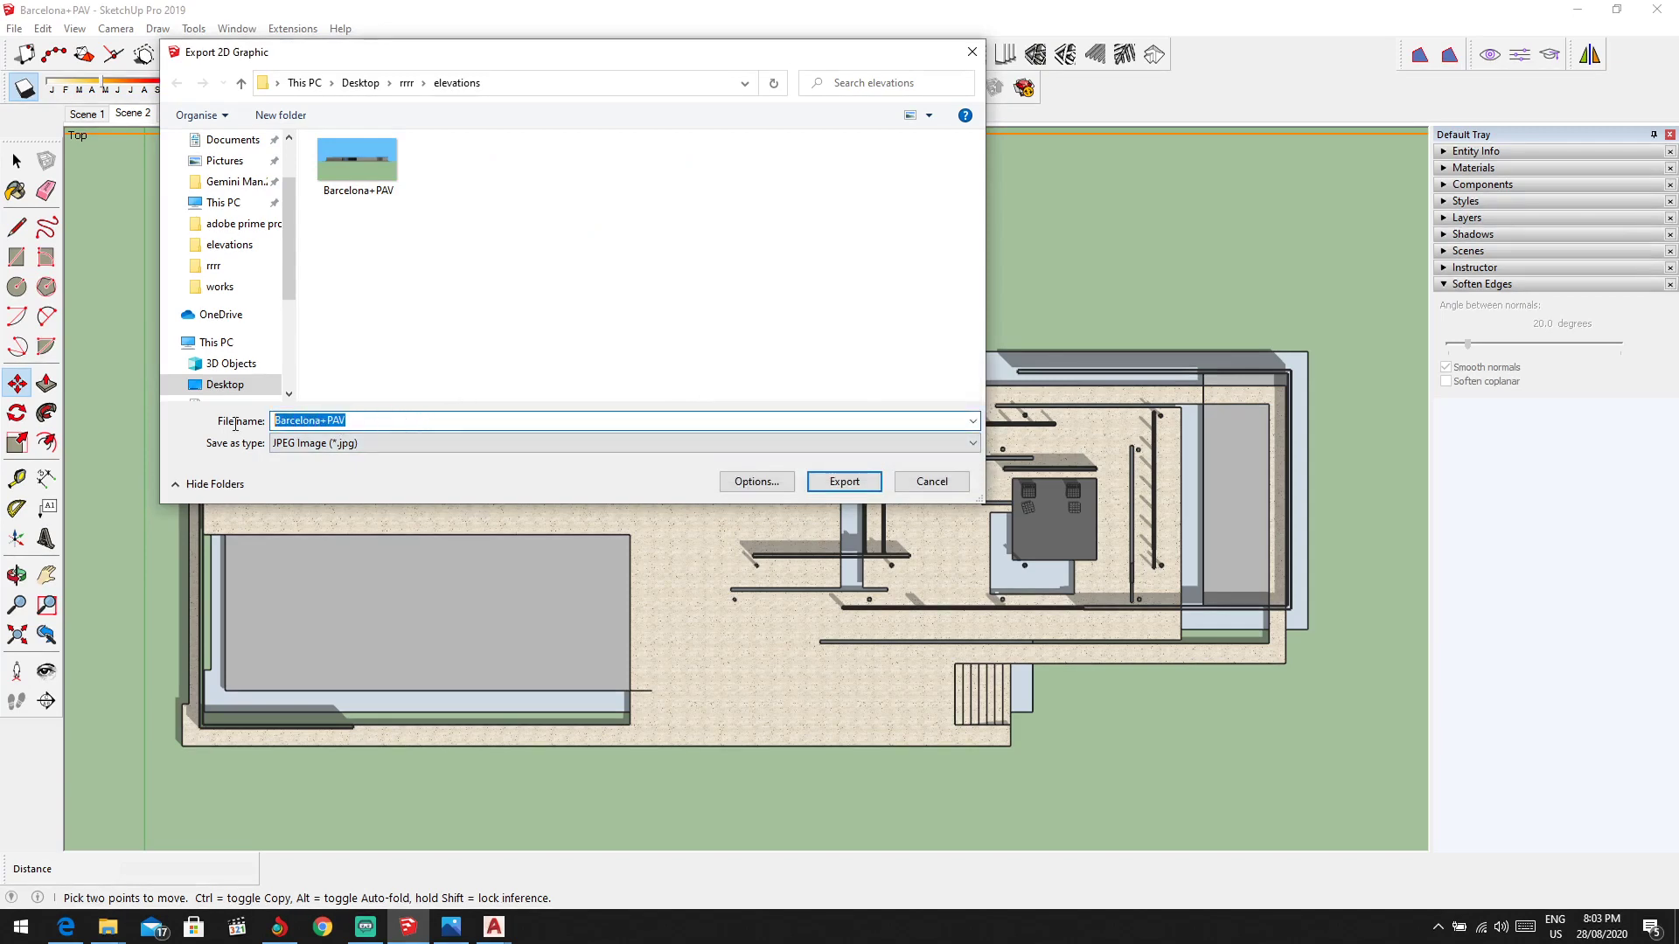
text(ground)
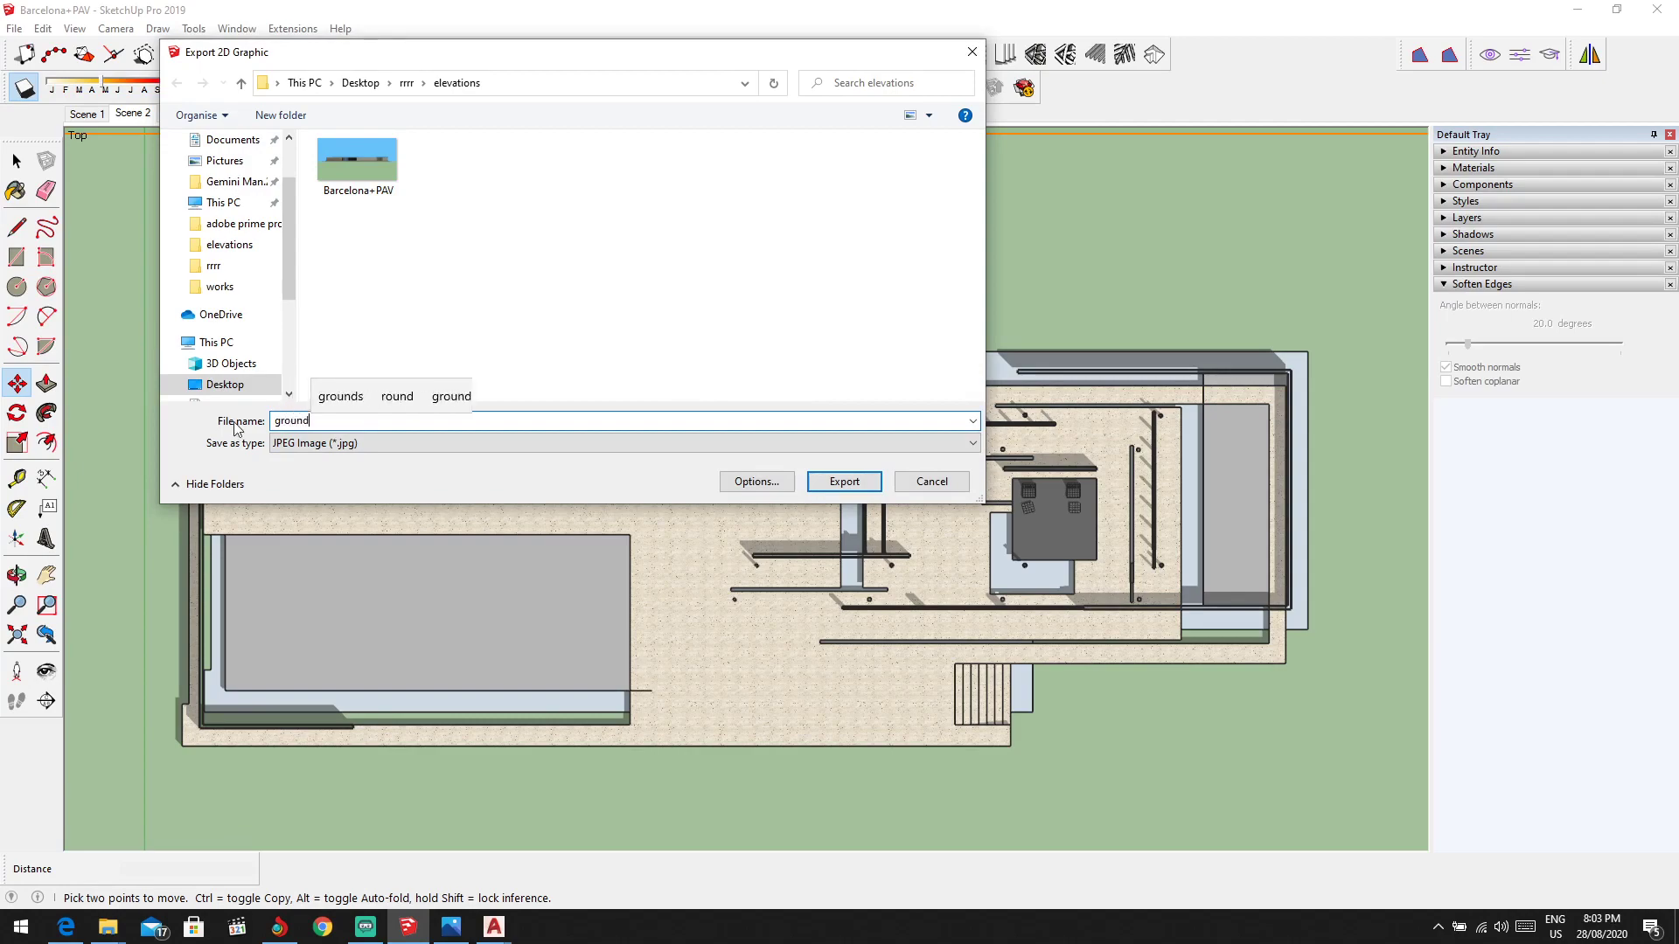
text( floor)
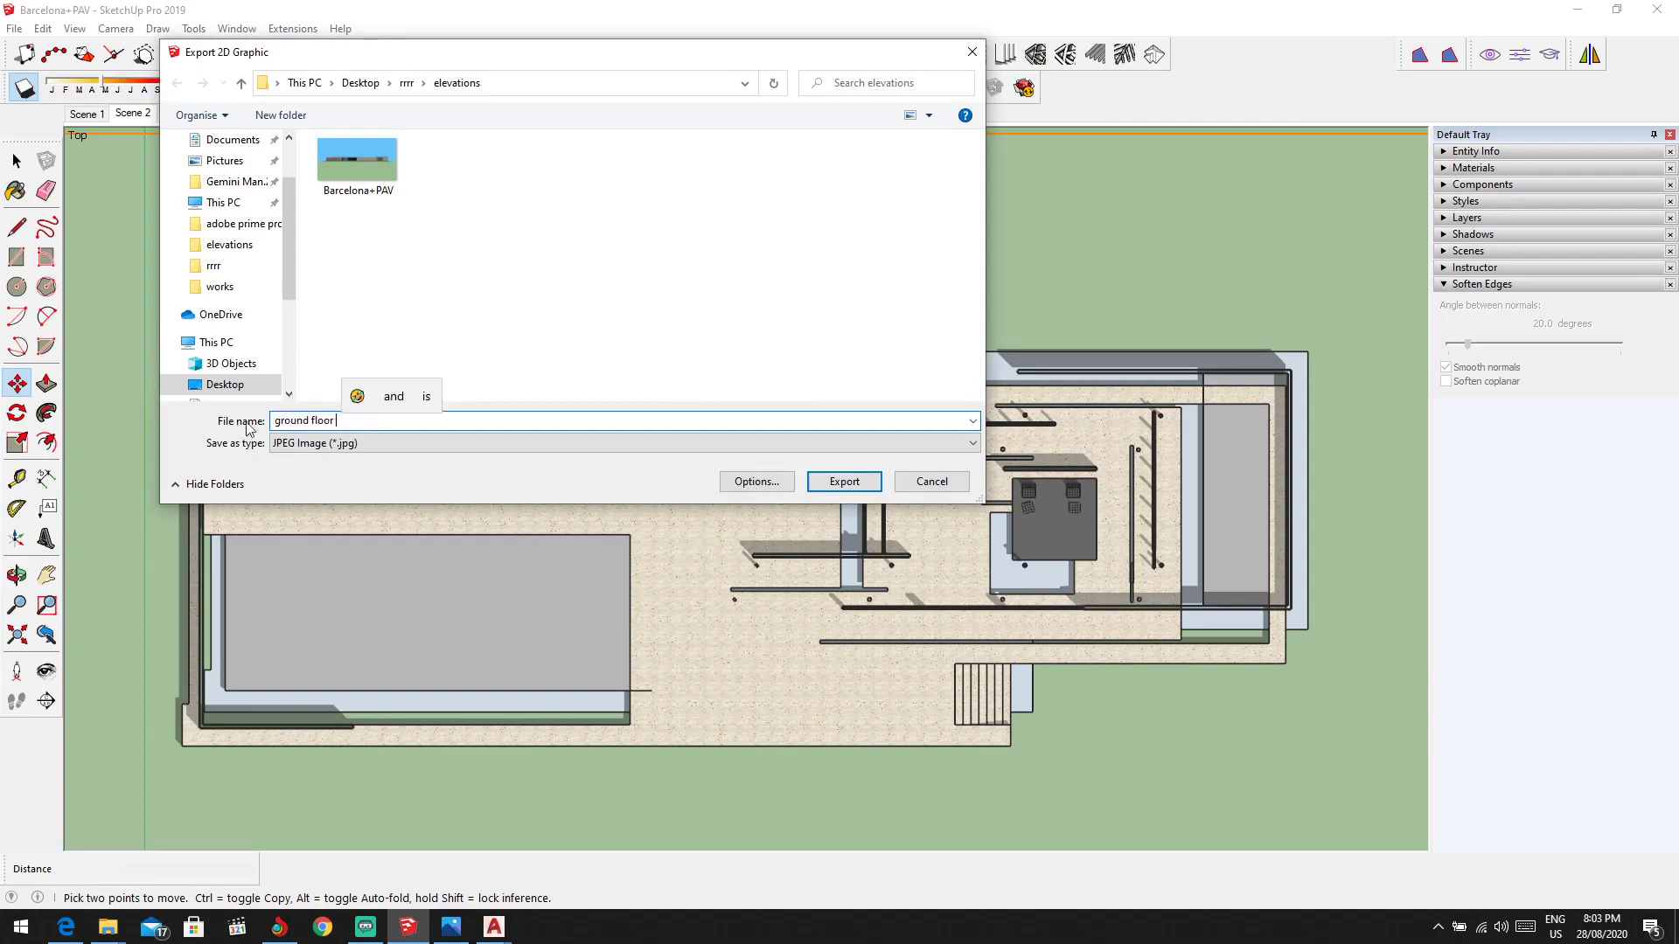
click(832, 482)
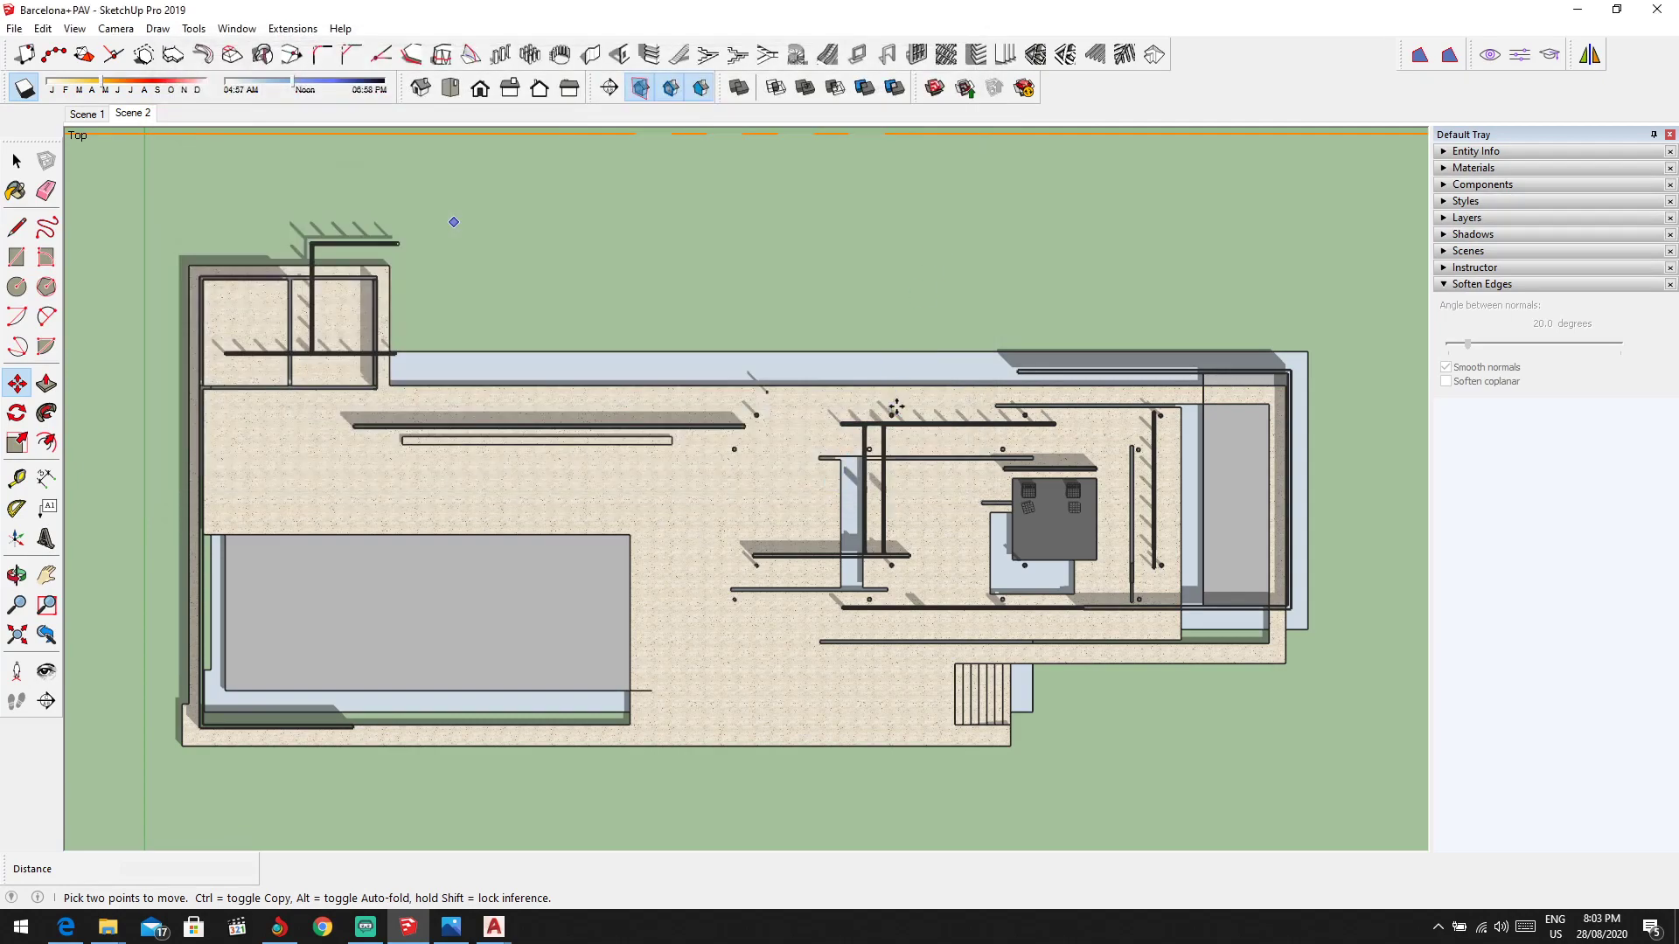
Step: View the exported ground floor JPEG from the elevations folder in Photos
click(1579, 10)
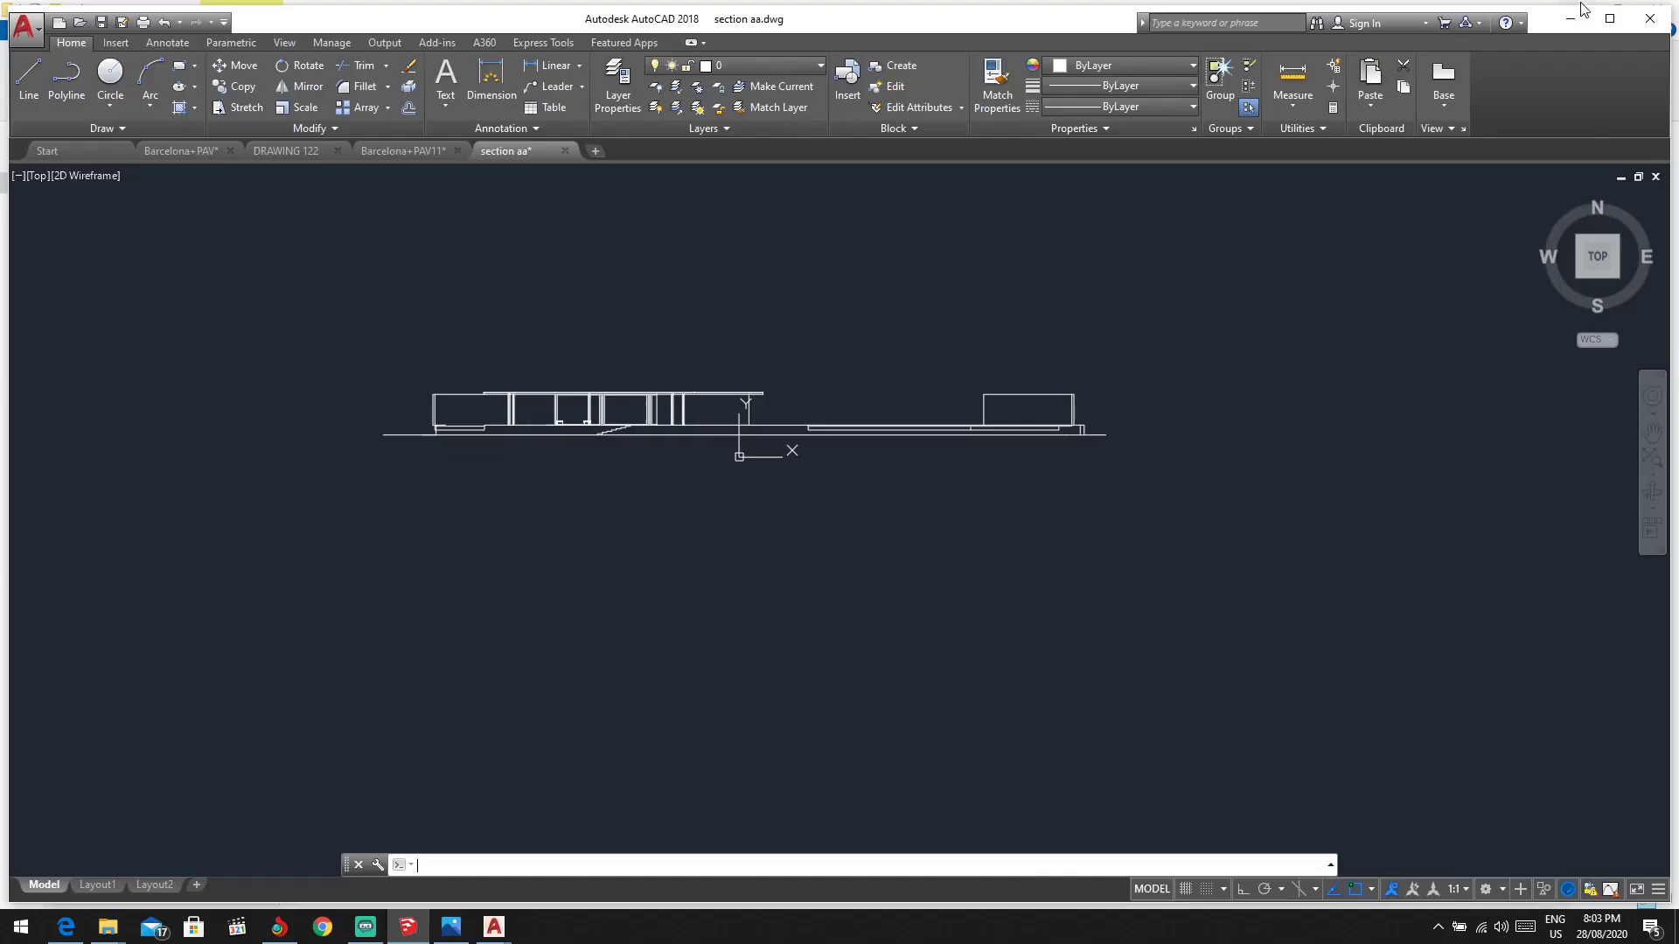
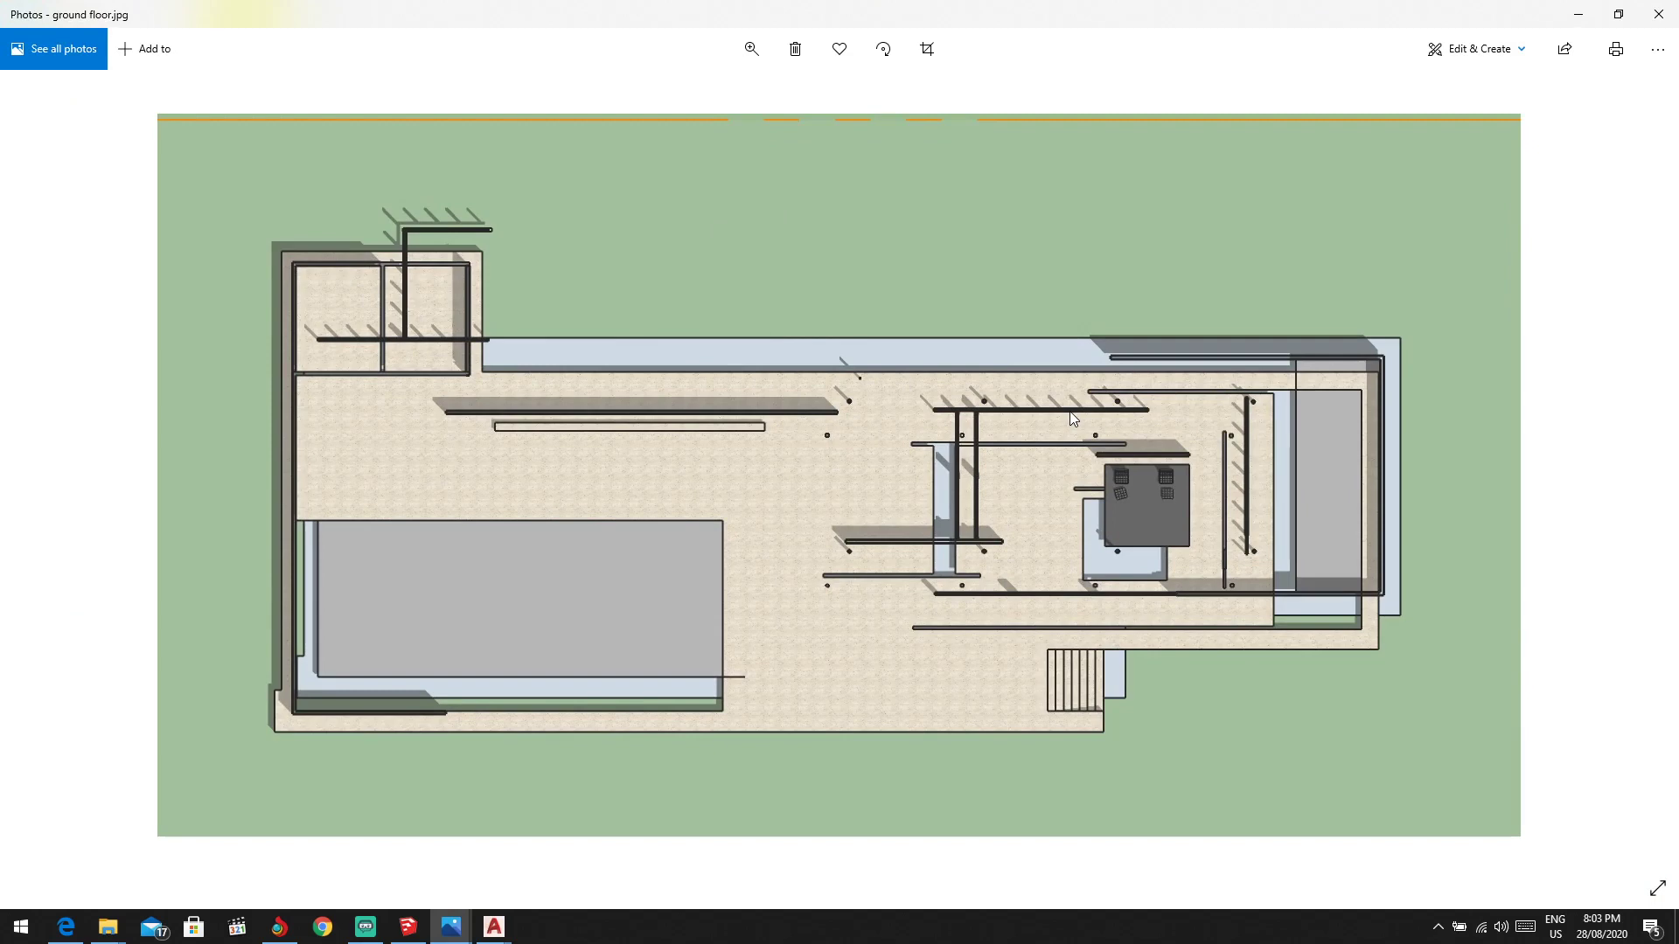
click(1571, 16)
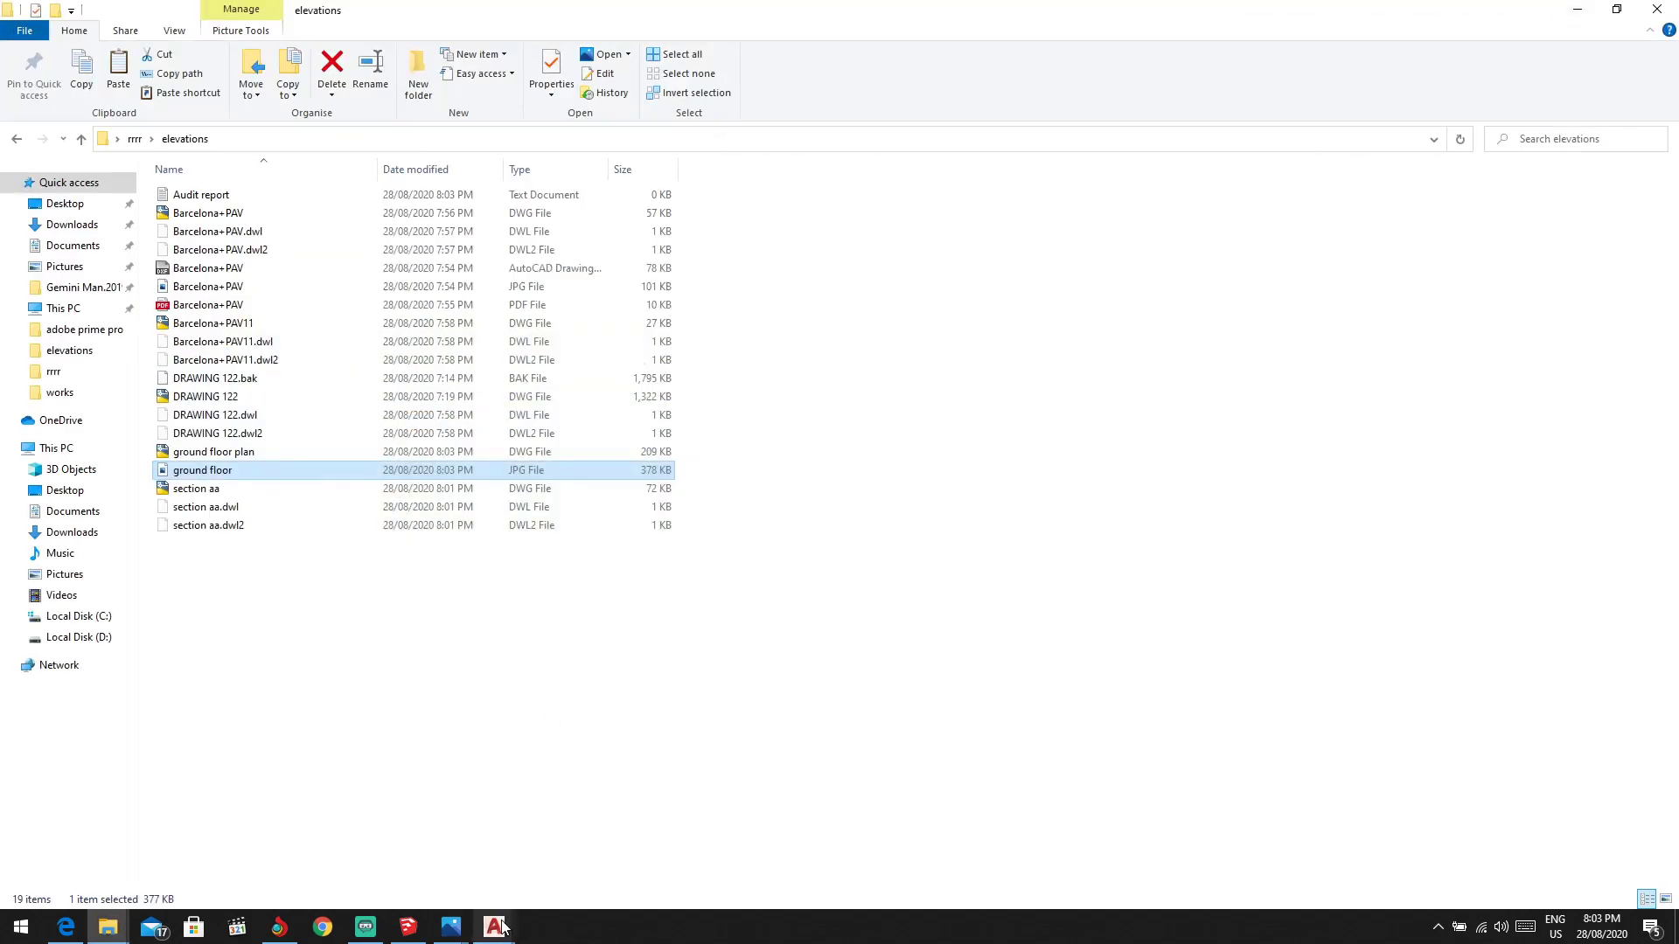
mouse_move(506, 914)
Step: Switch back to SketchUp and export the same plan view as a PDF file named ground floor
click(407, 926)
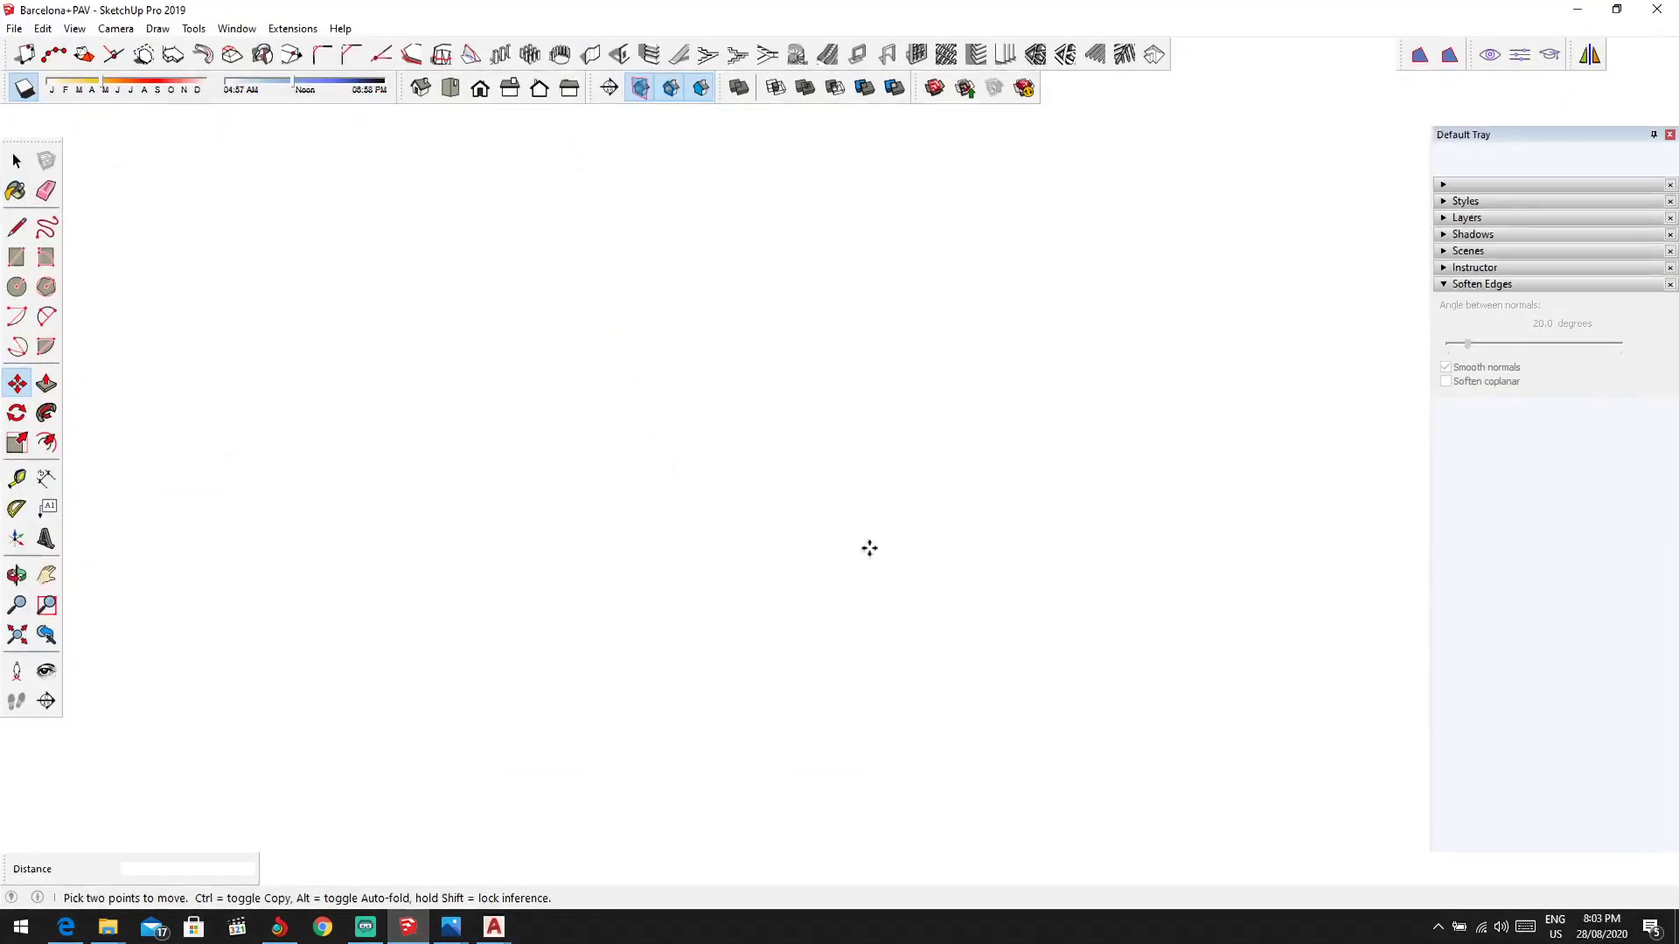
click(14, 28)
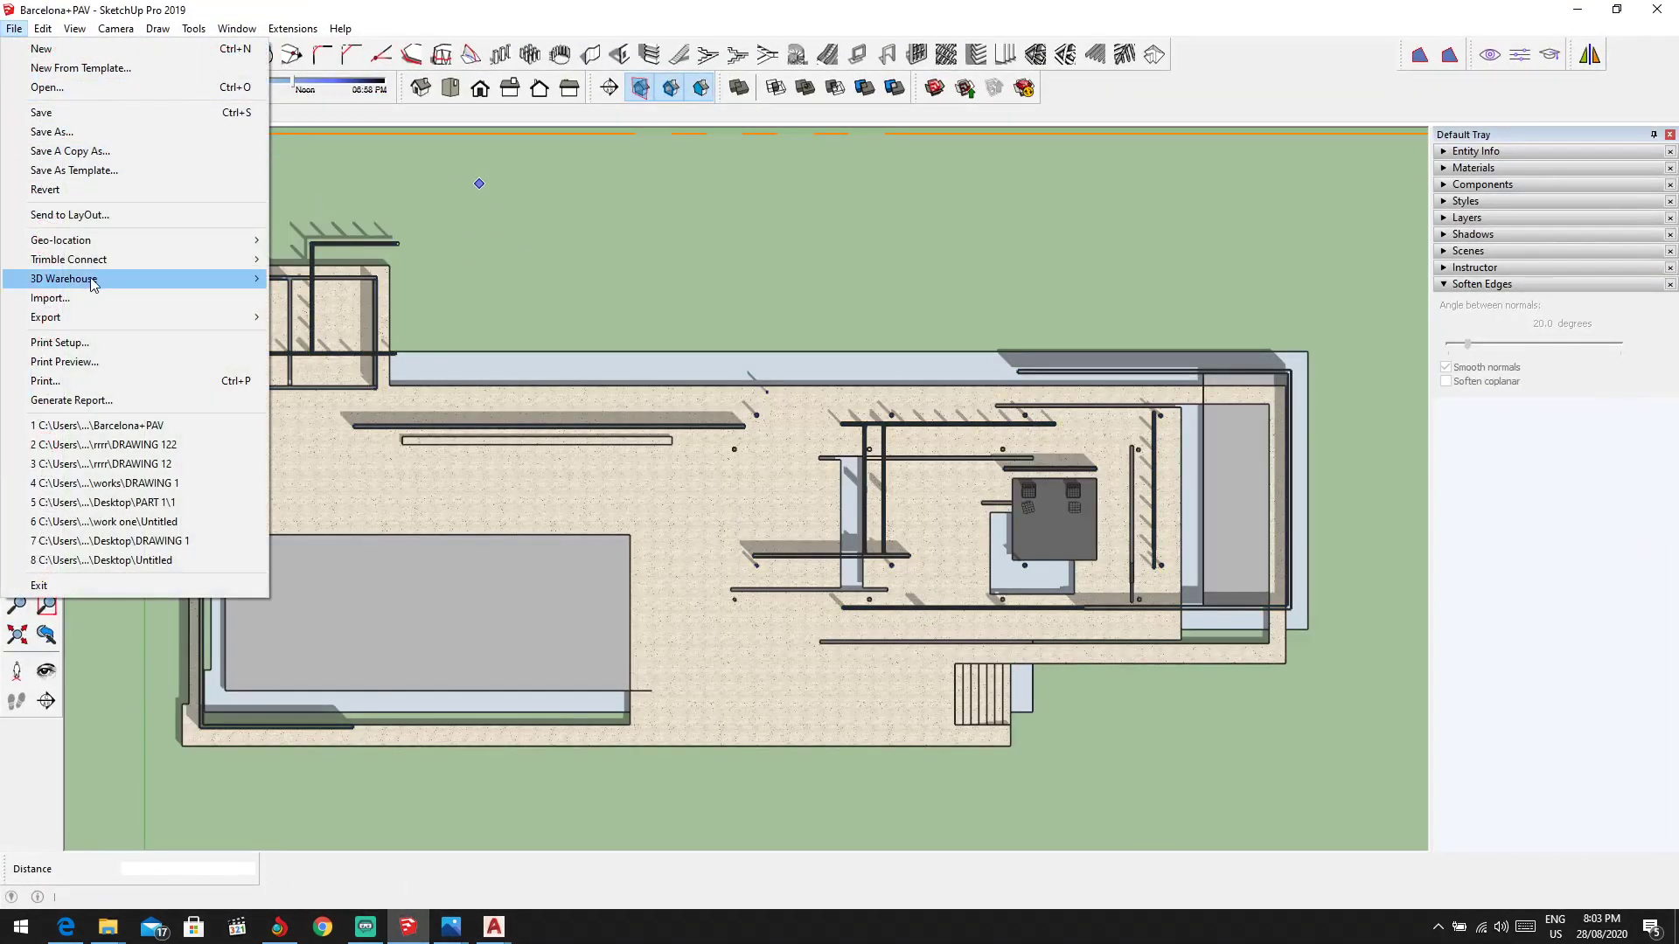
mouse_move(87, 316)
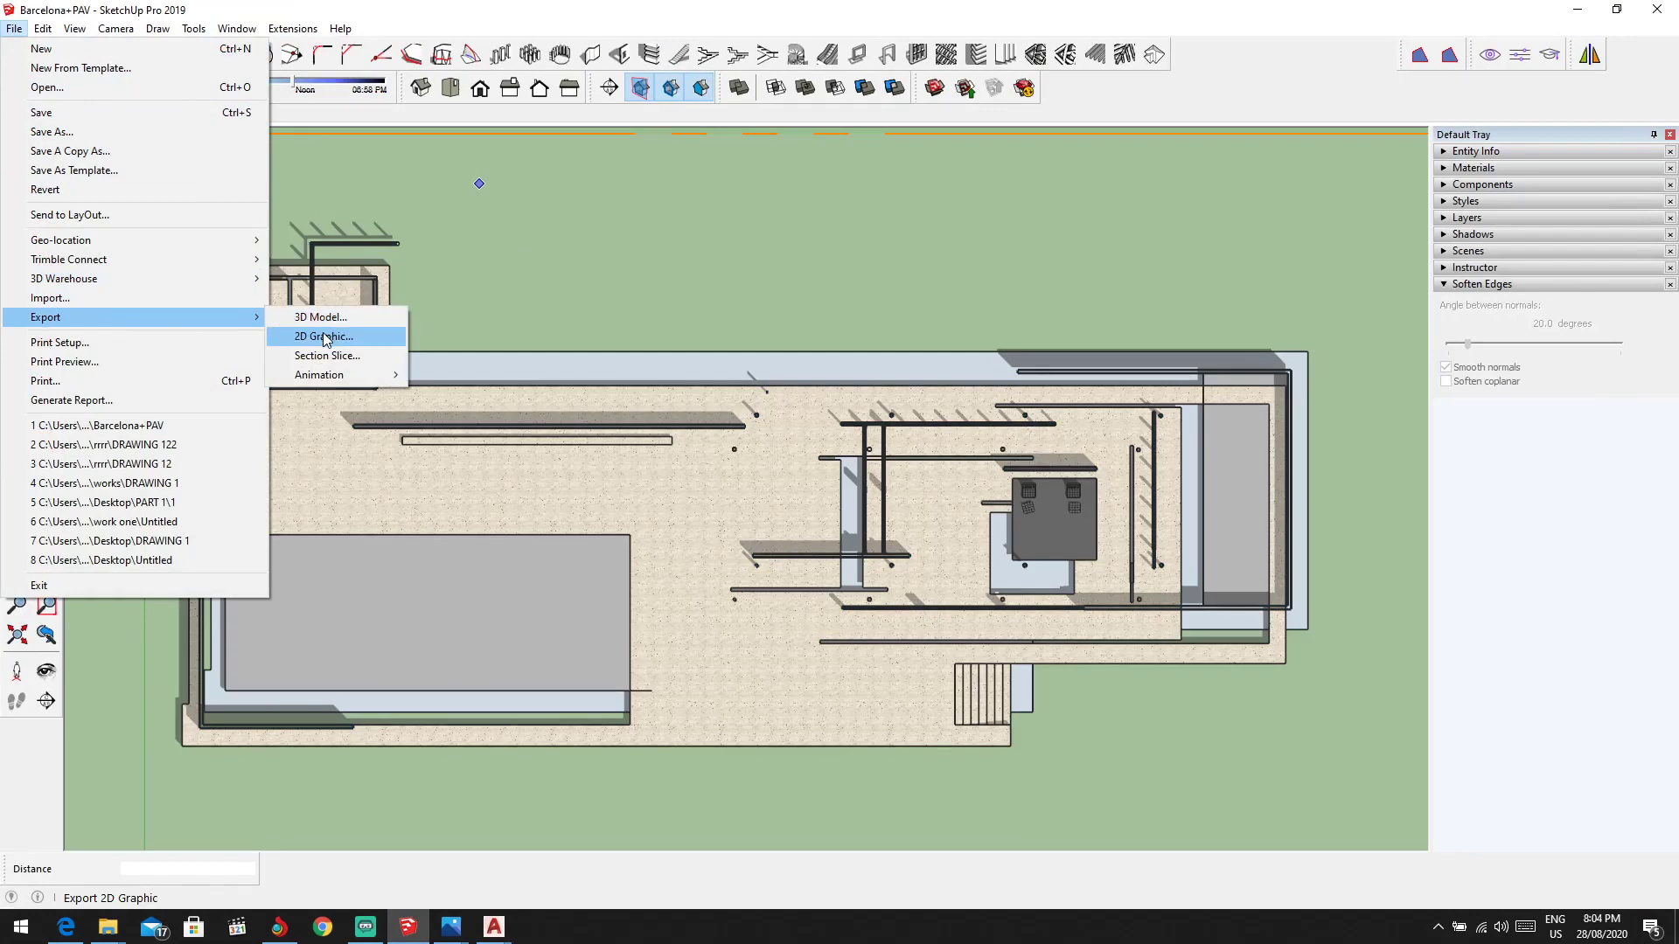
click(326, 337)
click(336, 444)
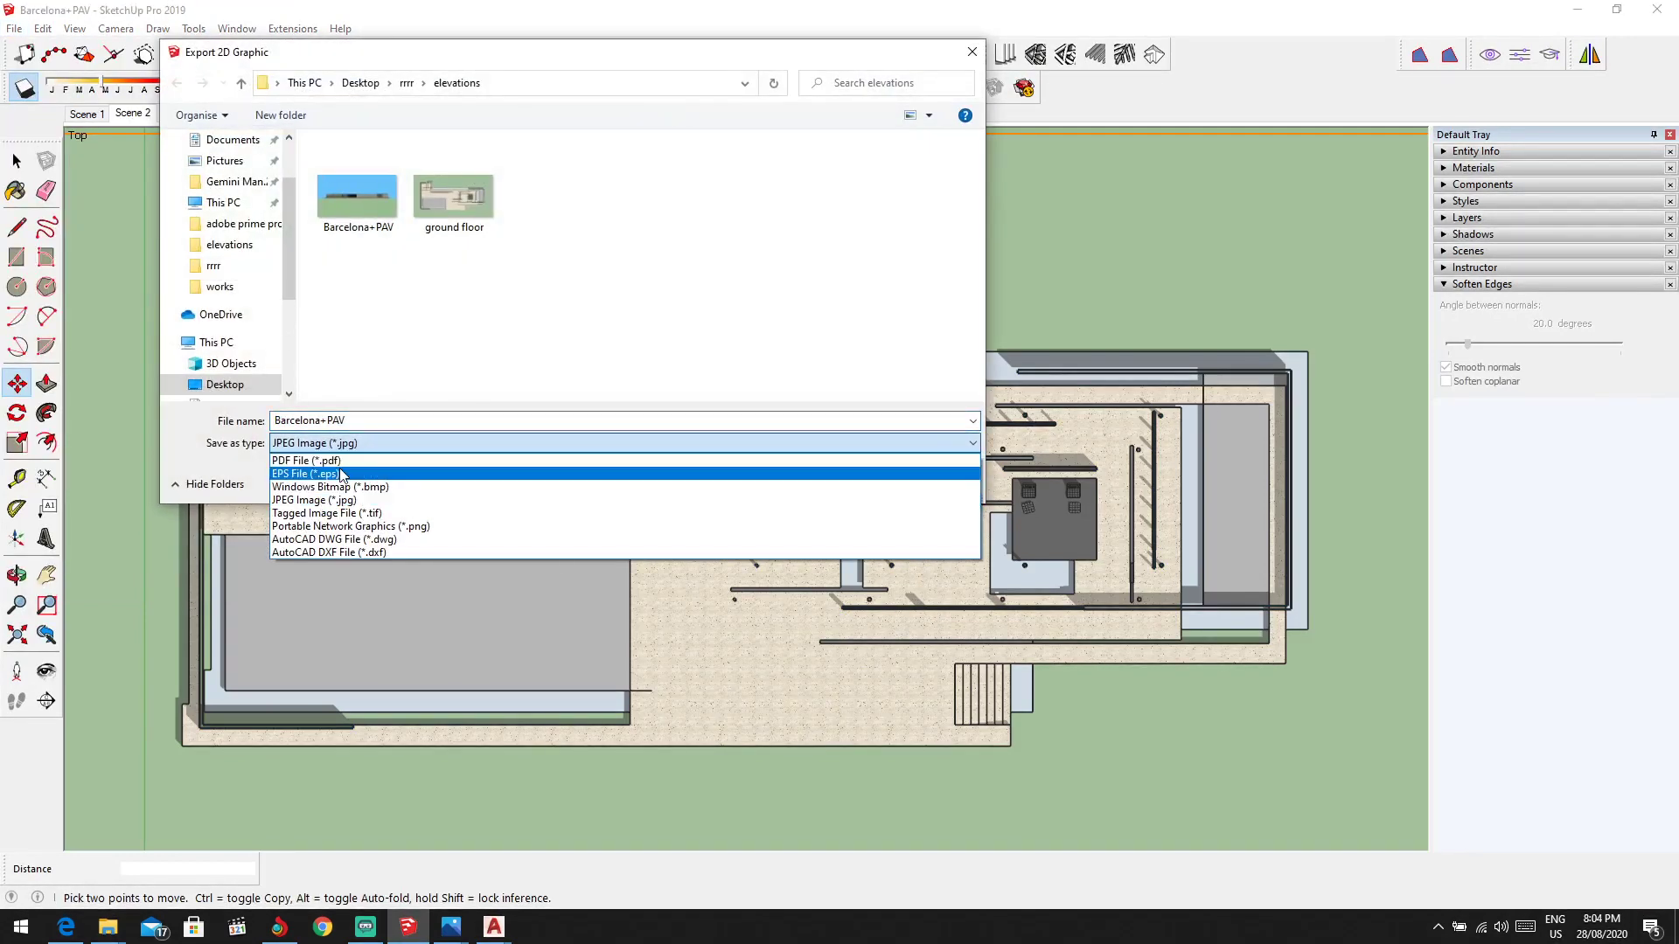
click(341, 461)
double_click(368, 420)
text(ground floo)
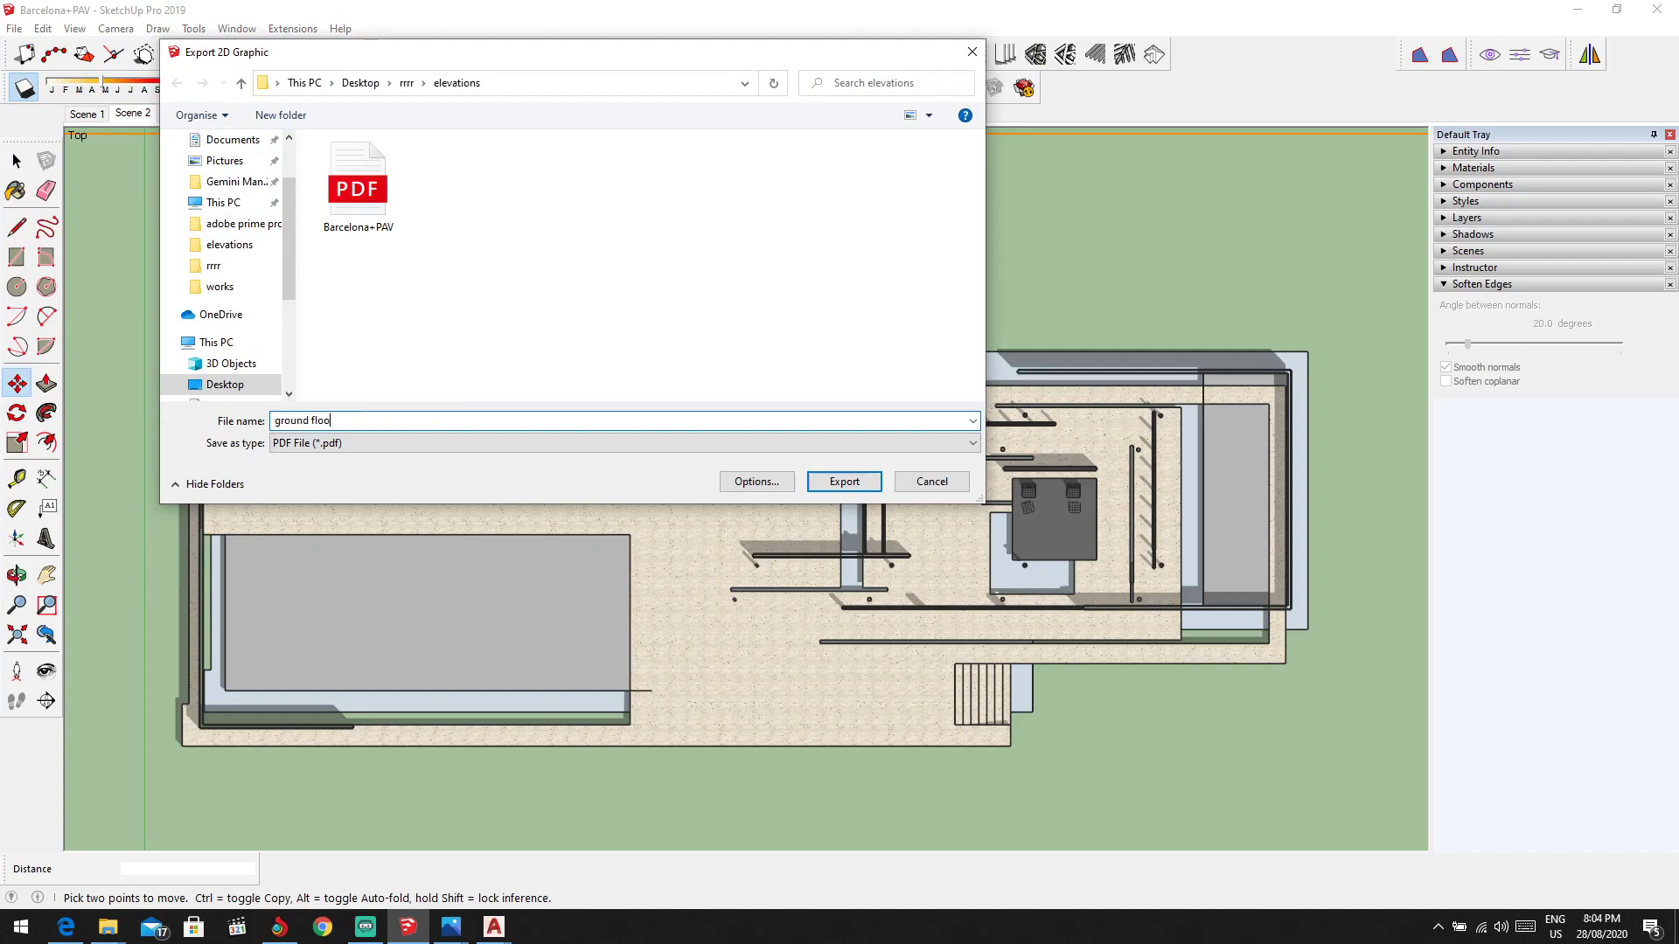
text(r)
click(844, 481)
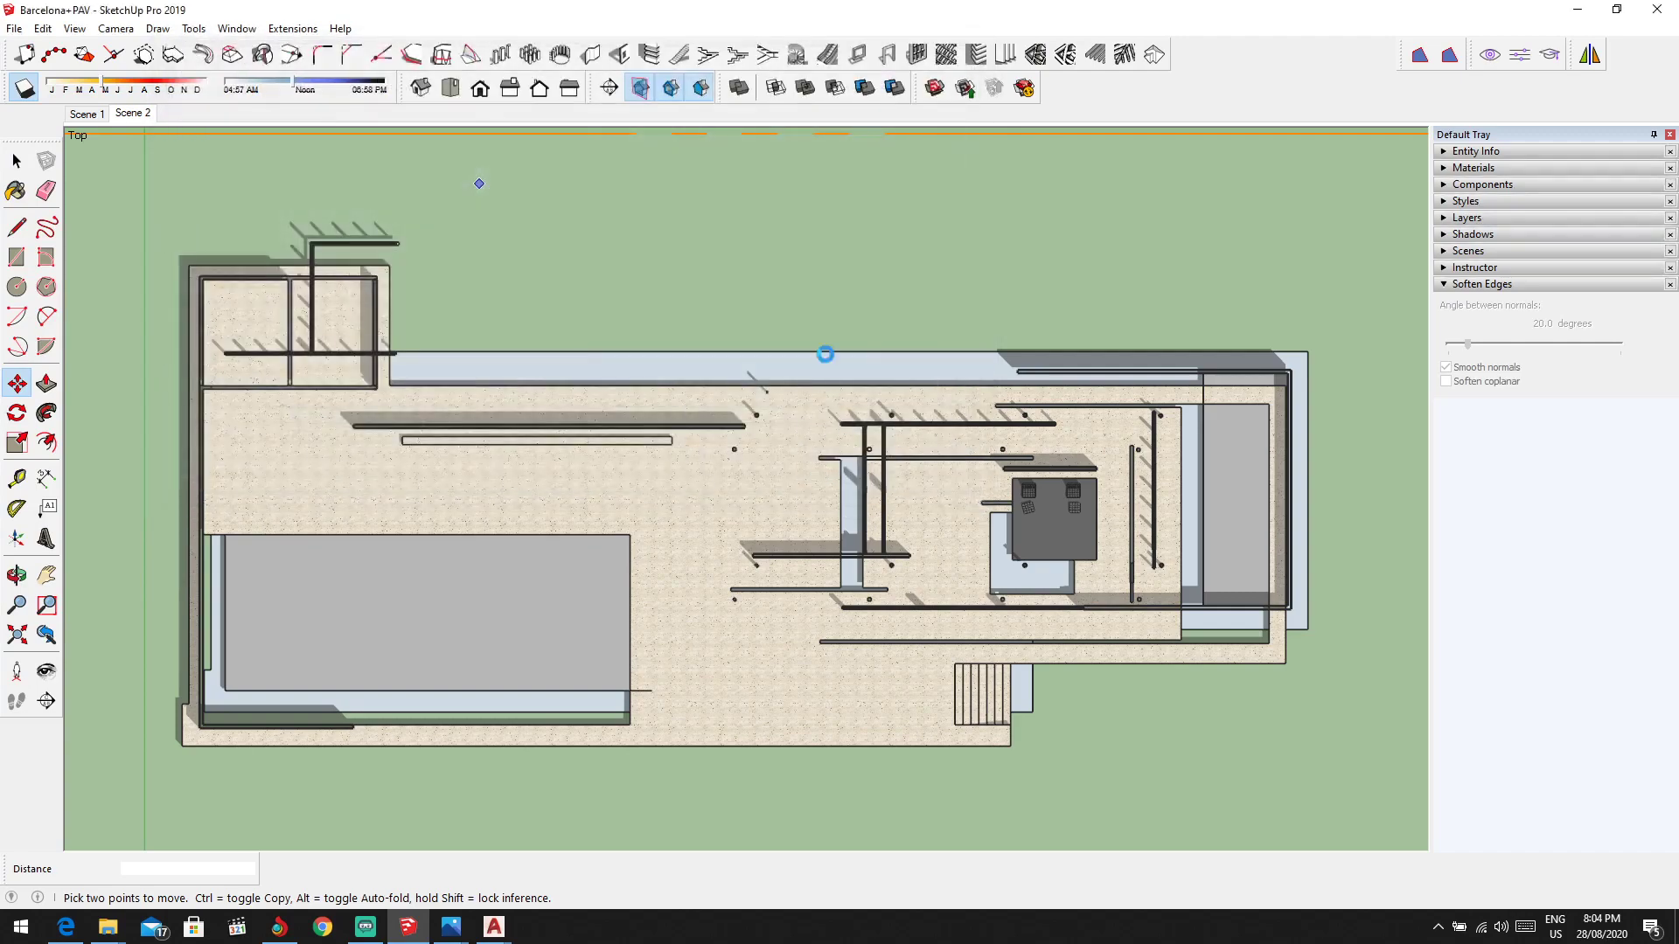
Step: Open the exported ground floor PDF from the elevations folder to check the plan
click(1577, 9)
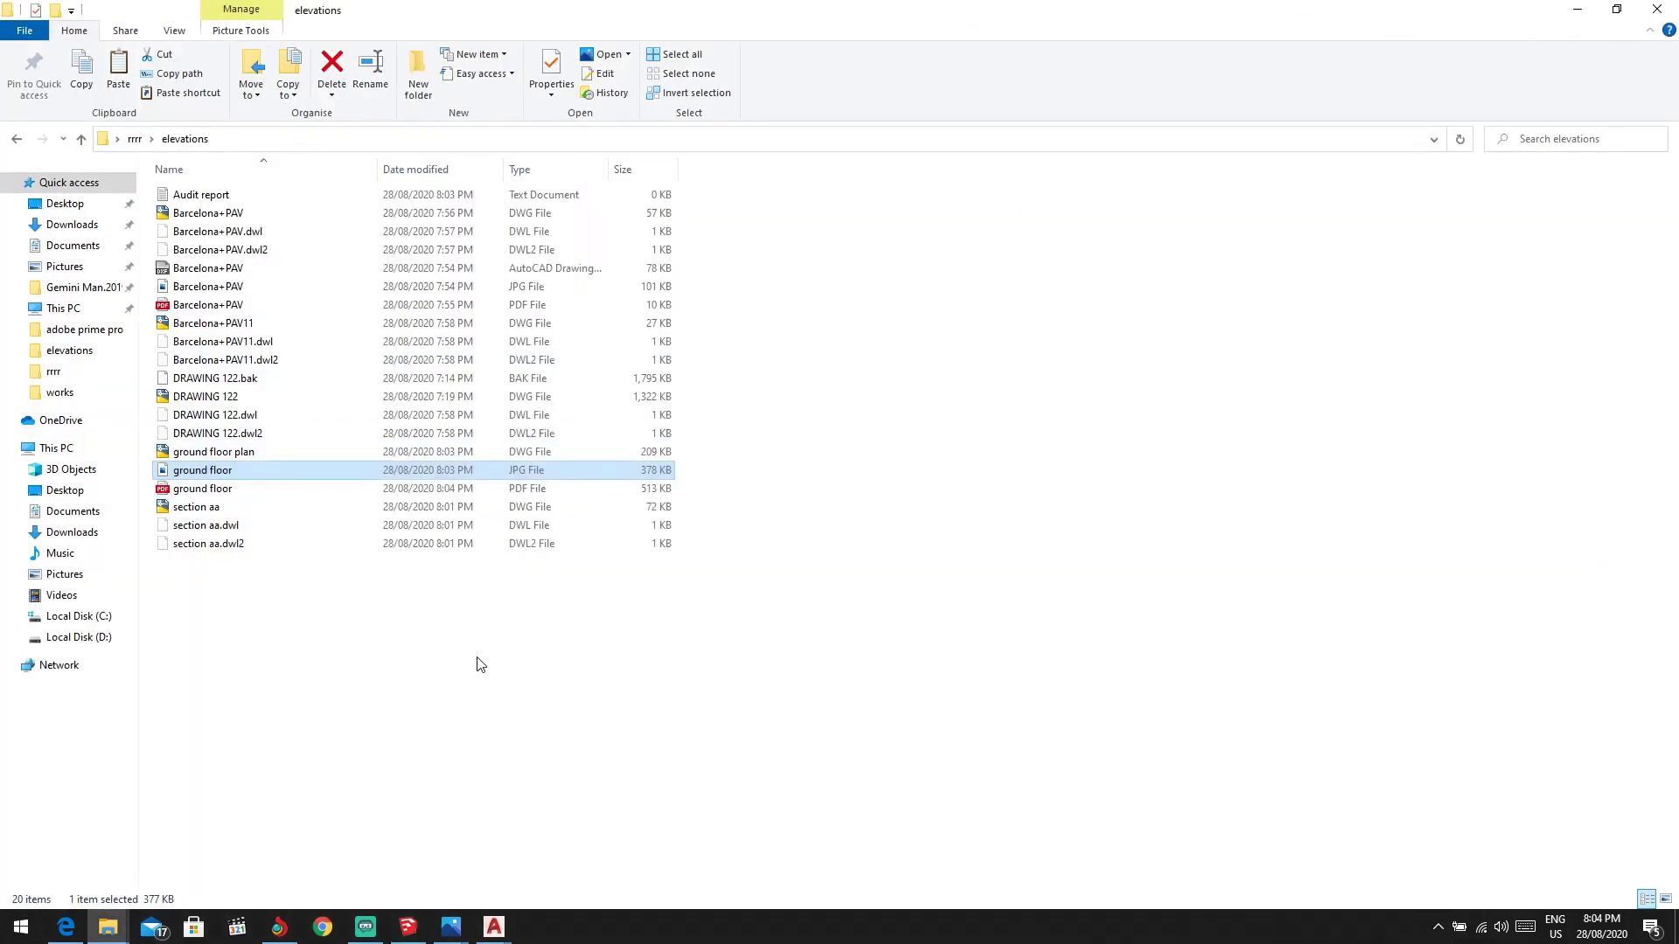
click(201, 490)
double_click(200, 494)
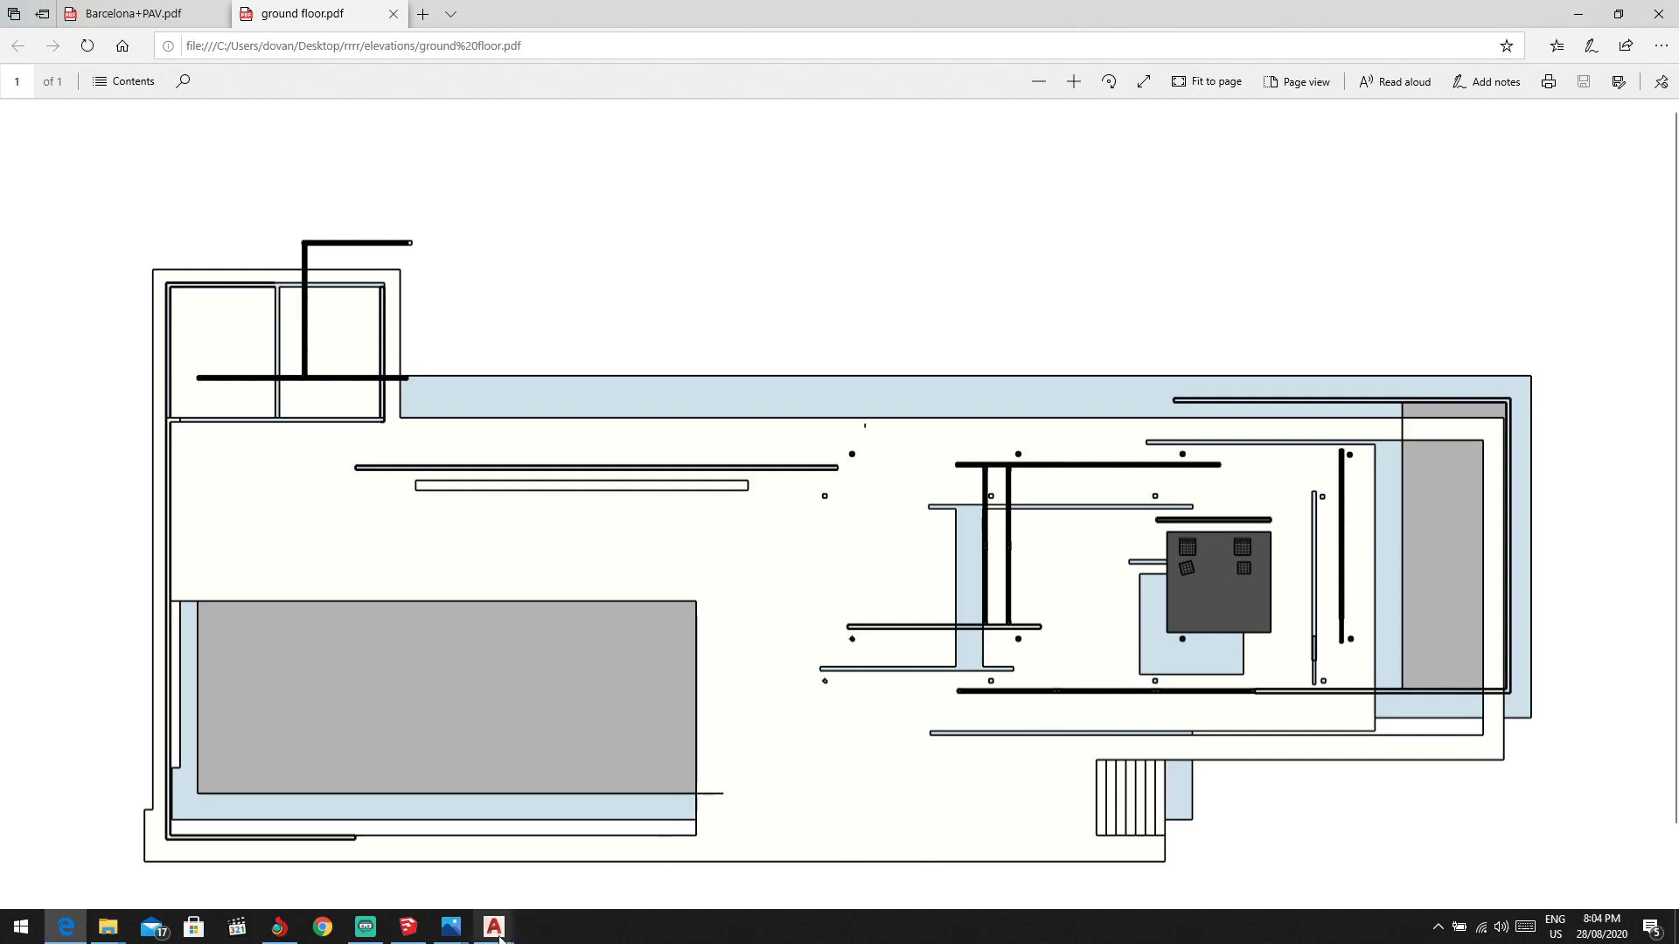
Step: Open the ground floor plan DWG file from the elevations folder in AutoCAD
click(408, 927)
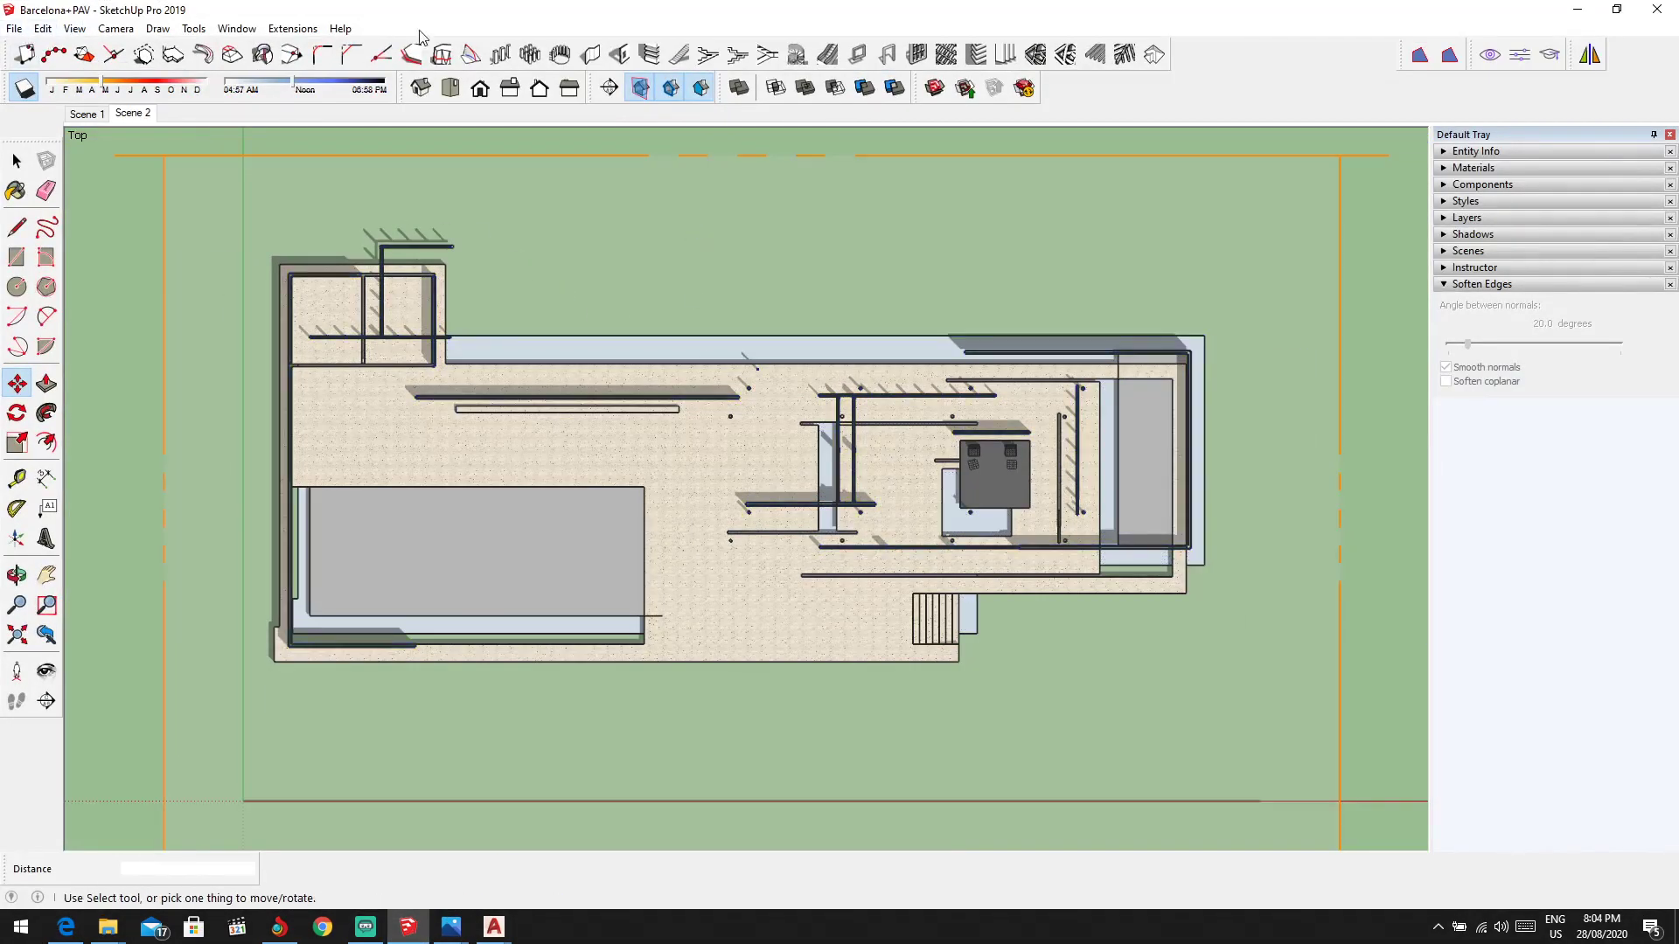
click(1572, 9)
click(1565, 11)
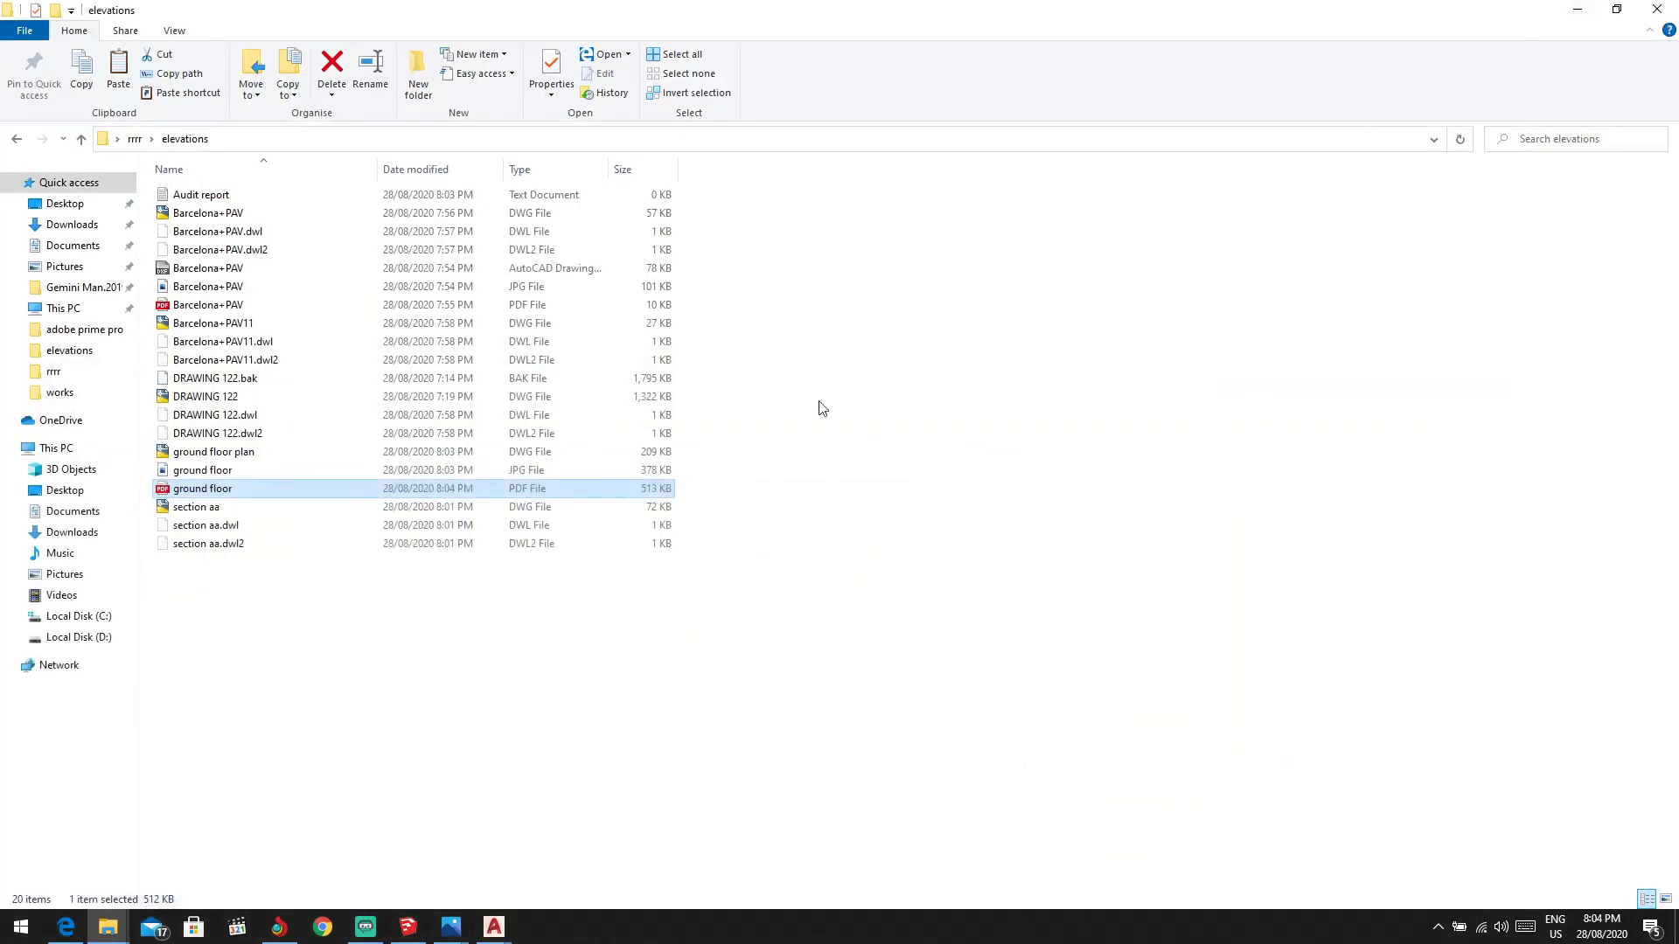
double_click(248, 453)
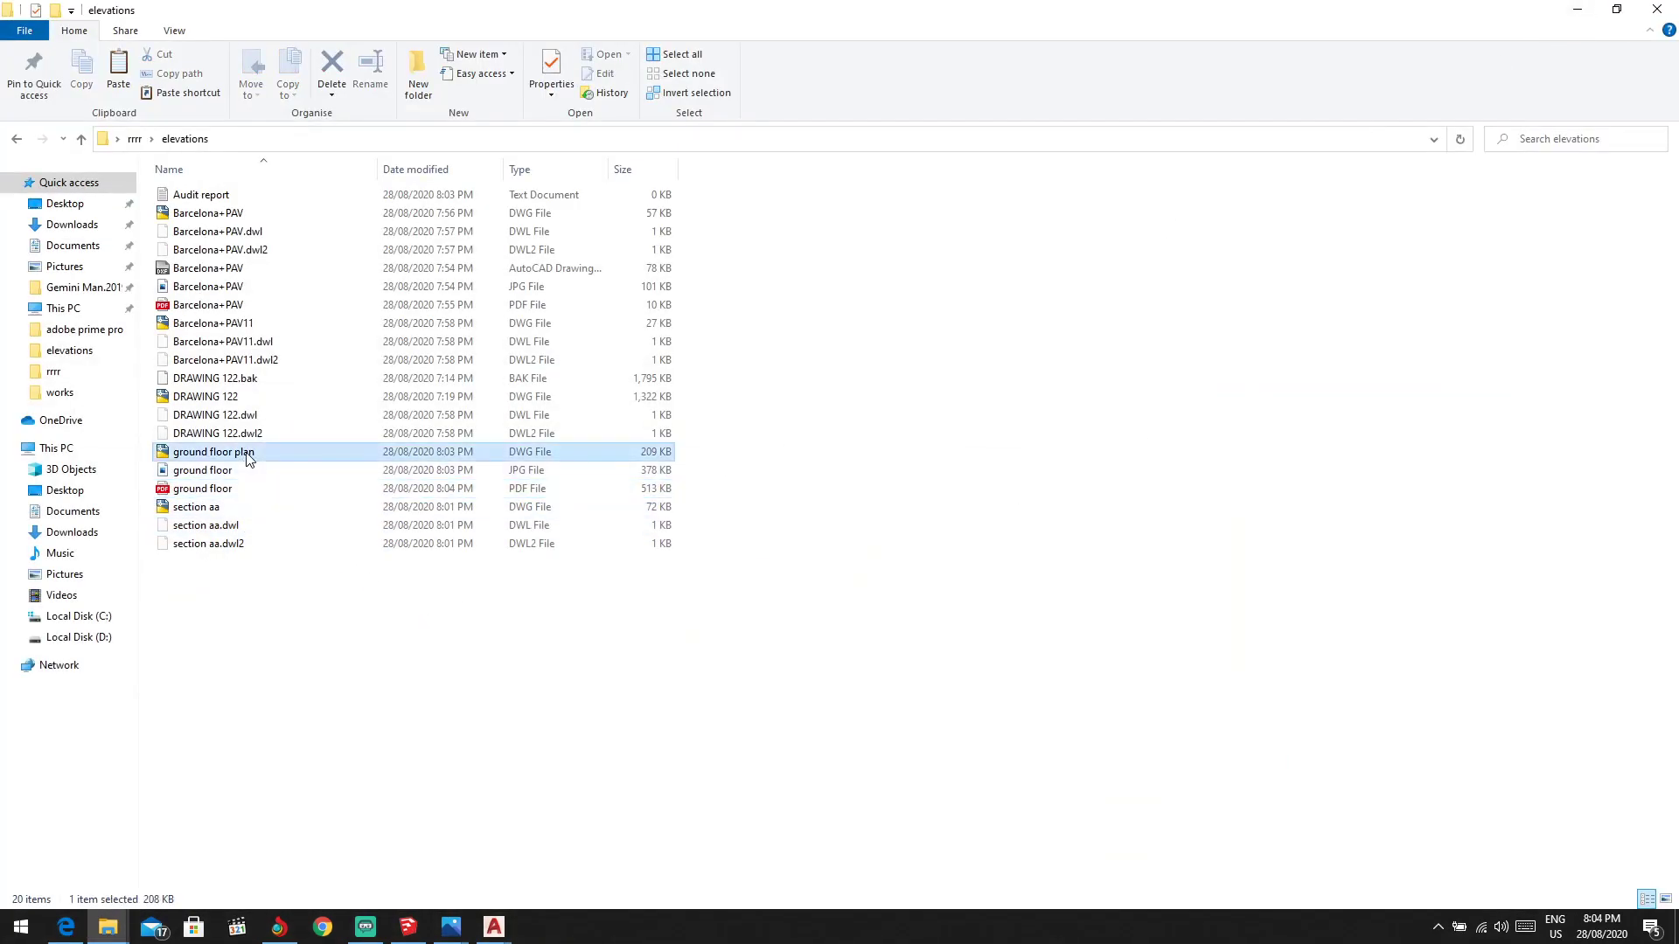
click(769, 404)
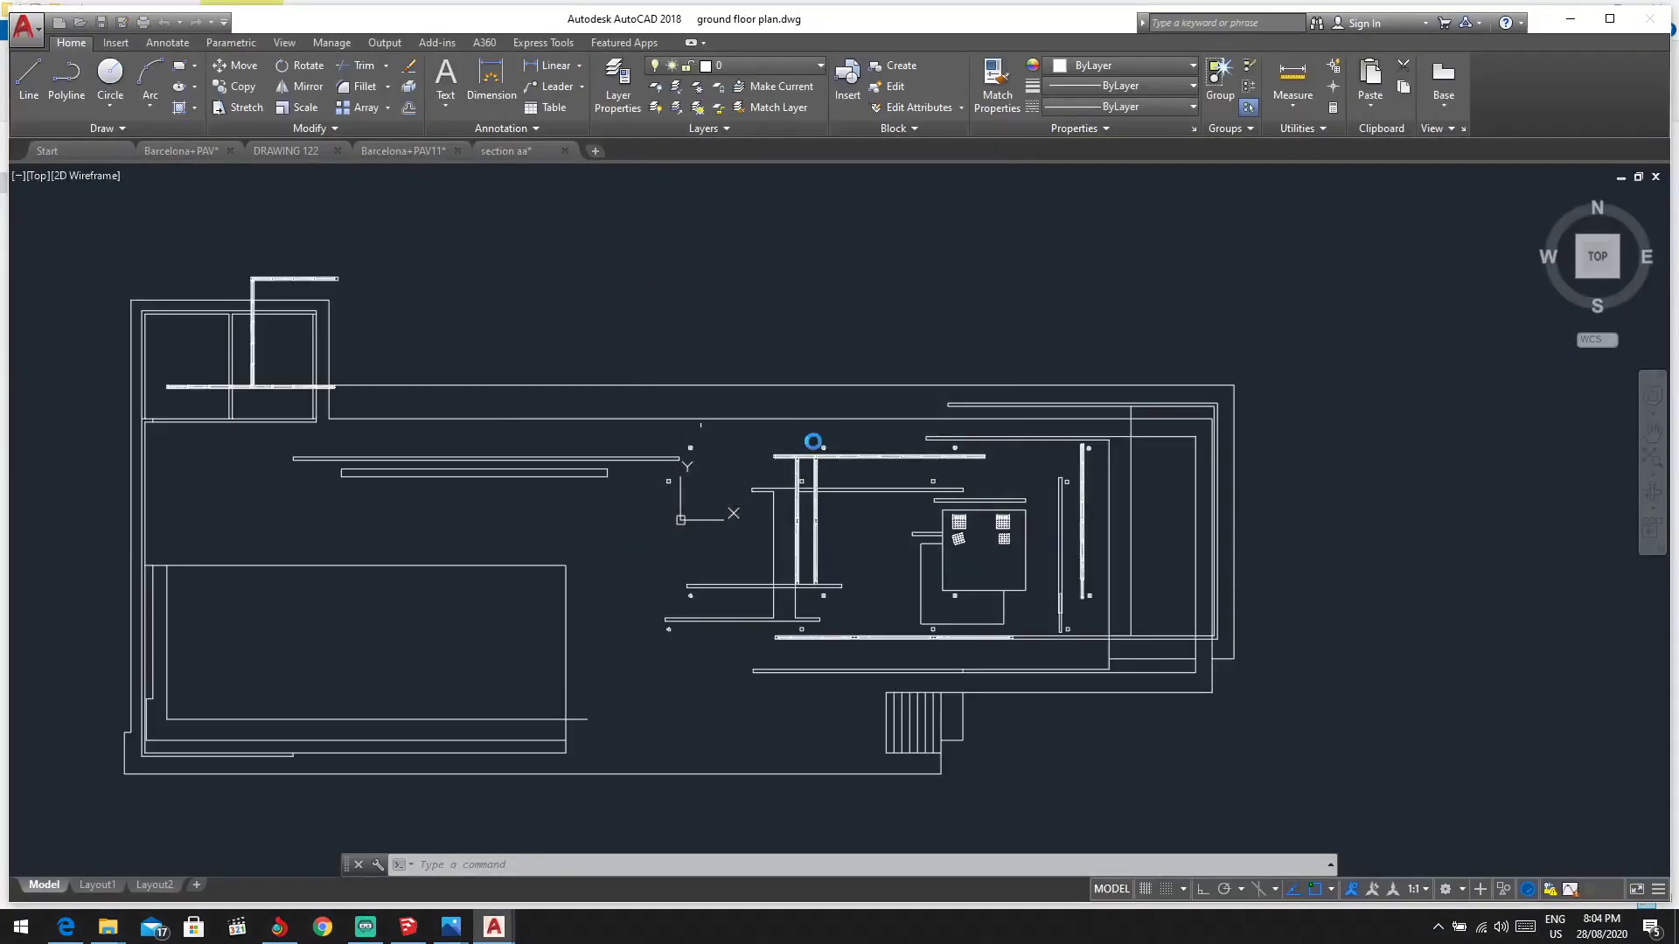
Step: Examine the linework of the exported ground floor plan up close and as a whole
scroll(787, 515, down, 2)
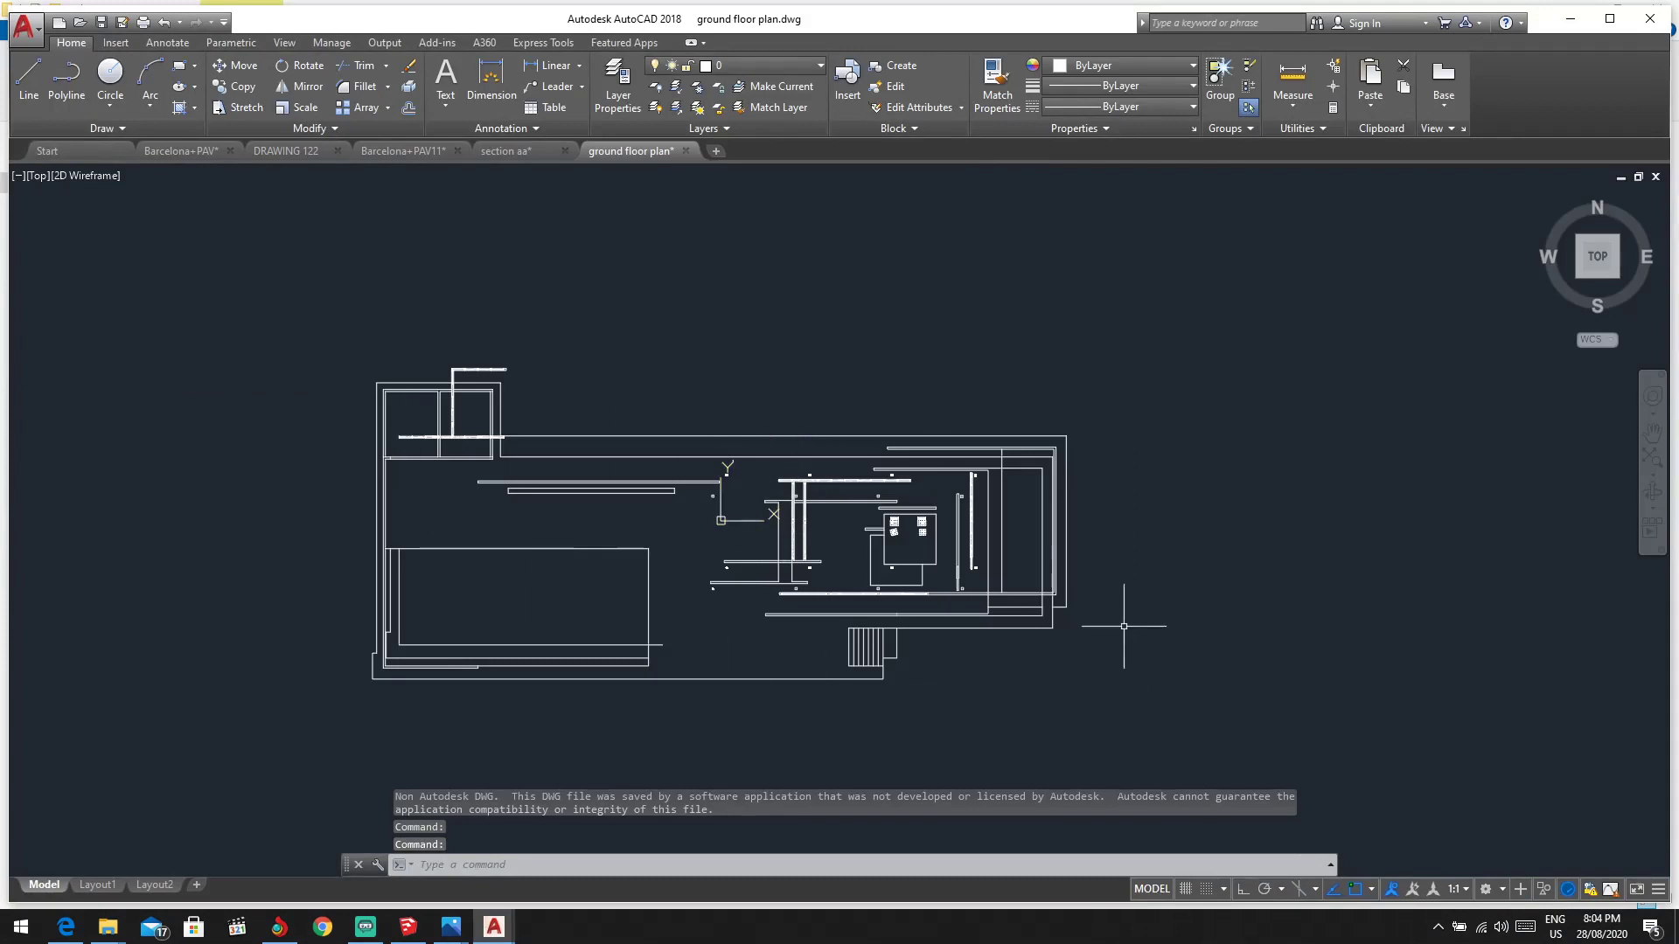
scroll(860, 658, up, 3)
scroll(952, 559, down, 3)
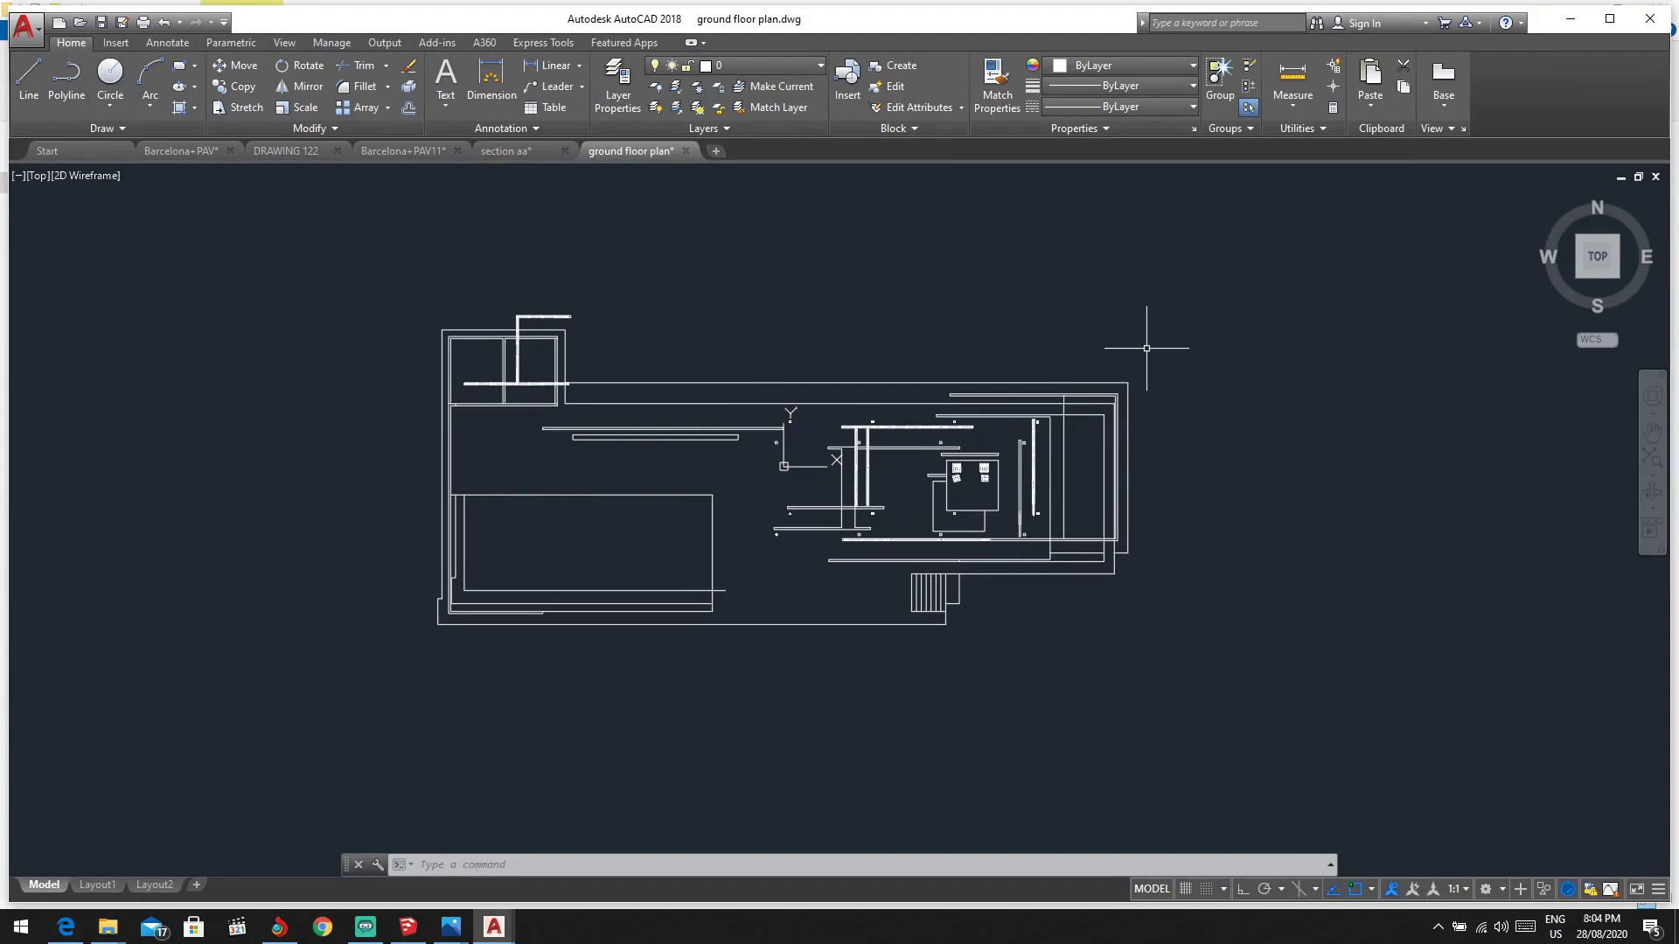
scroll(849, 439, down, 4)
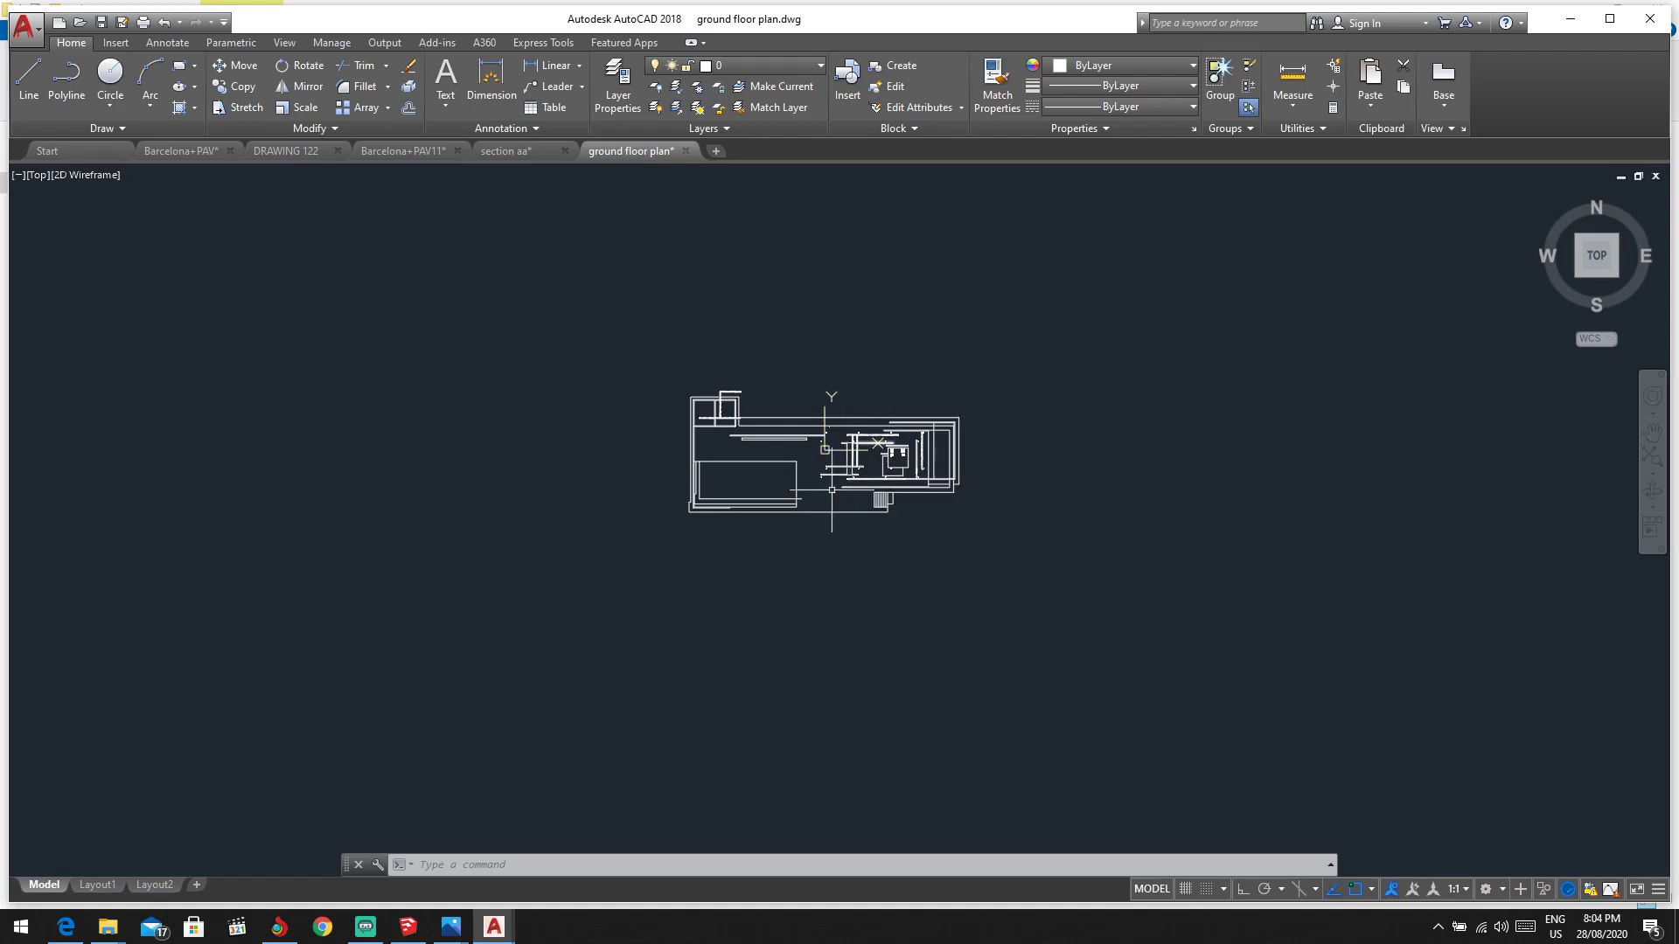
scroll(831, 402, up, 2)
drag(713, 464, 866, 558)
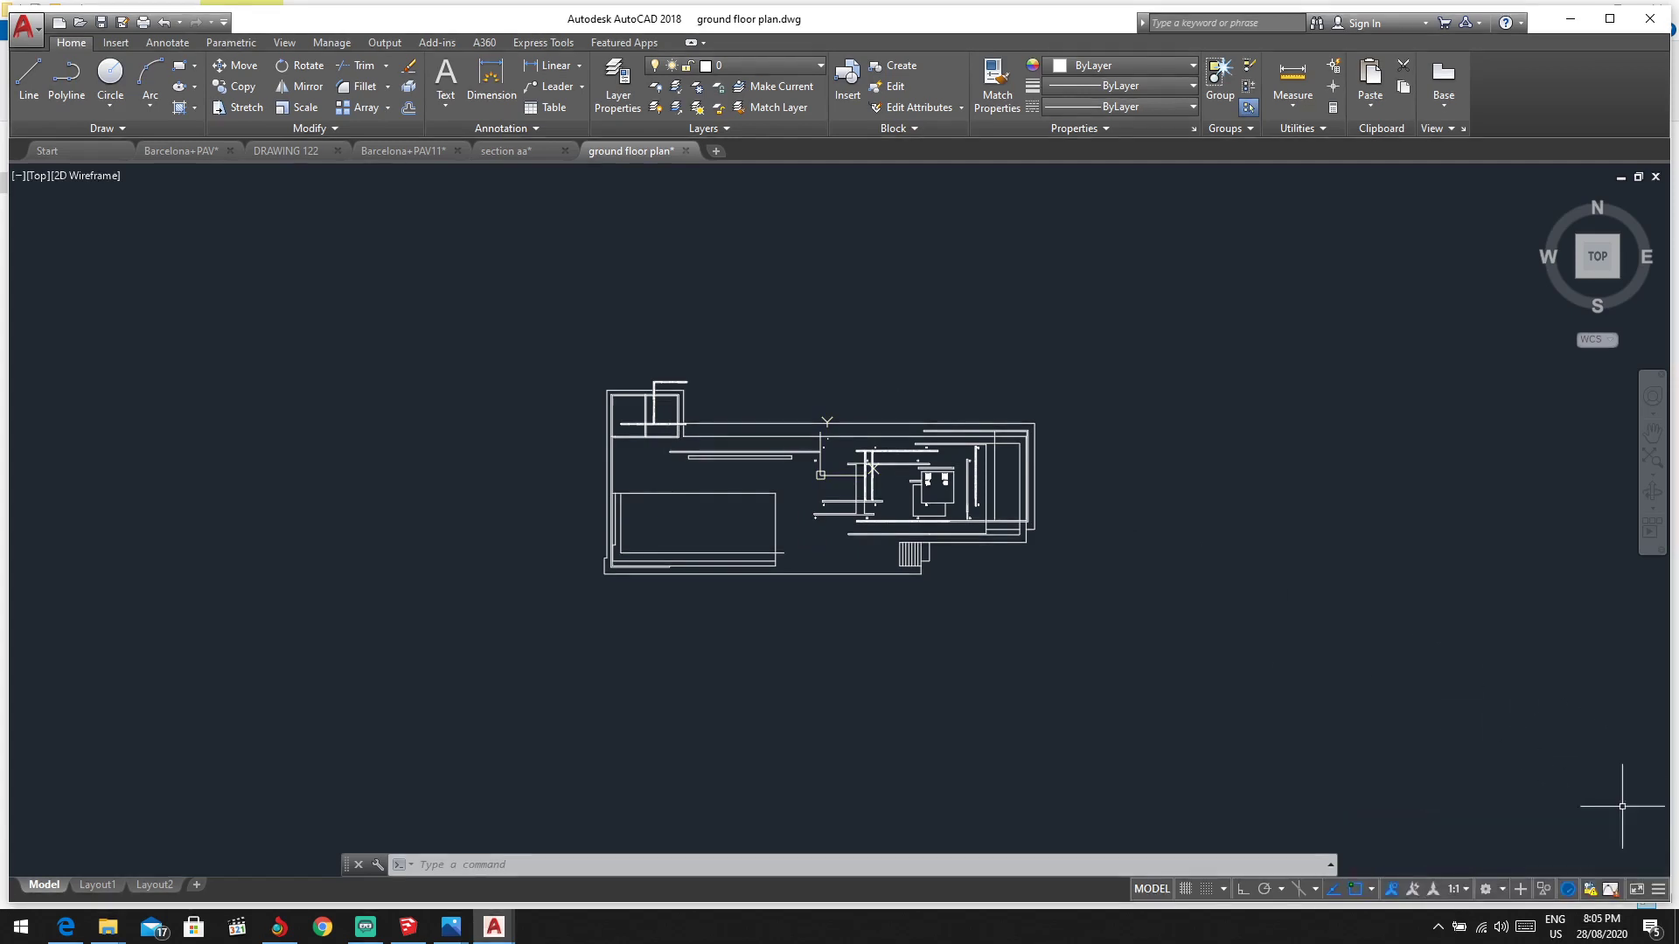
scroll(1161, 588, down, 5)
scroll(1025, 509, up, 3)
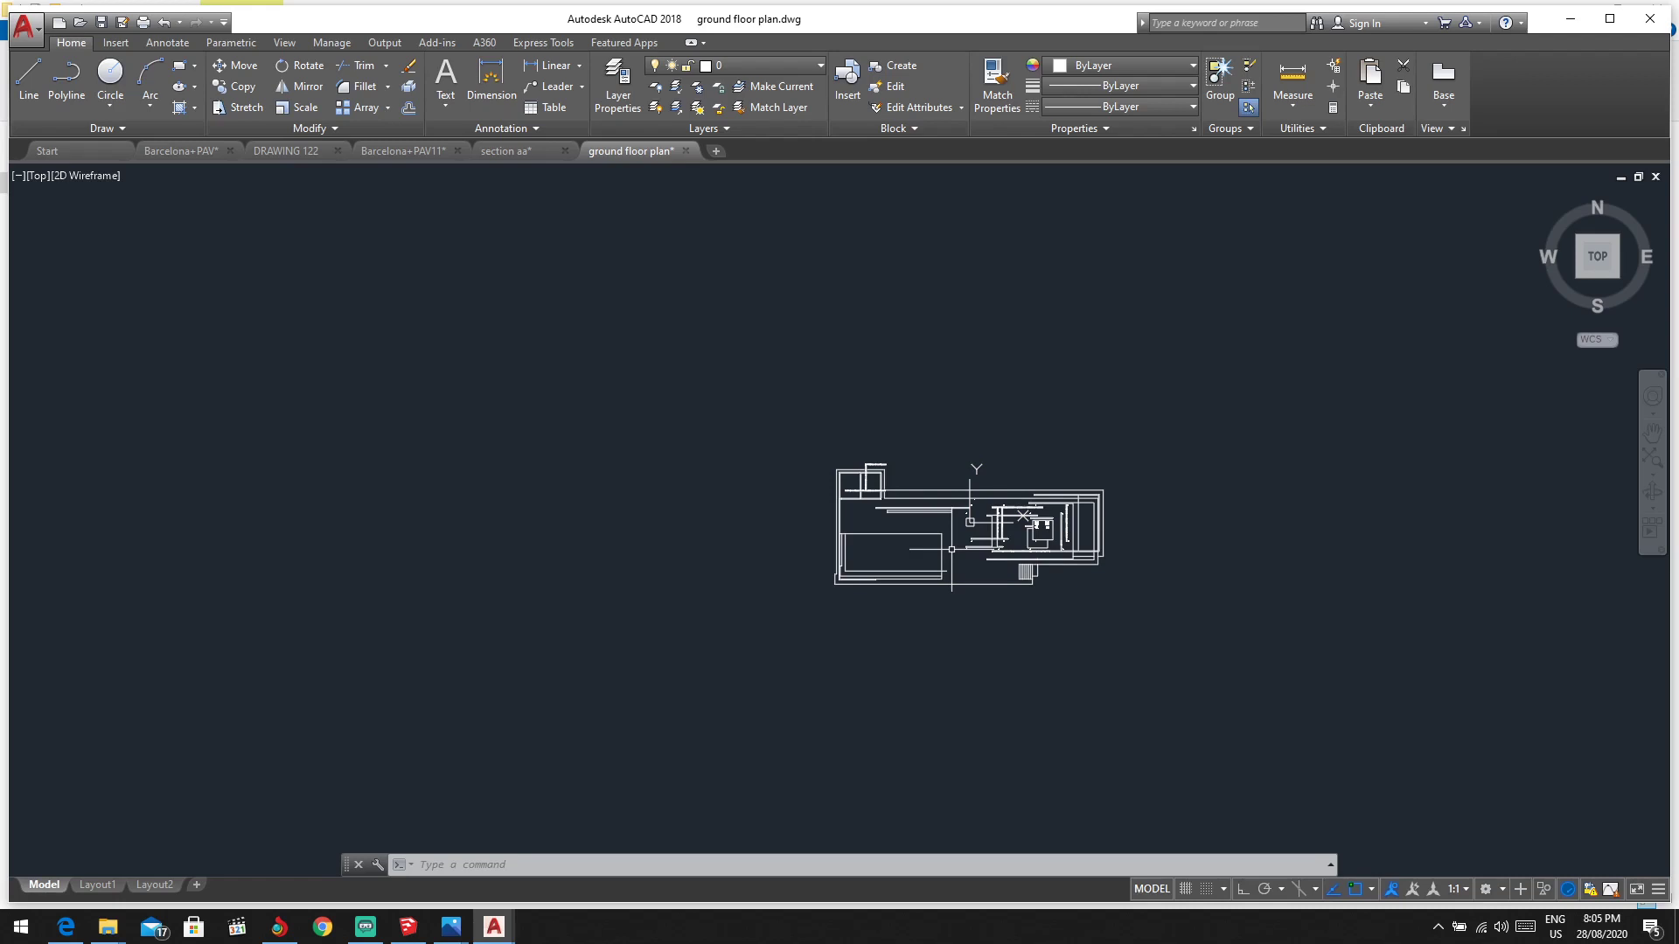
scroll(953, 544, up, 2)
middle_drag(953, 544, 826, 548)
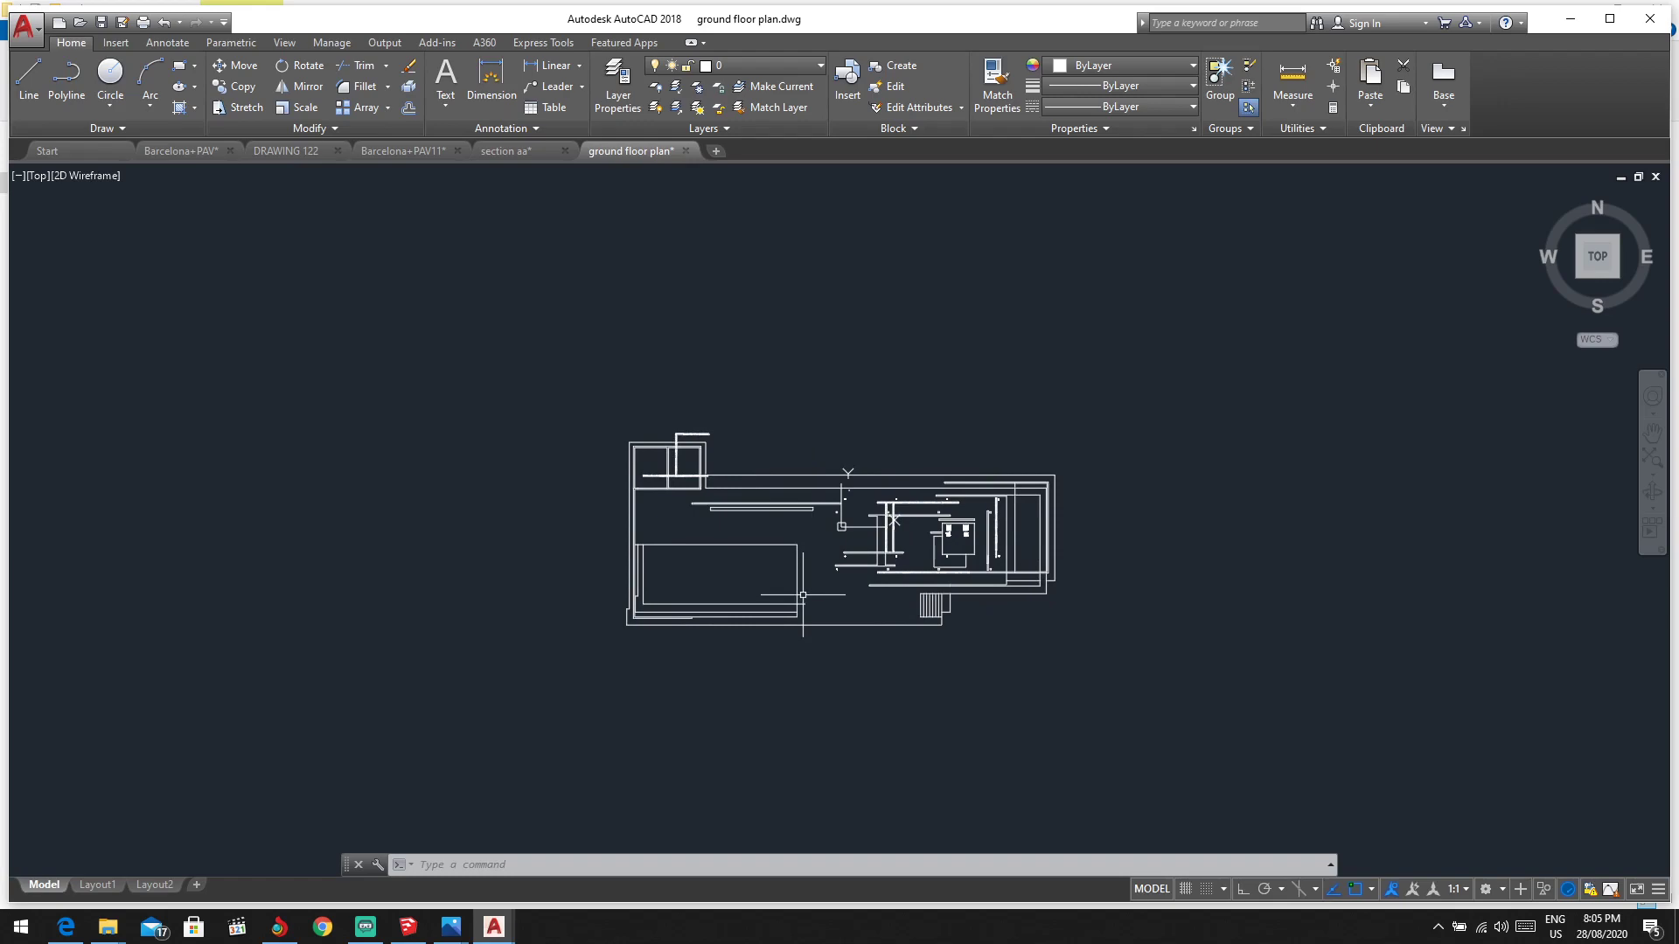
click(376, 934)
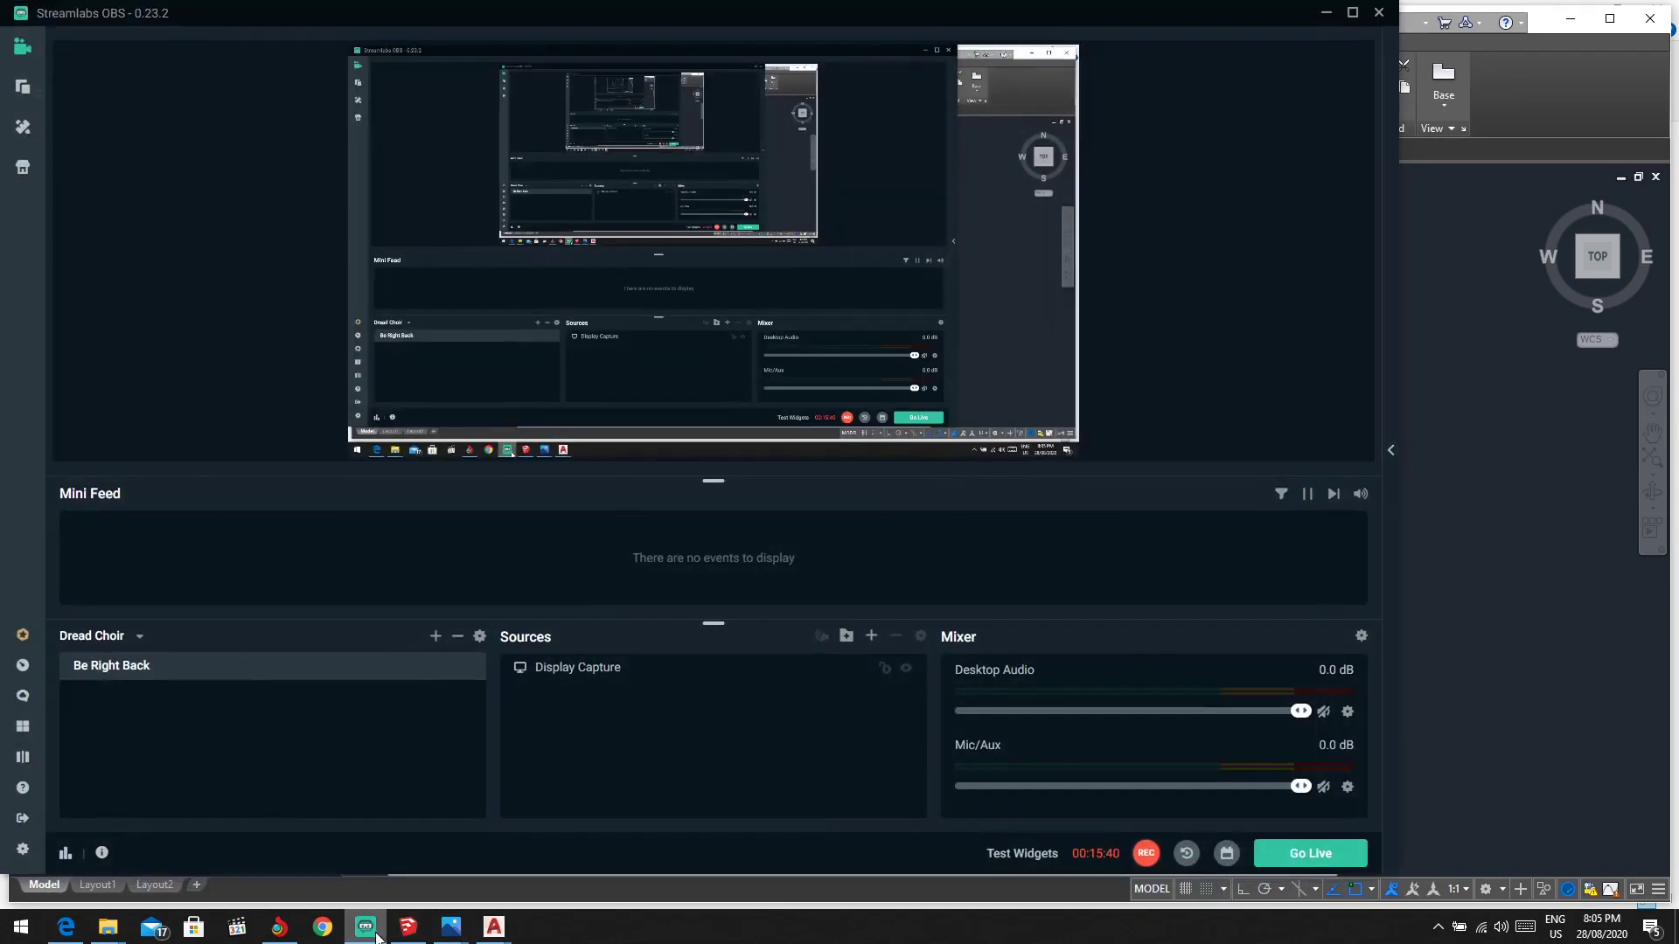